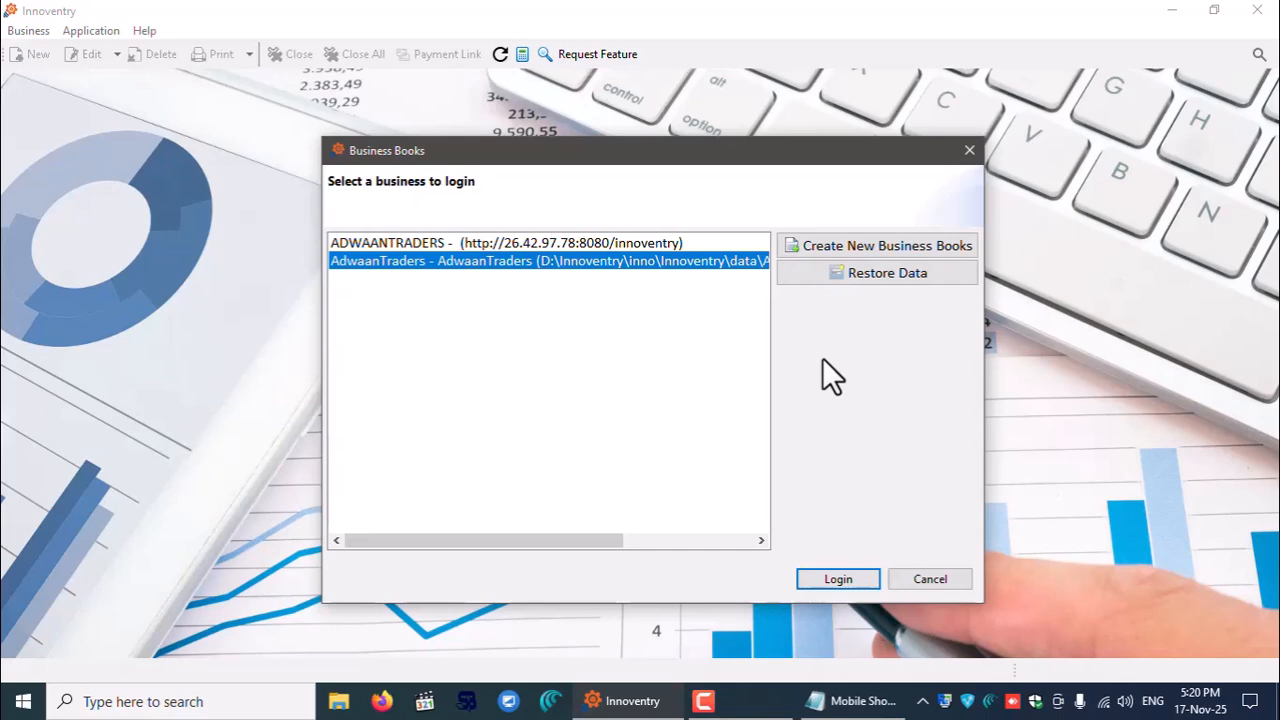
- Start new business books using the local D:\Innoventry\inno\Innoventry\data folder configuration
left_click_drag(733, 151, 707, 142)
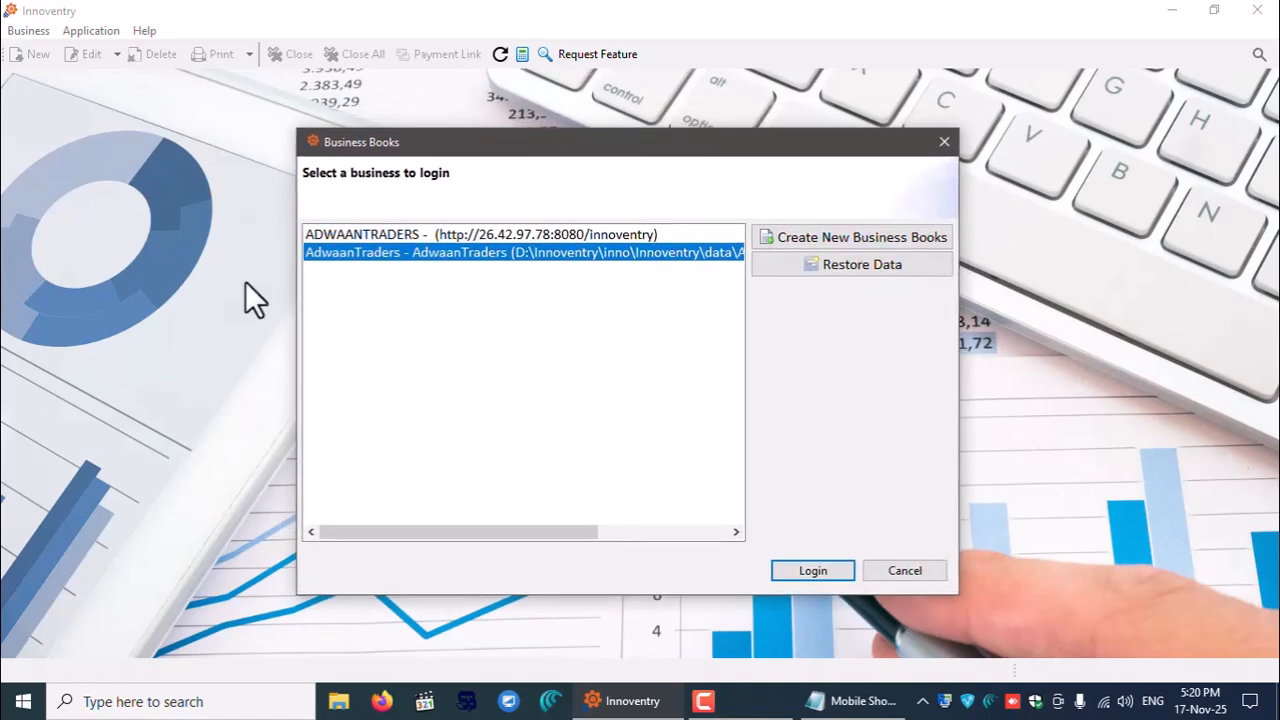
left_click(869, 240)
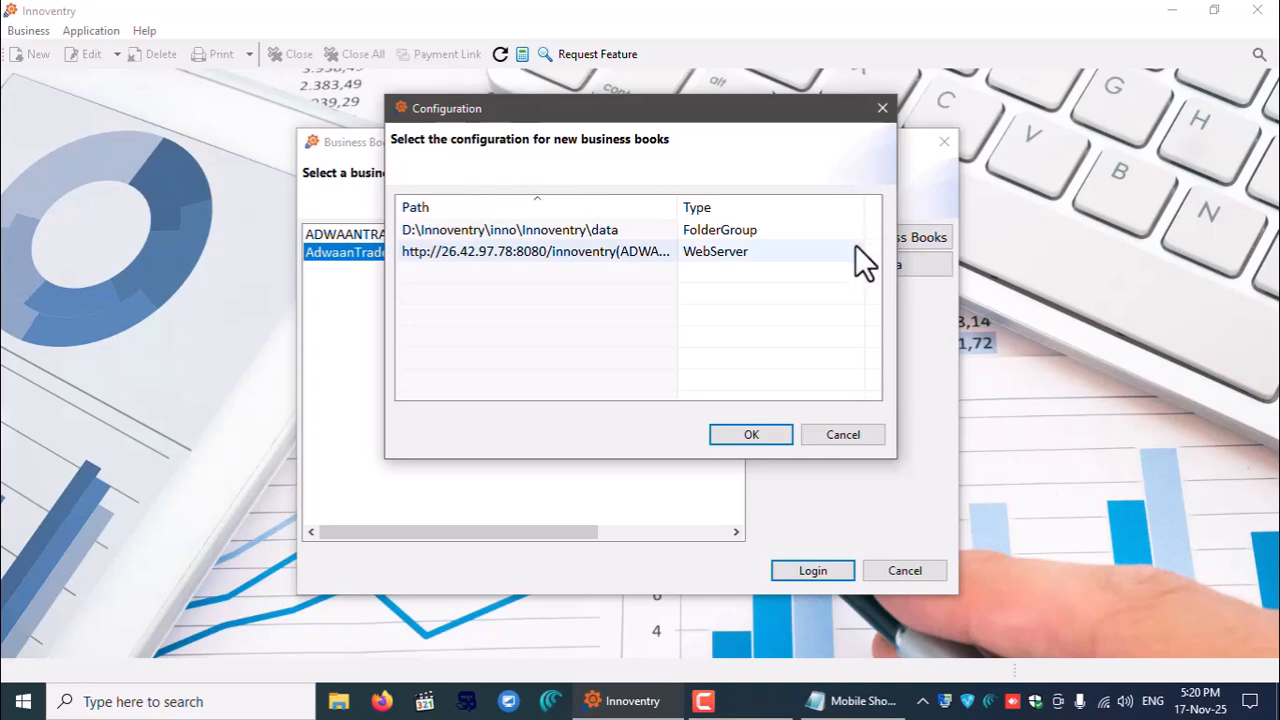
left_click(751, 436)
left_click(806, 298)
left_click(719, 229)
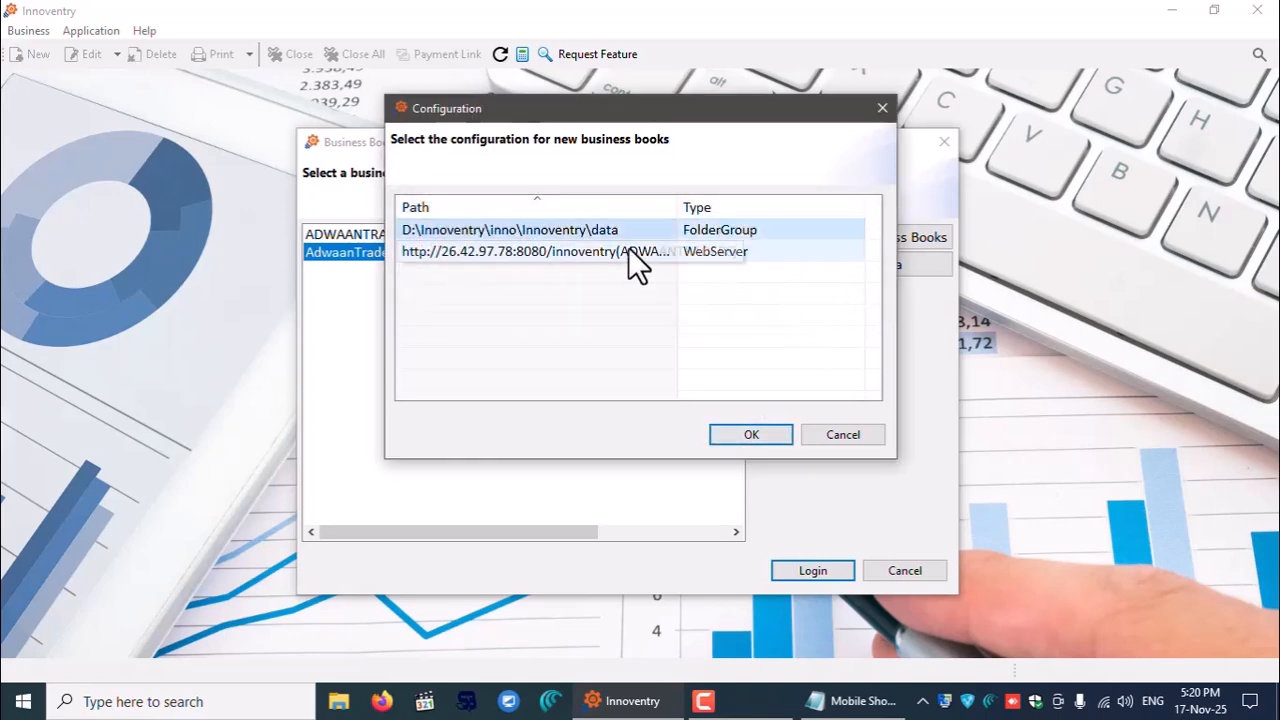
left_click(747, 434)
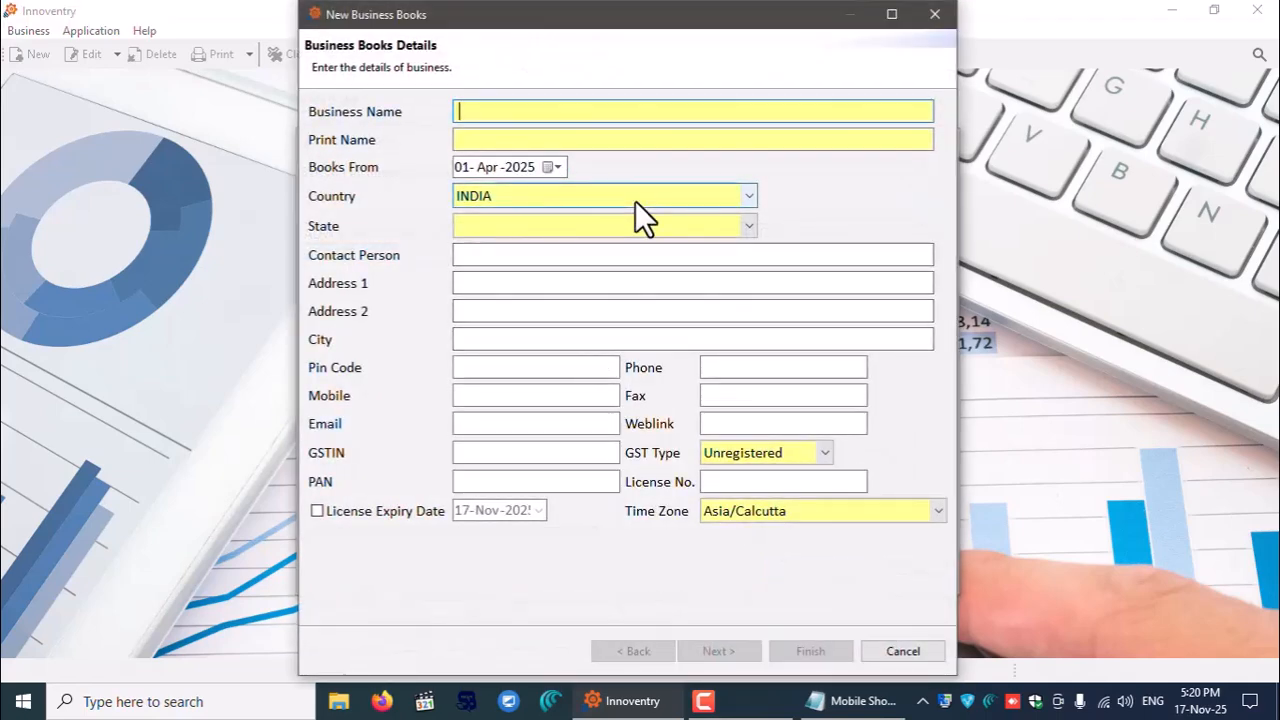
- Name the business 'Kumaran Mobiles' and set its state to Tamil Nadu
type("Kumaran Mobiles")
left_click(598, 224)
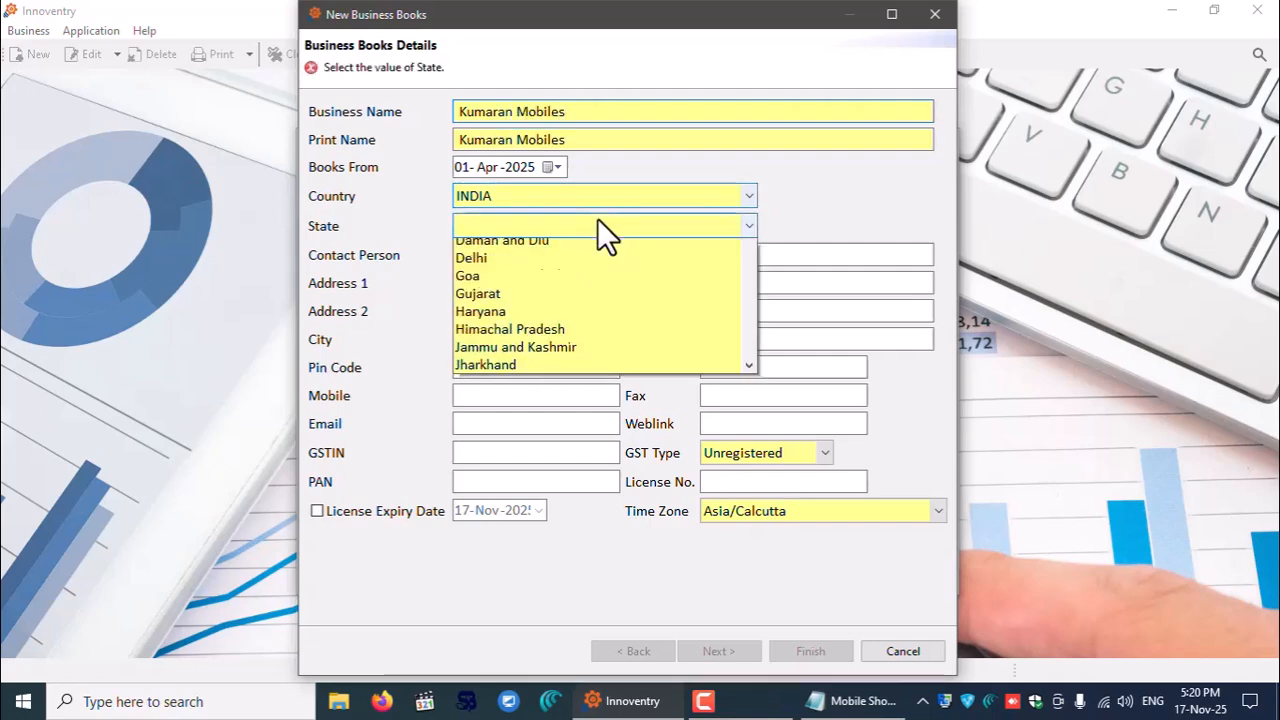
key("t")
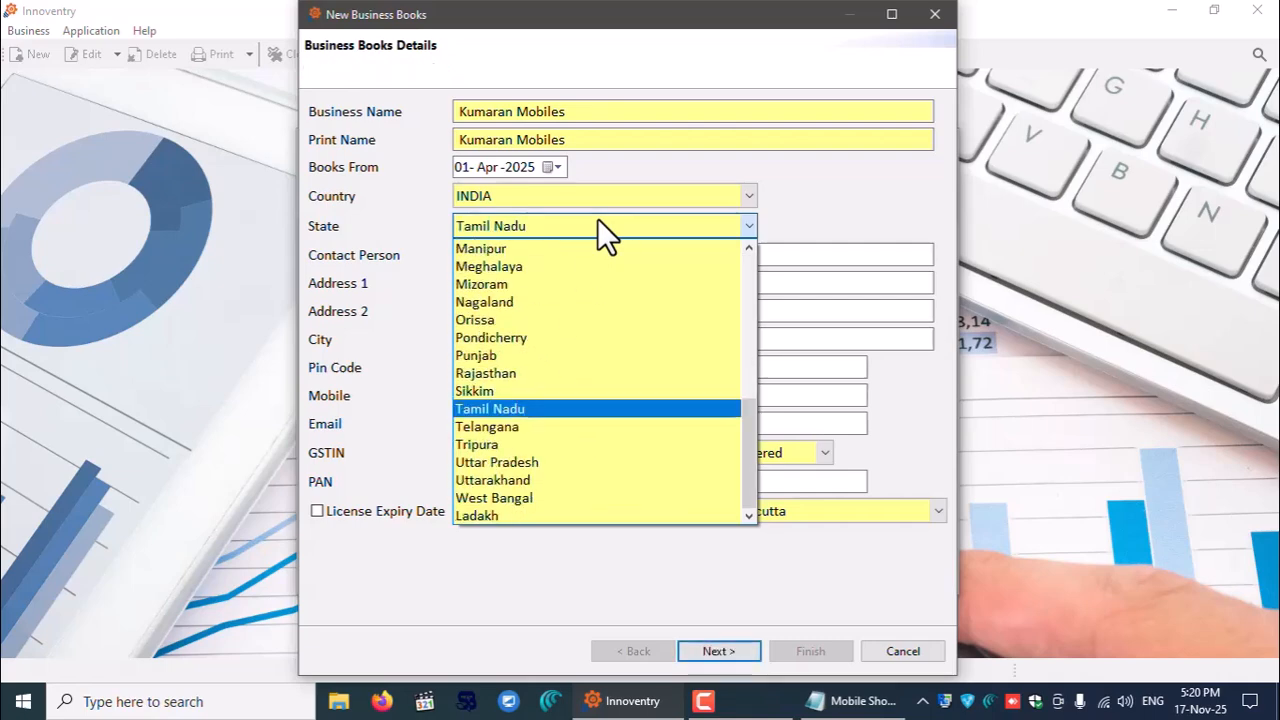
key("Return")
- Fill in the contact person, address, city and pin code, then continue to business types
left_click(543, 258)
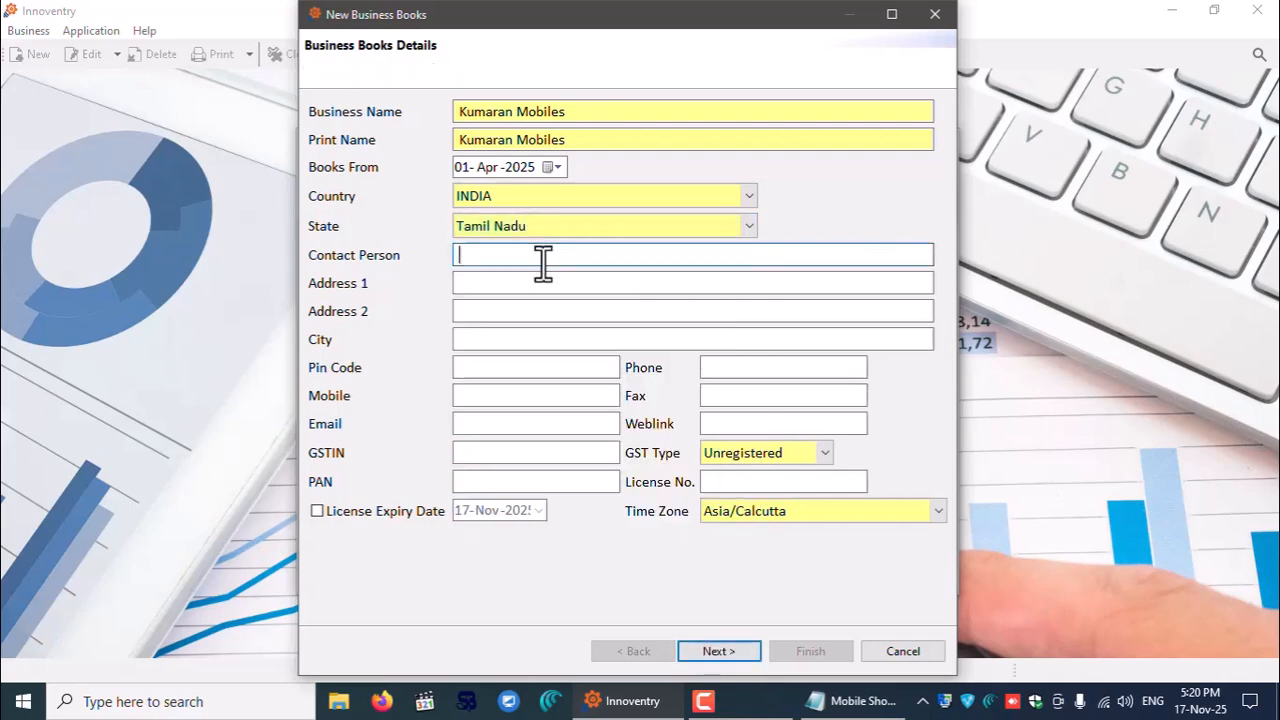
type("Jaideep")
key("Tab")
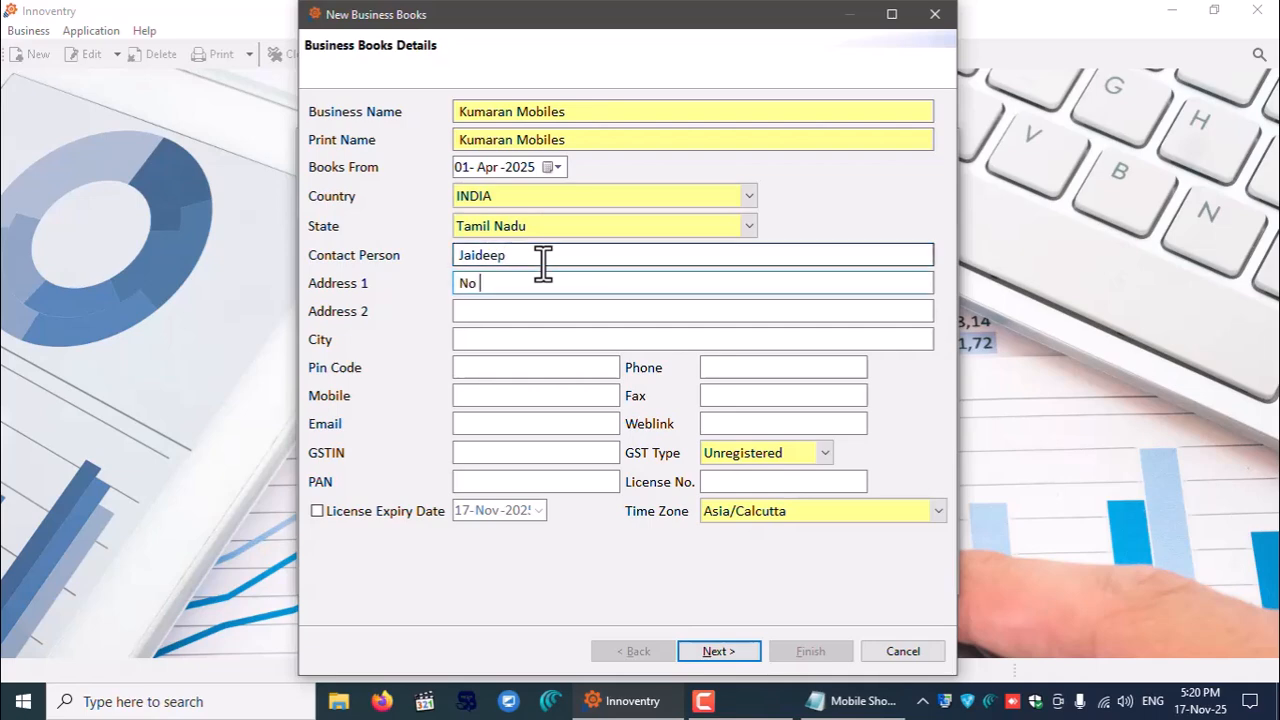
key("Tab")
key("Tab")
type("Vi")
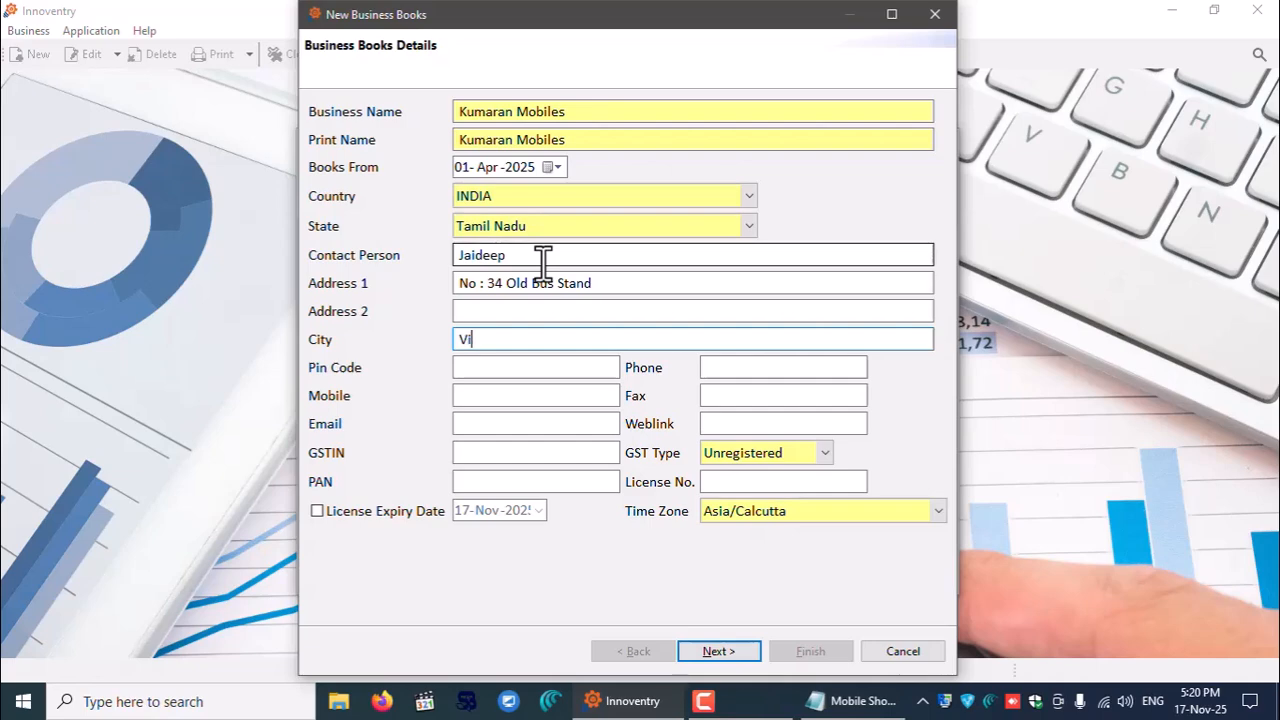
type("llupuram")
key("Tab")
type("605602")
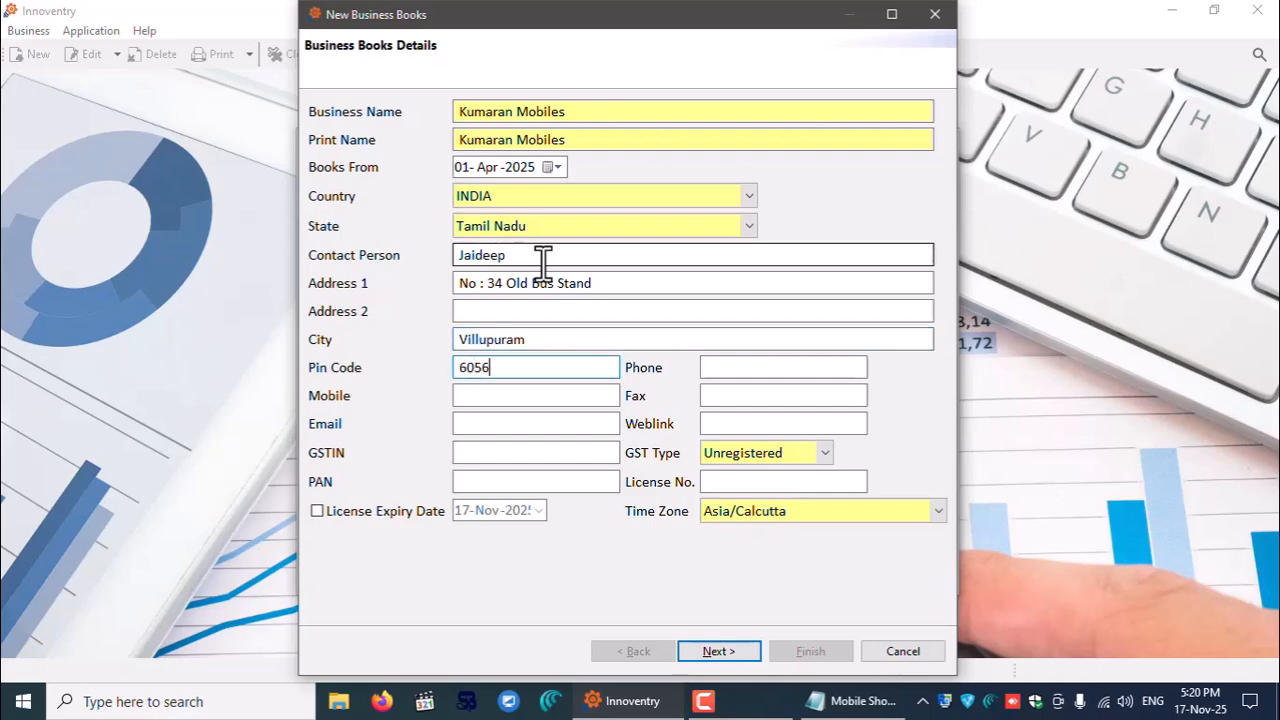
key("Tab")
key("Tab")
key("Tab")
key("Tab")
left_click(491, 452)
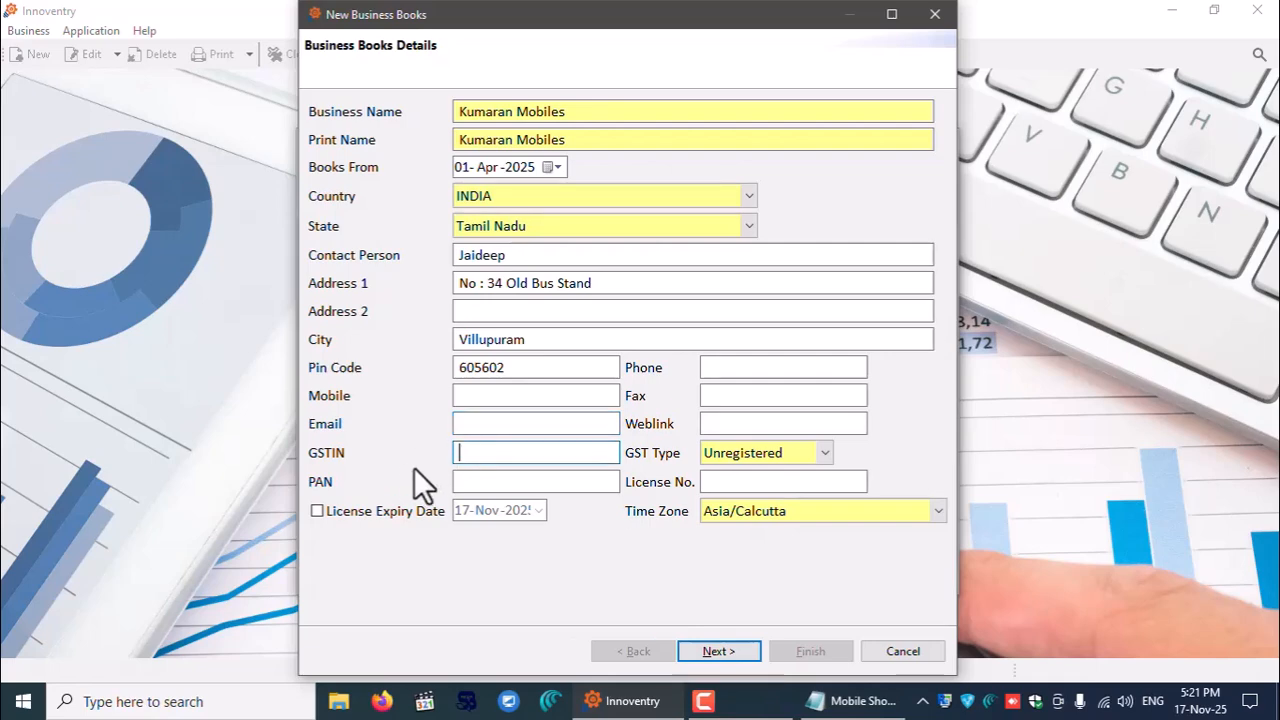
left_click(727, 488)
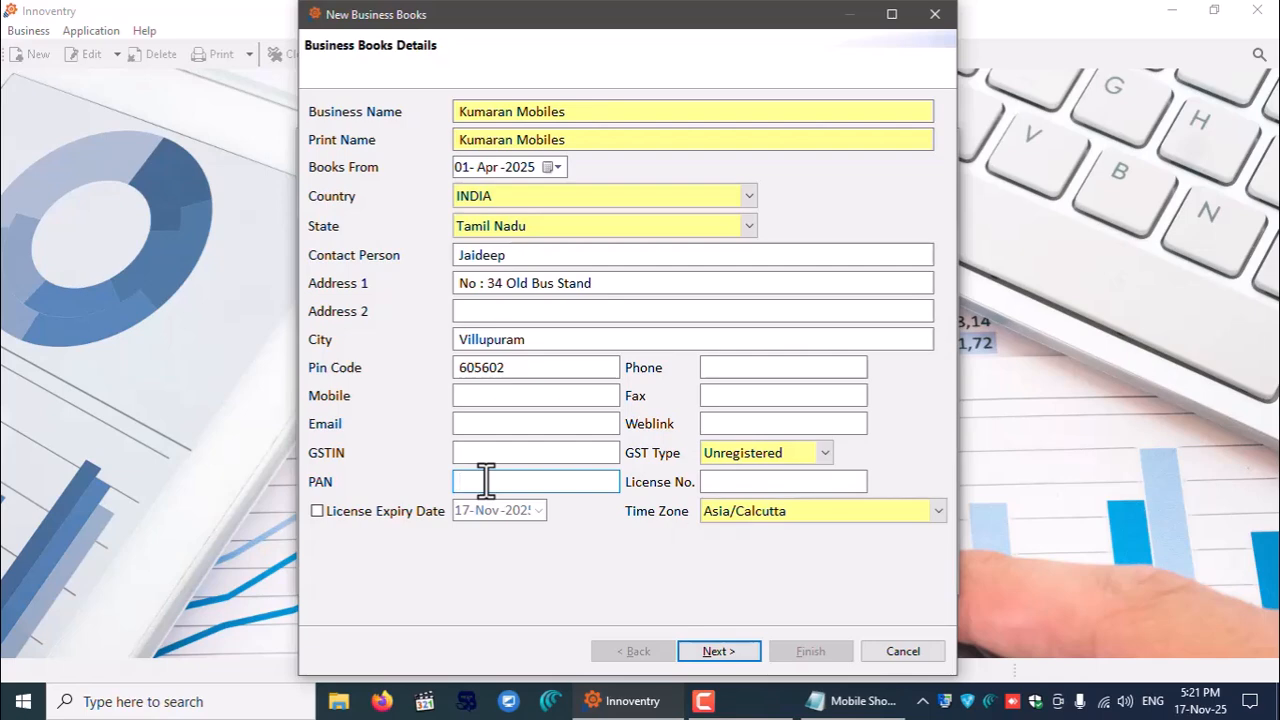
left_click(729, 651)
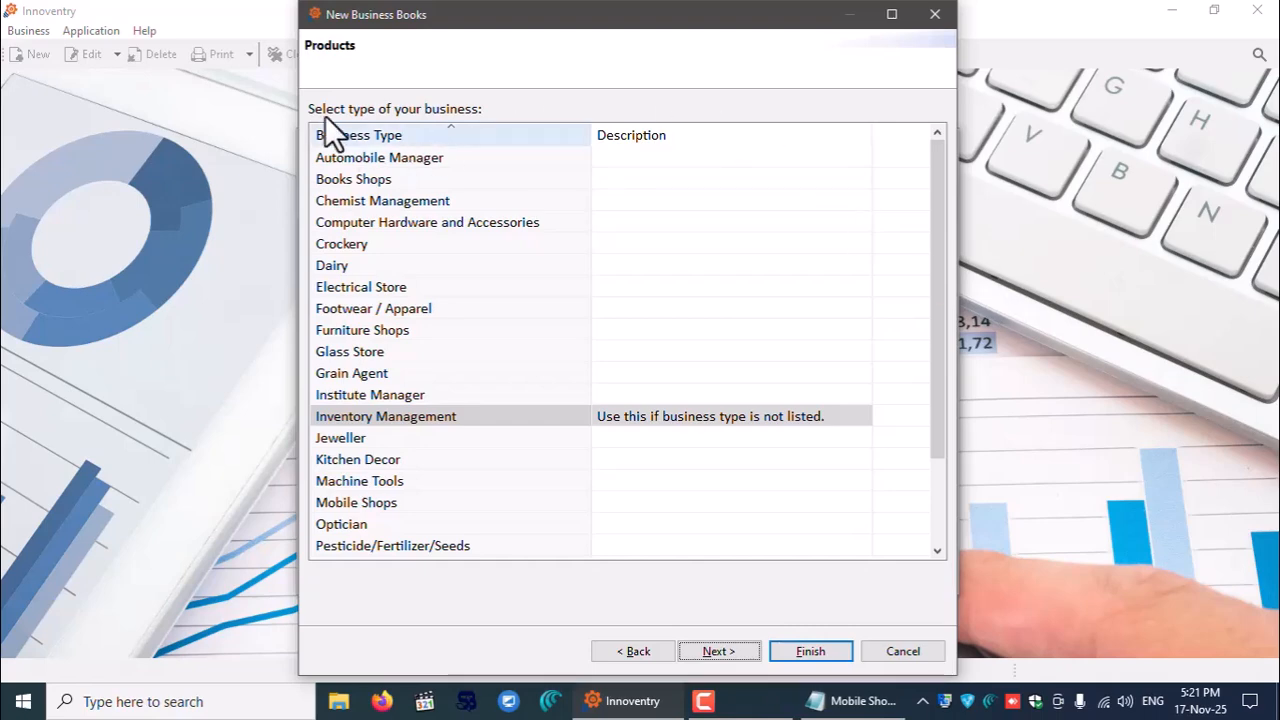
- Scroll the business type list and choose Mobile Shops
left_click_drag(934, 389, 950, 477)
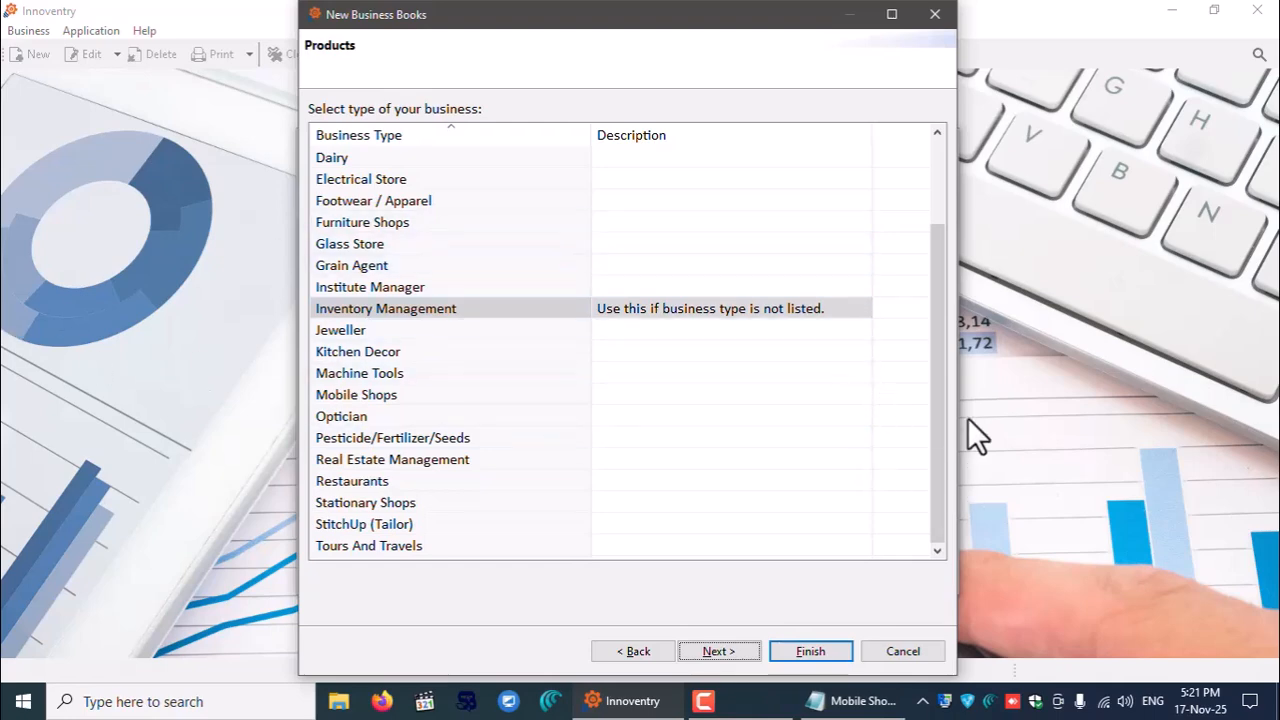
left_click_drag(947, 435, 900, 271)
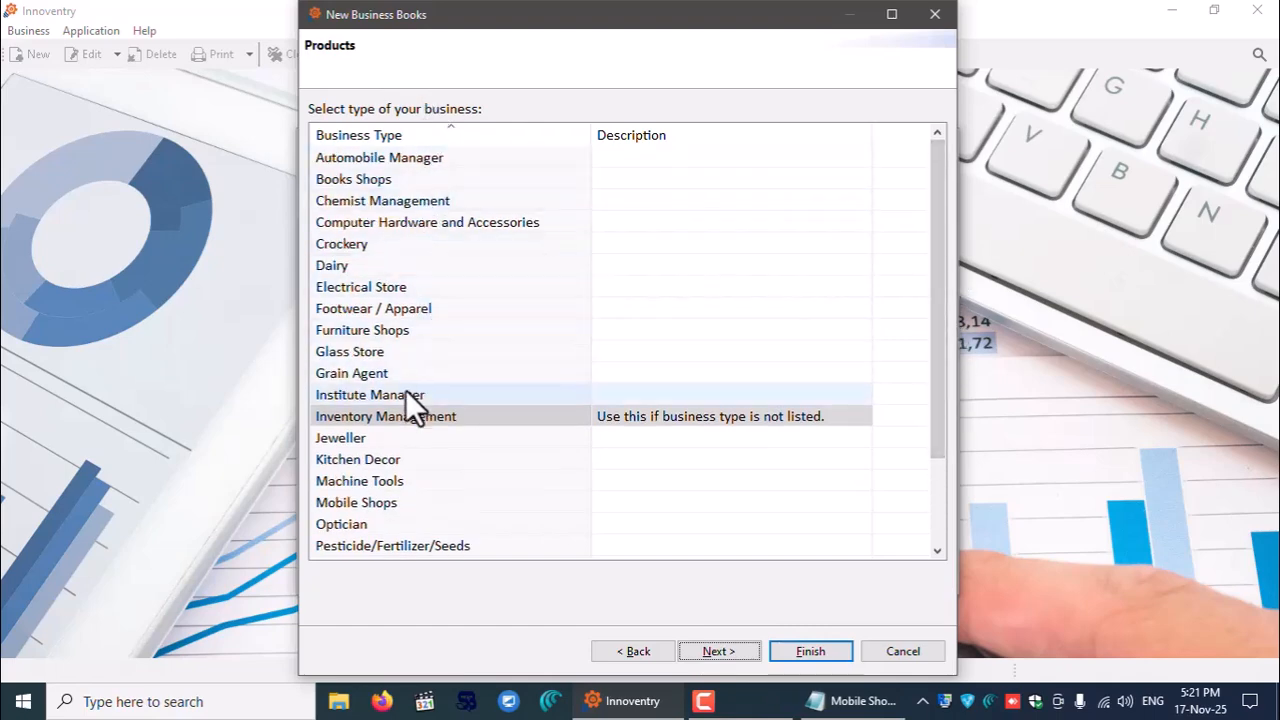
left_click_drag(934, 365, 933, 399)
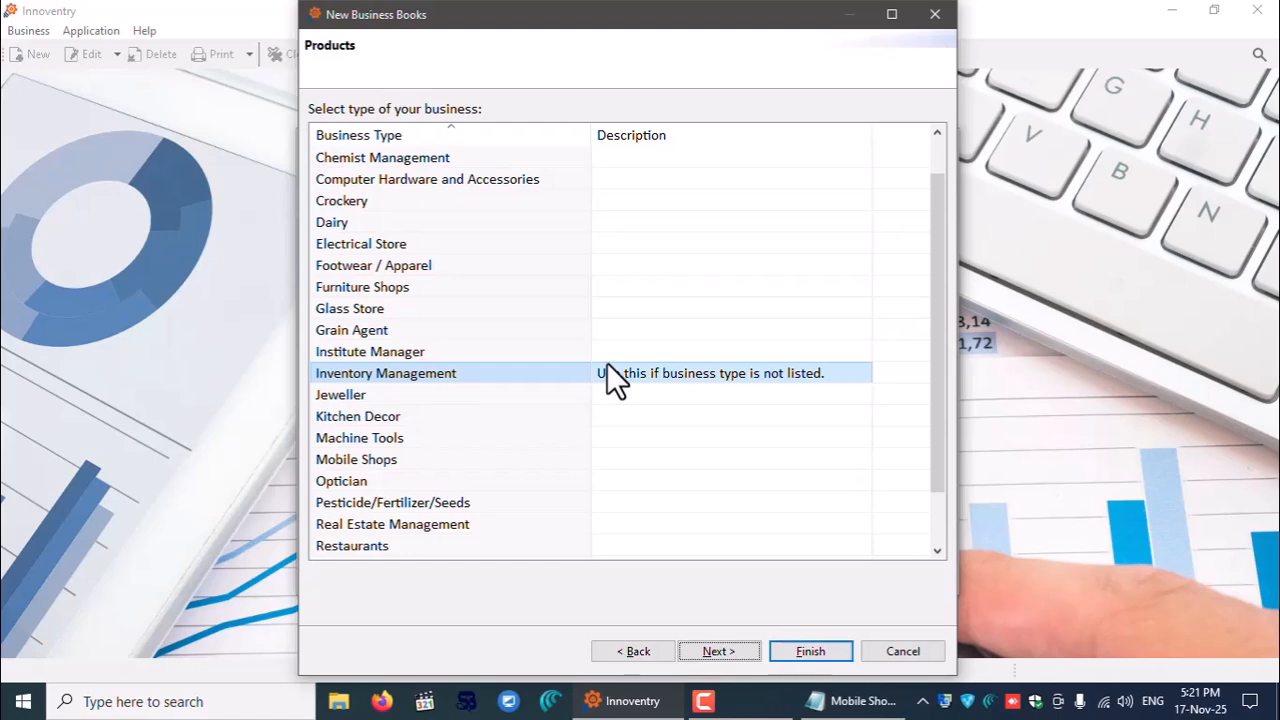
left_click(382, 462)
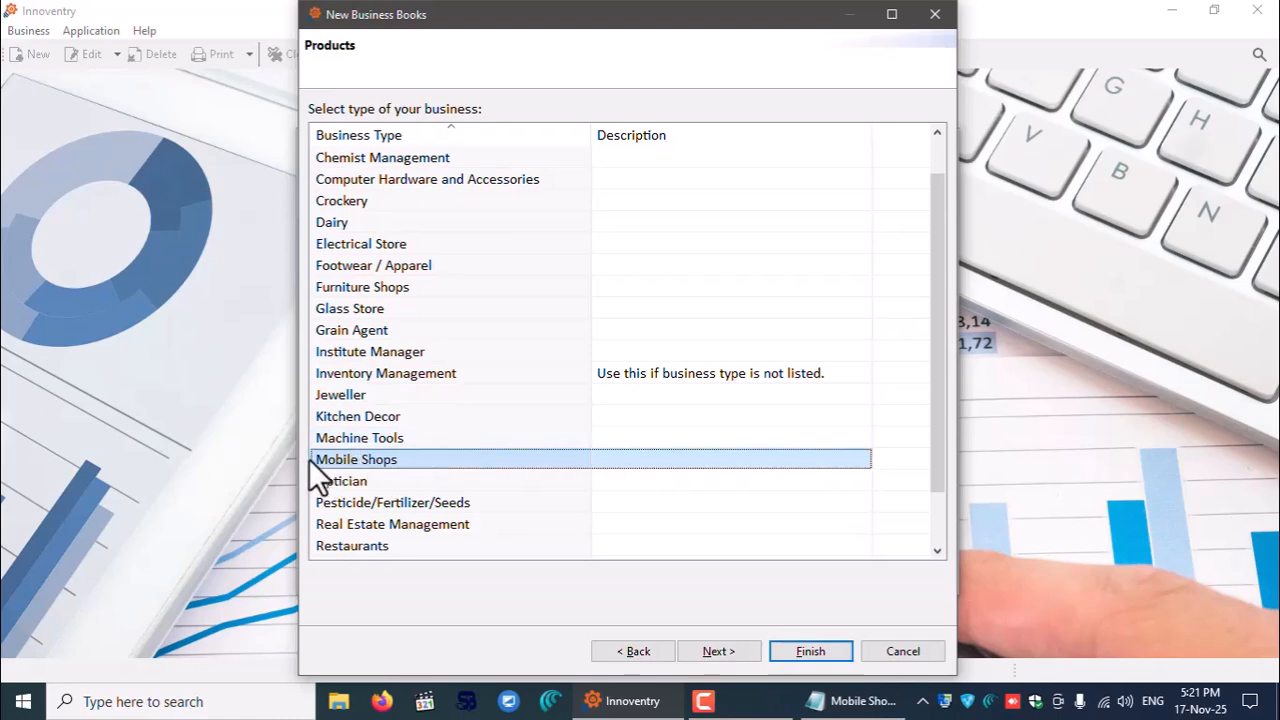
- Finish creating the books and bring the Mobile Shop notes up full screen
left_click(716, 651)
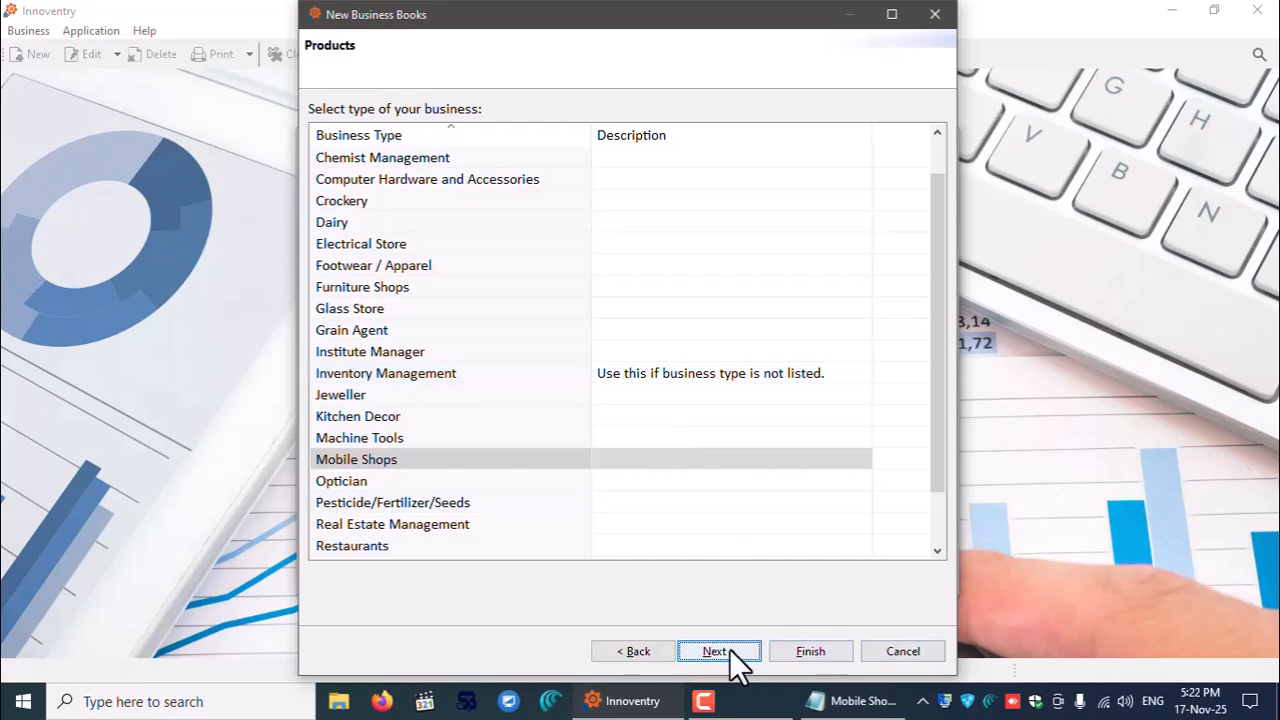
left_click(801, 650)
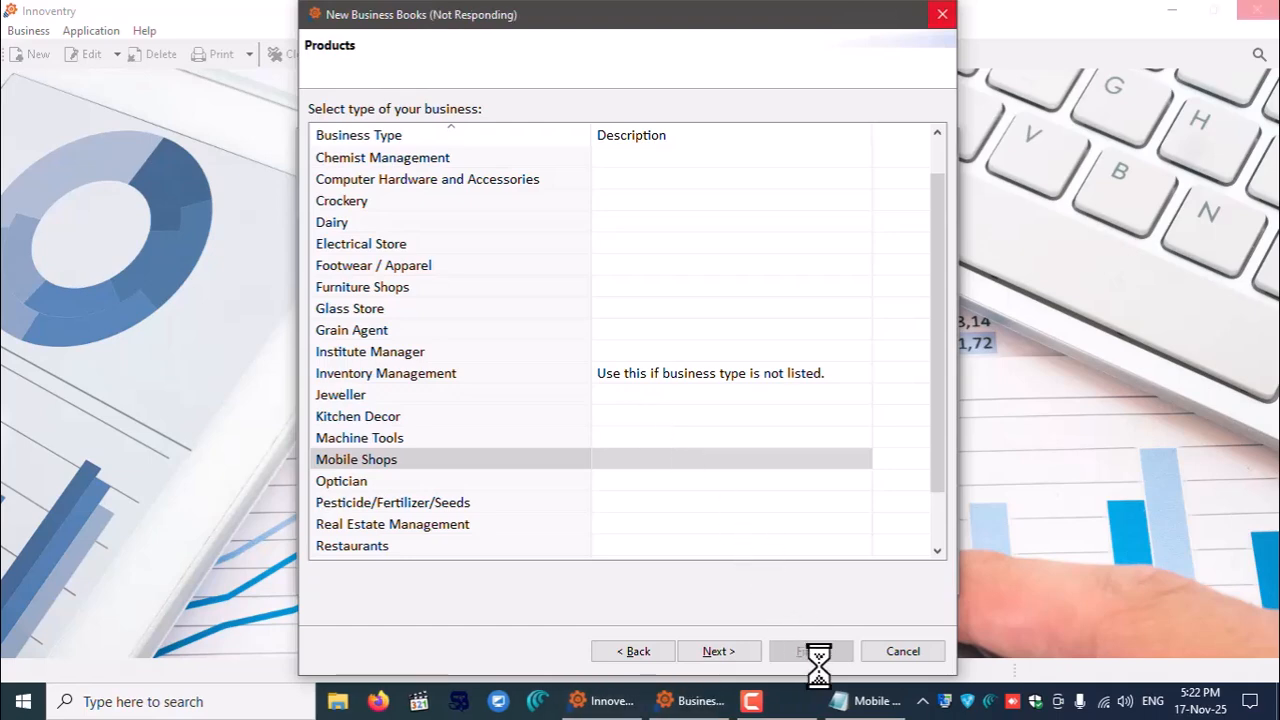
left_click(866, 701)
left_click(848, 116)
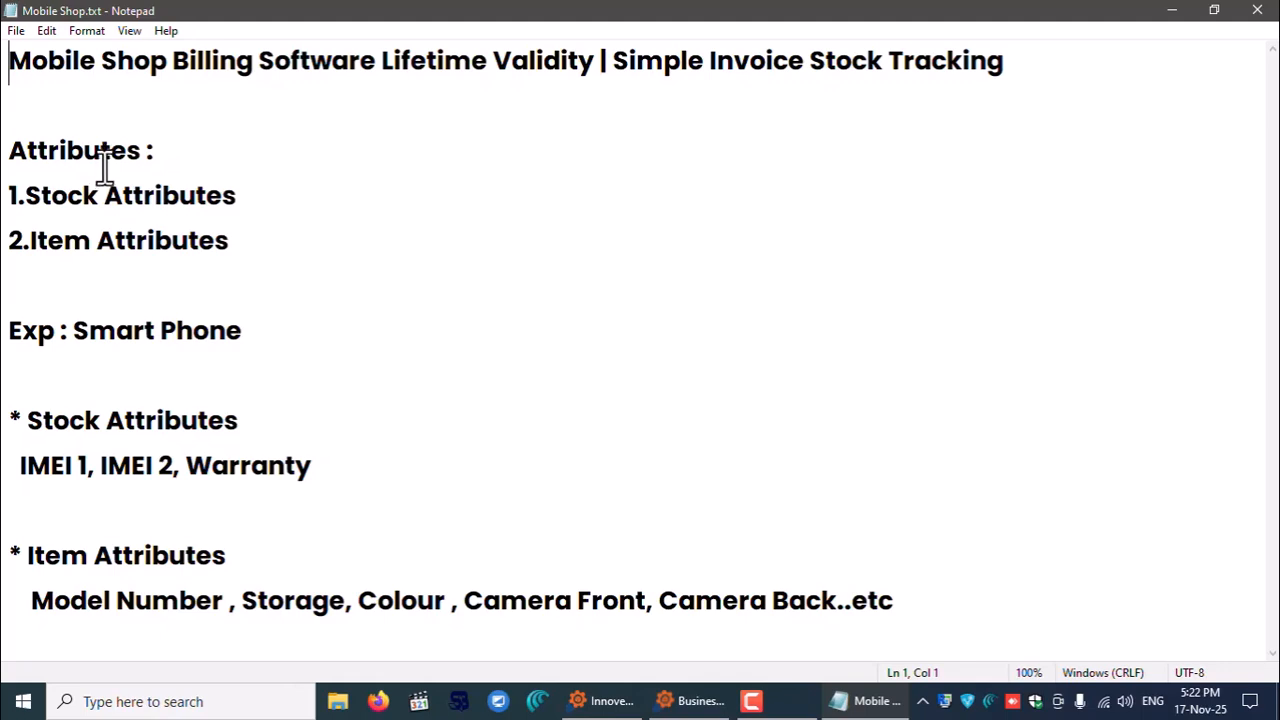
- Highlight the Attributes headings, the full attributes list and the Smart Phone example in the notes
left_click_drag(12, 150, 257, 171)
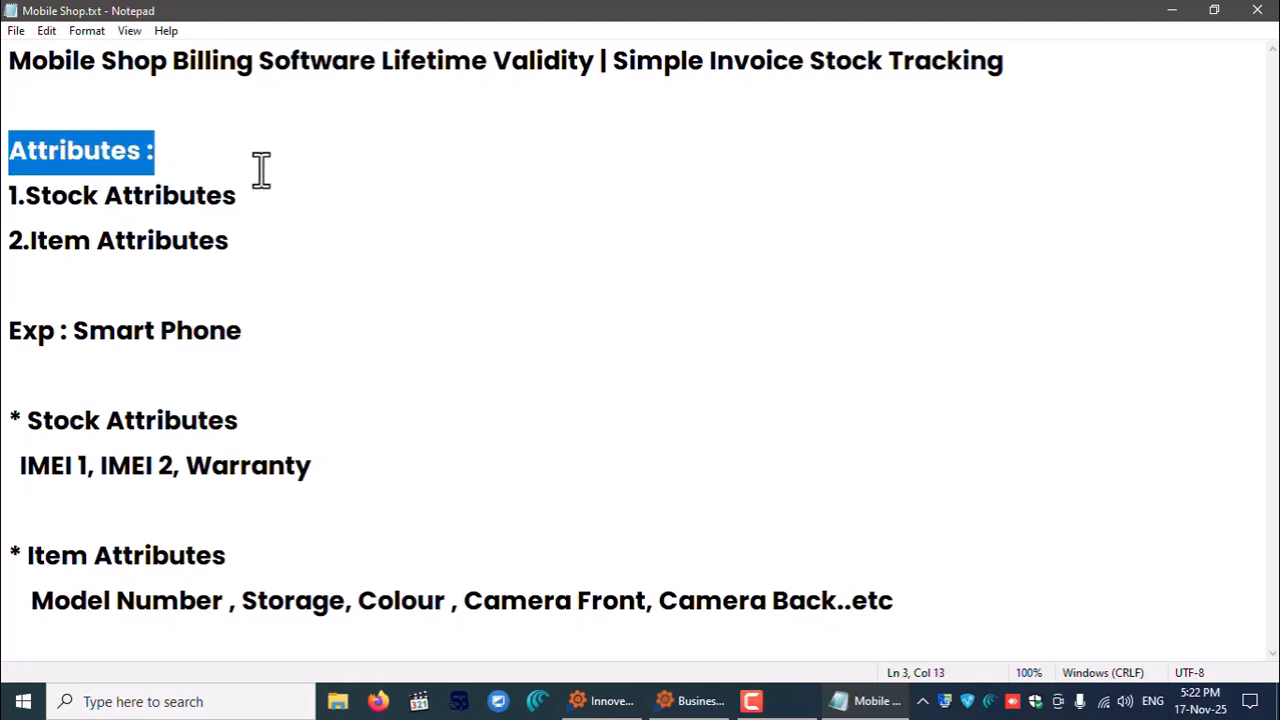
left_click_drag(22, 195, 243, 195)
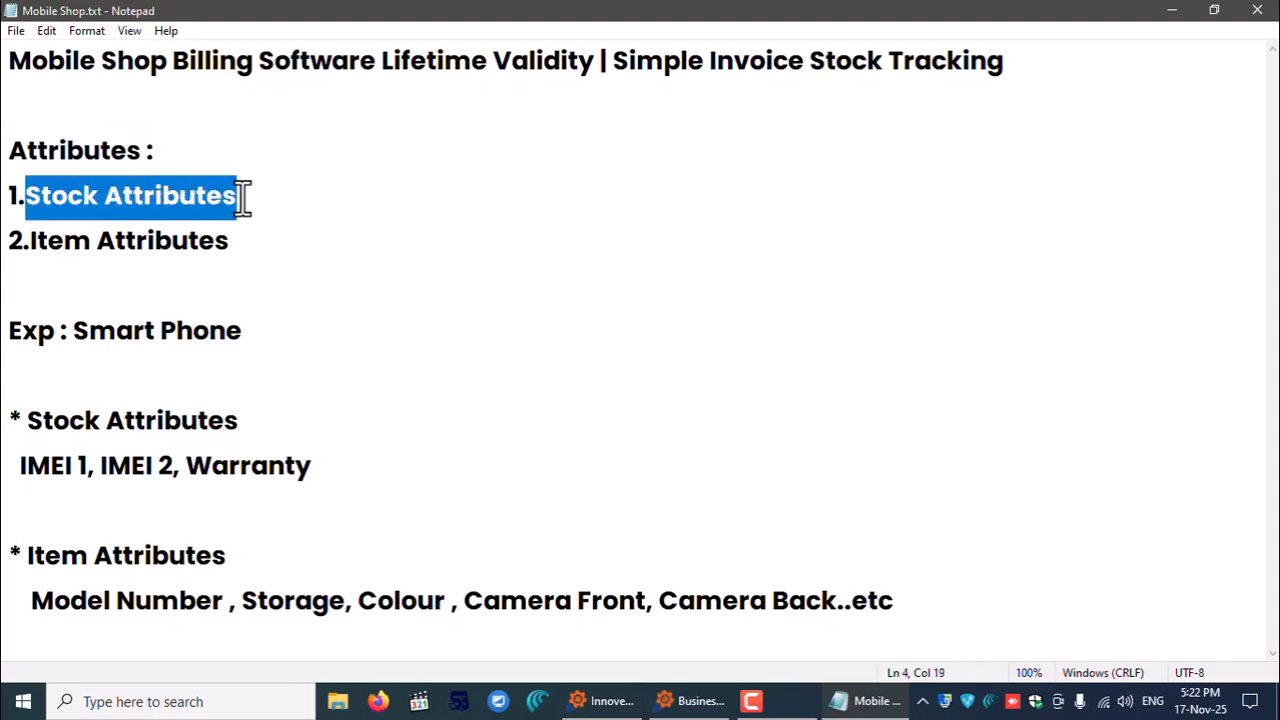
left_click_drag(30, 240, 251, 240)
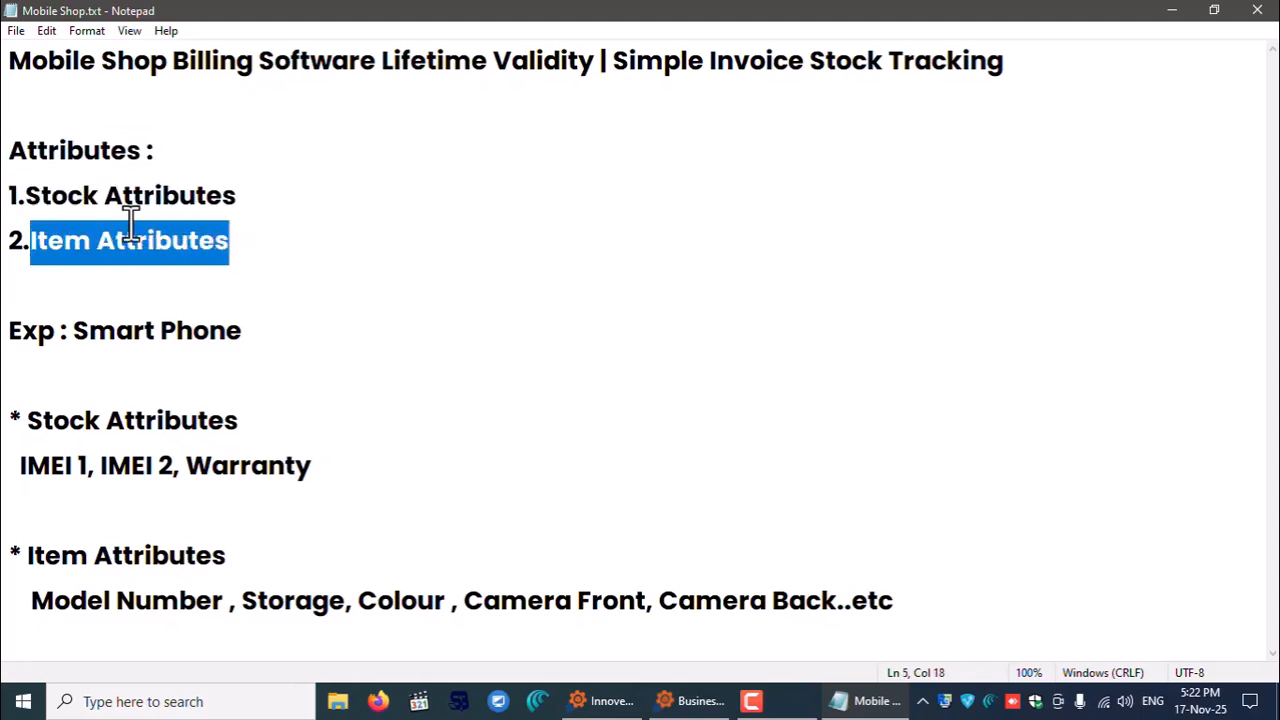
left_click_drag(9, 148, 312, 244)
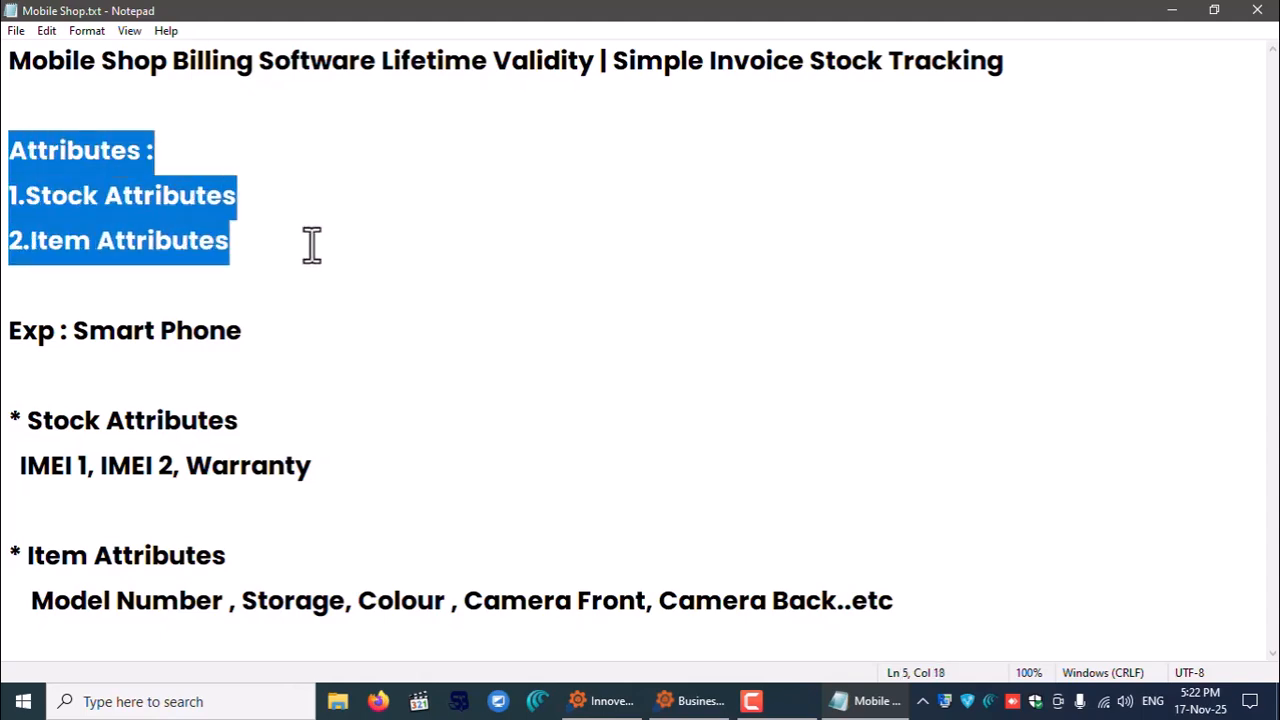
left_click(70, 332)
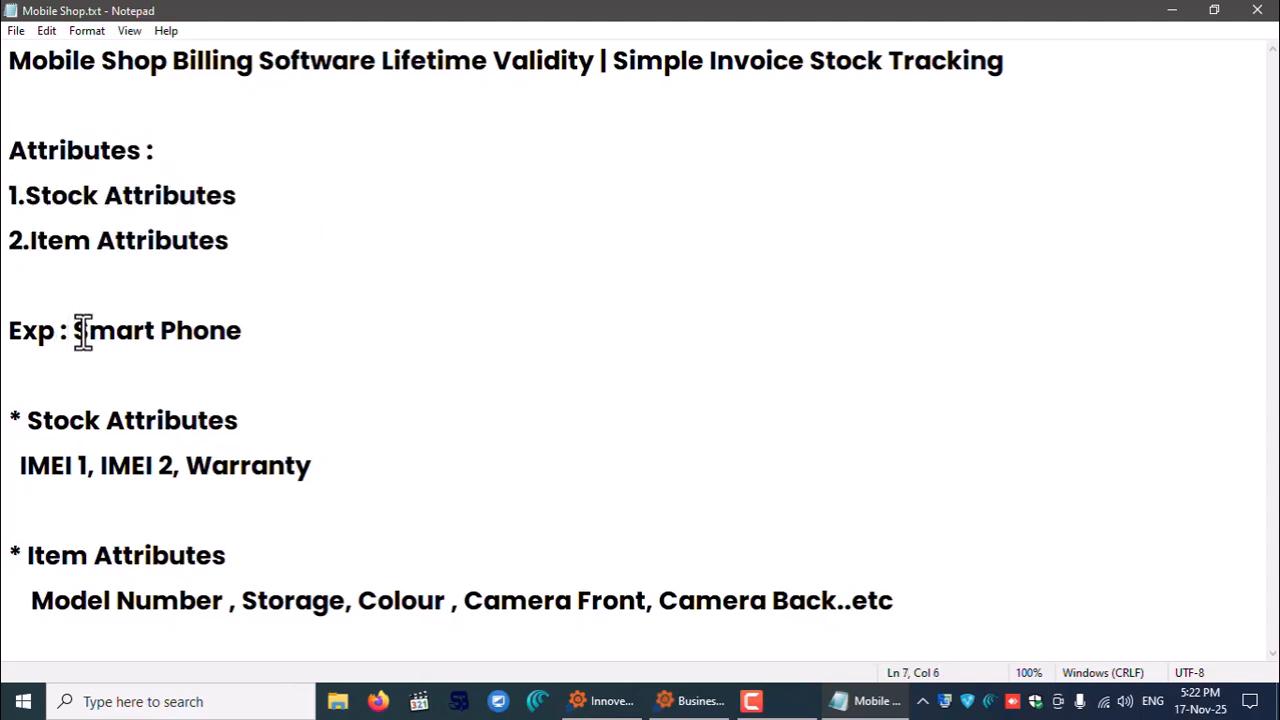
left_click_drag(78, 332, 294, 329)
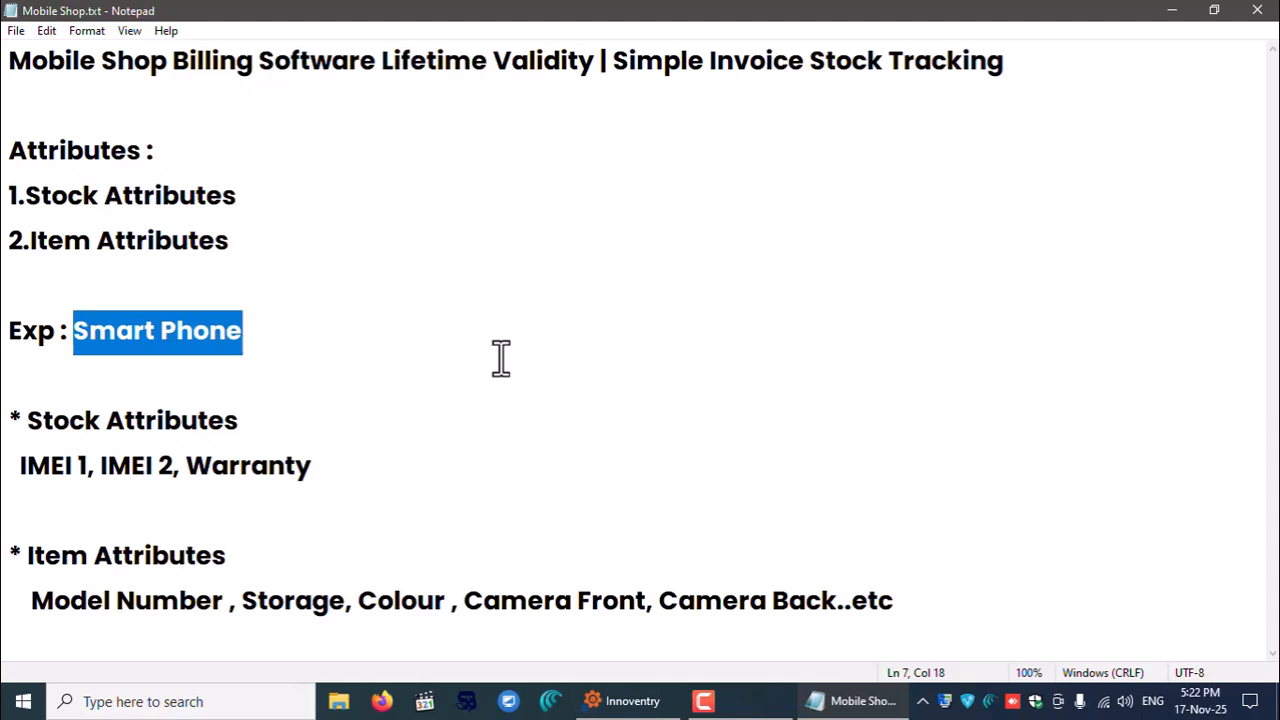
left_click(363, 383)
- Highlight the item attributes and the Stock Attributes heading with IMEI 1, IMEI 2, Warranty
left_click_drag(28, 422, 255, 425)
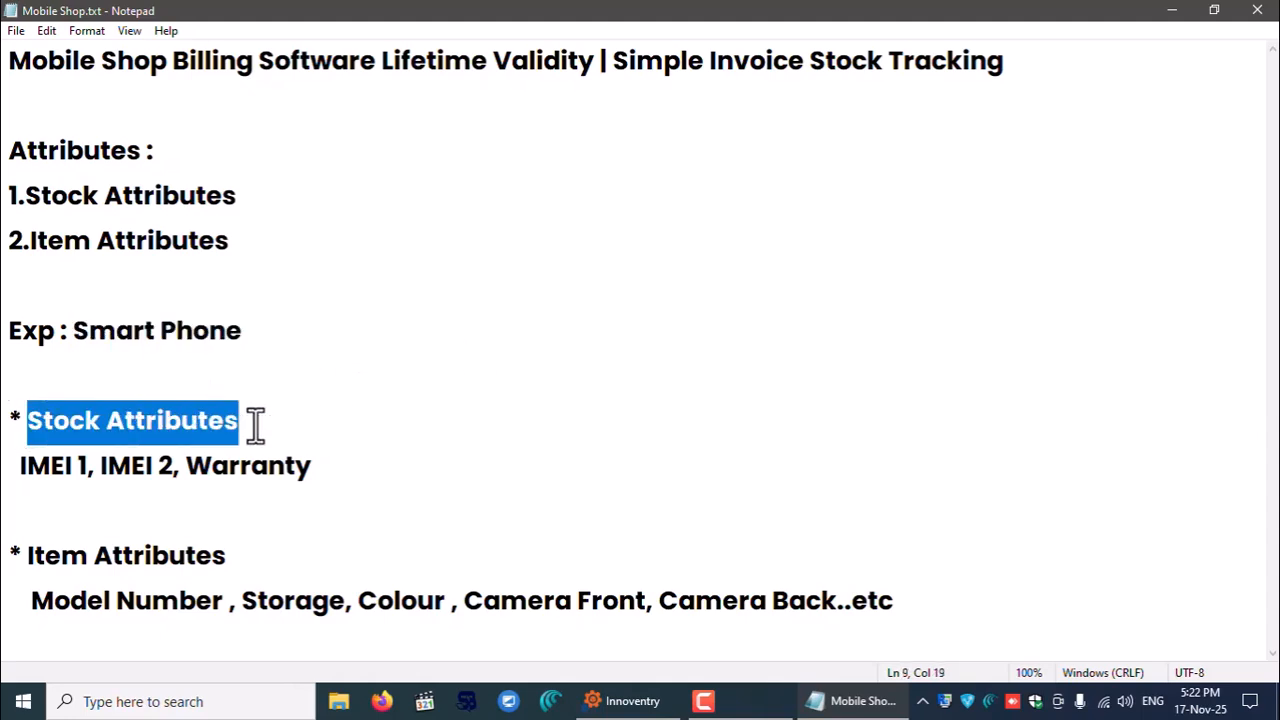
left_click(263, 423)
left_click_drag(22, 464, 320, 466)
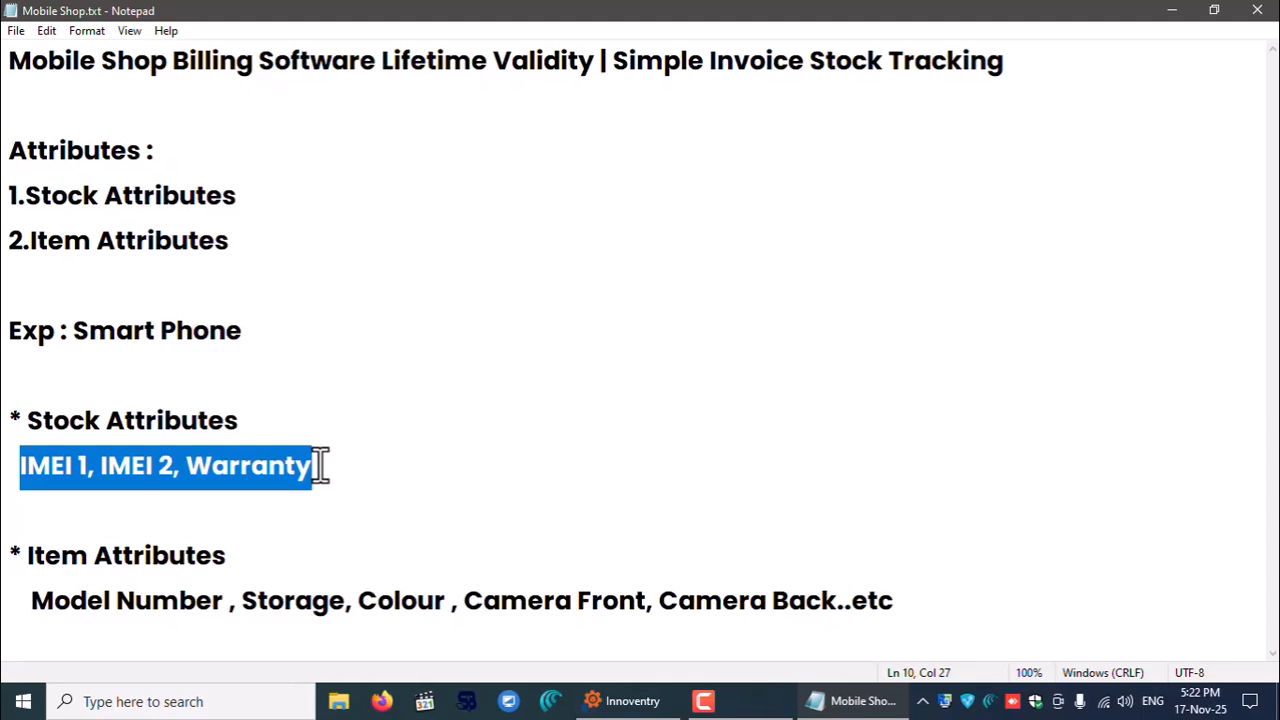
left_click(33, 600)
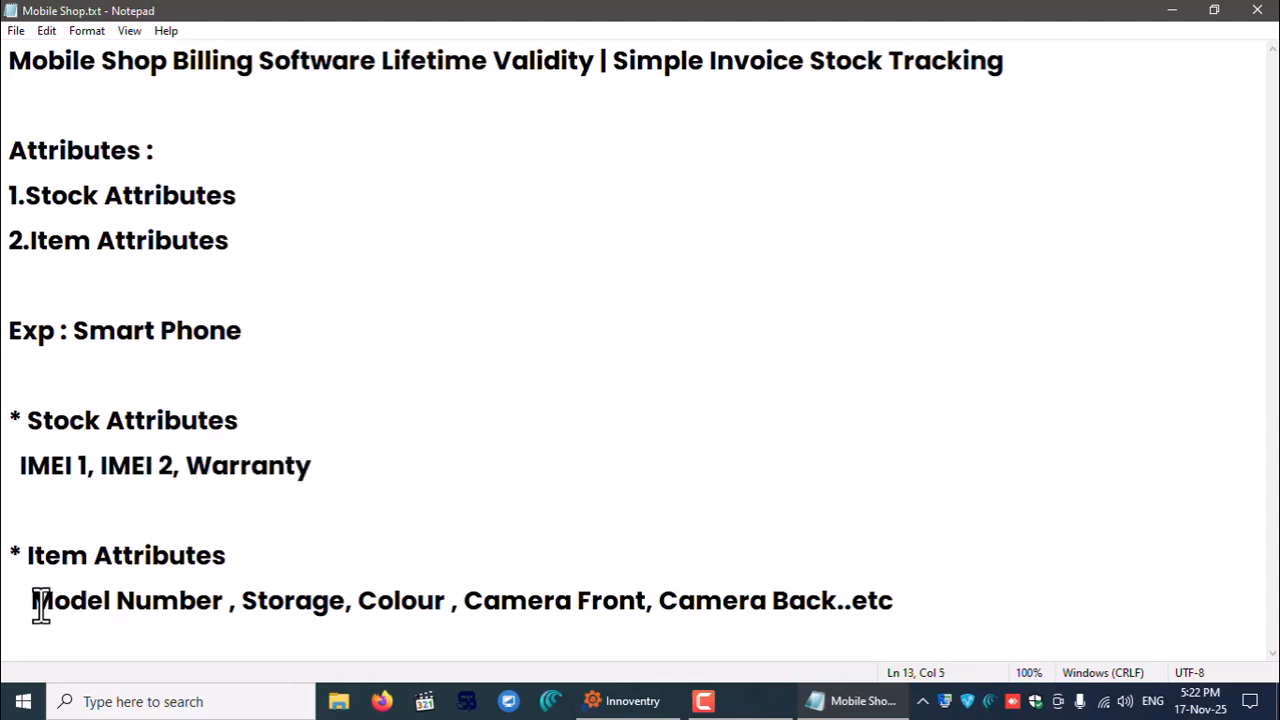
left_click_drag(33, 600, 928, 600)
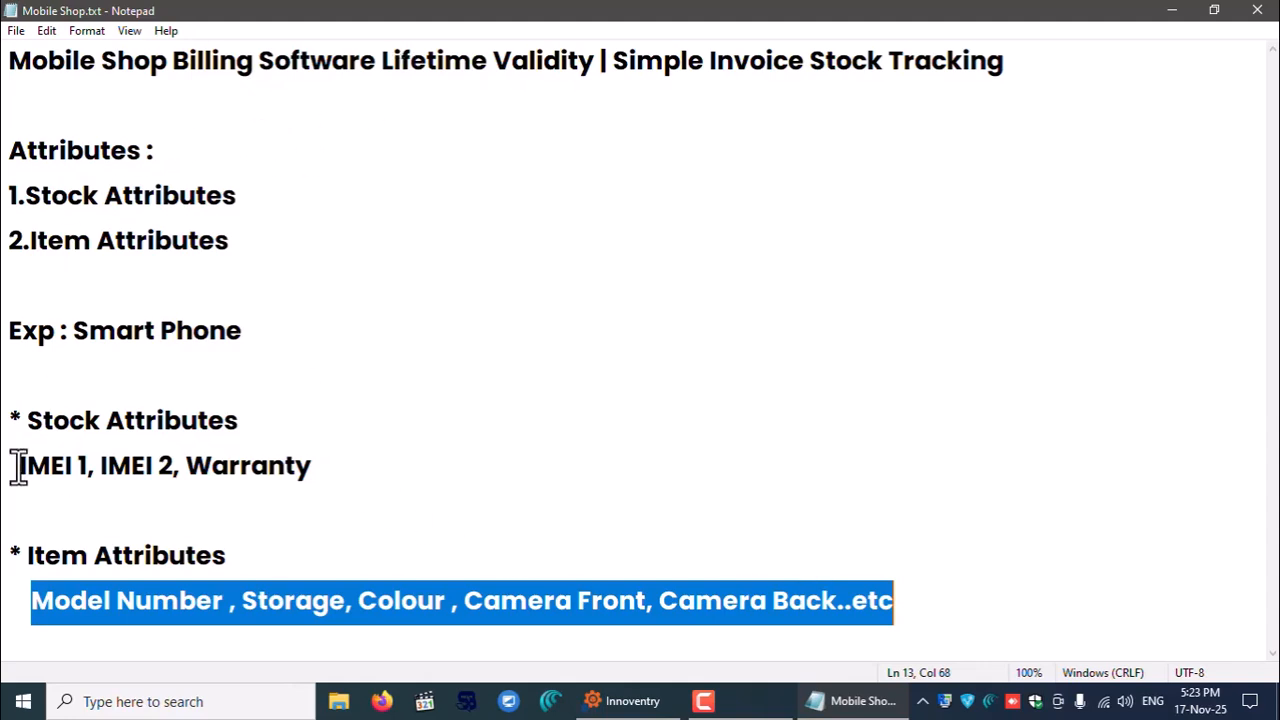
left_click_drag(16, 466, 331, 471)
left_click_drag(26, 421, 309, 428)
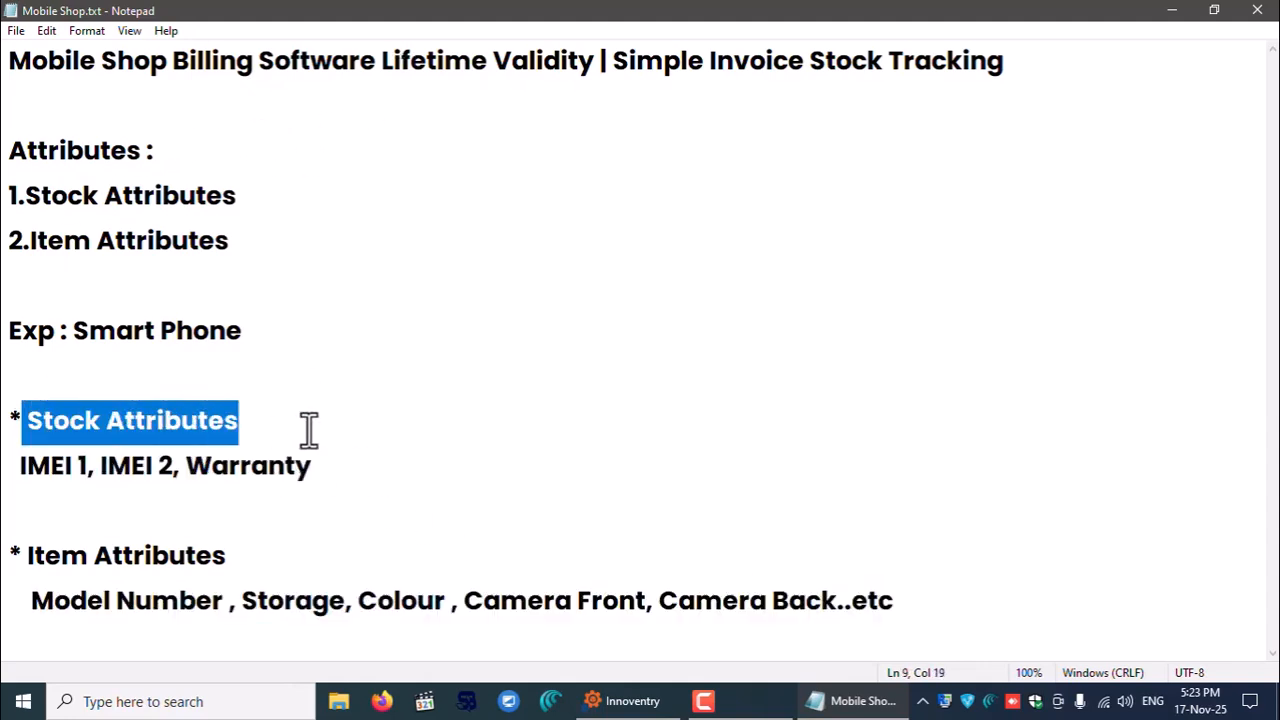
left_click_drag(22, 472, 440, 470)
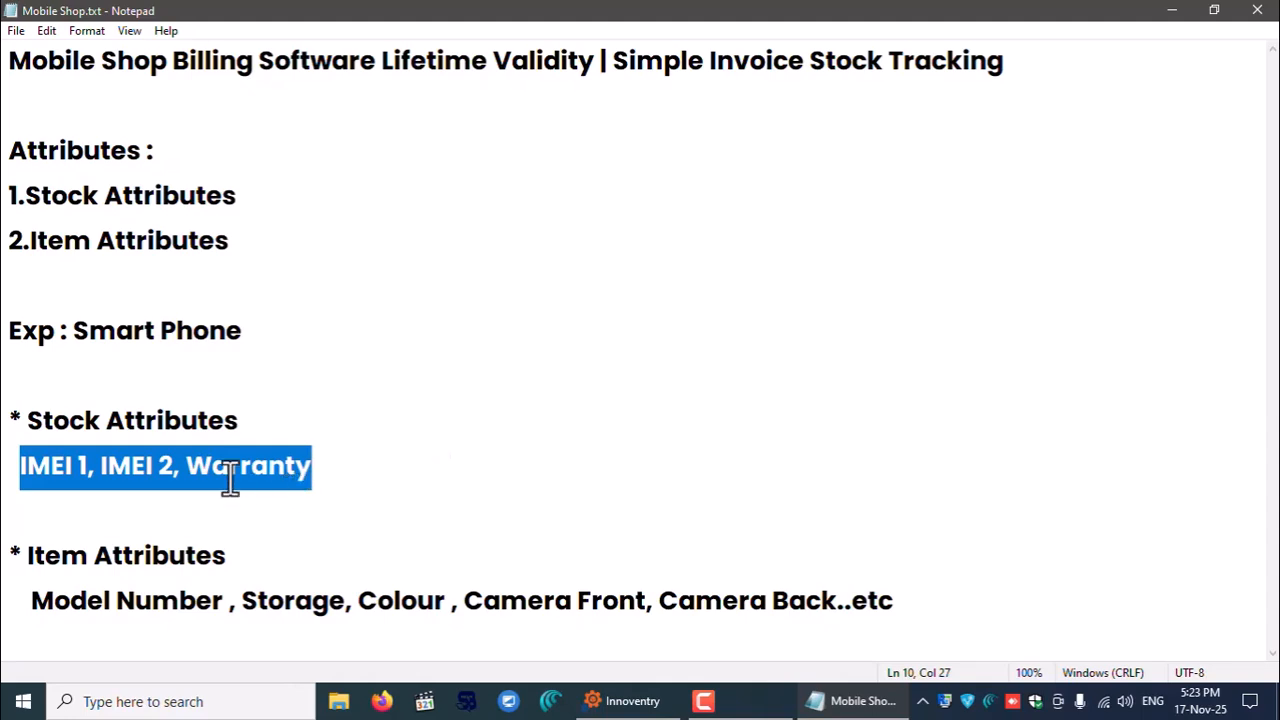
left_click_drag(27, 420, 460, 471)
- Minimize the notes and acknowledge the new company's login information
left_click(643, 497)
left_click(1171, 10)
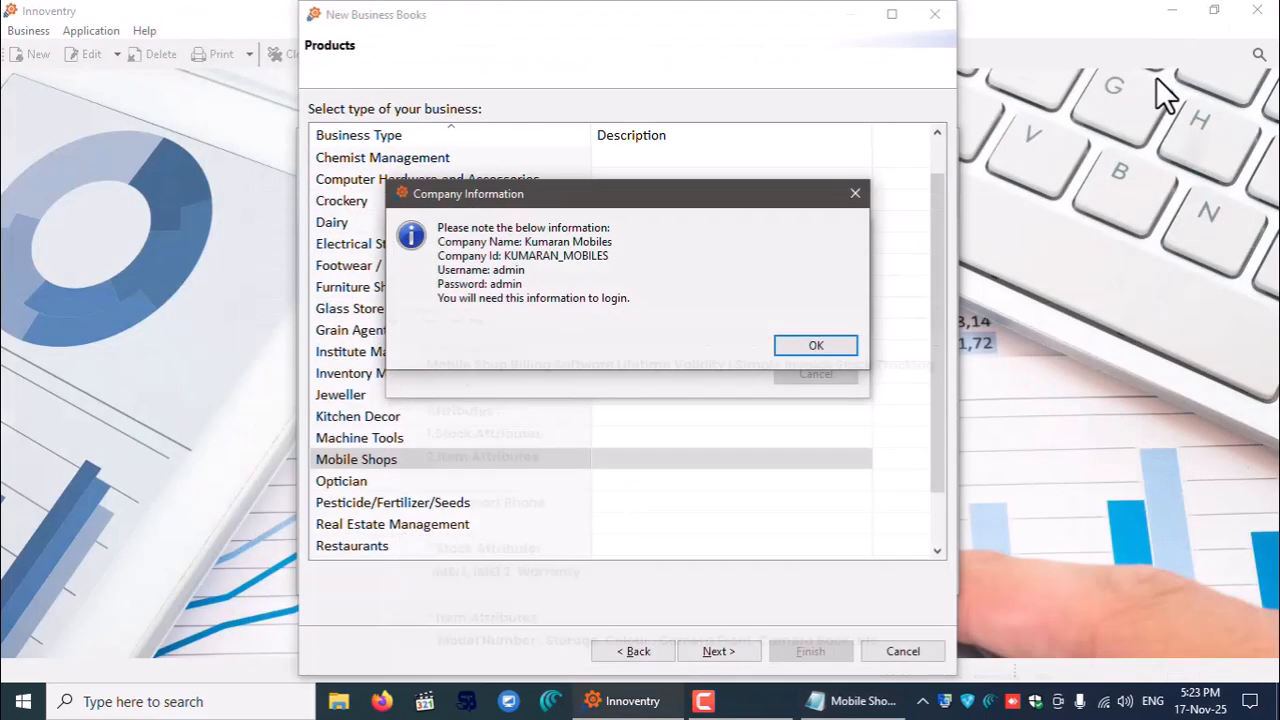
left_click(800, 345)
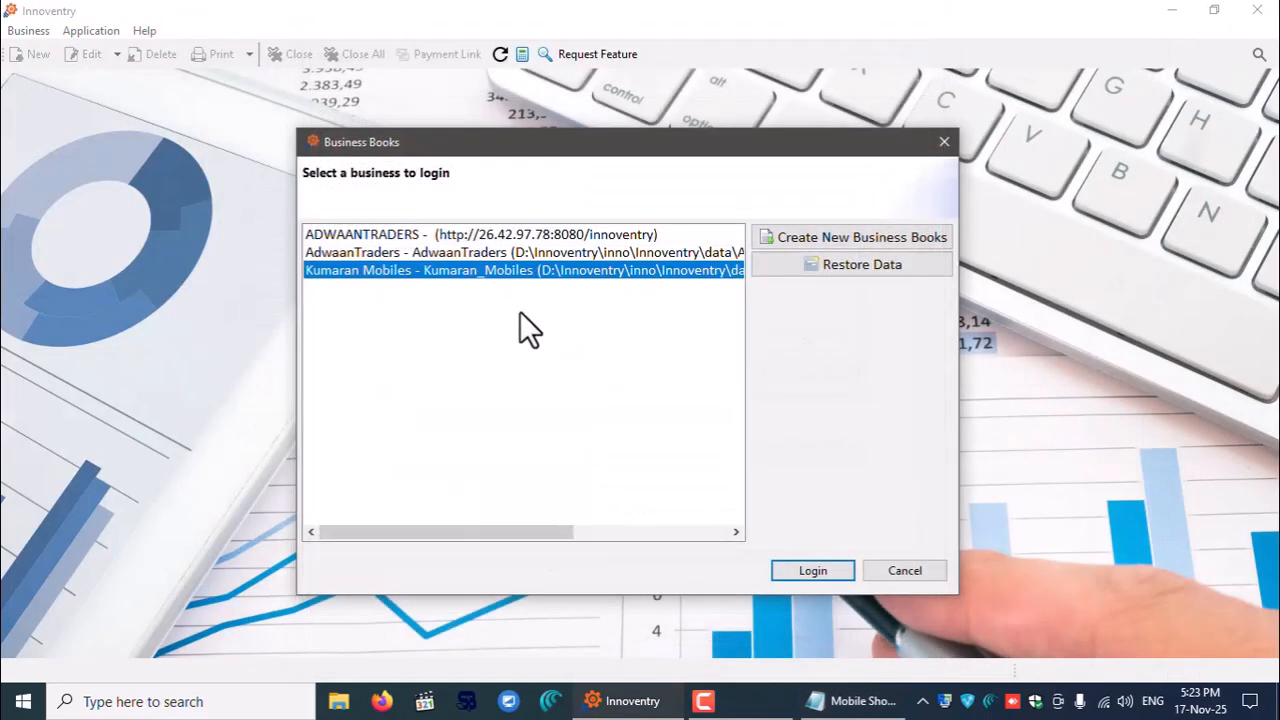
- Select the Kumaran Mobiles books and log in with the admin user and its password
left_click(366, 252)
left_click(382, 234)
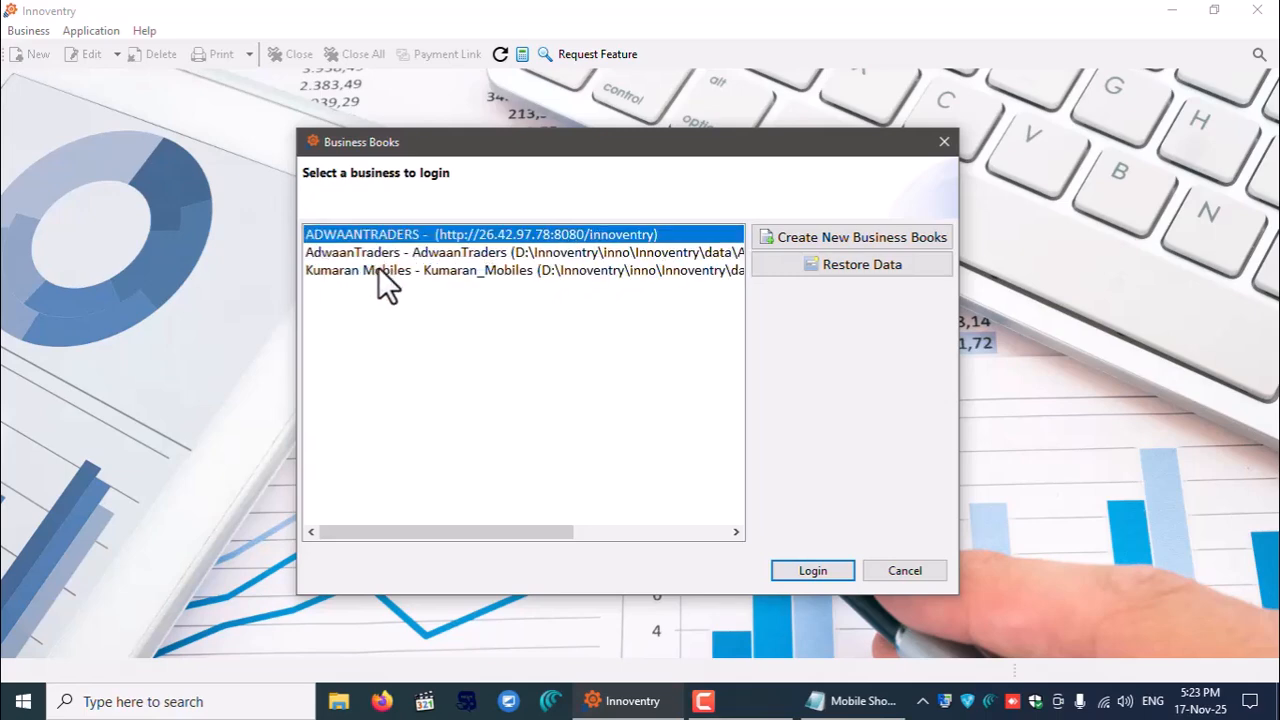
left_click(370, 270)
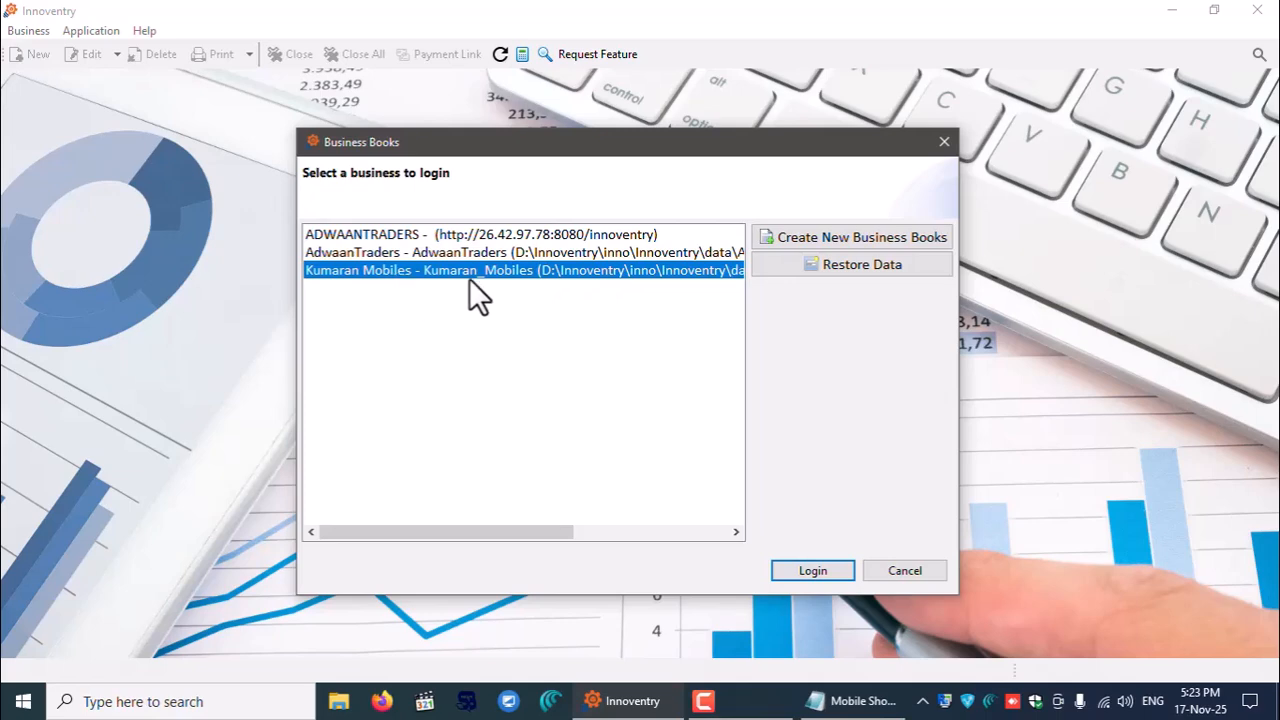
left_click(804, 572)
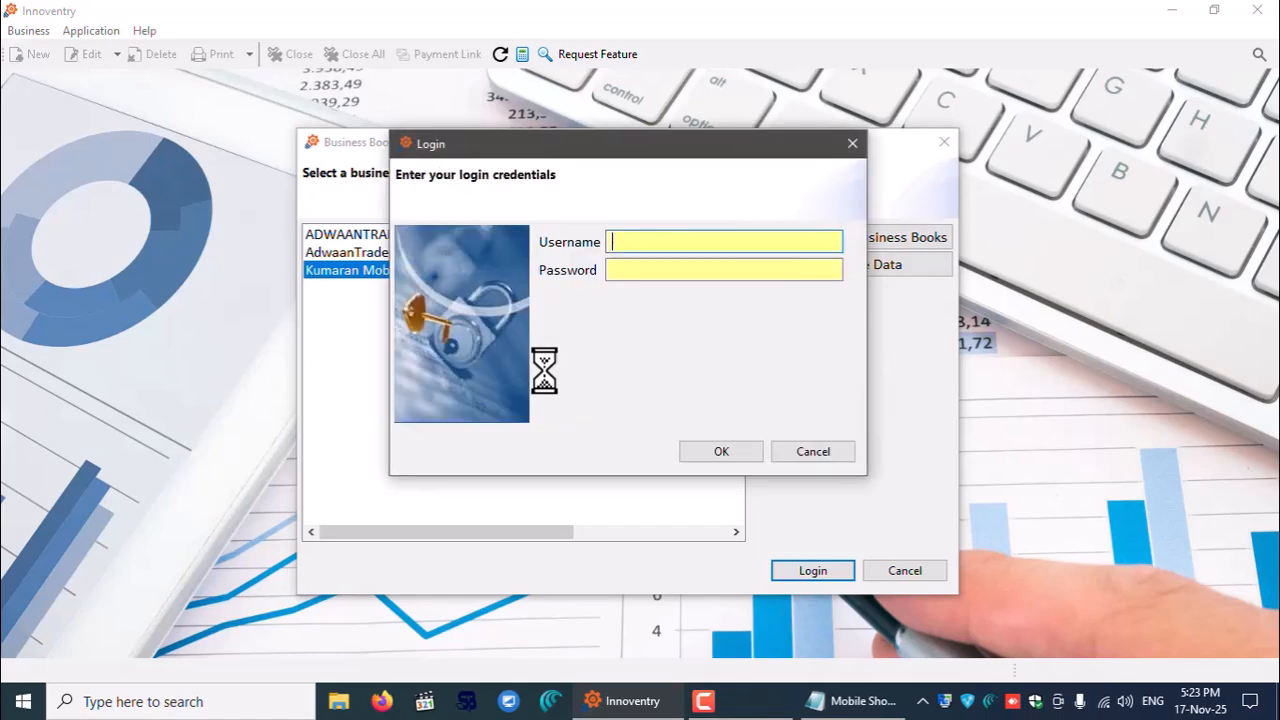
type("admin")
key("Tab")
type("*****")
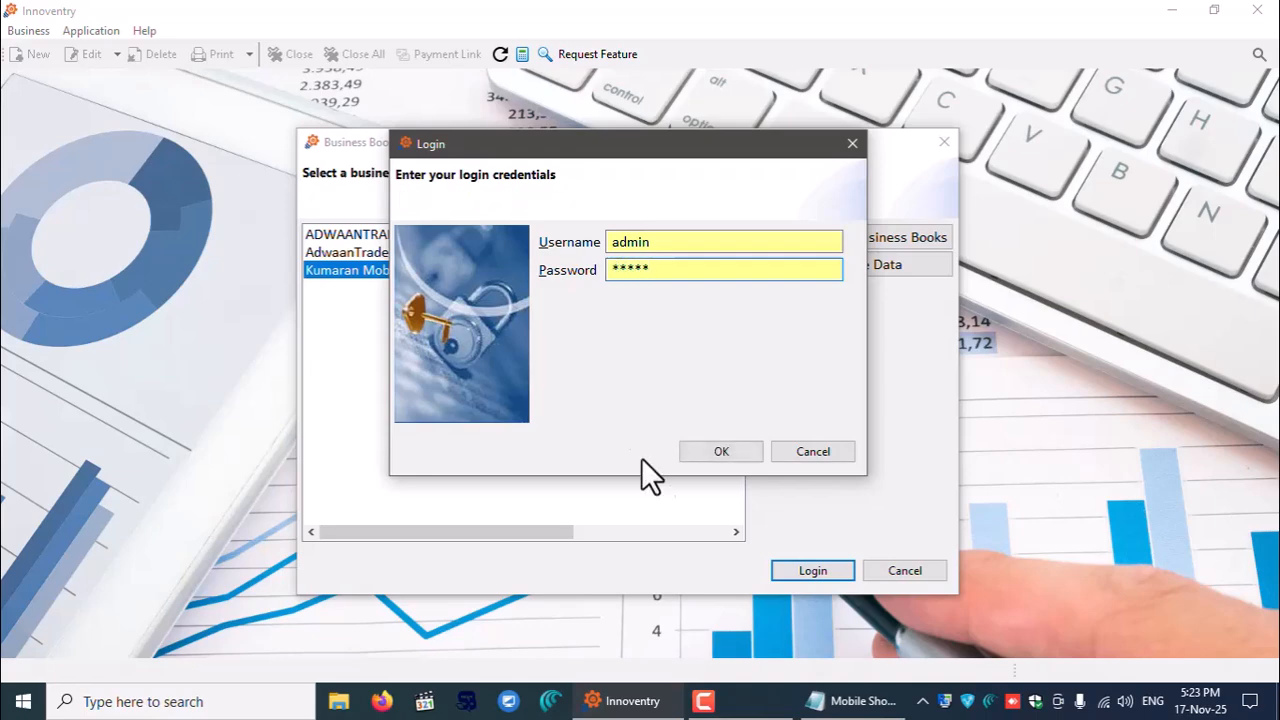
left_click(758, 457)
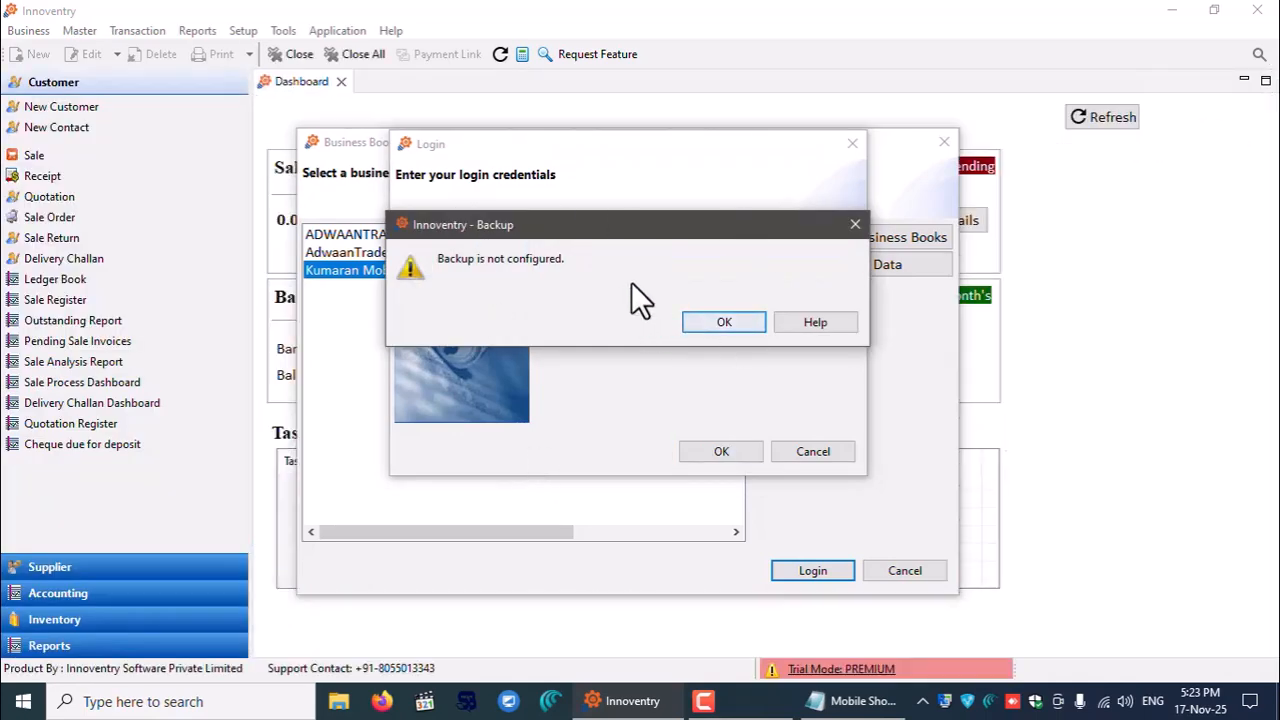
- Dismiss the backup warning, expand Supplier, Accounting, Inventory and Reports, and close Backup Settings
left_click(721, 322)
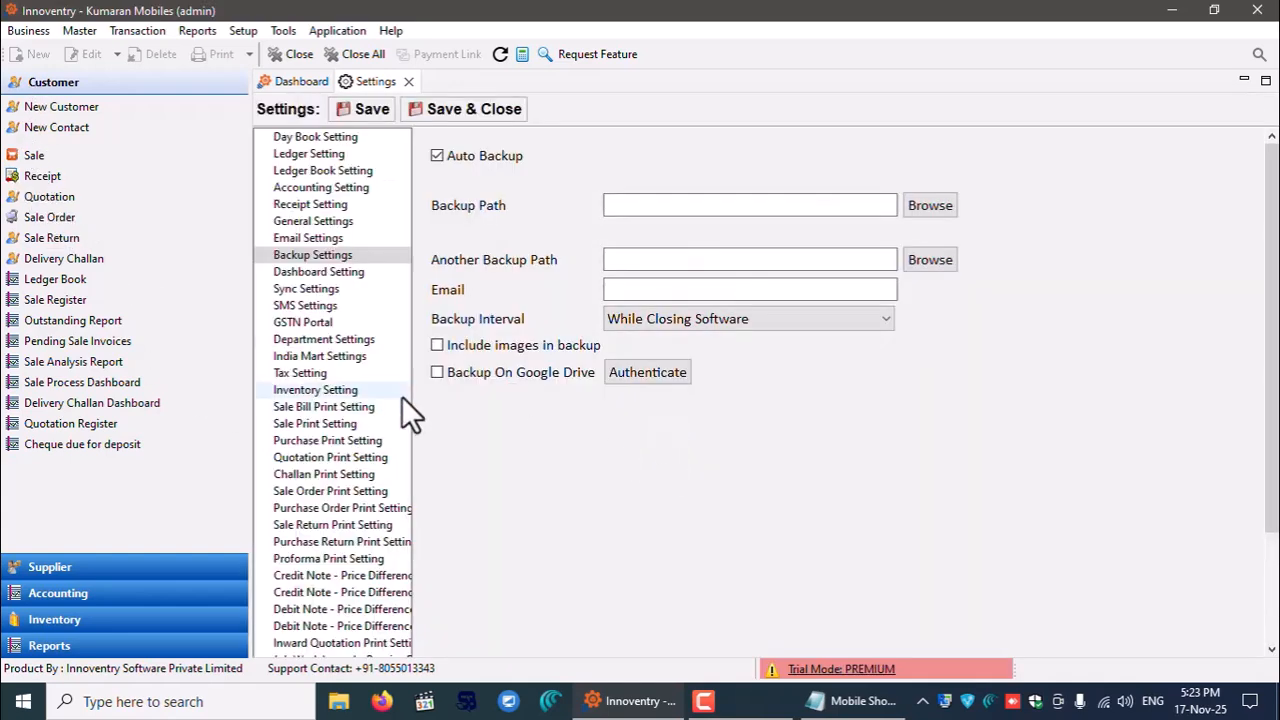
left_click(83, 568)
left_click(88, 589)
left_click(96, 620)
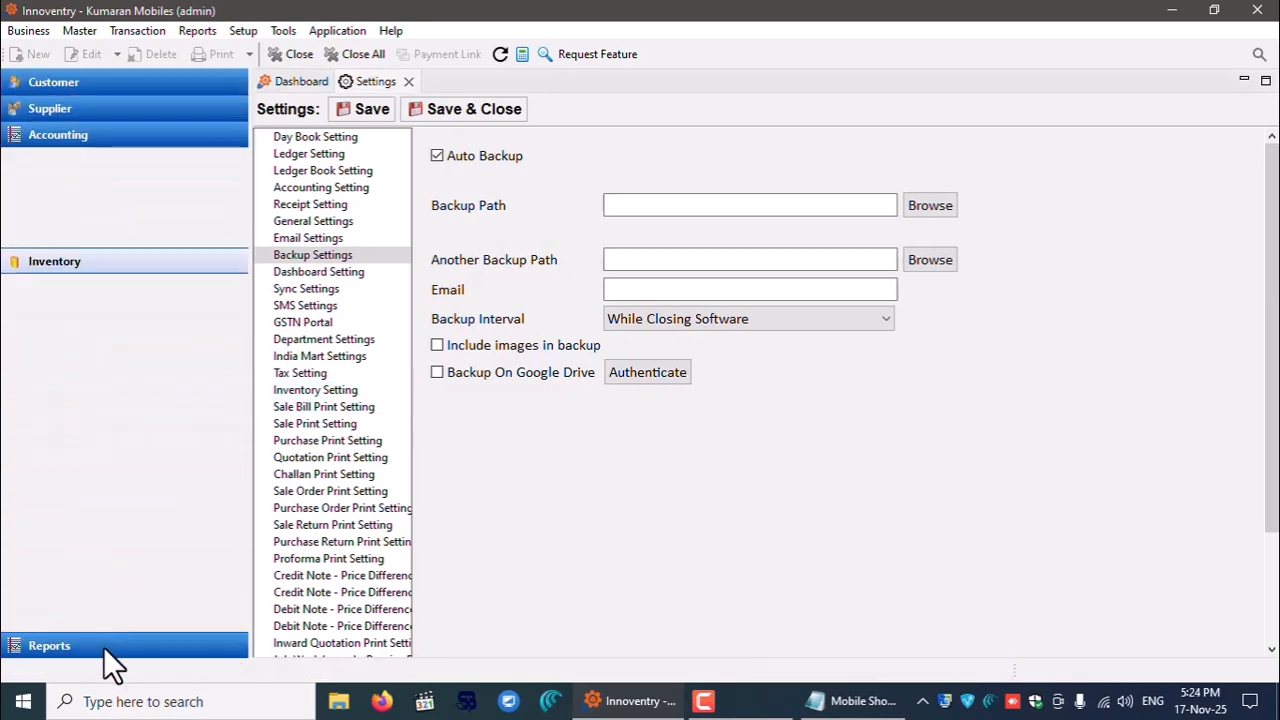
left_click(103, 641)
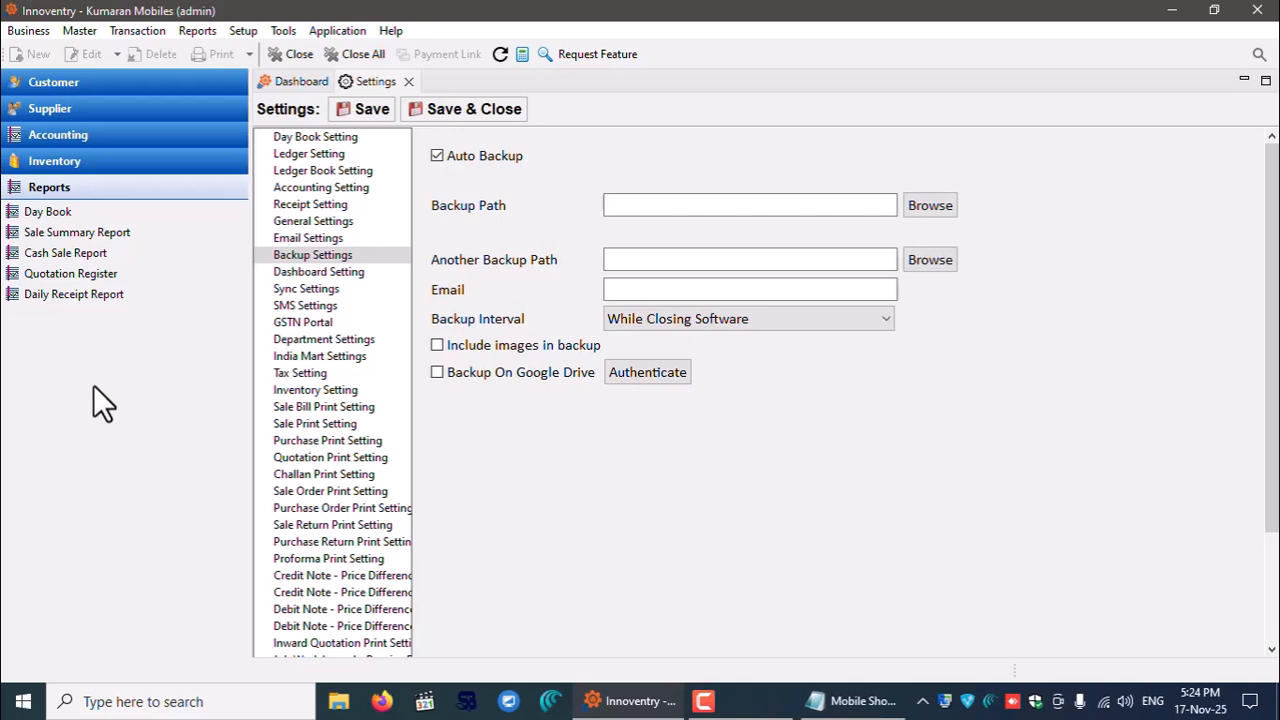
left_click(408, 82)
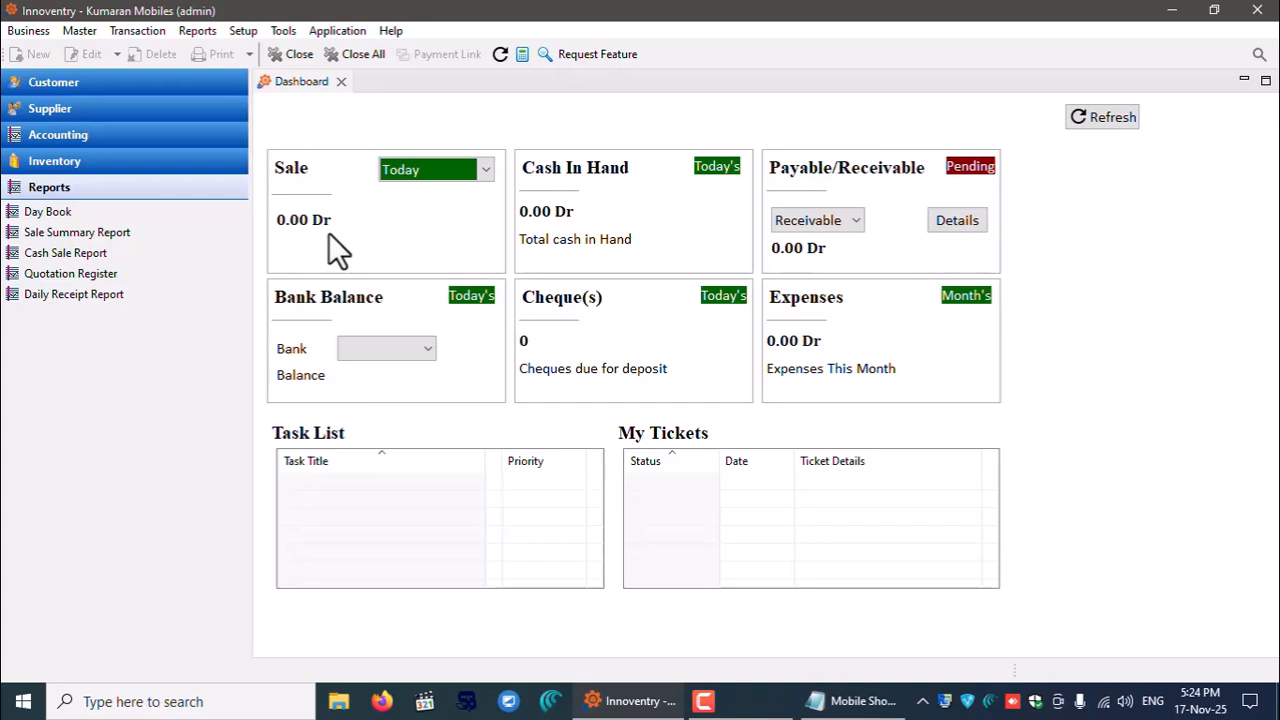
- Change Trial License Type to BASIC in General Settings, save, and exit the program
left_click(238, 31)
left_click(263, 196)
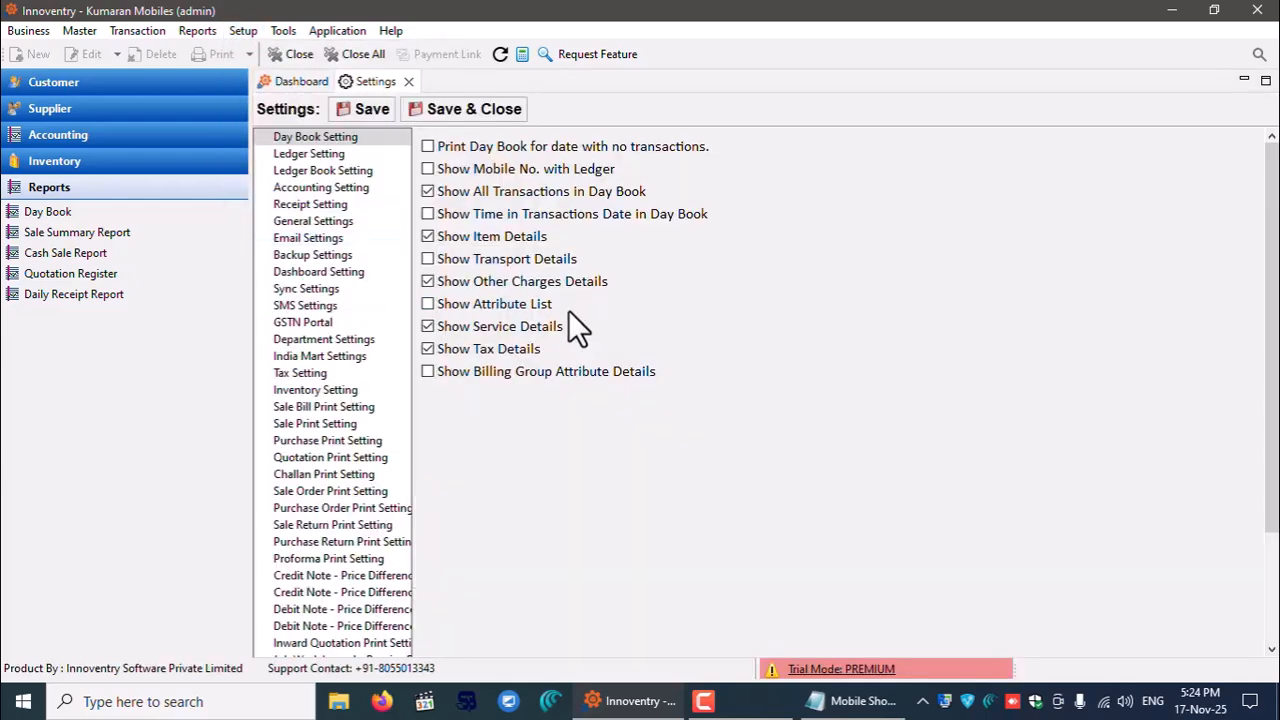
left_click(287, 221)
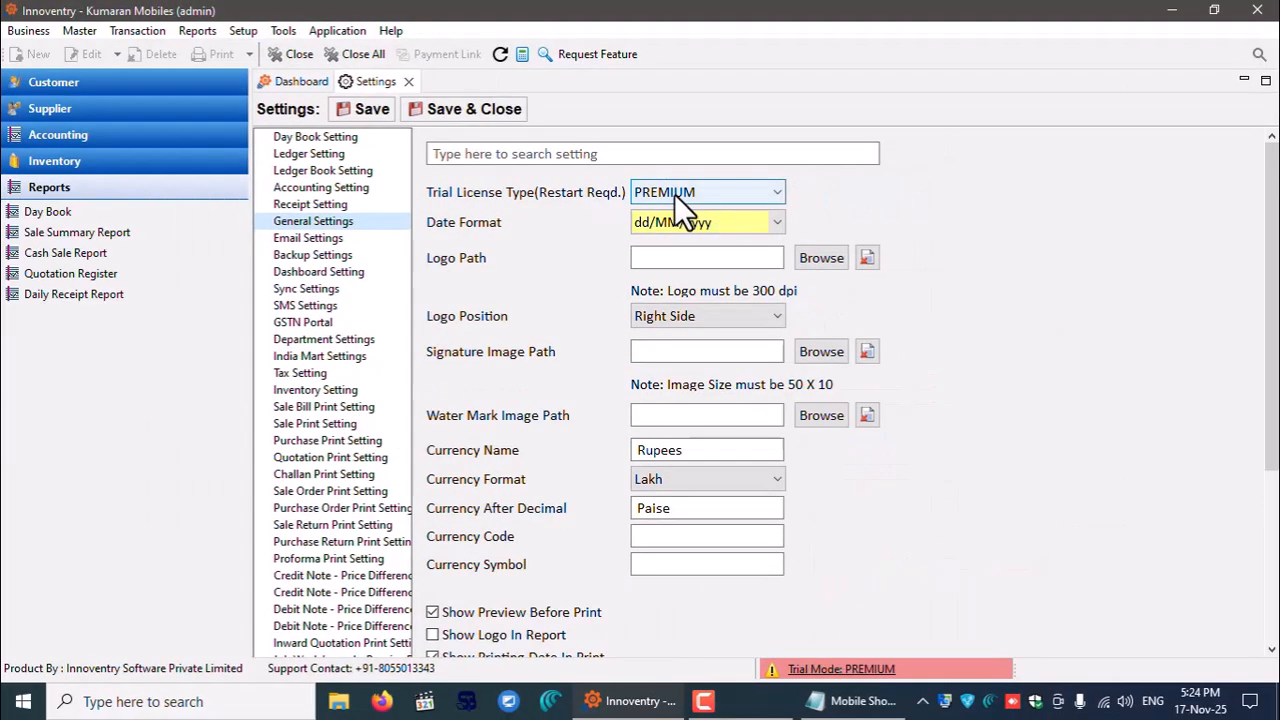
left_click(714, 188)
left_click(707, 256)
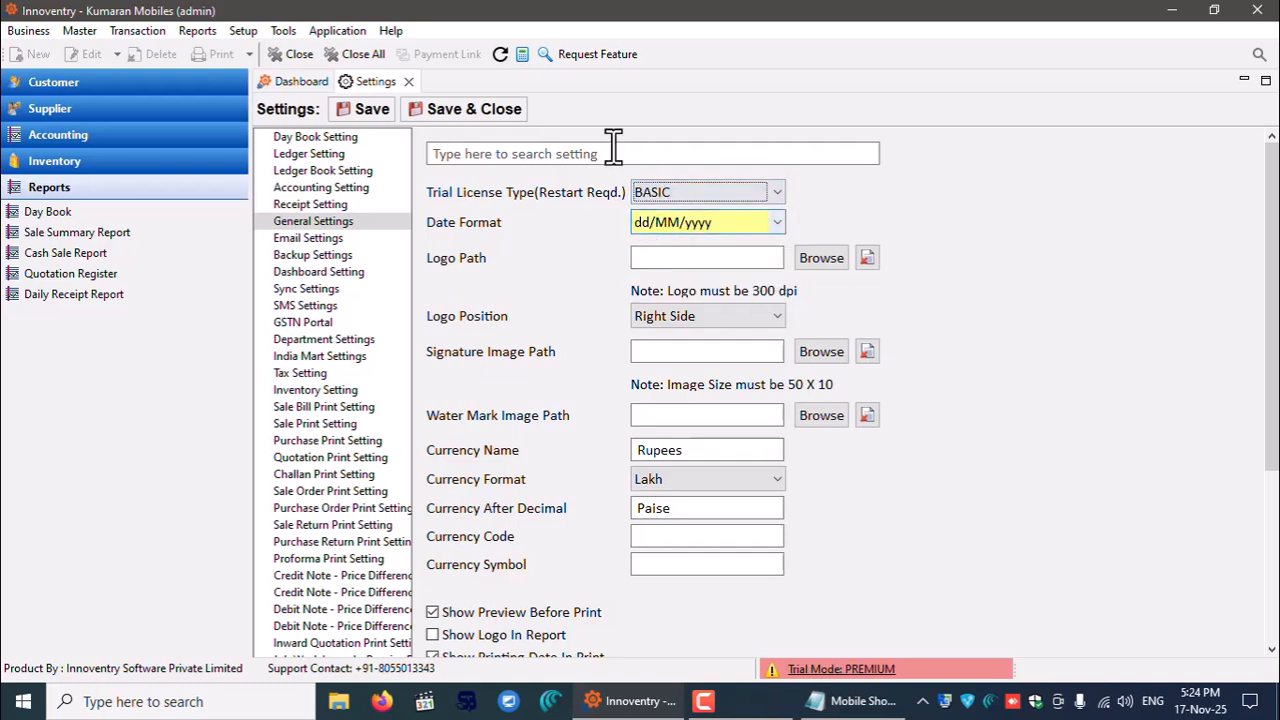
left_click(342, 113)
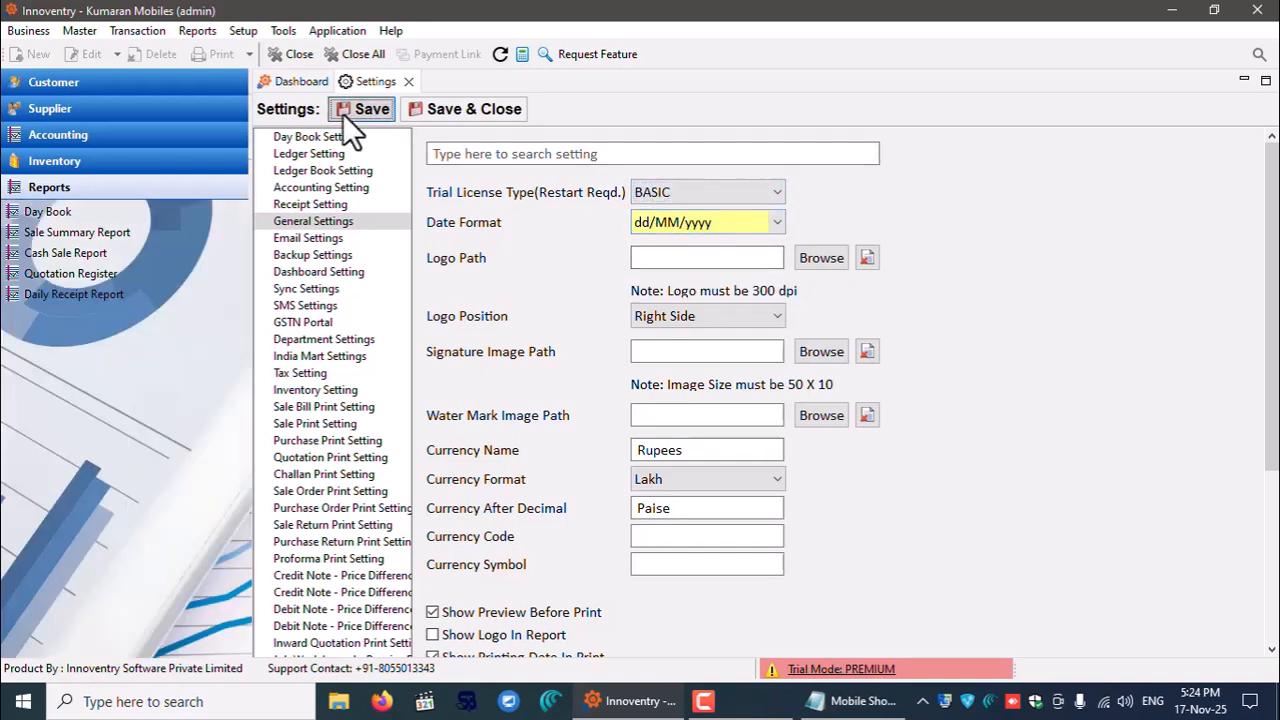
left_click(474, 111)
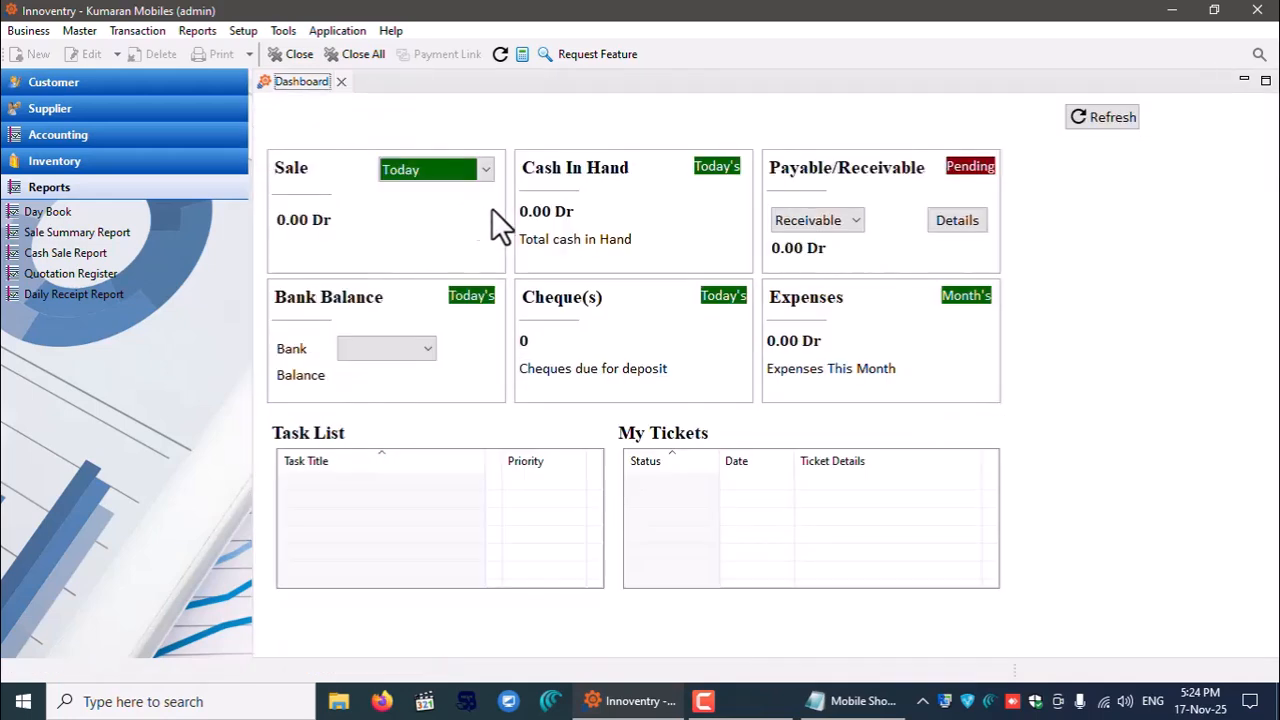
left_click(1257, 9)
- Confirm the exit, relaunch Innoventry and choose the Kumaran Mobiles books to log into
left_click(704, 358)
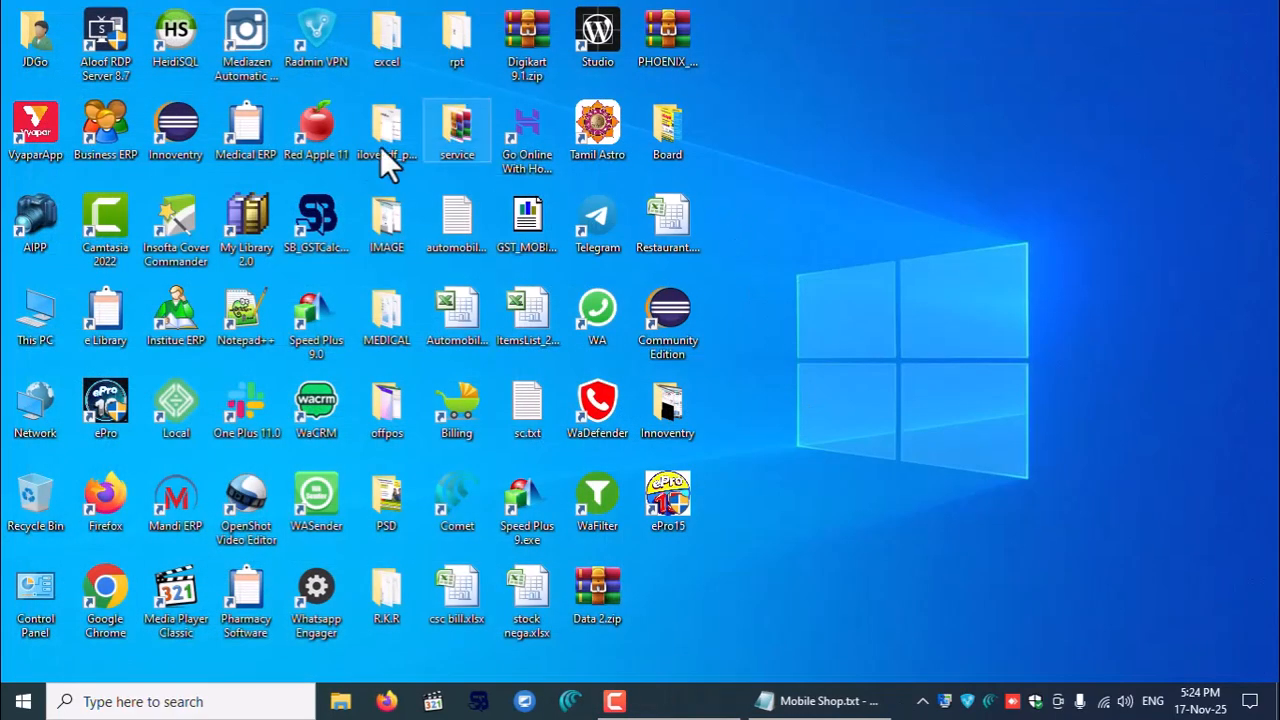
double_click(160, 127)
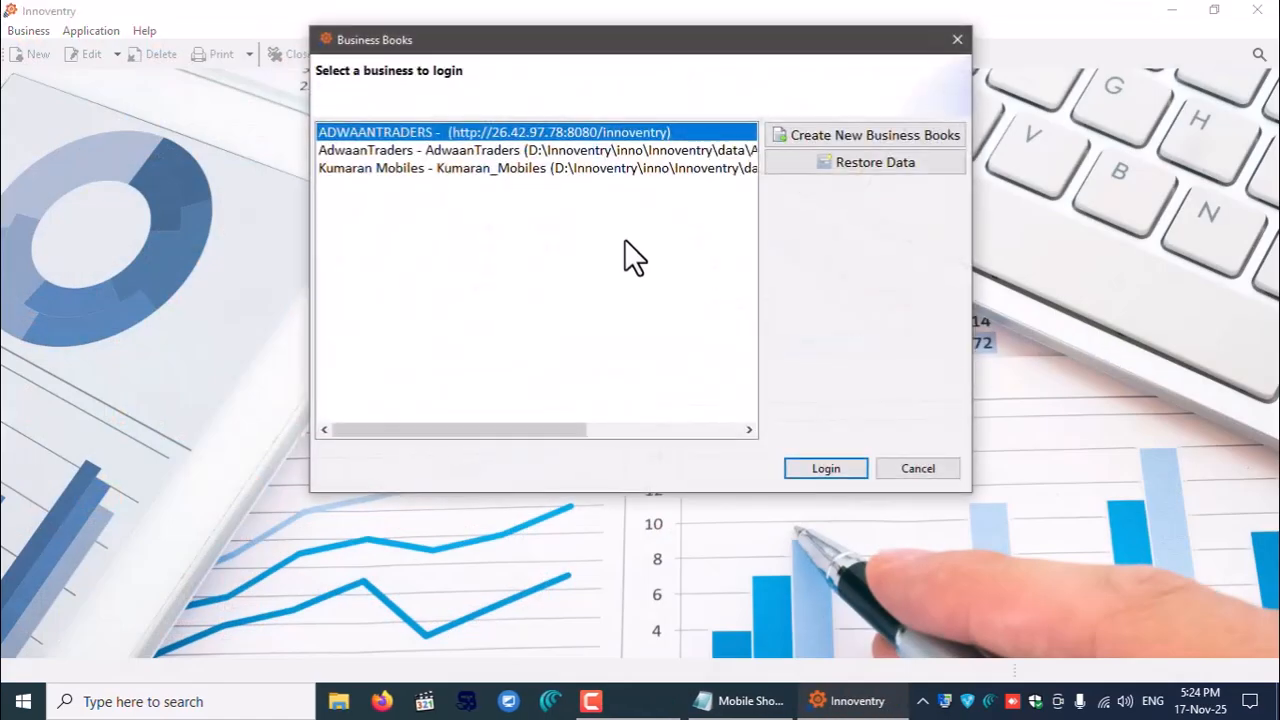
left_click(516, 168)
left_click(817, 469)
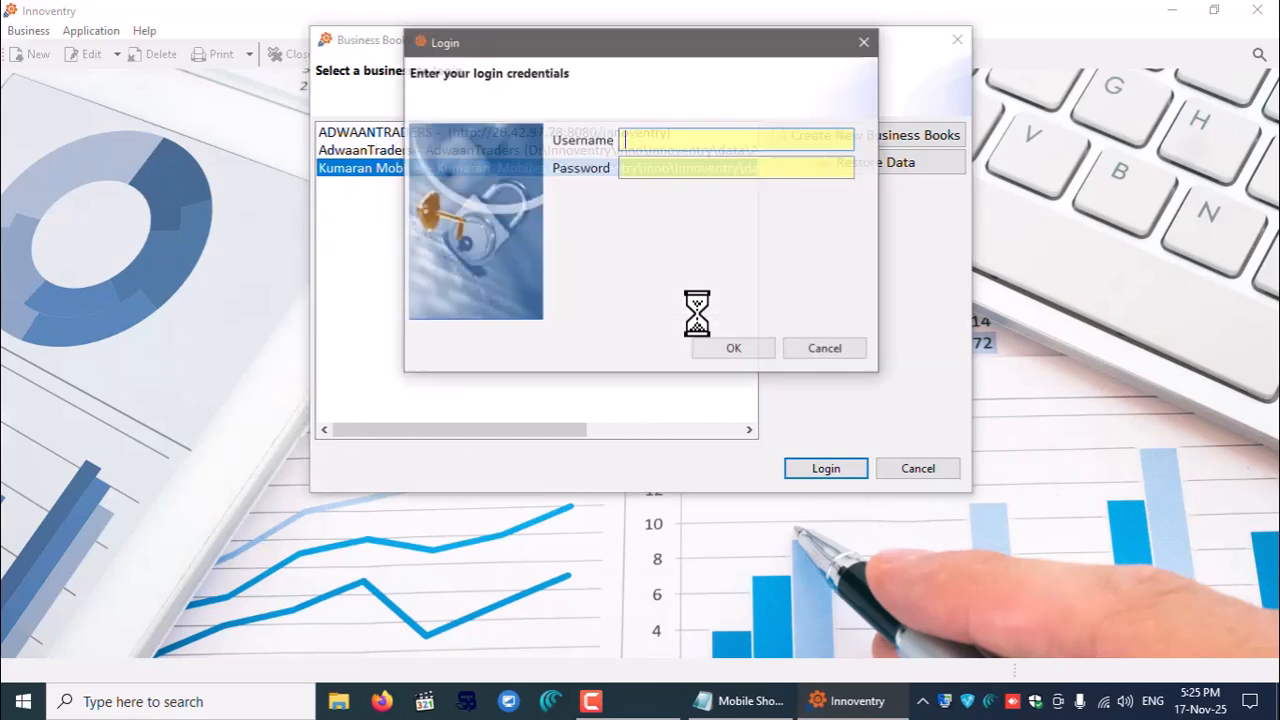
- Log in as admin with the password and dismiss the backup-not-configured warning
type("admin")
key("Tab")
type("*****")
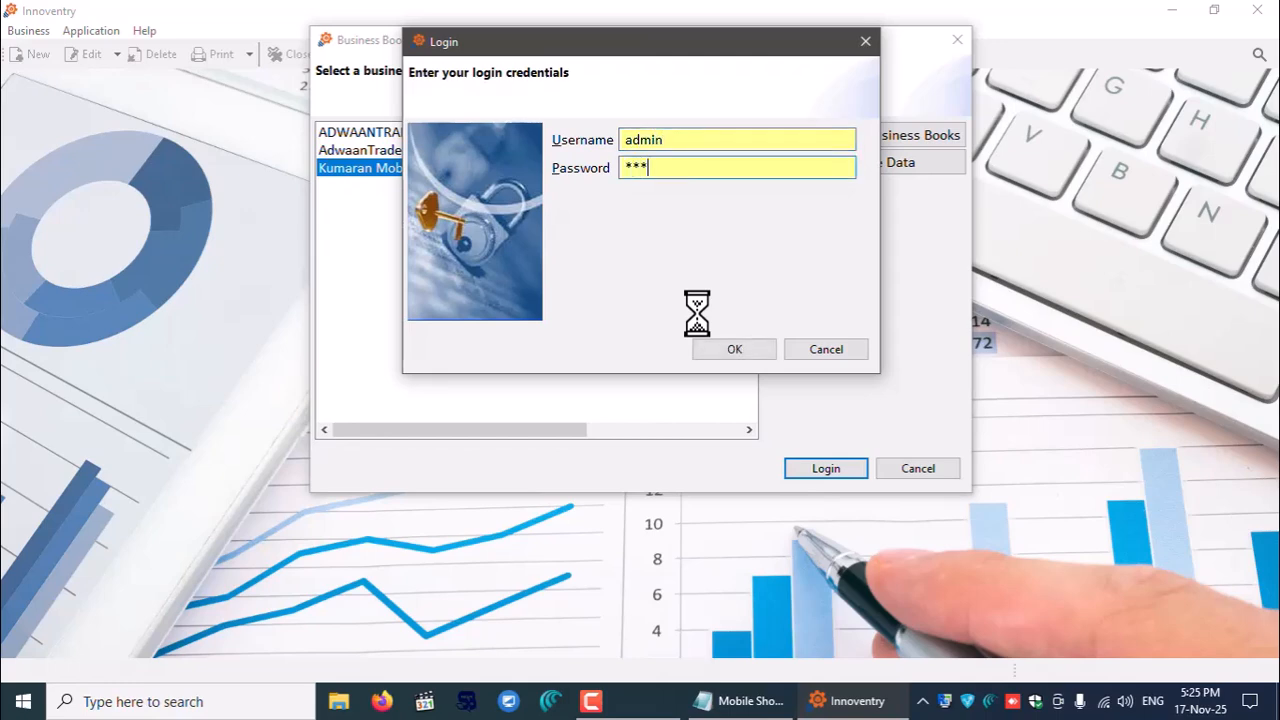
left_click(731, 346)
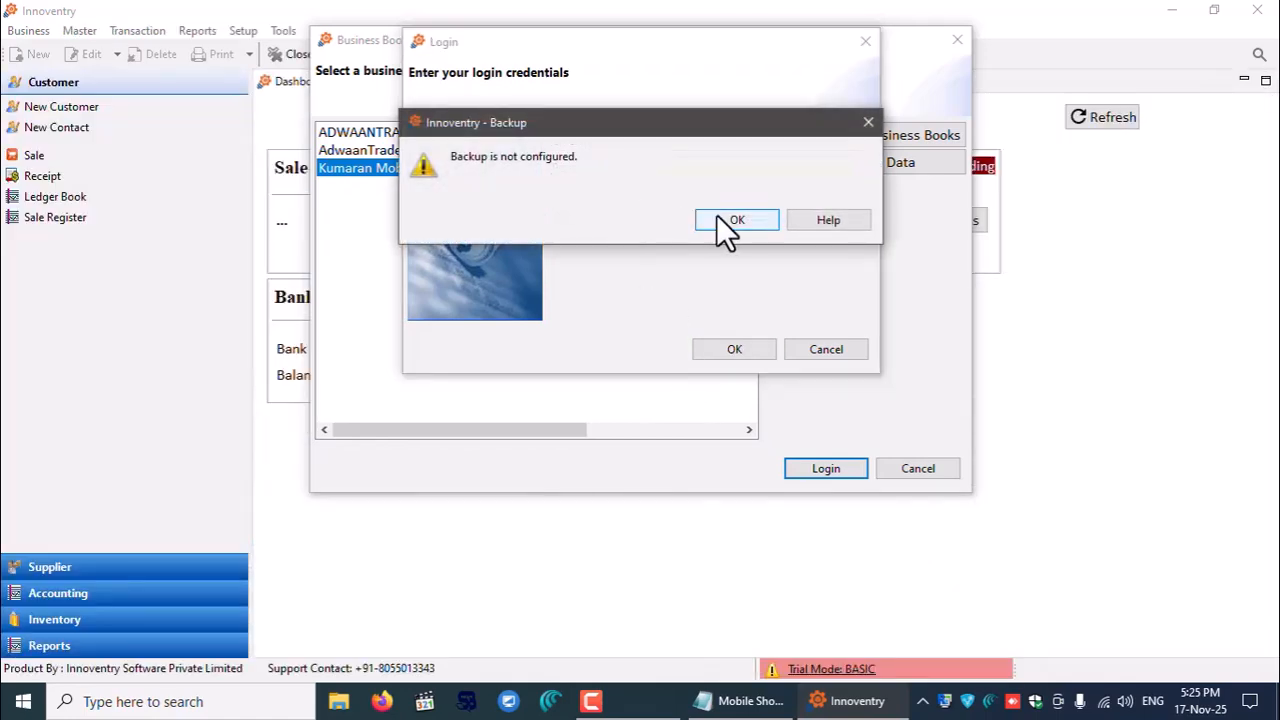
left_click(726, 222)
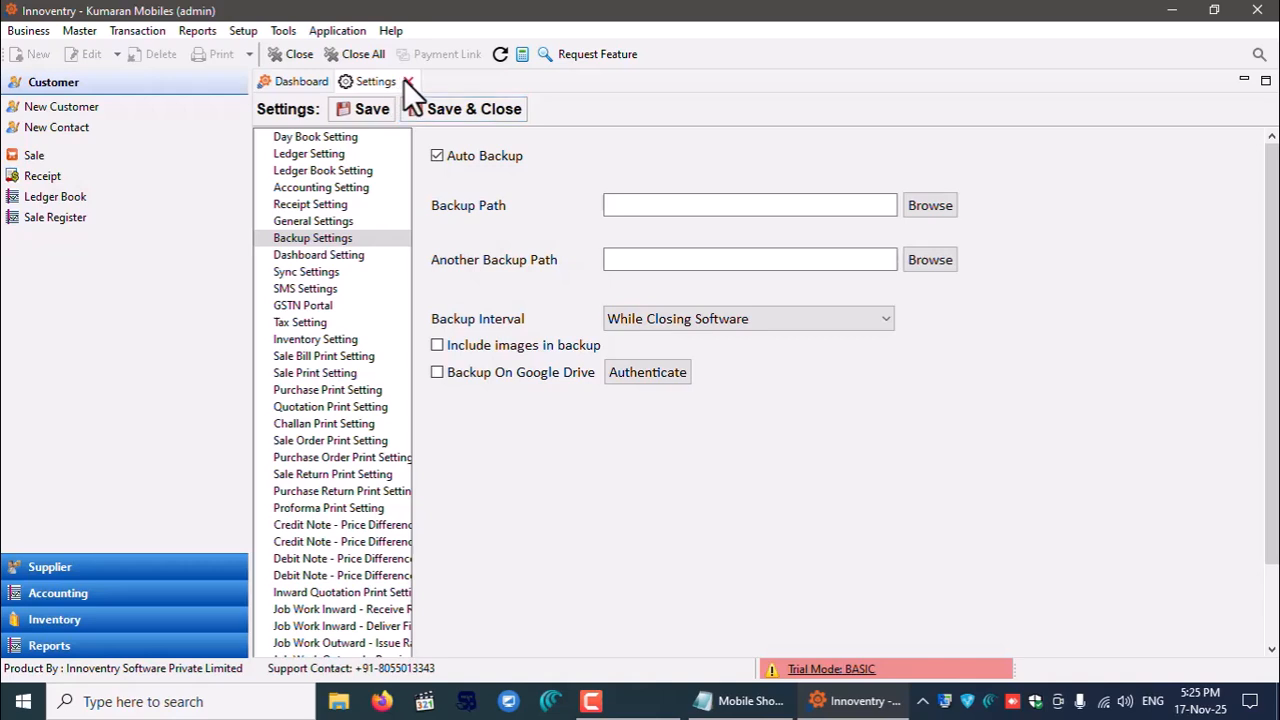
- Close Backup Settings and expand the Supplier, Accounting, Inventory and Reports sections
left_click(407, 82)
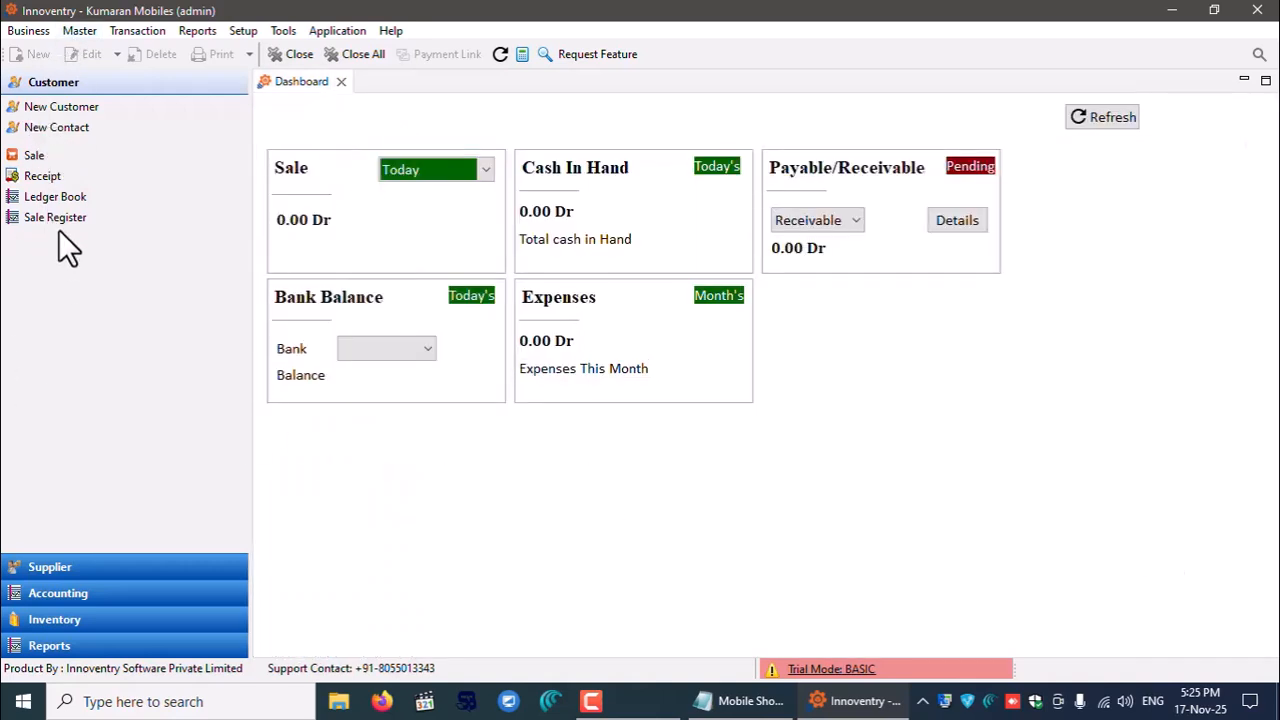
left_click(50, 566)
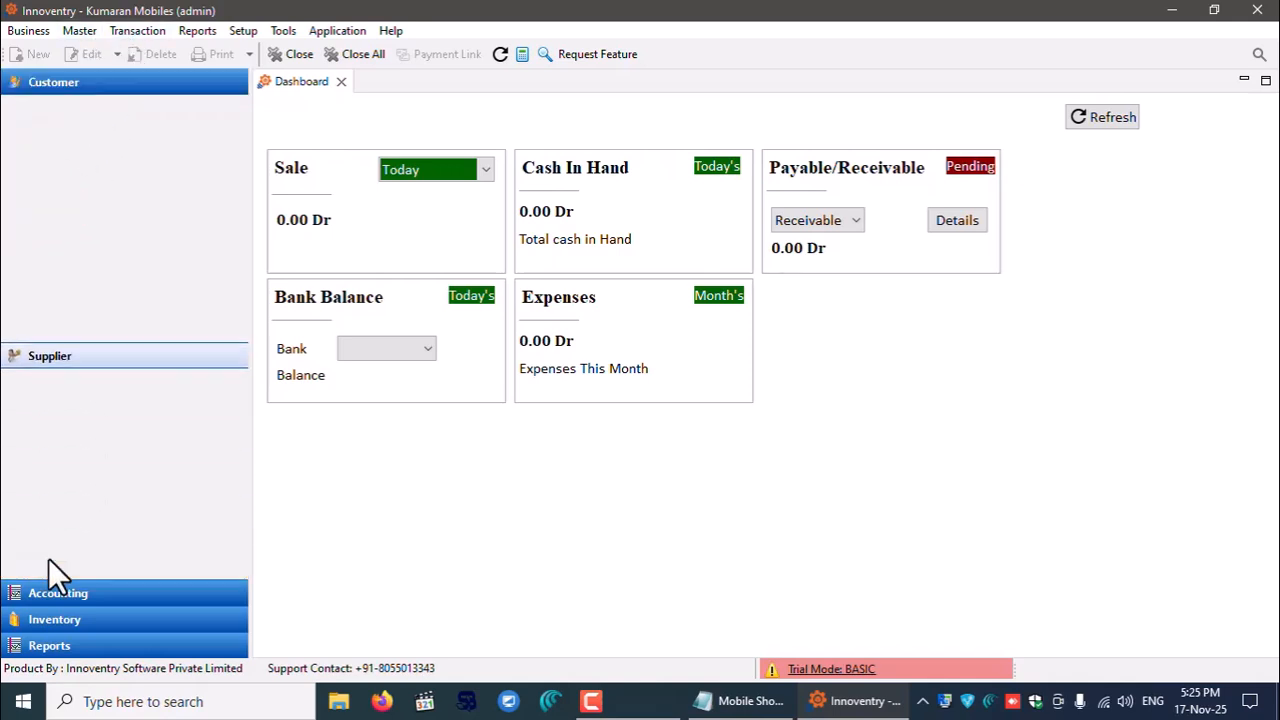
left_click(102, 590)
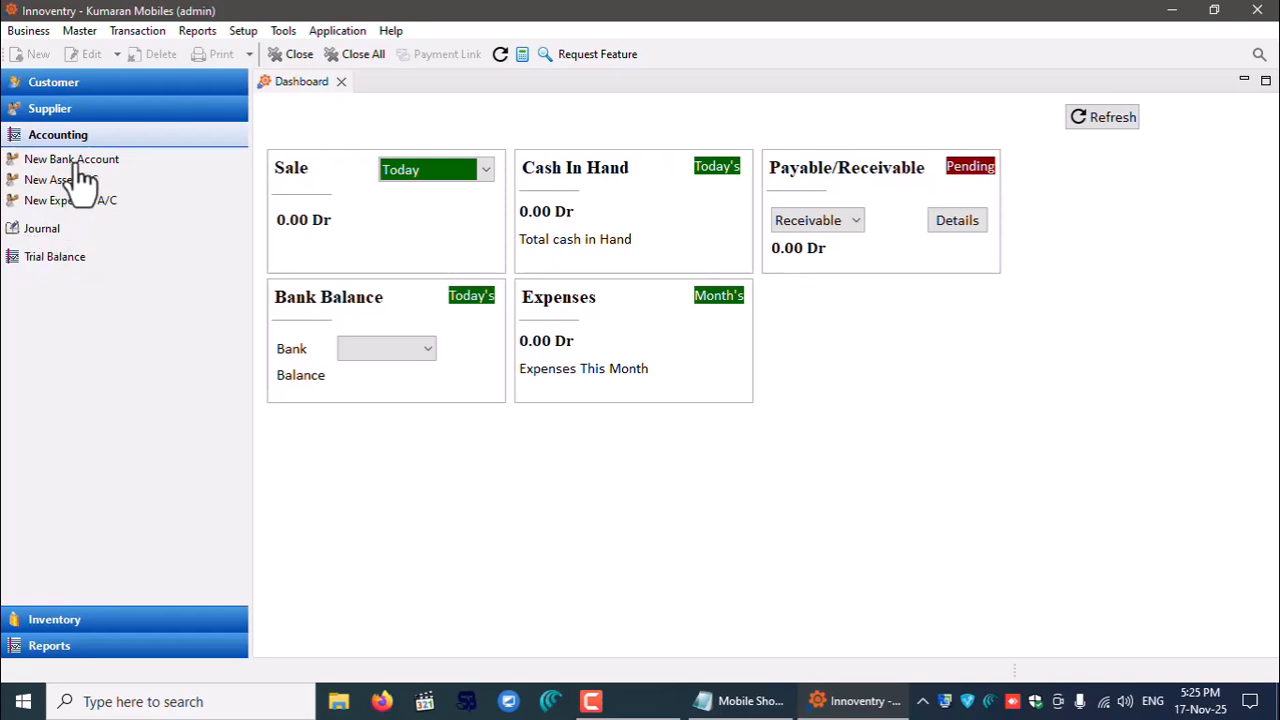
left_click(35, 617)
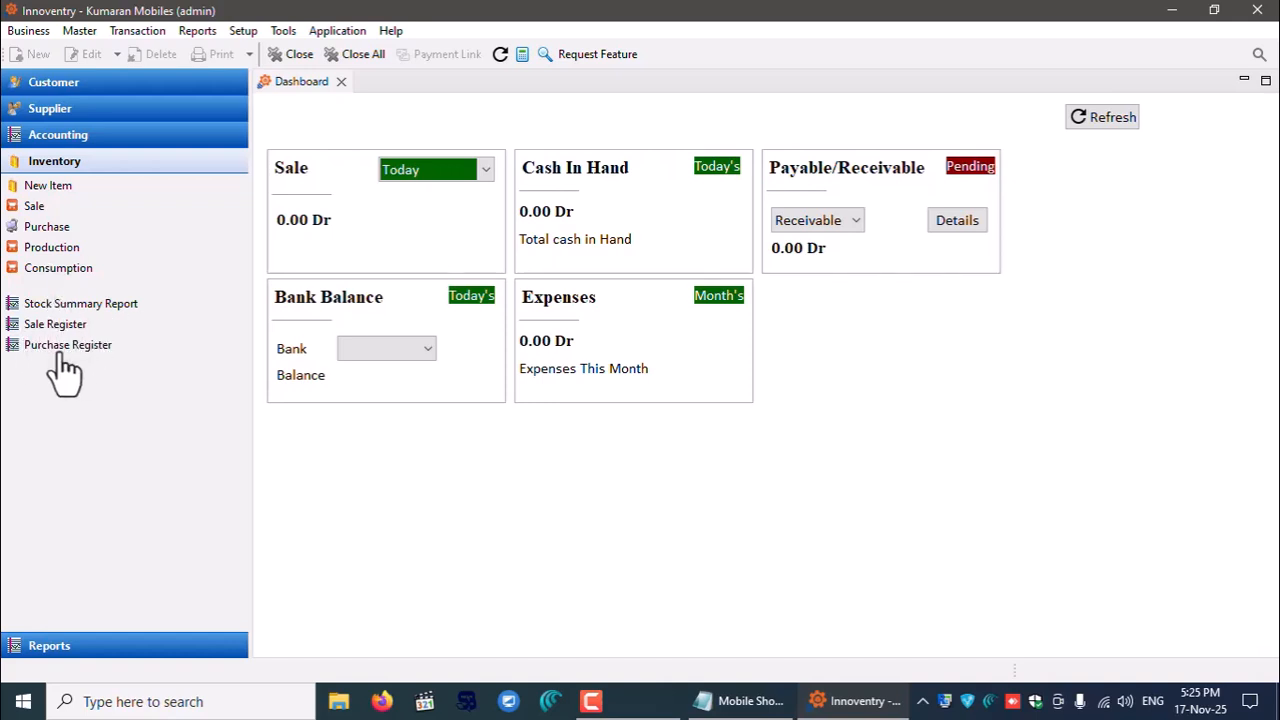
left_click(78, 646)
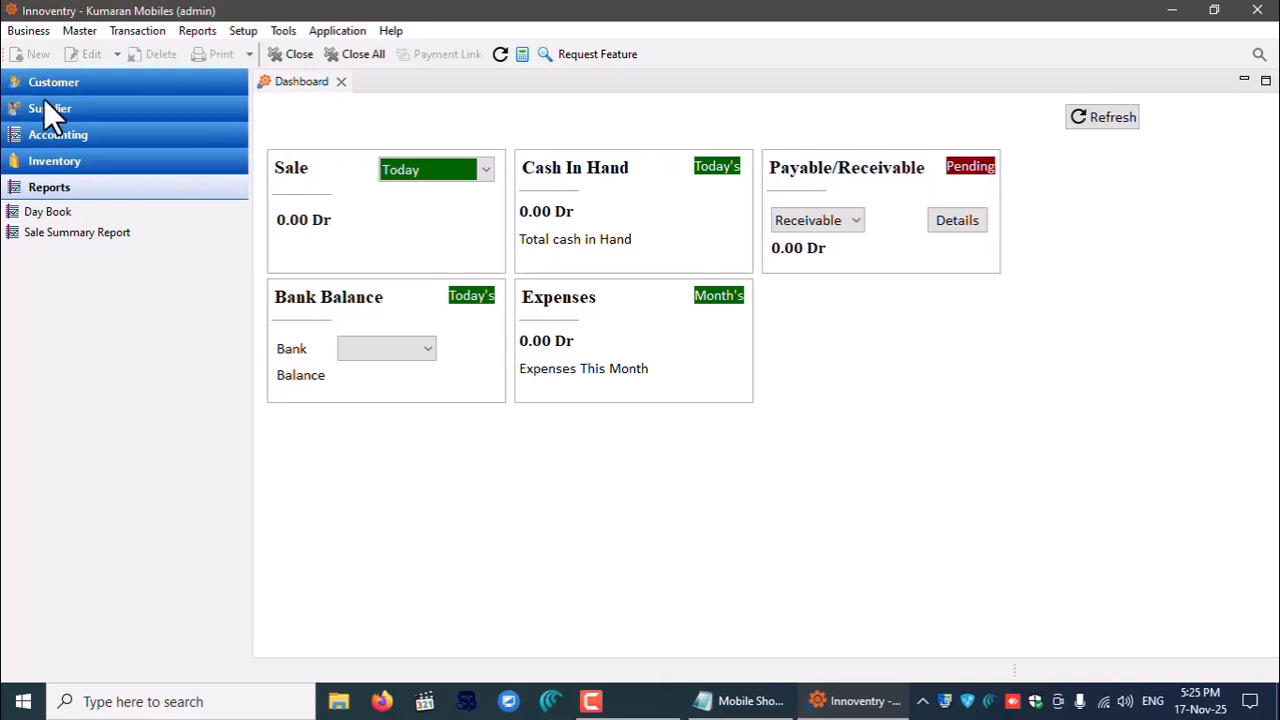
- Re-expand Inventory and open the Item master from the Master menu
left_click(58, 165)
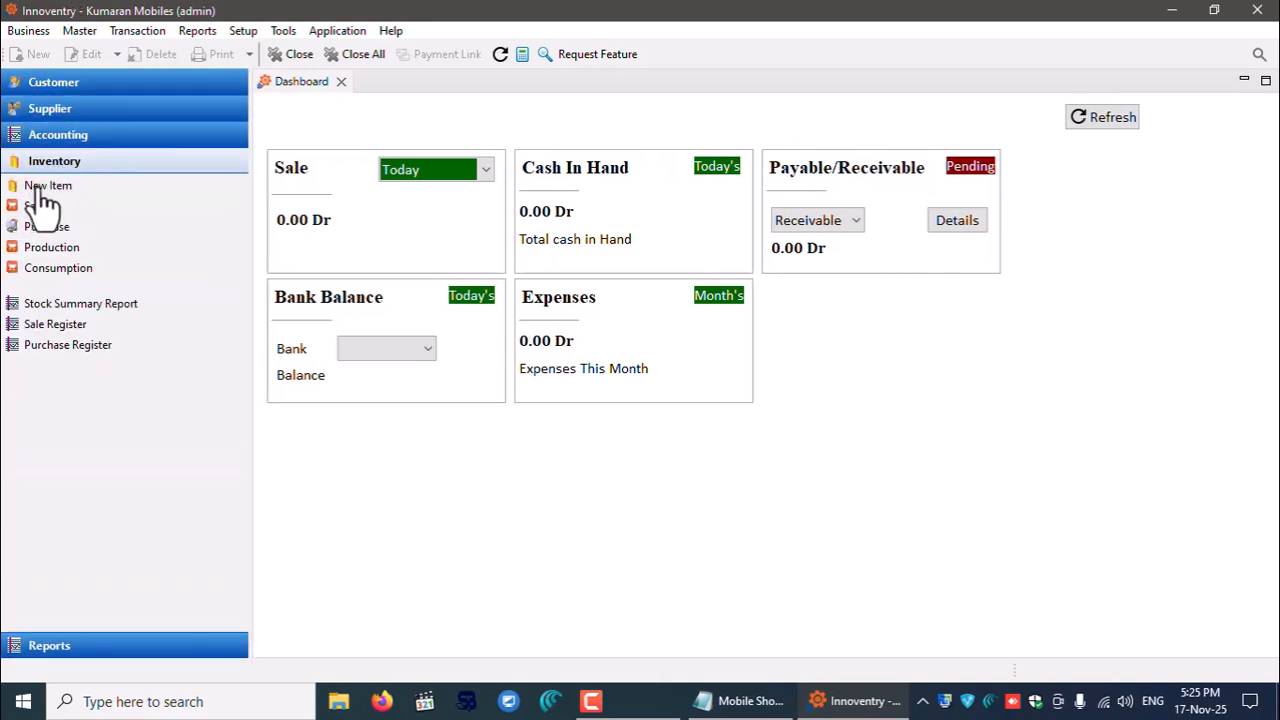
left_click(87, 32)
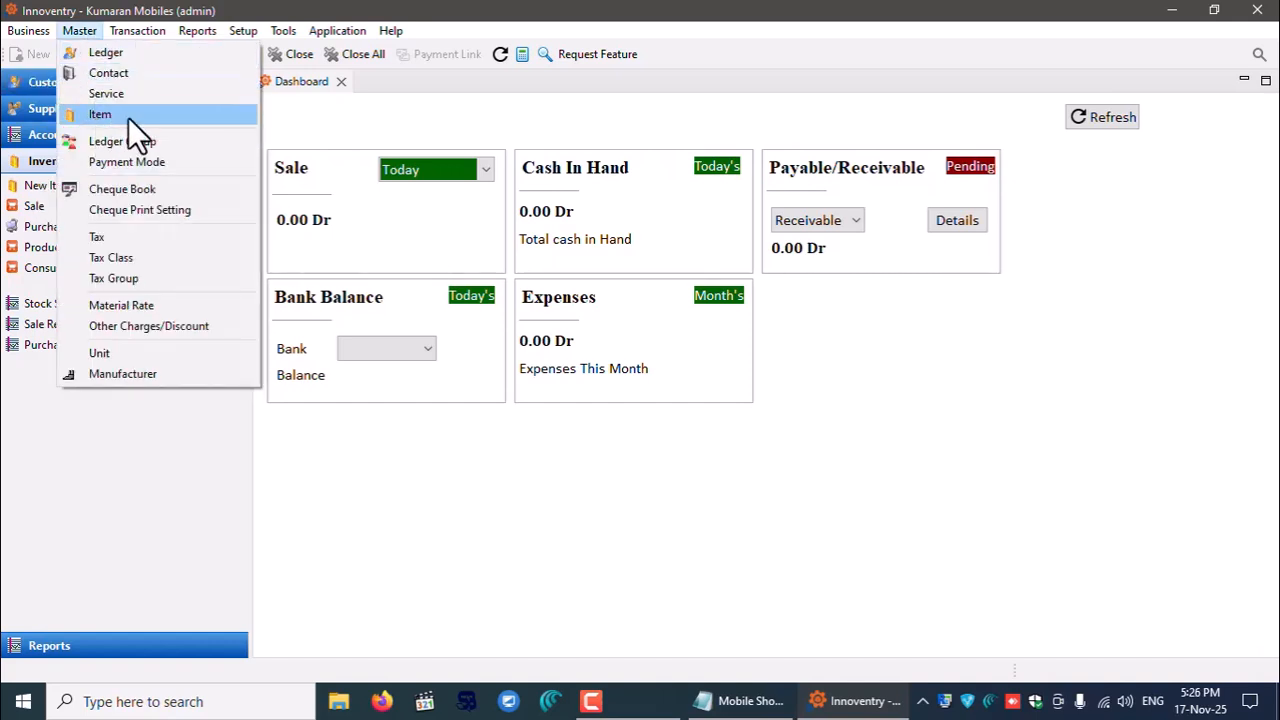
left_click(129, 116)
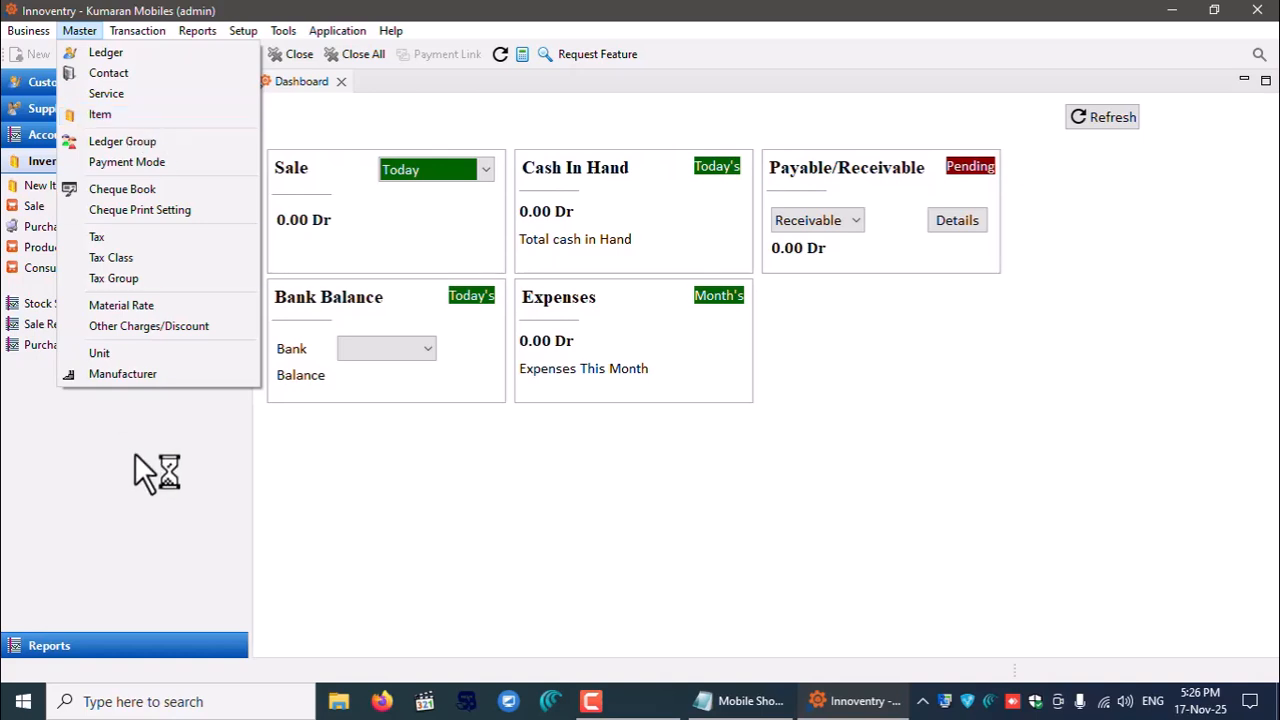
- Start a new item and set its Item Attribute Group to Sr. No
left_click(40, 186)
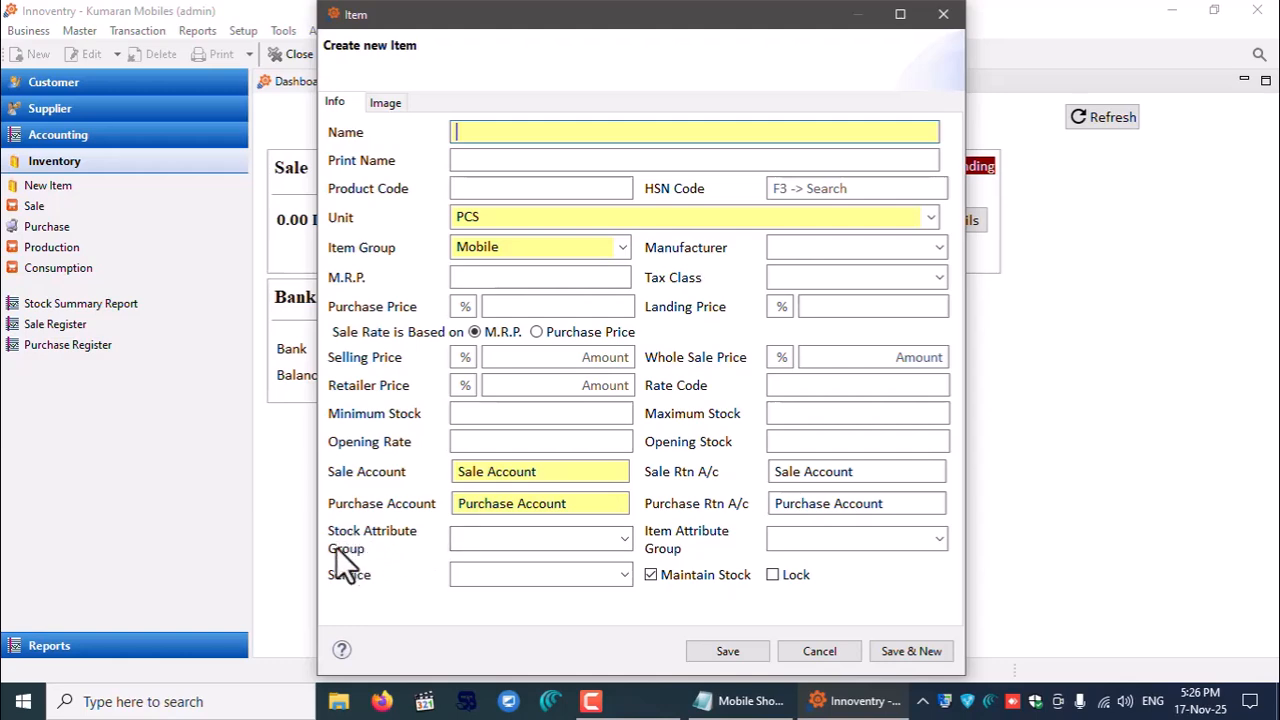
left_click(622, 537)
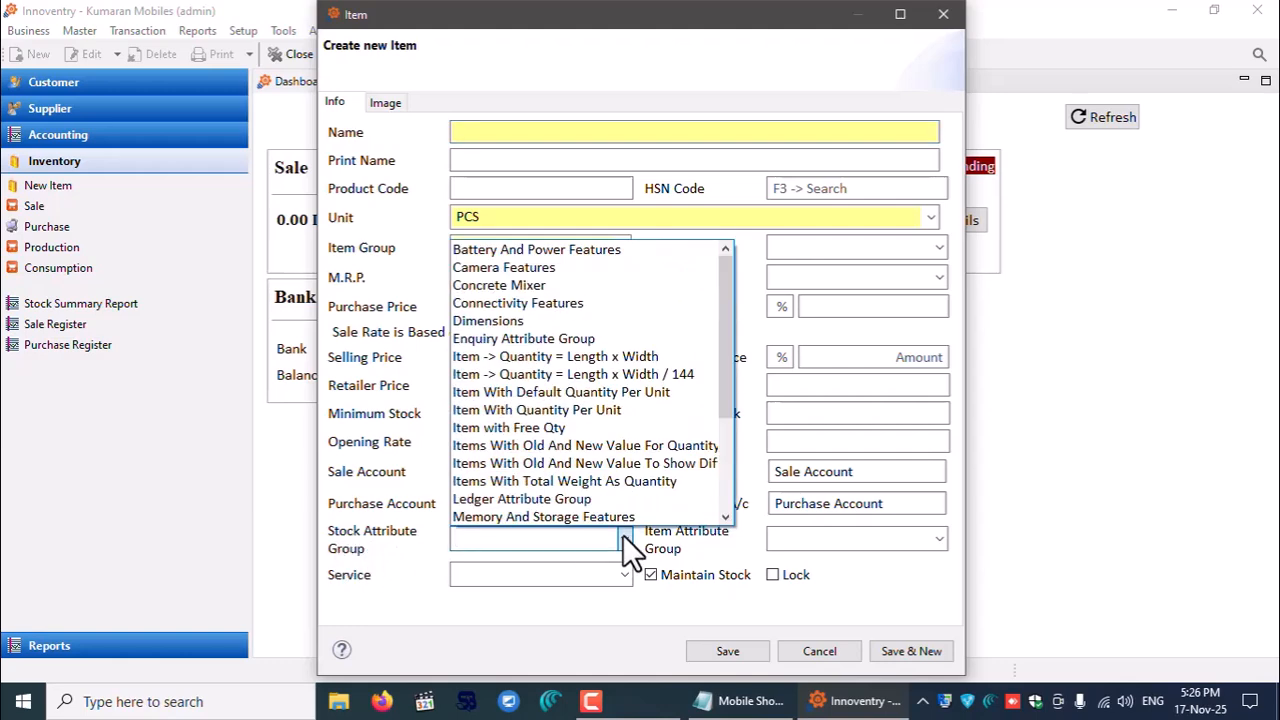
left_click(622, 537)
left_click(941, 537)
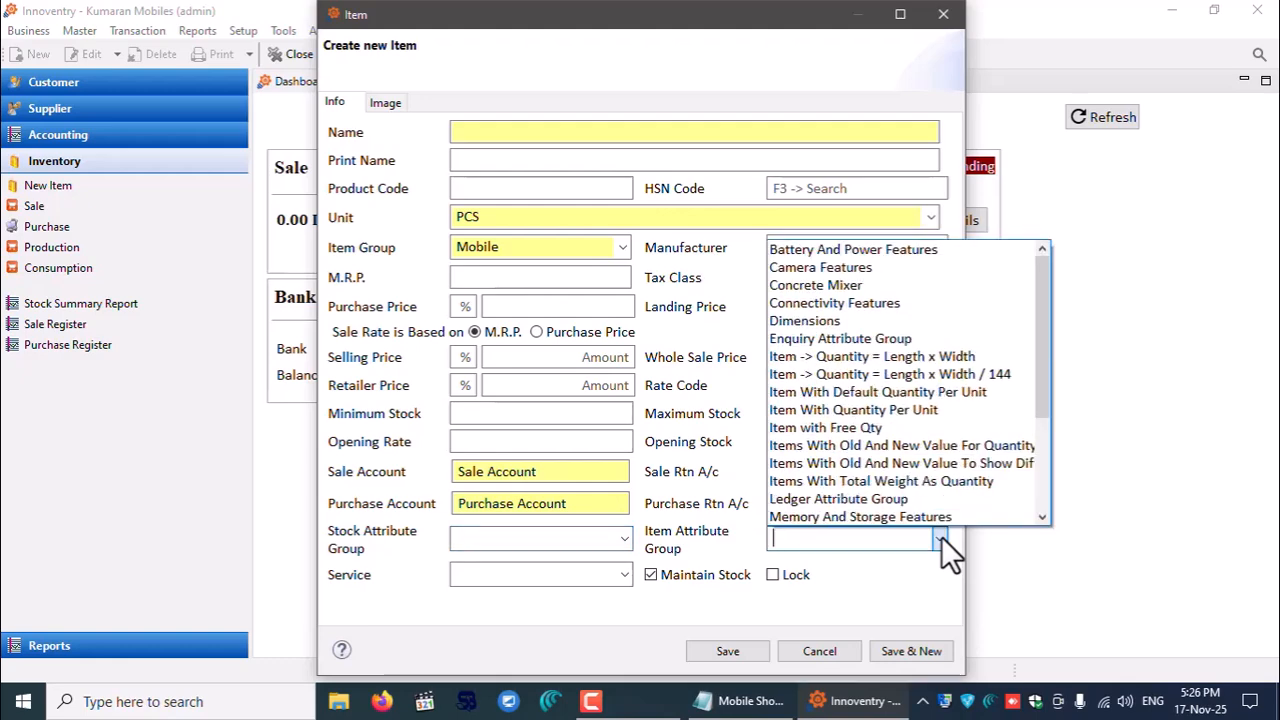
left_click_drag(1042, 380, 1023, 494)
left_click(841, 495)
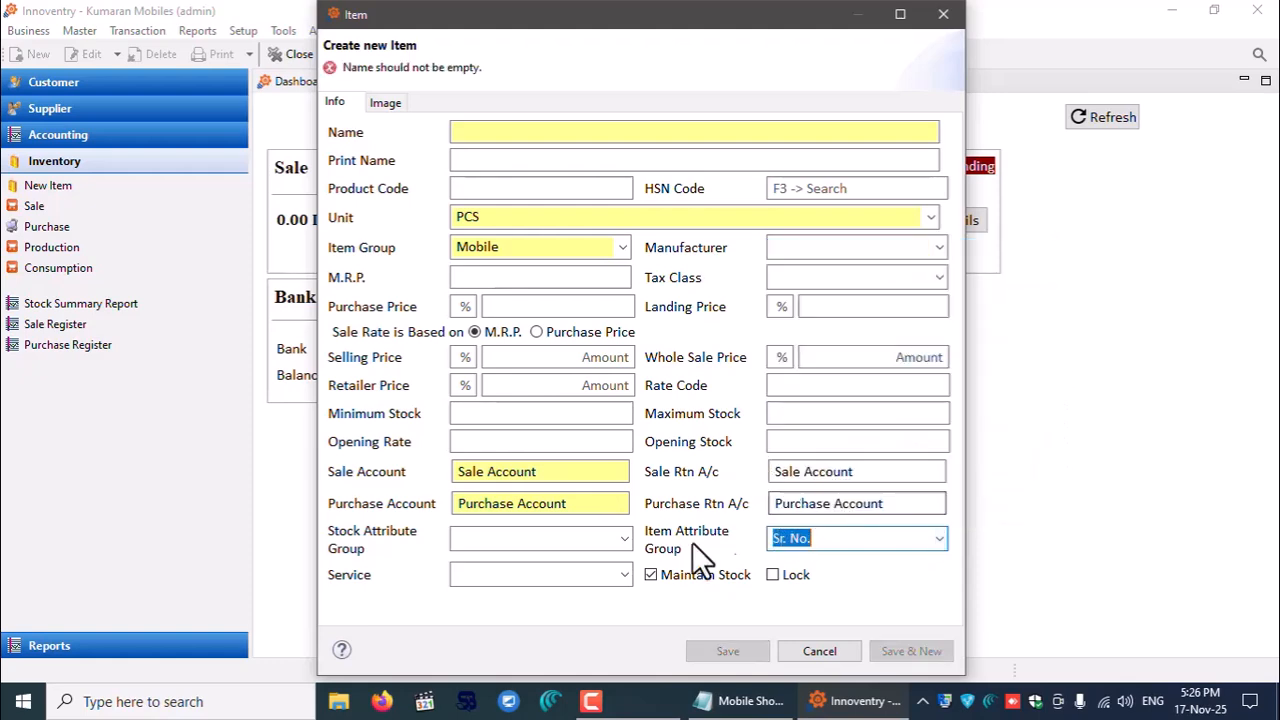
- Set the Stock Attribute Group to Mobile General Features
left_click(625, 538)
scroll(679, 396, "down", 3)
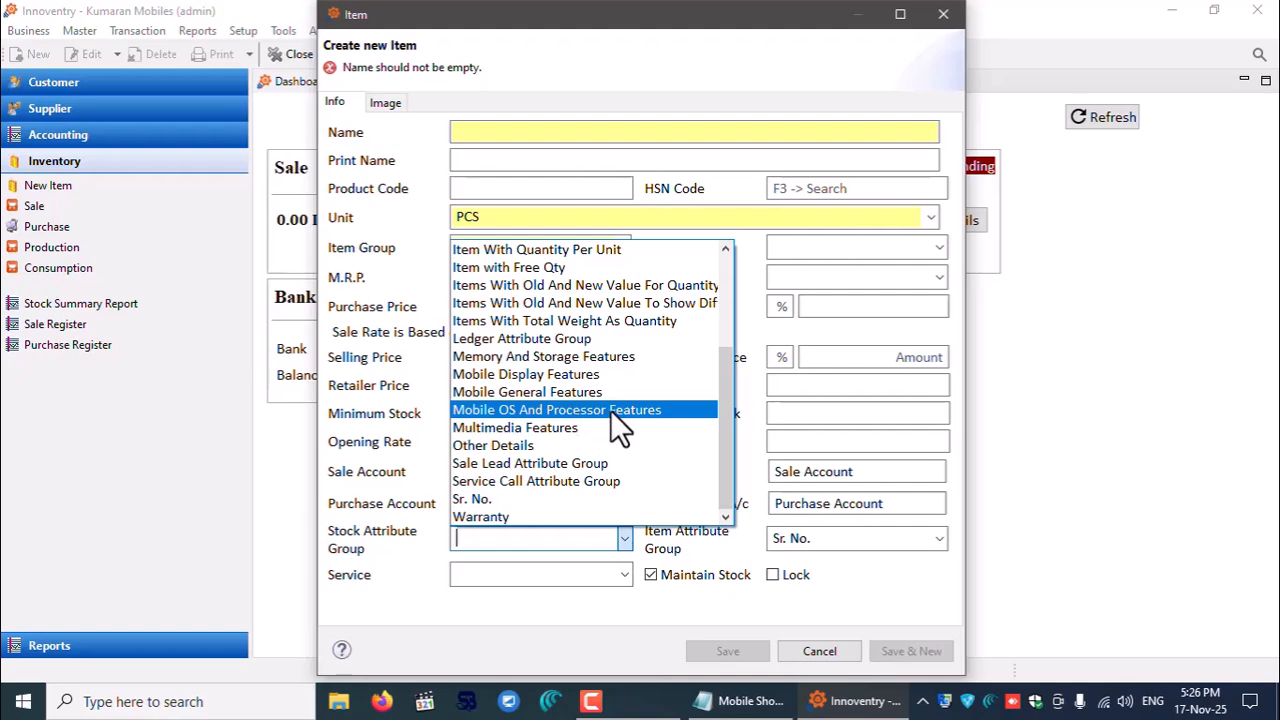
left_click(541, 392)
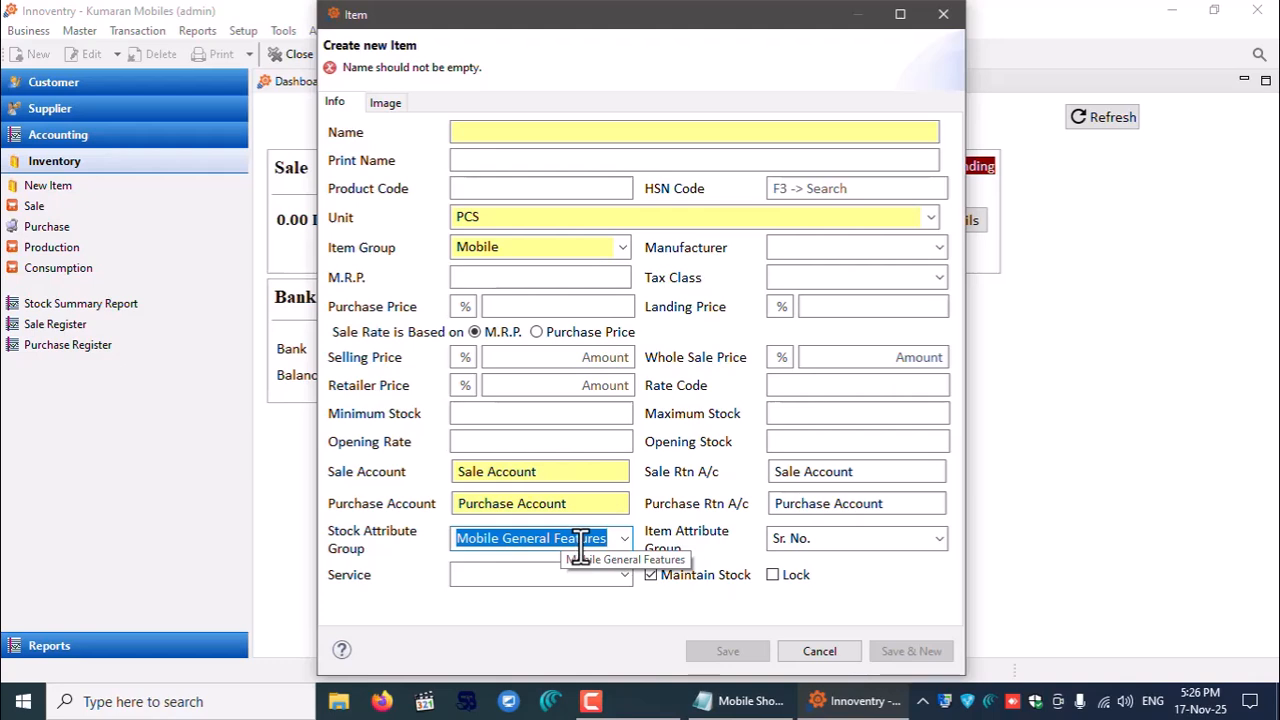
left_click(476, 135)
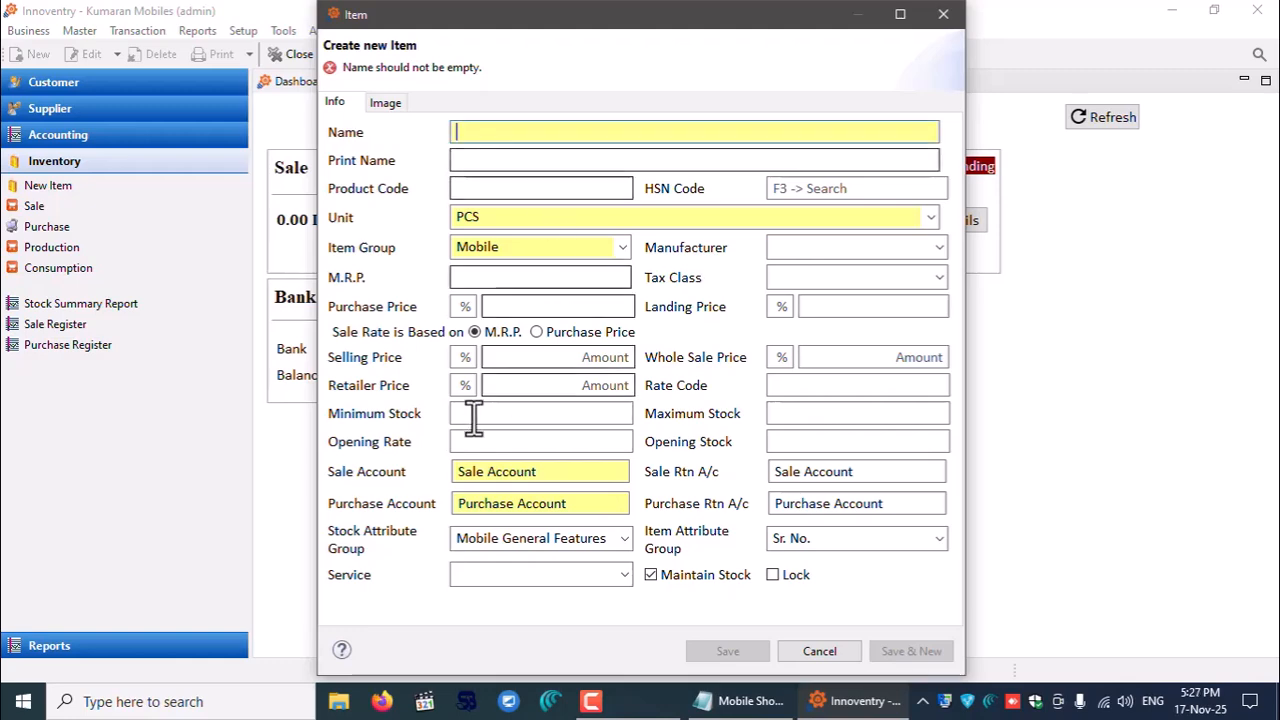
left_click(552, 702)
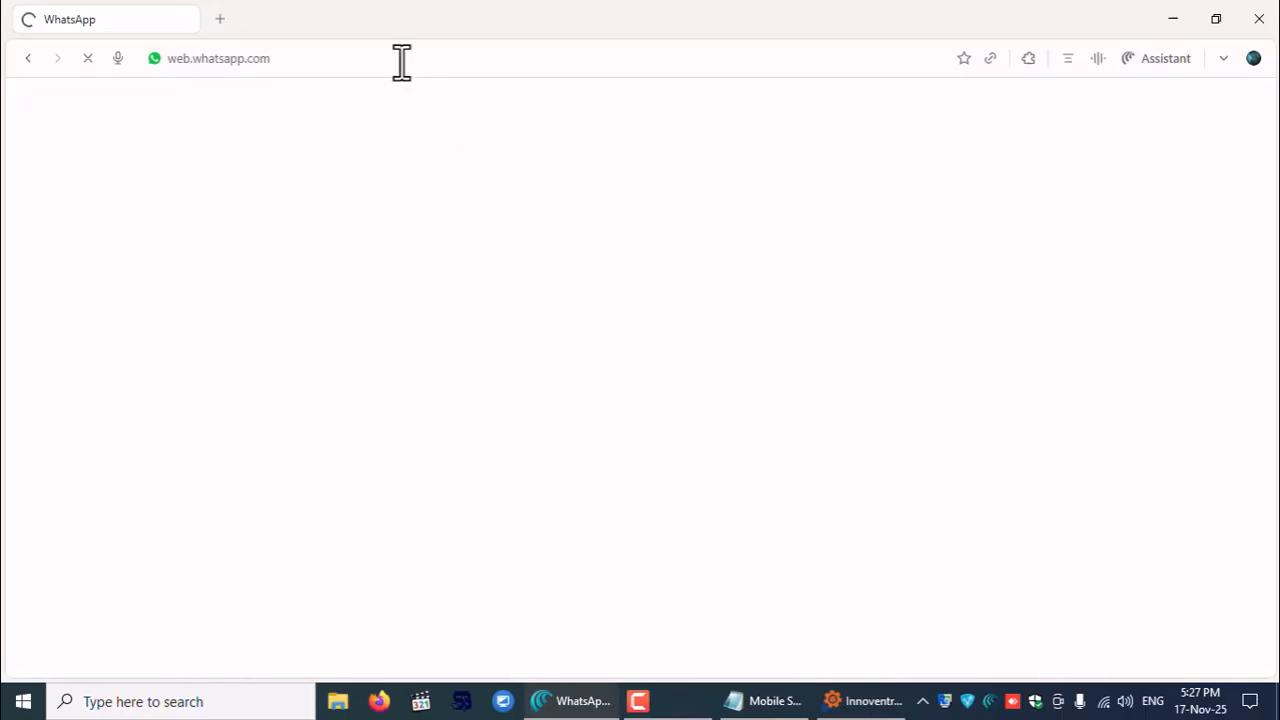
- Open google.com in a new tab and enter 'oppo' in the search box
left_click(220, 19)
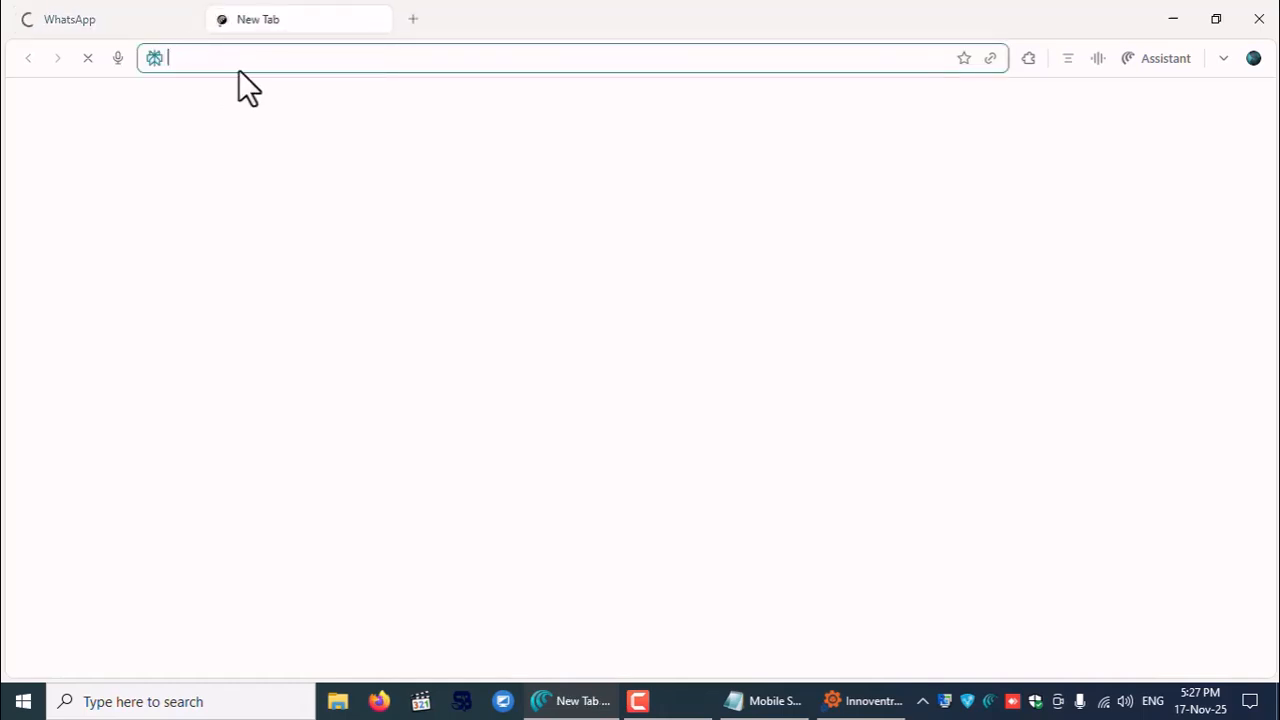
type("goo")
key("Return")
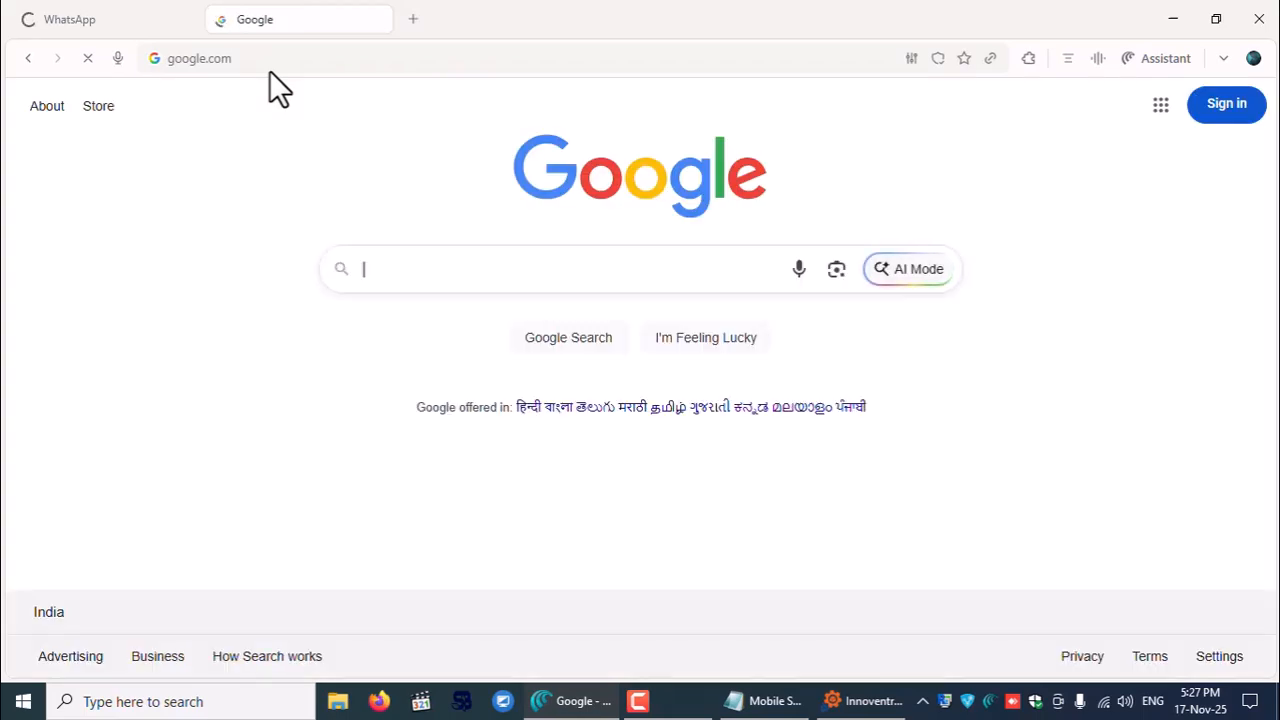
type("oppo")
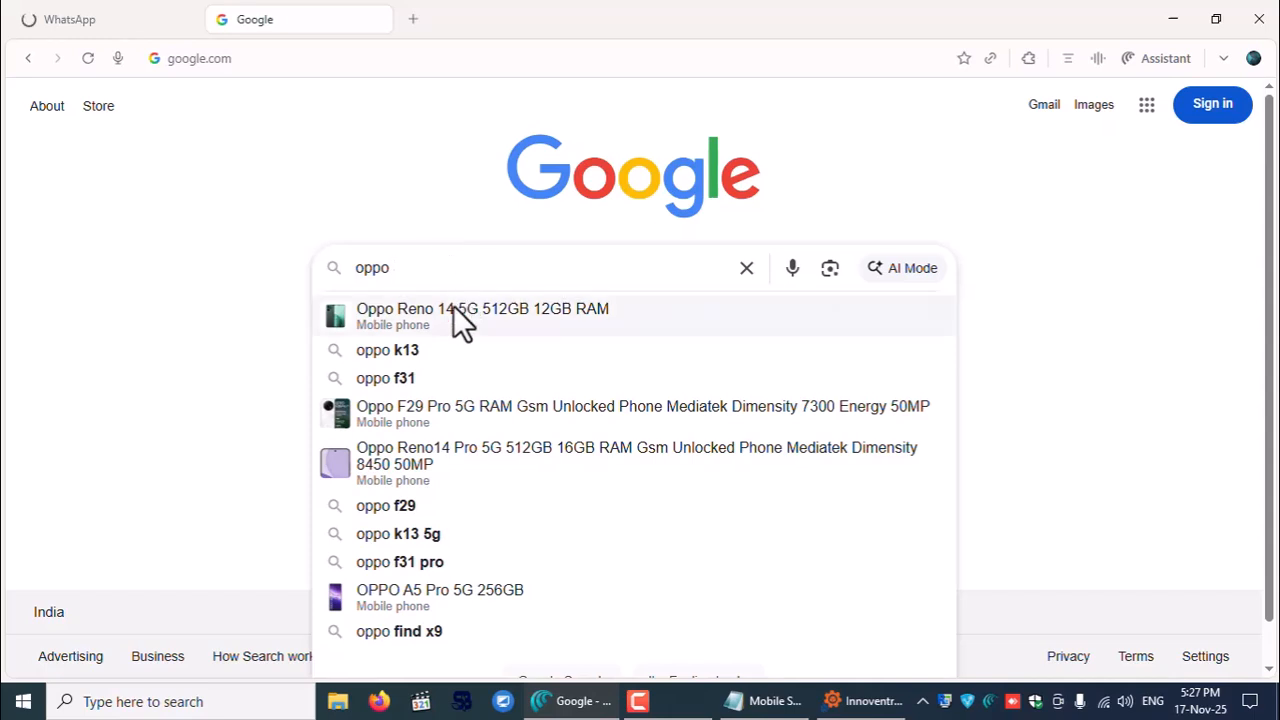
- Look up the OPPO Reno14 5G on Amazon.in and examine its name, colour and RAM/storage in the title
left_click(439, 296)
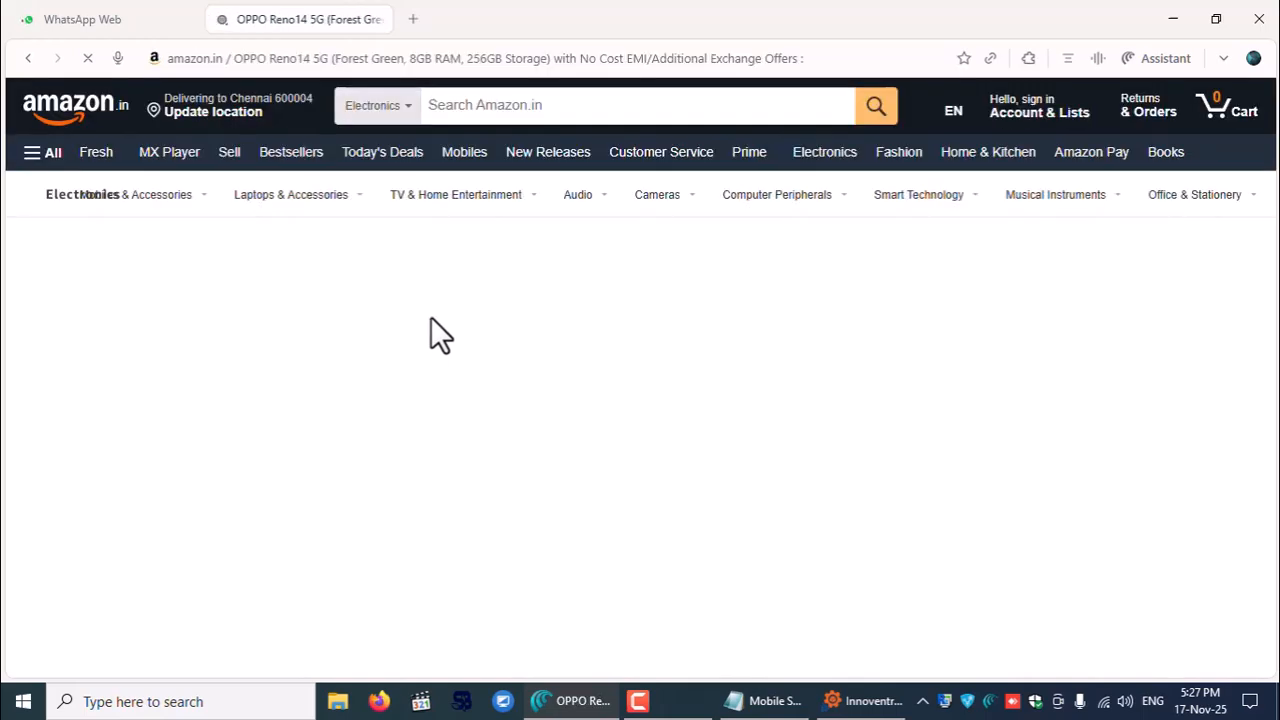
scroll(711, 330, "down", 3)
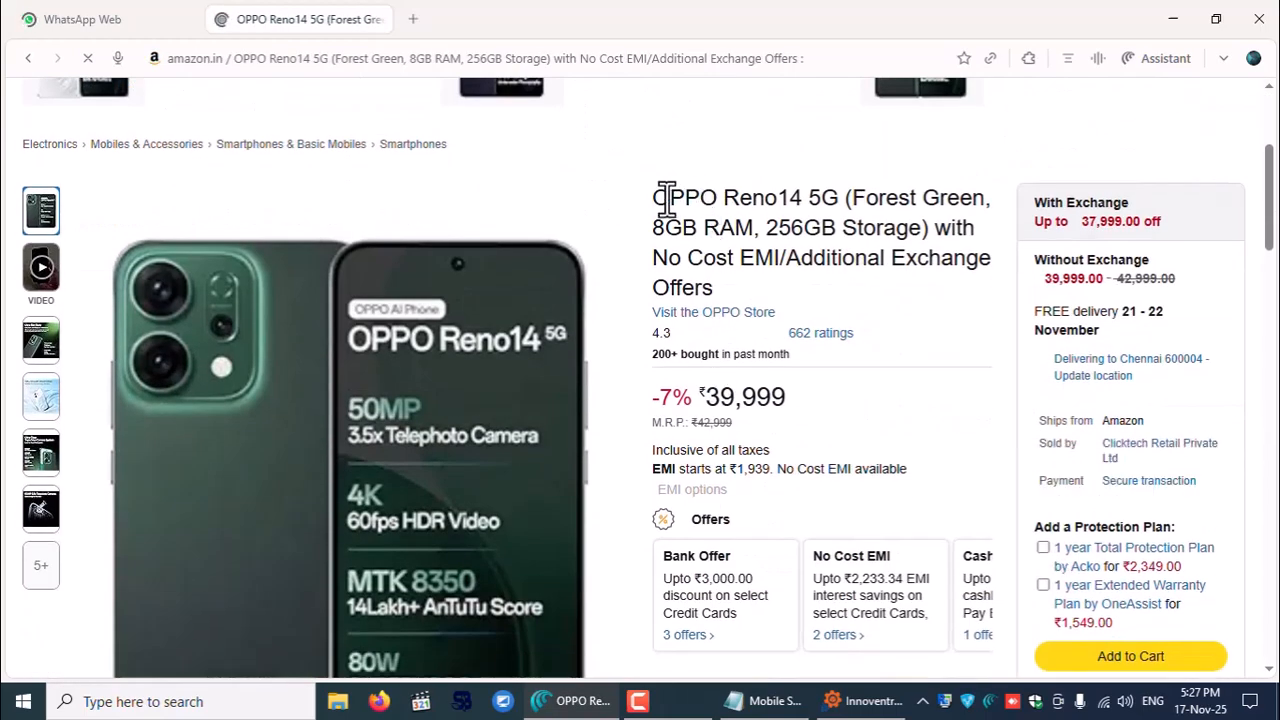
left_click_drag(840, 197, 670, 197)
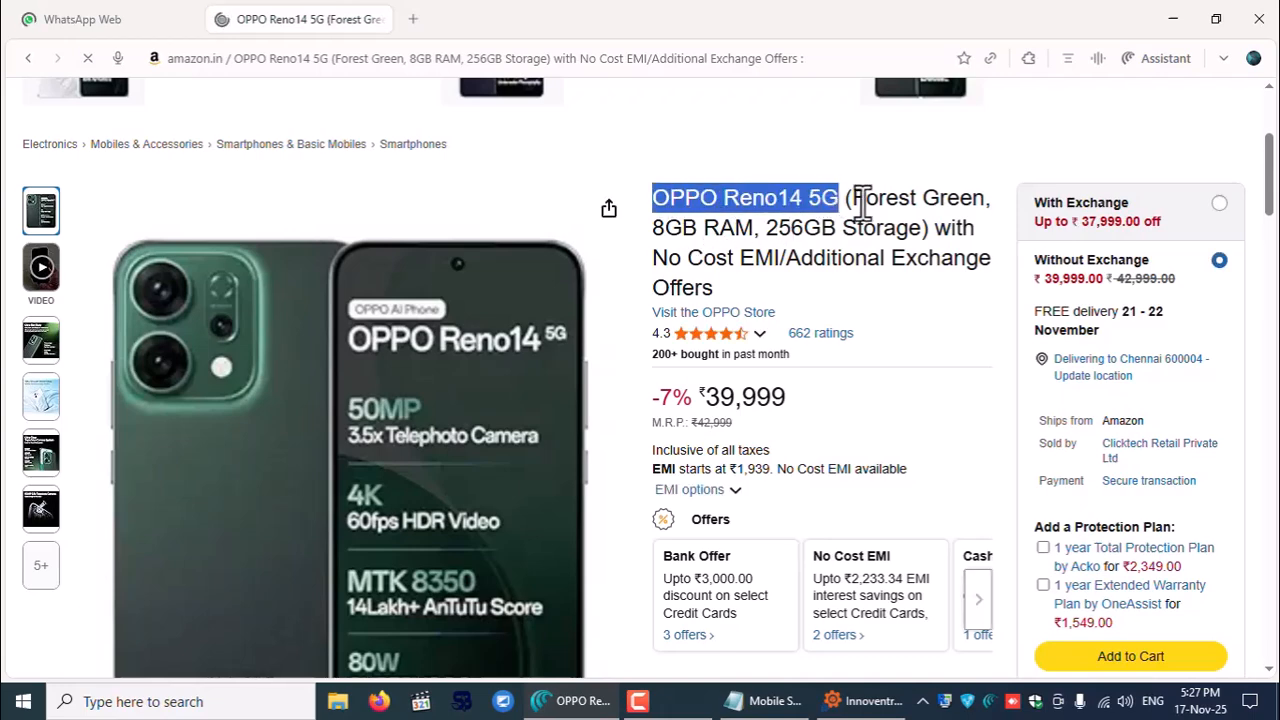
left_click_drag(850, 198, 994, 200)
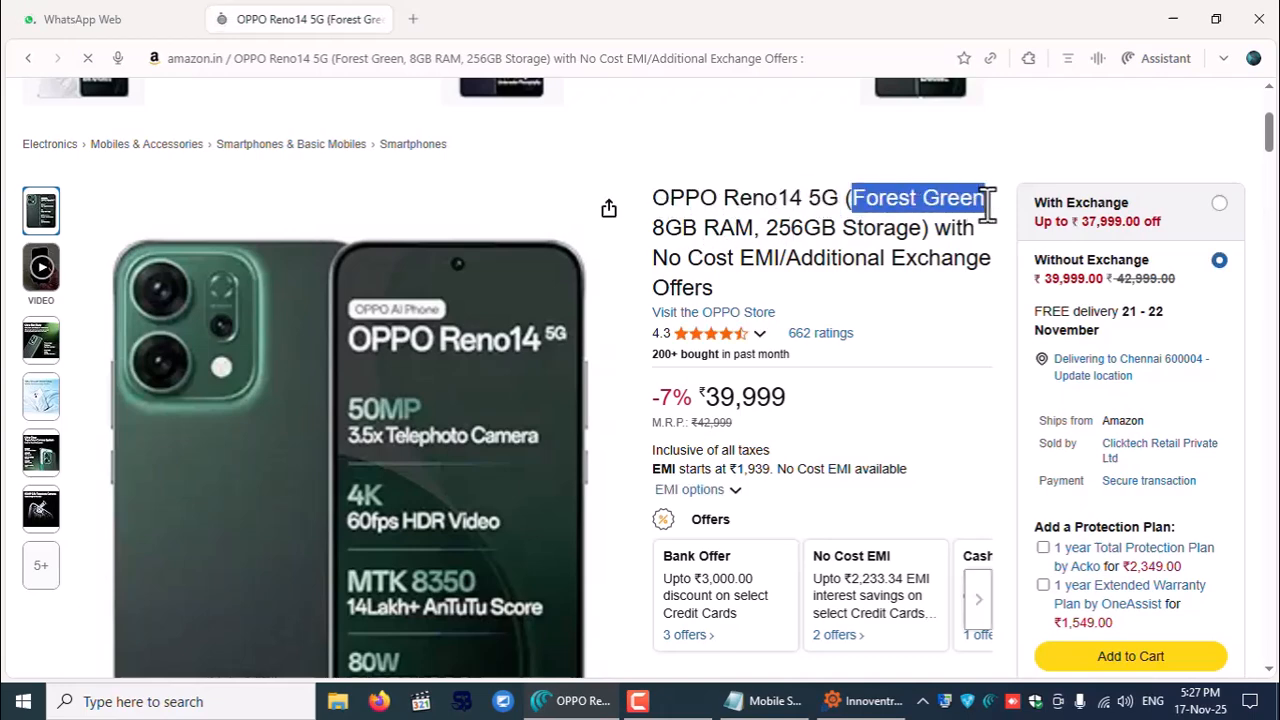
left_click_drag(655, 228, 917, 228)
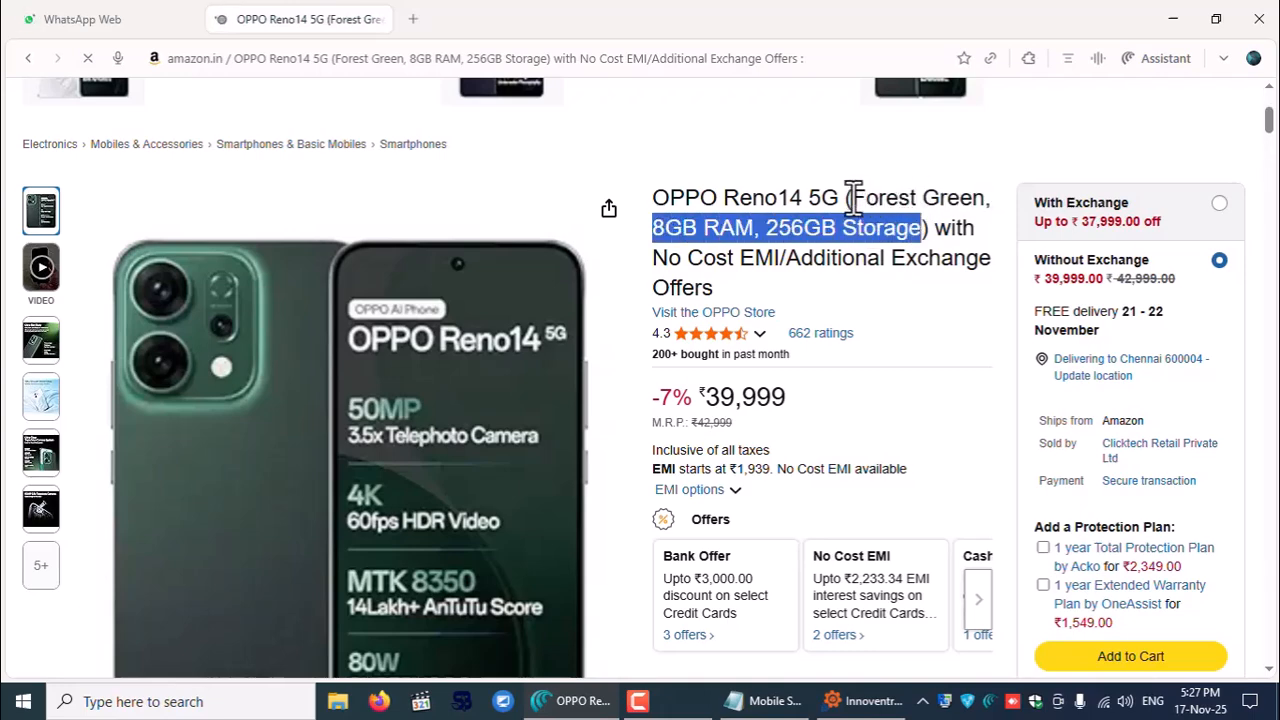
left_click_drag(850, 197, 941, 200)
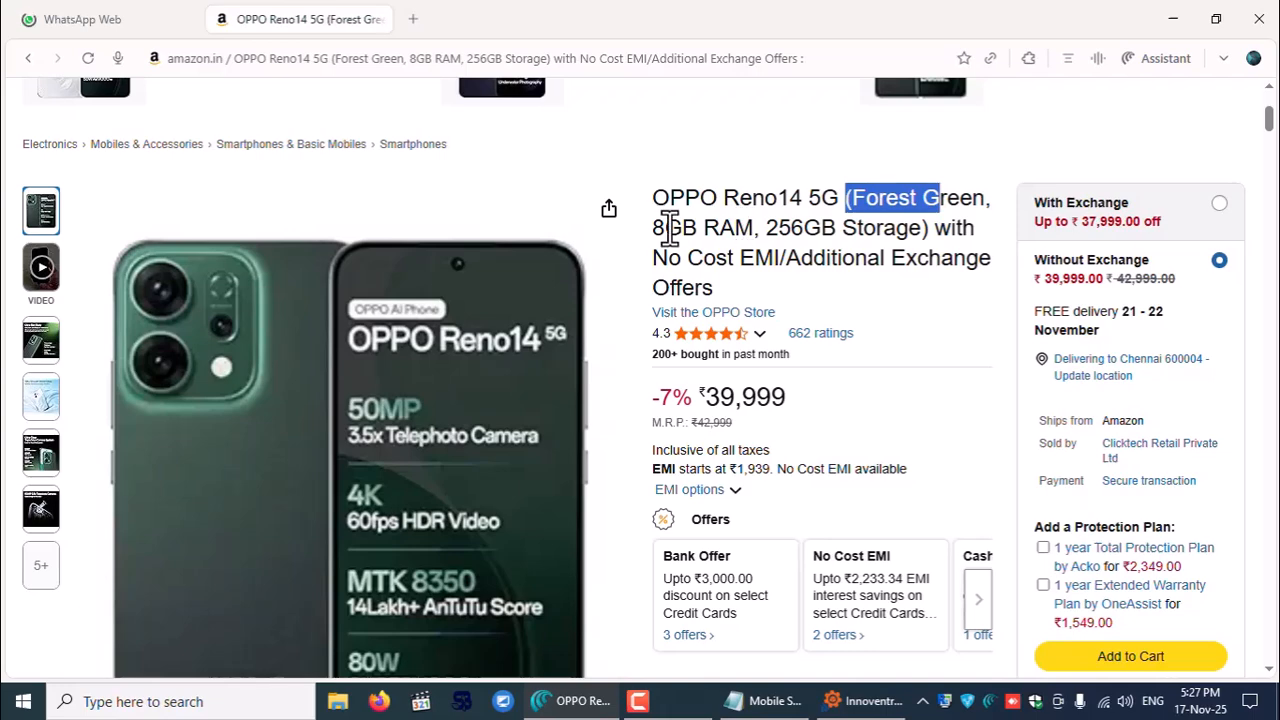
left_click_drag(655, 228, 838, 222)
left_click_drag(686, 197, 828, 210)
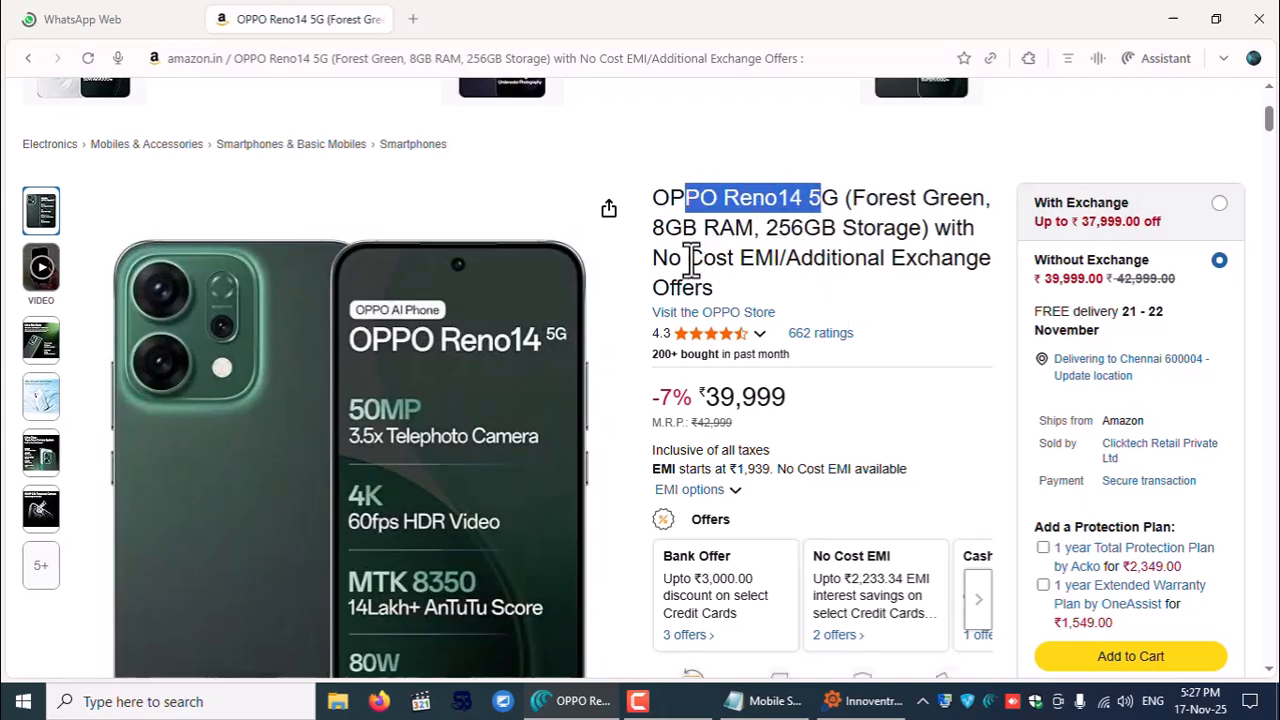
scroll(884, 280, "down", 5)
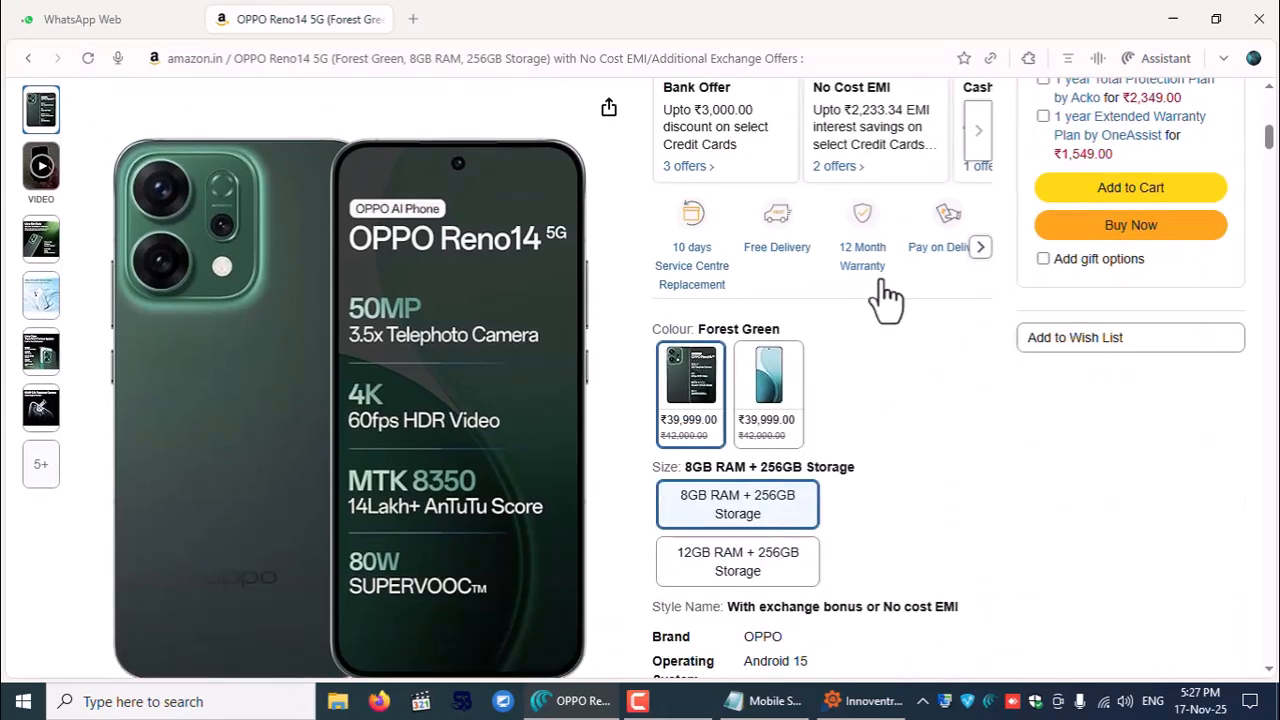
scroll(880, 294, "down", 2)
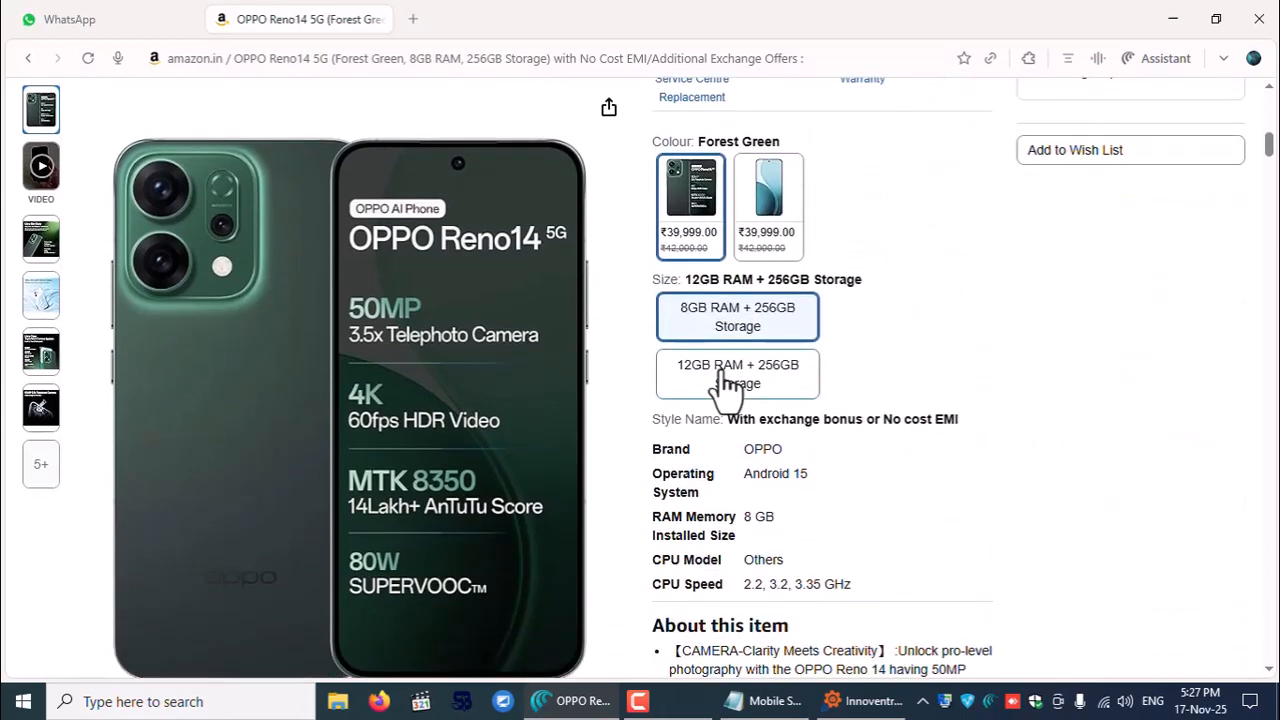
- Choose the 12GB RAM + 256GB Storage variant and review its brand and OS details
left_click(724, 380)
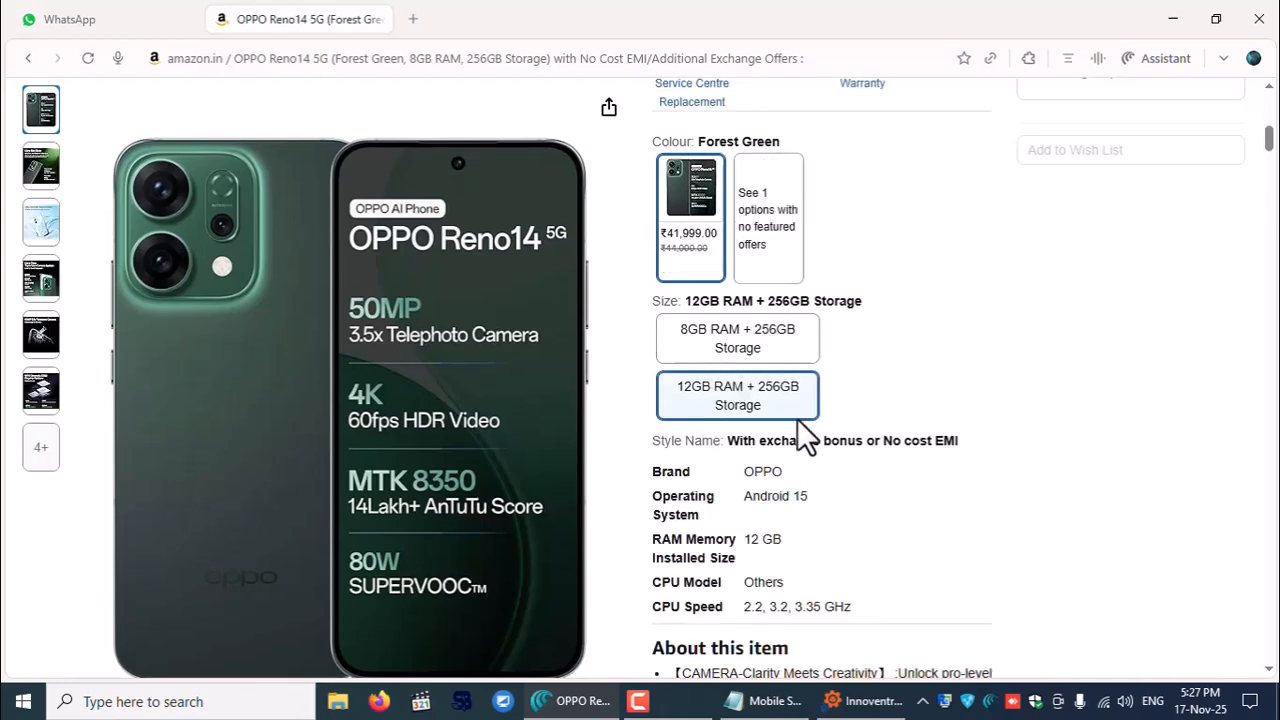
scroll(800, 435, "down", 1)
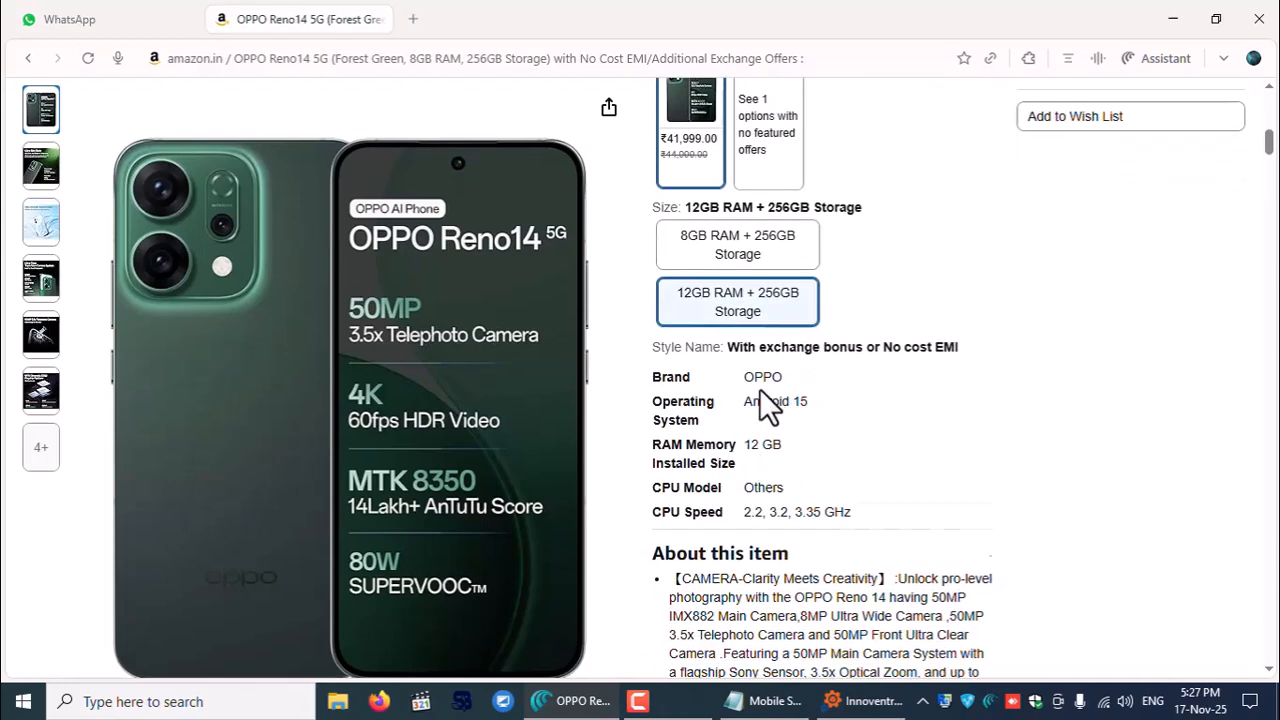
left_click_drag(650, 352, 721, 390)
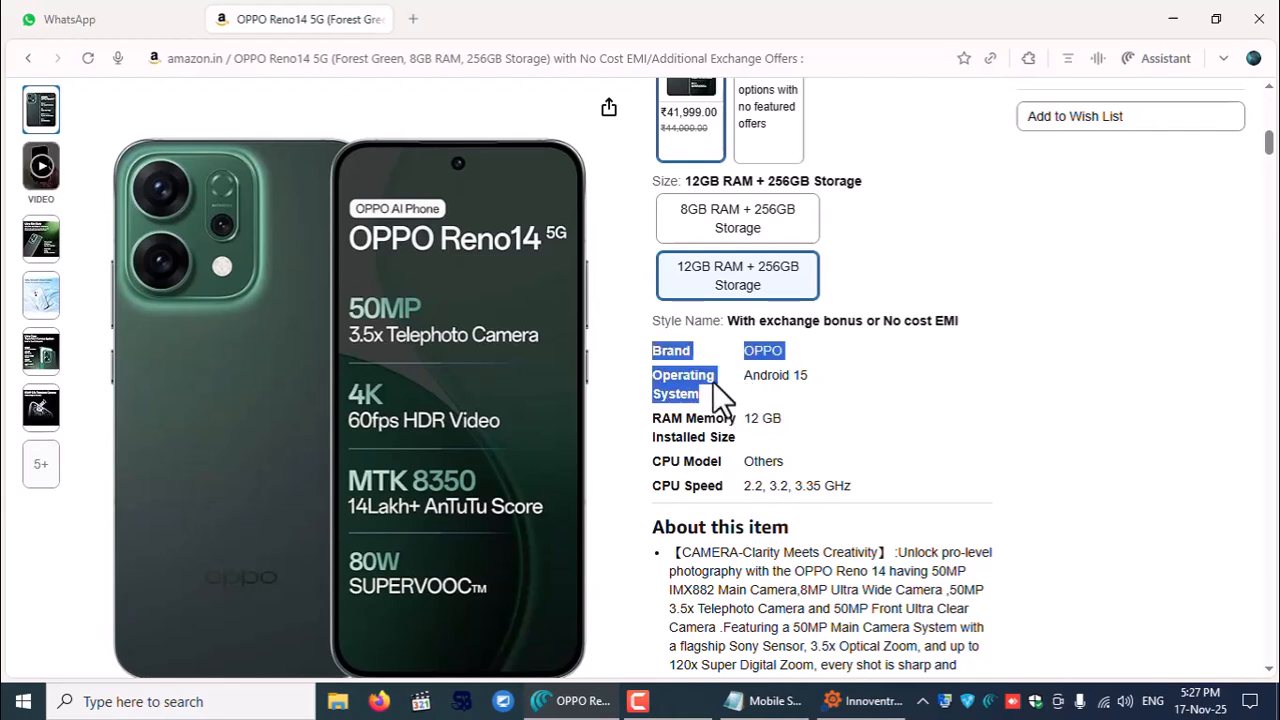
left_click(656, 342)
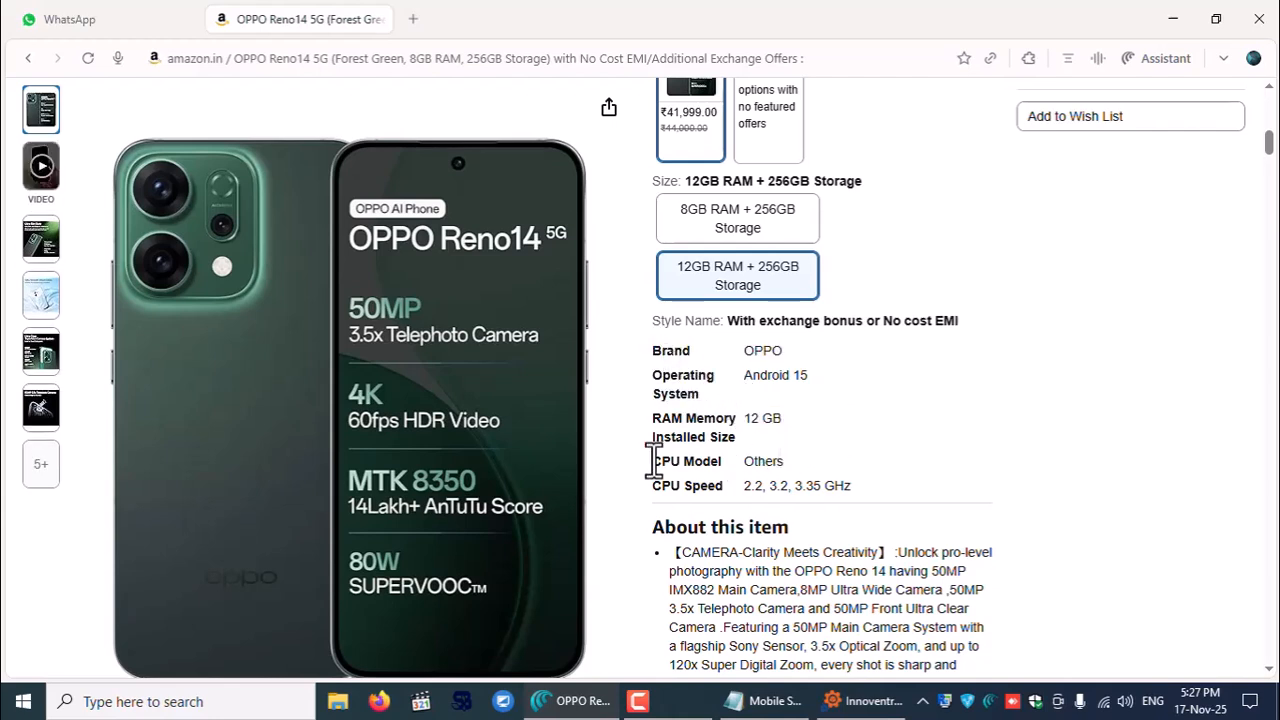
left_click_drag(662, 462, 724, 462)
left_click(888, 461)
scroll(888, 460, "down", 3)
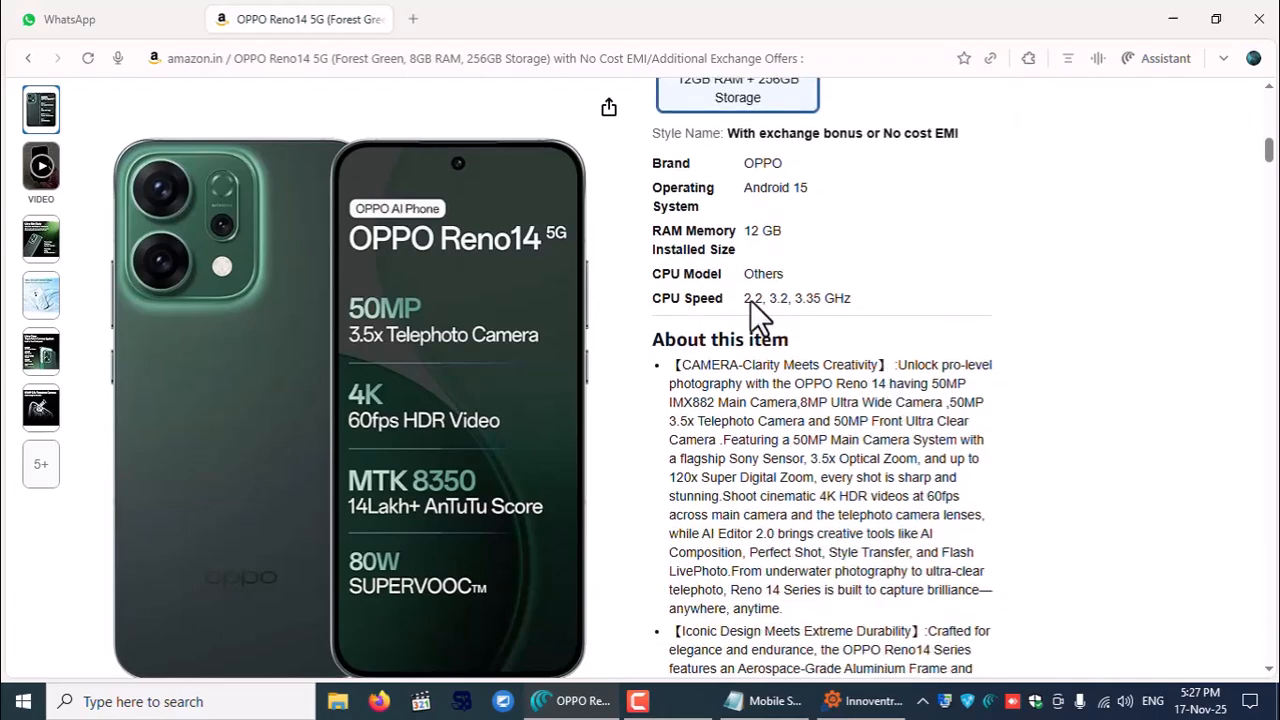
scroll(772, 287, "down", 3)
scroll(772, 287, "up", 6)
scroll(772, 288, "down", 9)
scroll(777, 300, "up", 15)
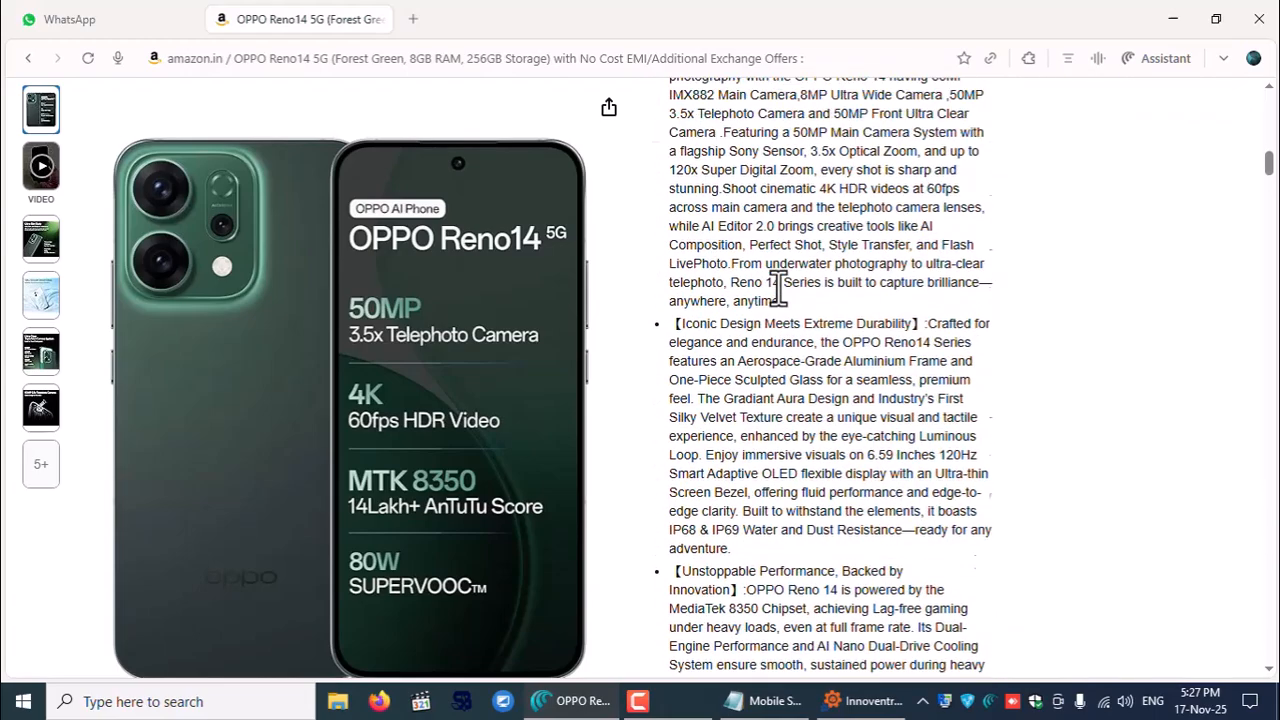
- Copy the product name 'OPPO Reno14 5G' from the title
left_click_drag(653, 171, 836, 172)
right_click(838, 175)
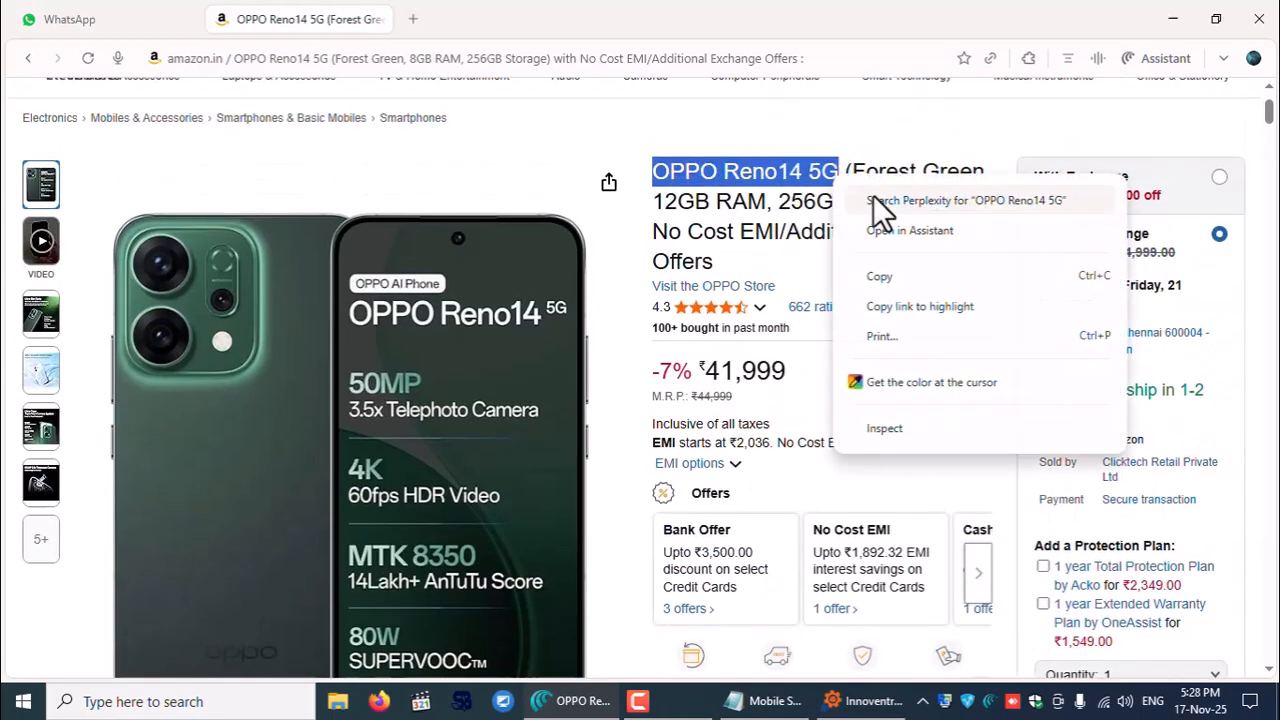
left_click(900, 282)
- Paste OPPO Reno14 5G as the item's Name and Print Name, with HSN code 8471
left_click(868, 705)
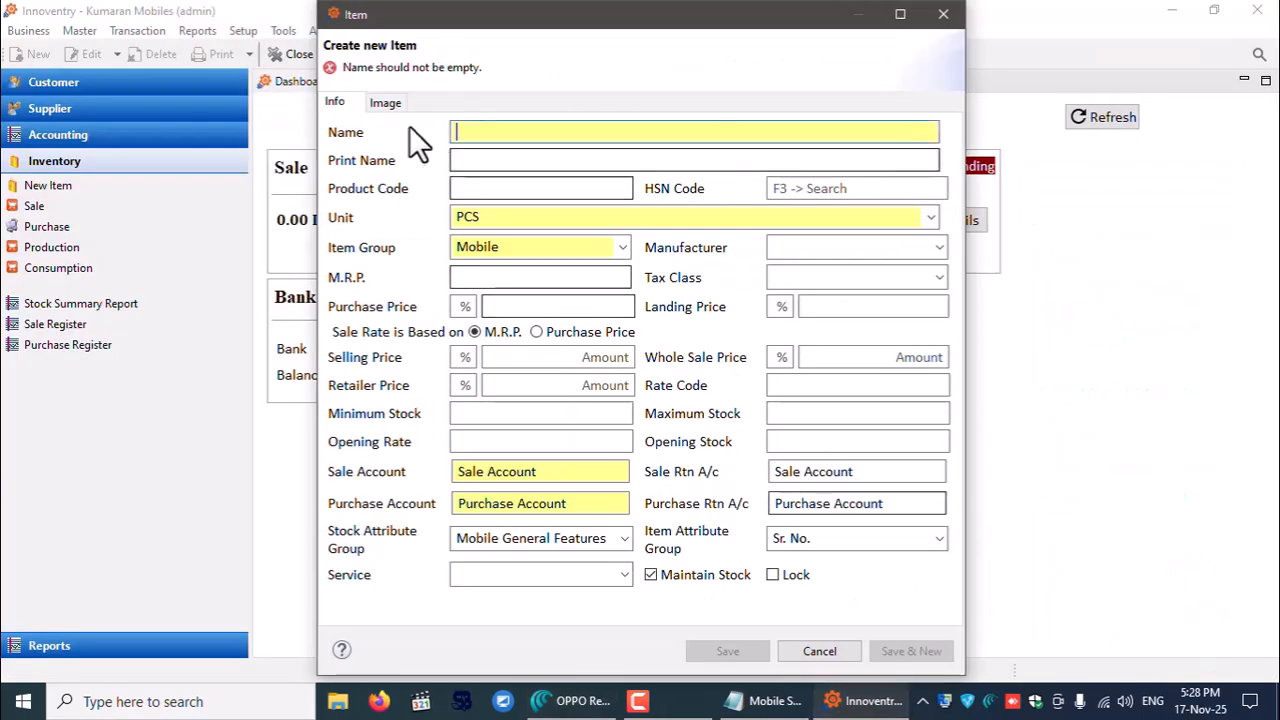
right_click(495, 131)
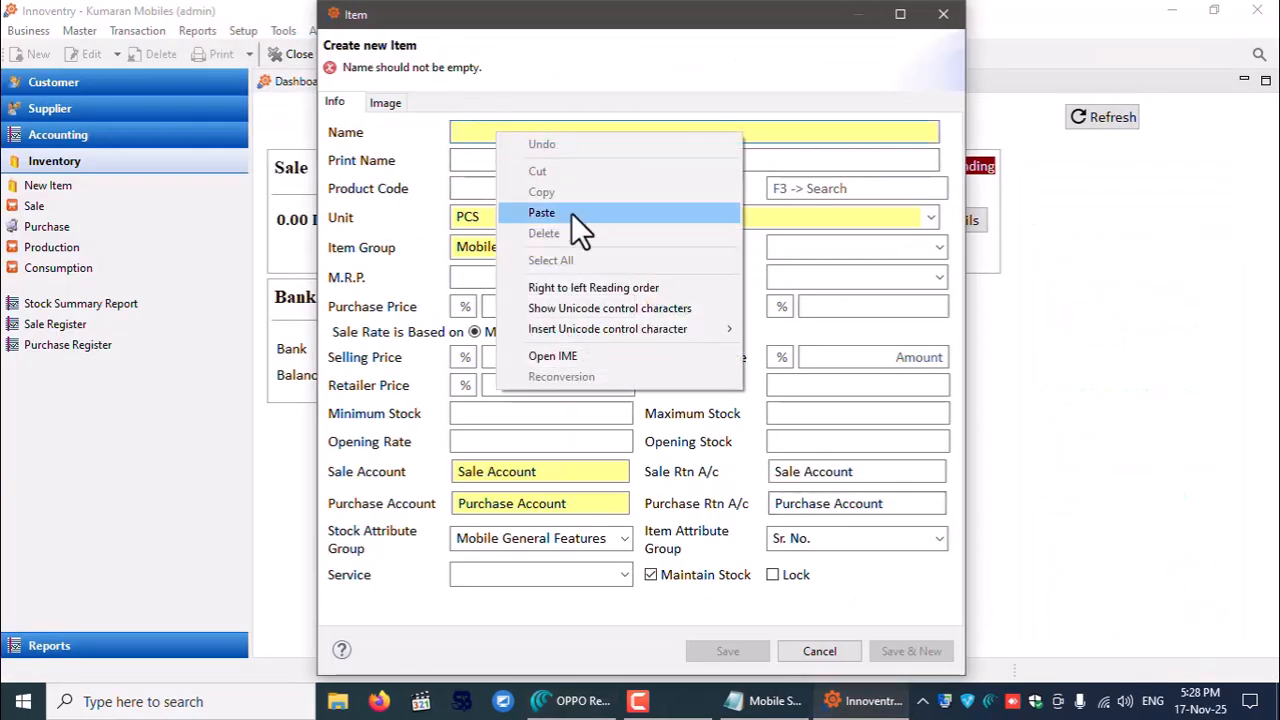
left_click(571, 212)
left_click(531, 162)
key("ctrl+v")
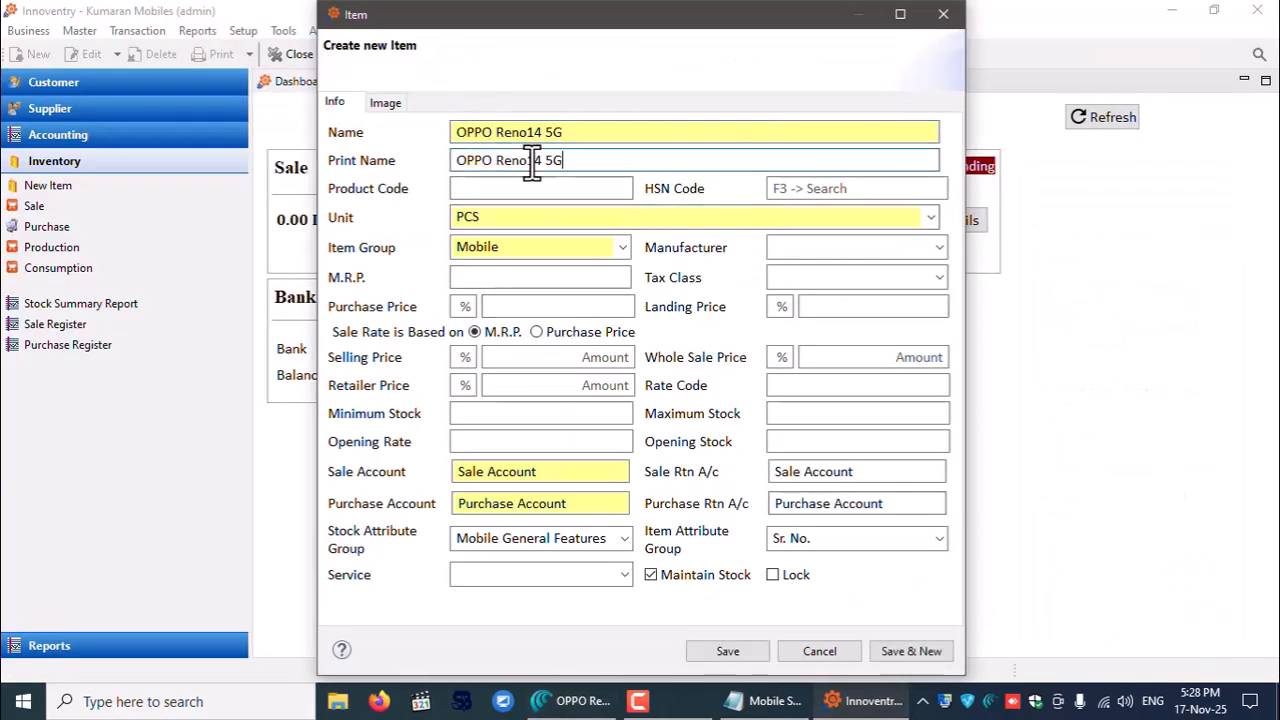
left_click(511, 189)
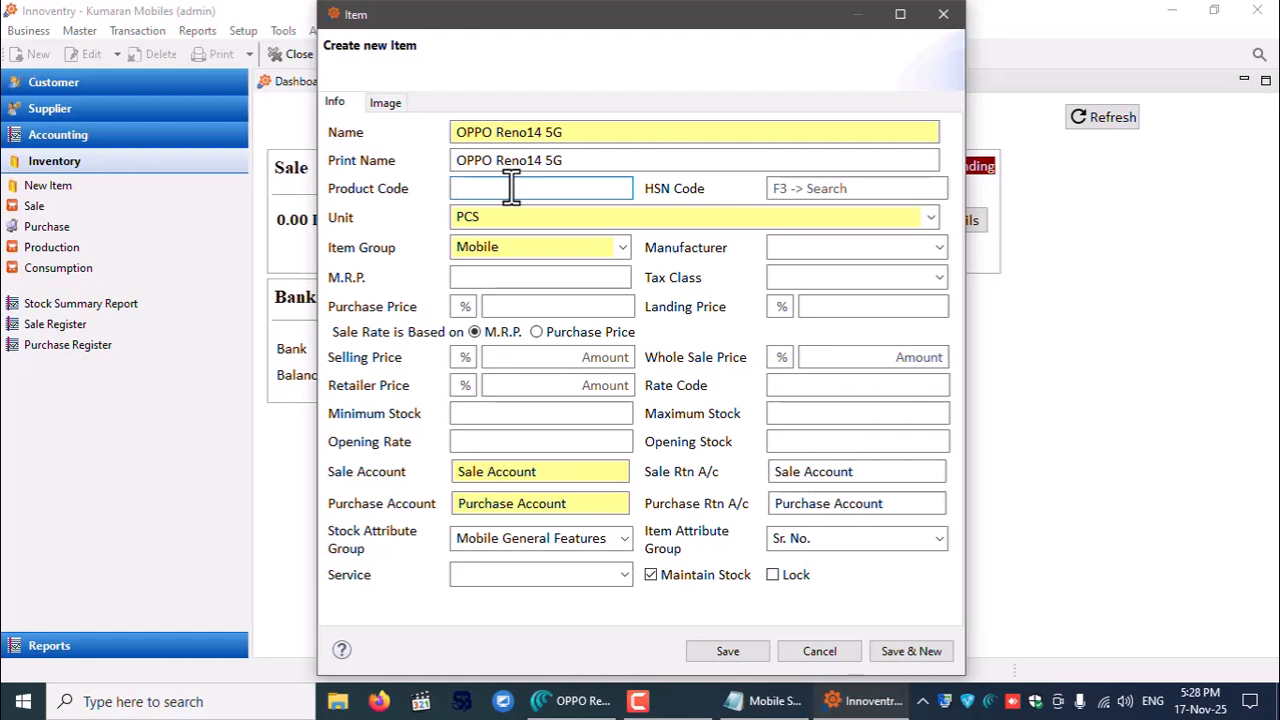
left_click(829, 193)
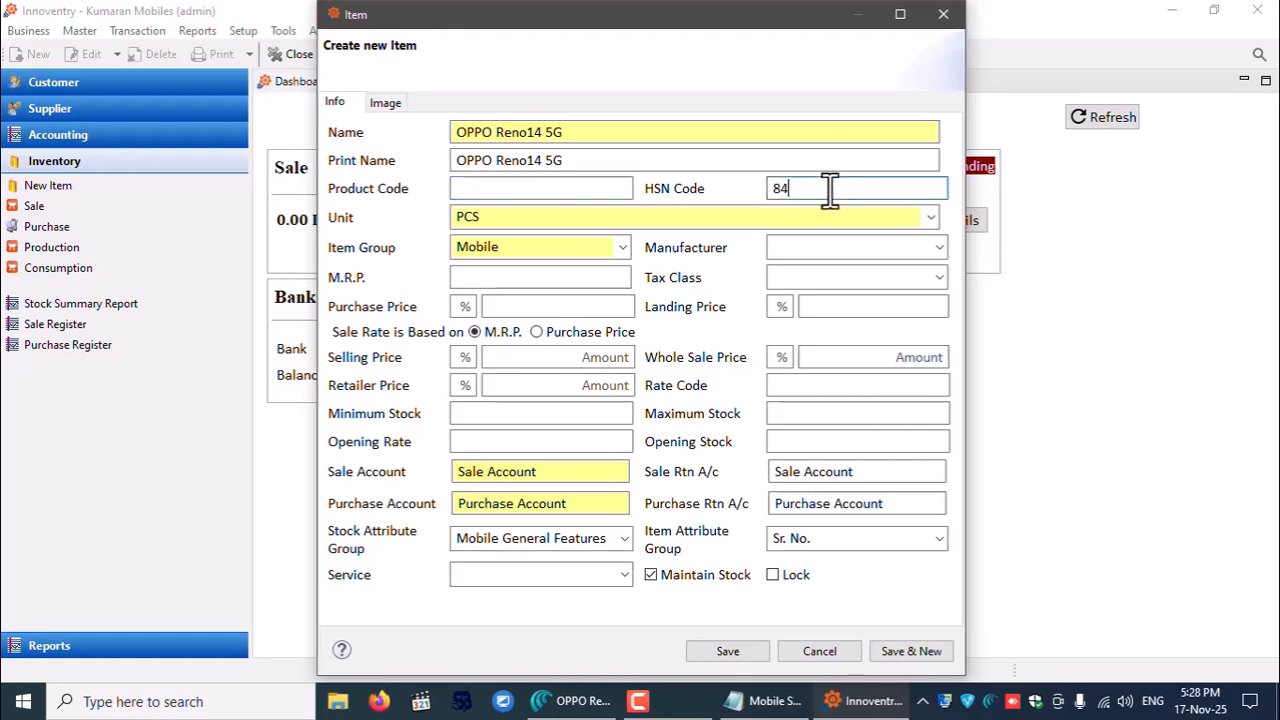
left_click_drag(817, 193, 710, 188)
- Set the item's Item Group to Mobile
left_click(622, 248)
left_click(622, 248)
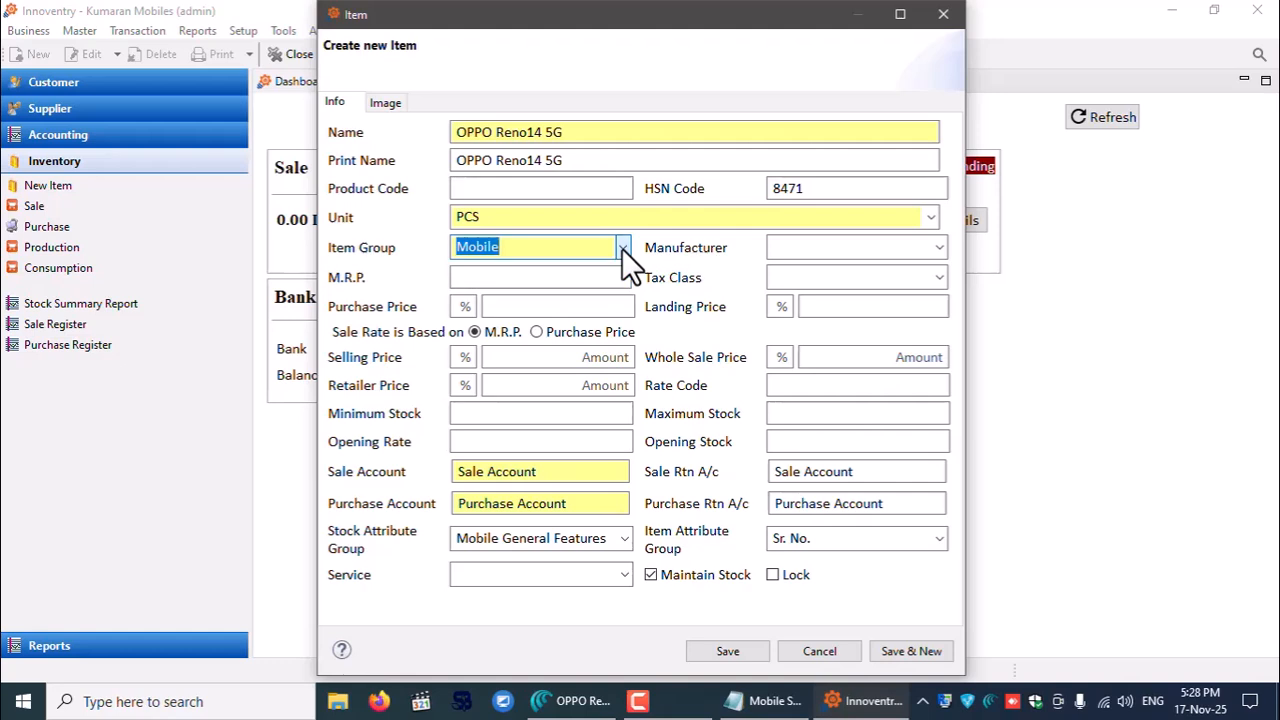
left_click(622, 248)
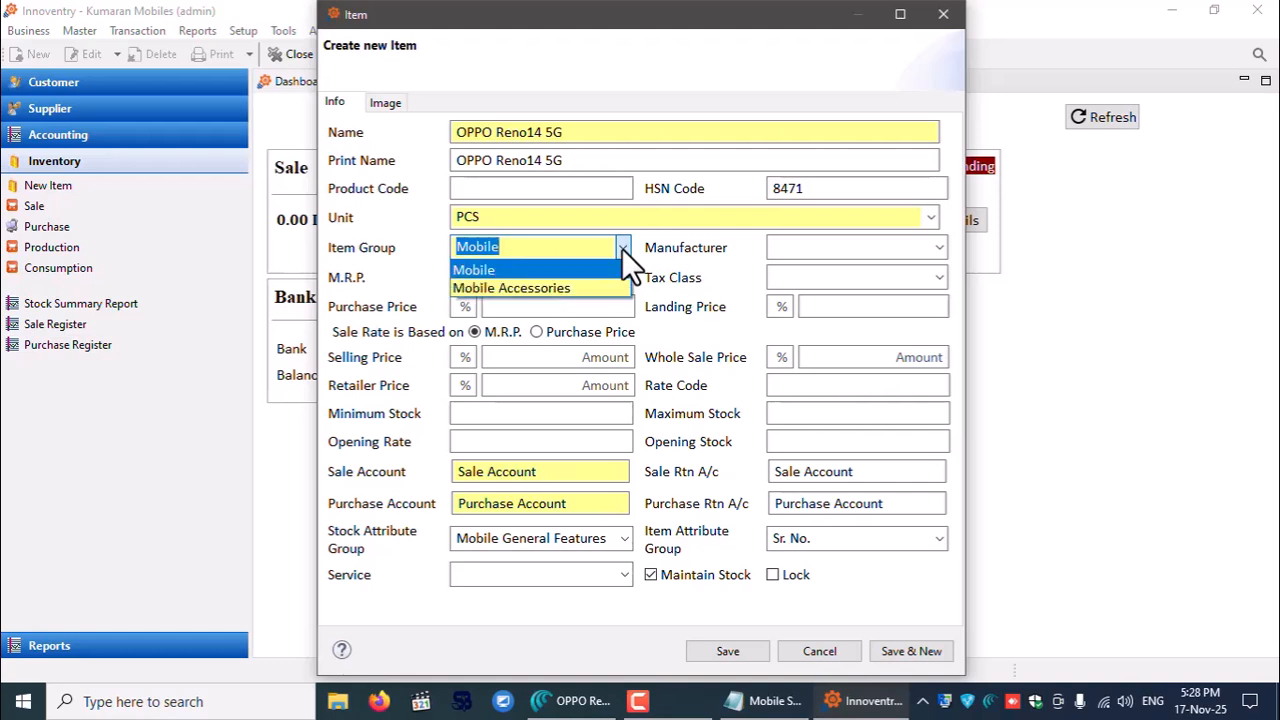
left_click(575, 270)
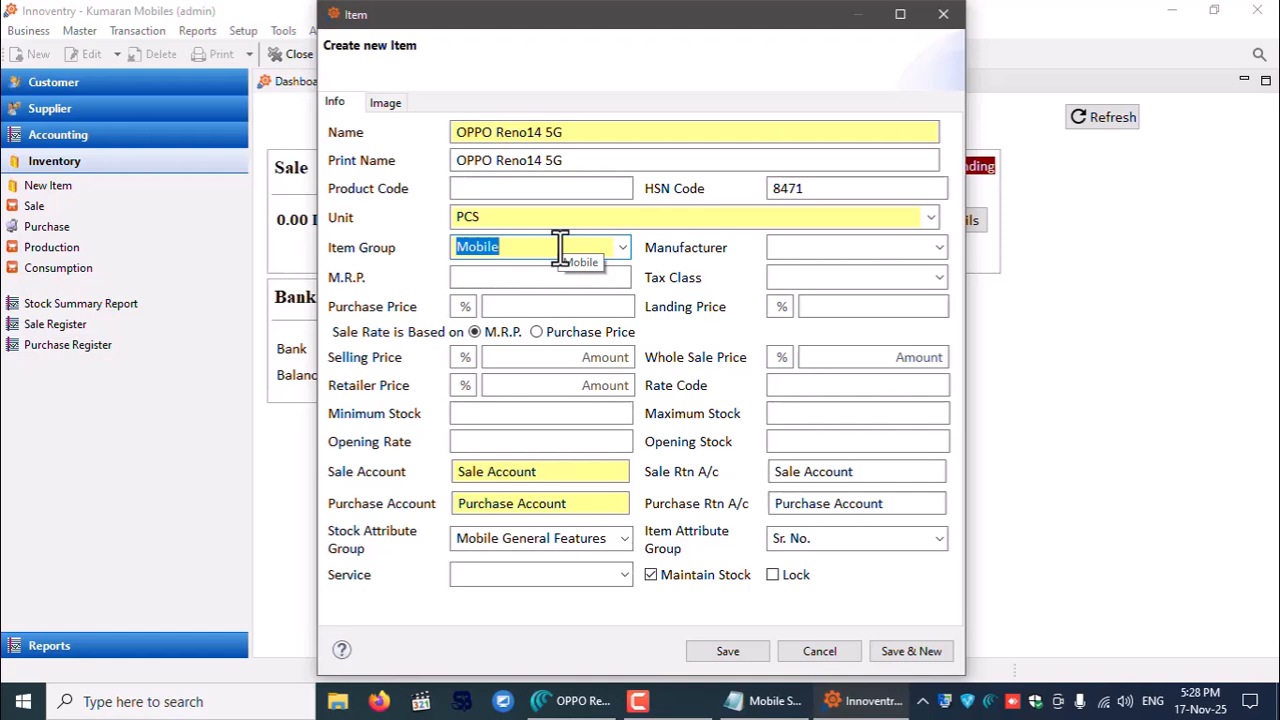
- Create a new manufacturer 'Oppo' from the Manufacturer field and assign it to the item
left_click(800, 249)
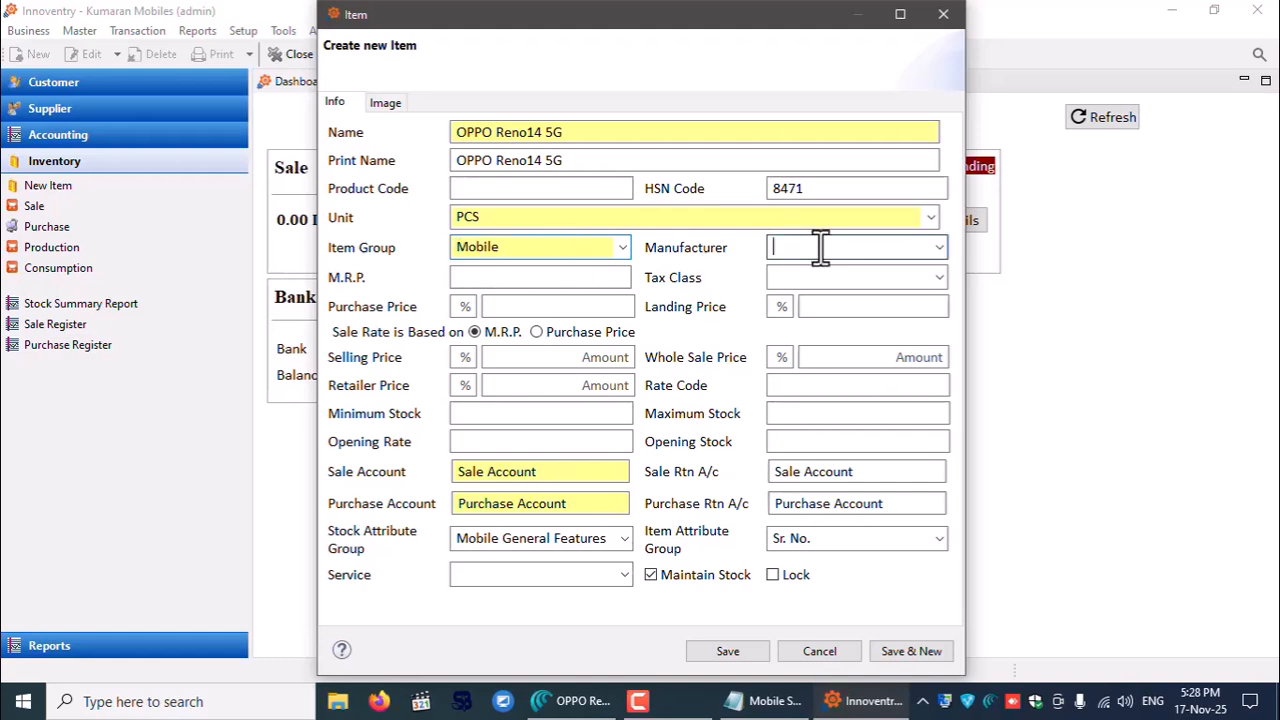
left_click(943, 249)
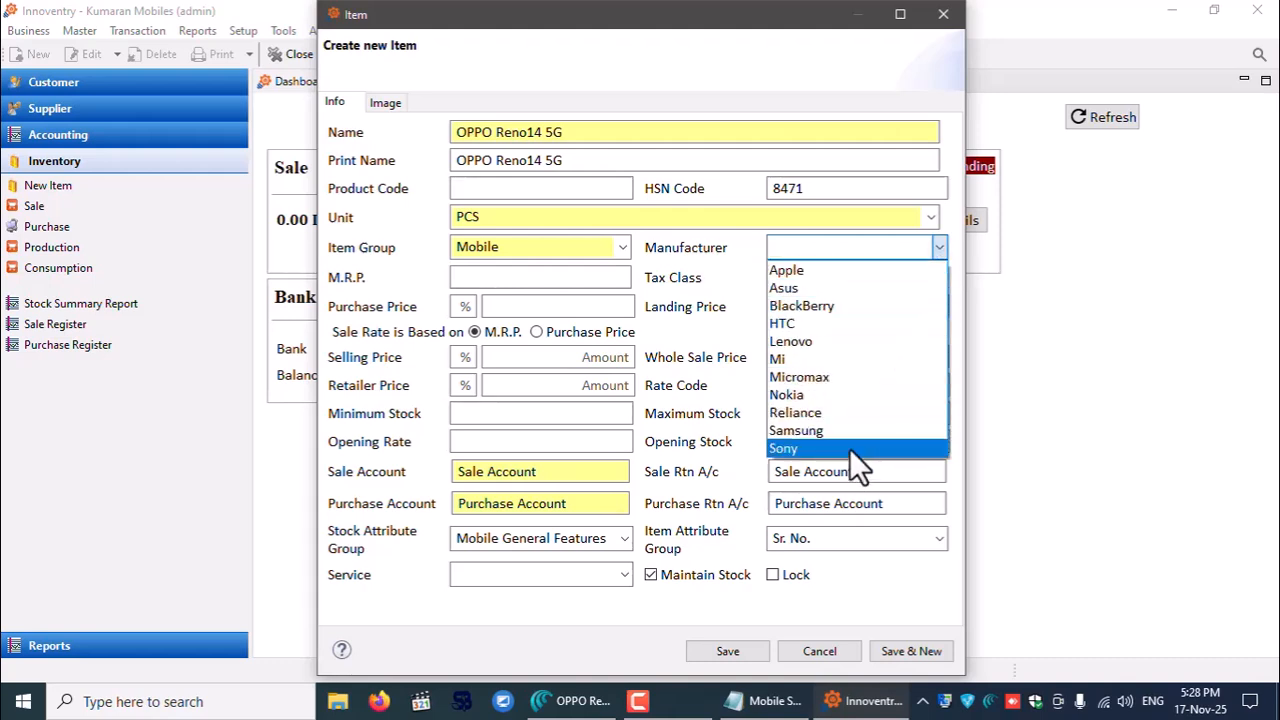
left_click(814, 246)
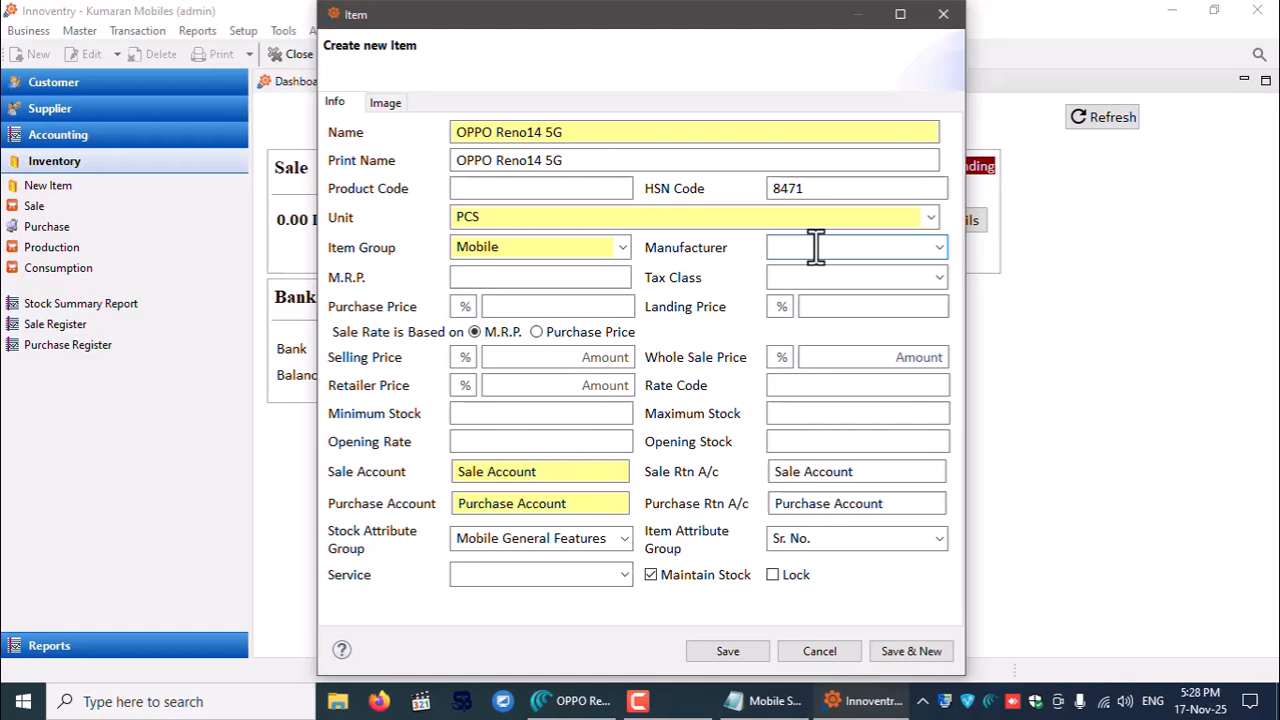
type("oo")
key("BackSpace")
type("ppo")
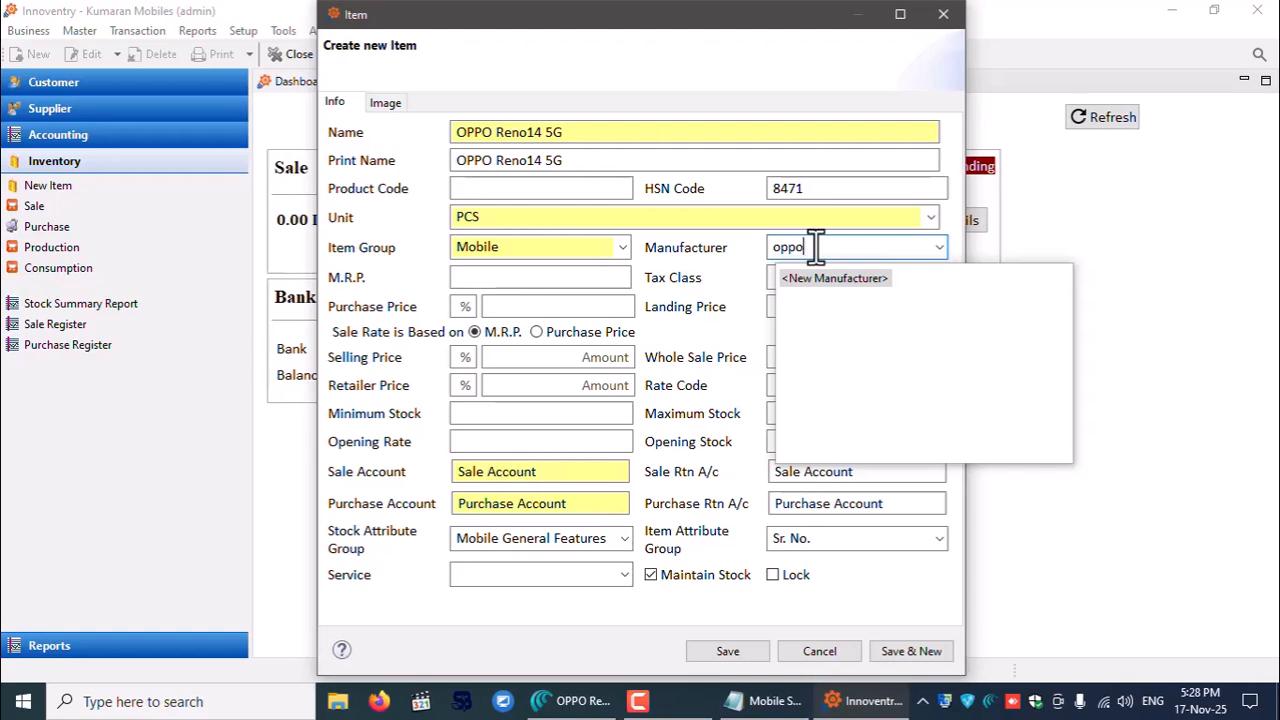
key("Return")
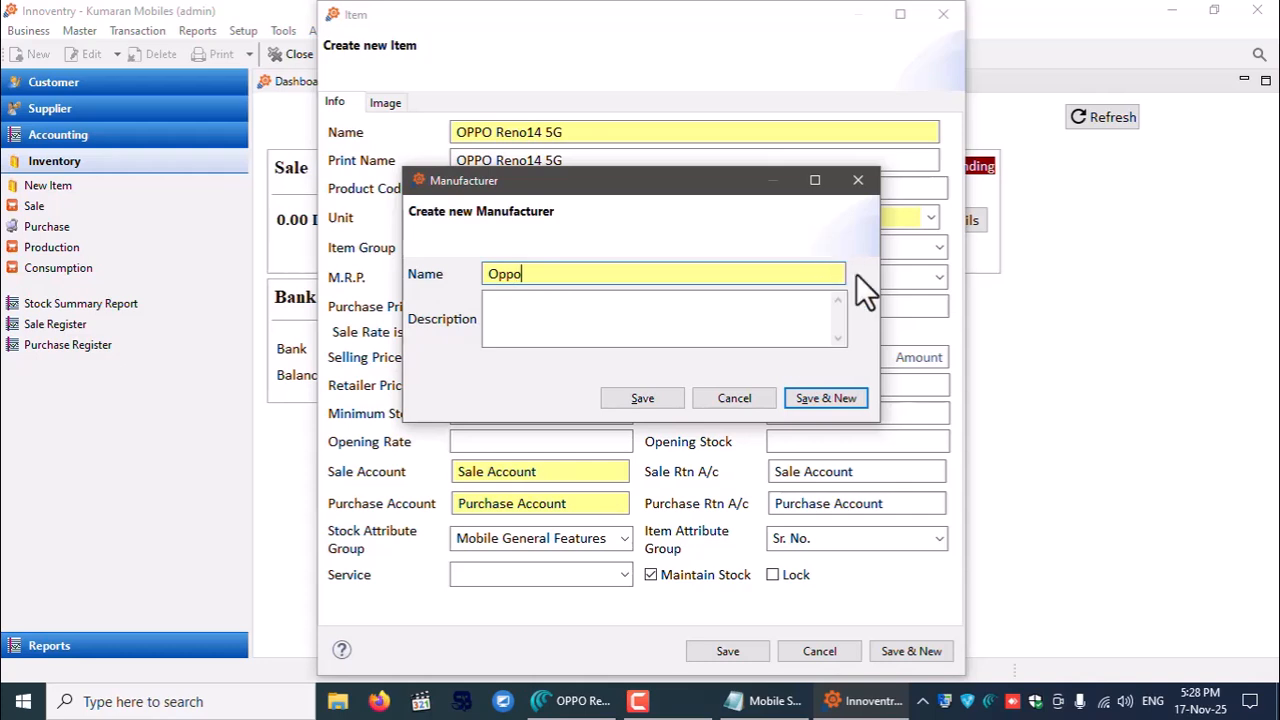
left_click(643, 398)
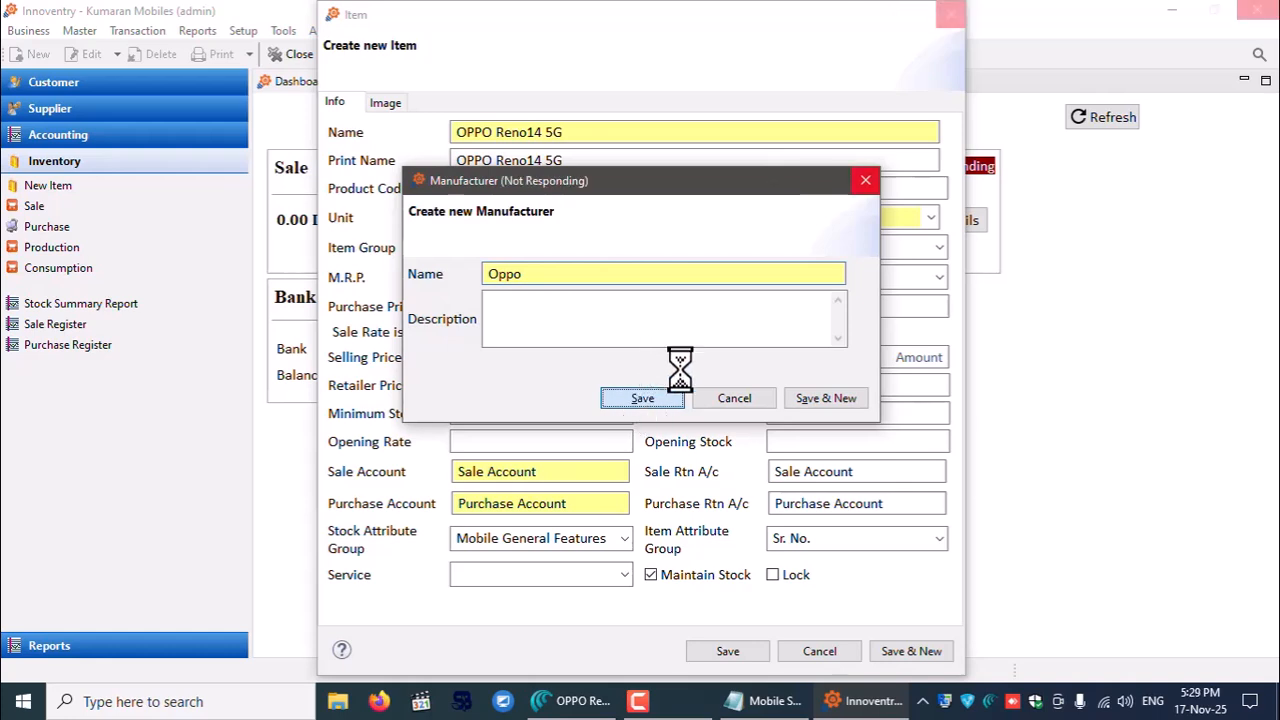
left_click(932, 246)
left_click(933, 245)
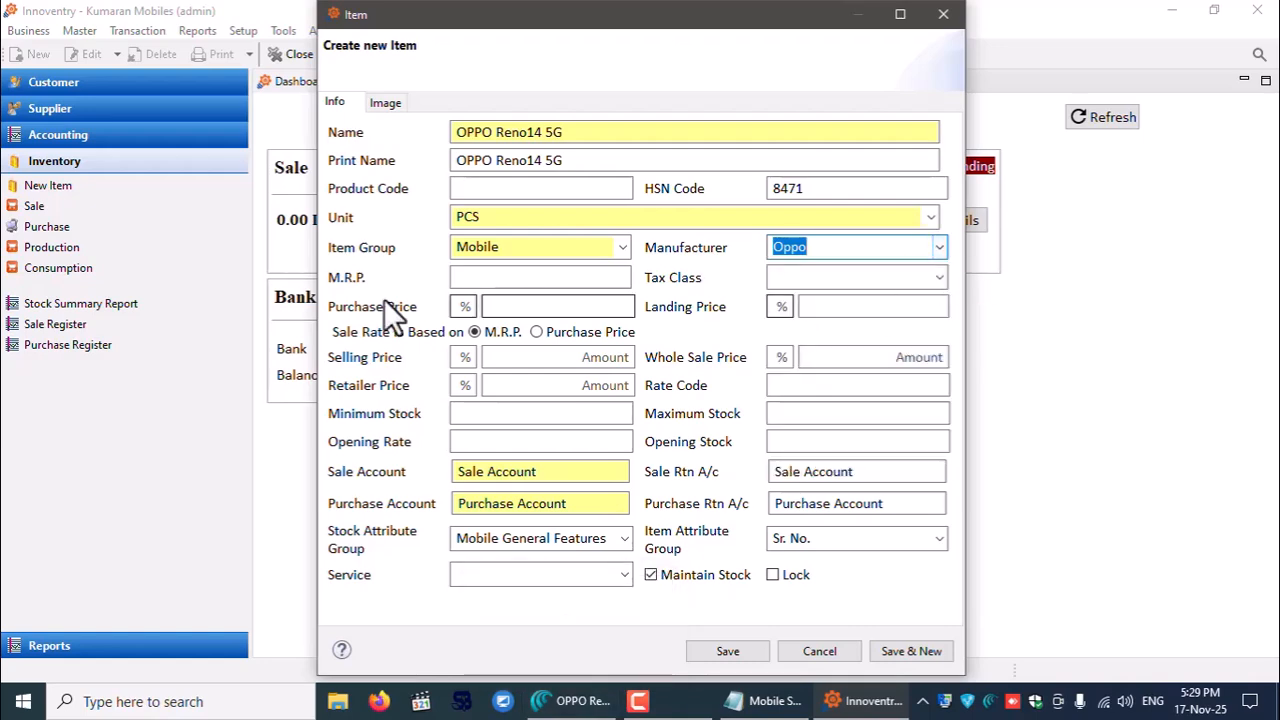
left_click(509, 277)
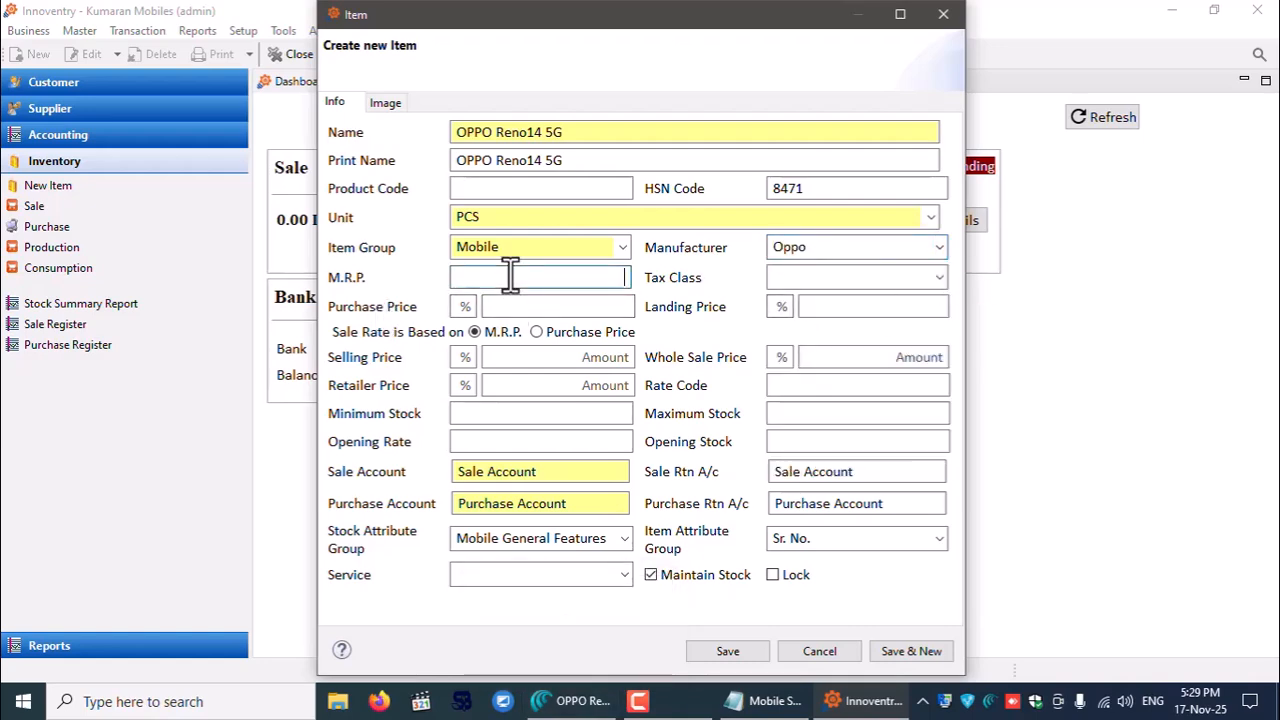
- On the Amazon listing, select the 8GB RAM + 256GB variant to see its ₹39,999 price
left_click(588, 710)
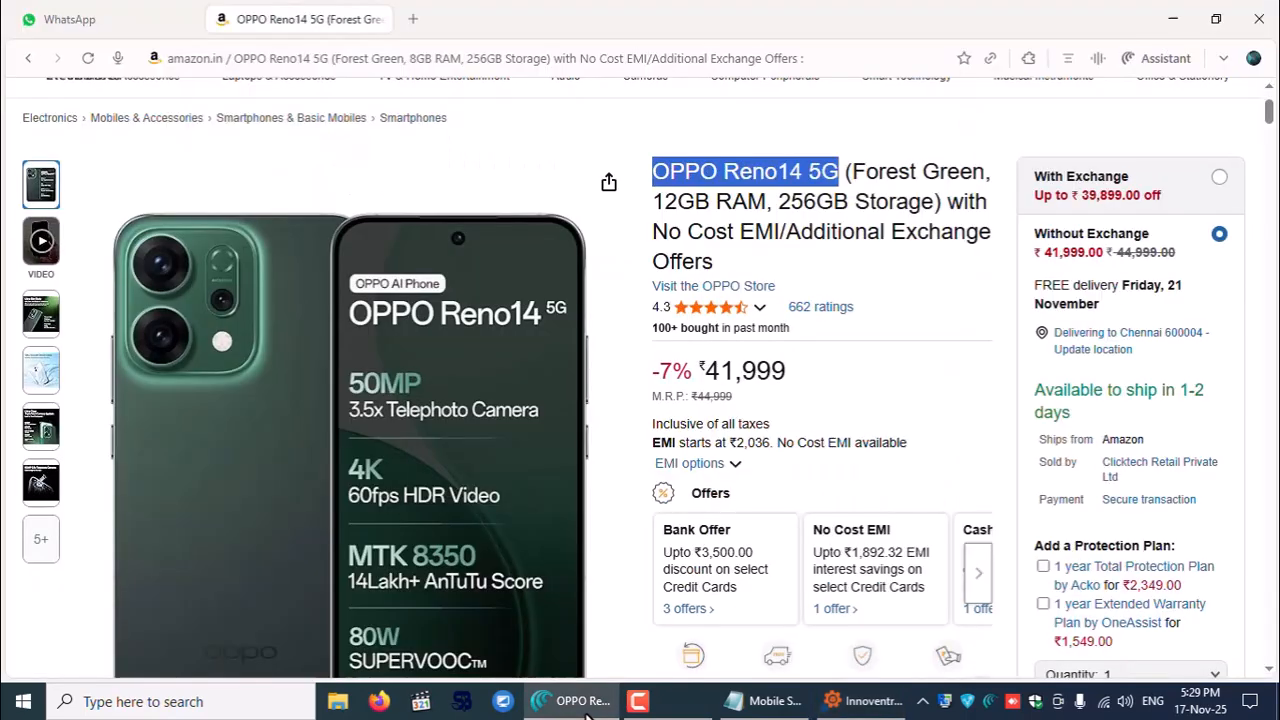
scroll(766, 423, "down", 2)
scroll(737, 571, "down", 3)
left_click(728, 507)
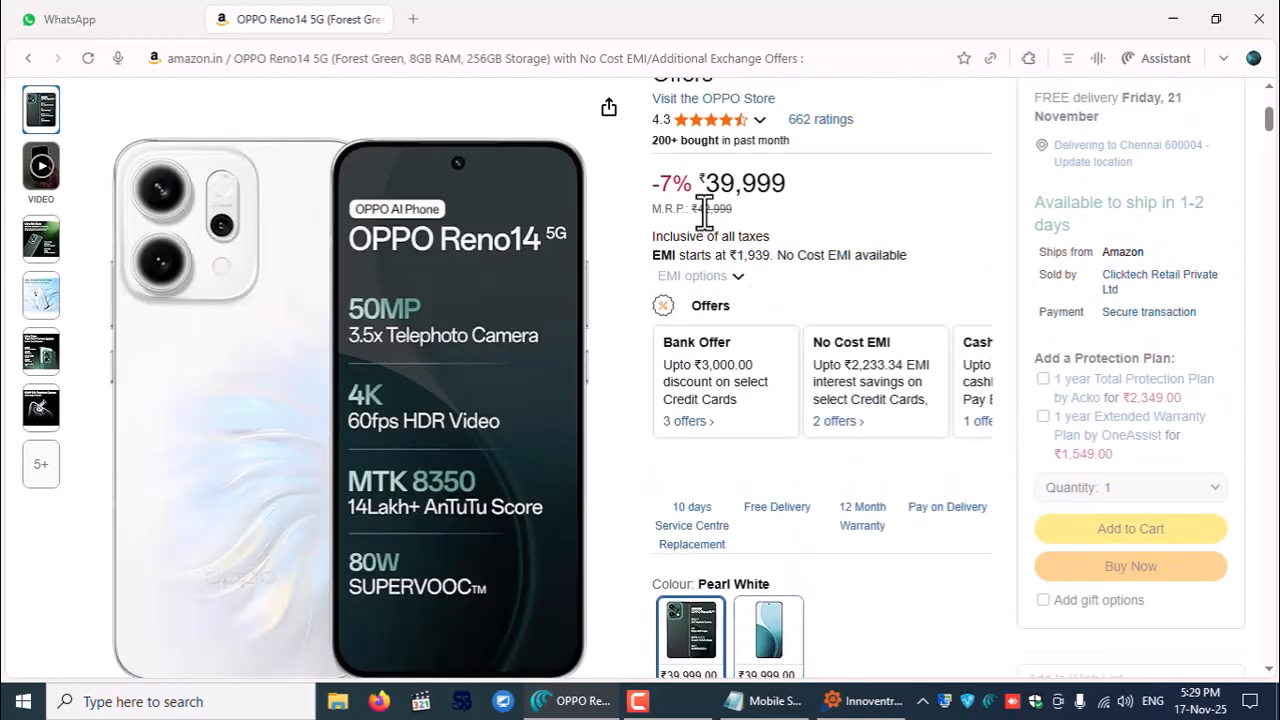
- Enter M.R.P. 42999 and set the Tax Class to GST18 for the OPPO Reno14 5G item
left_click(862, 701)
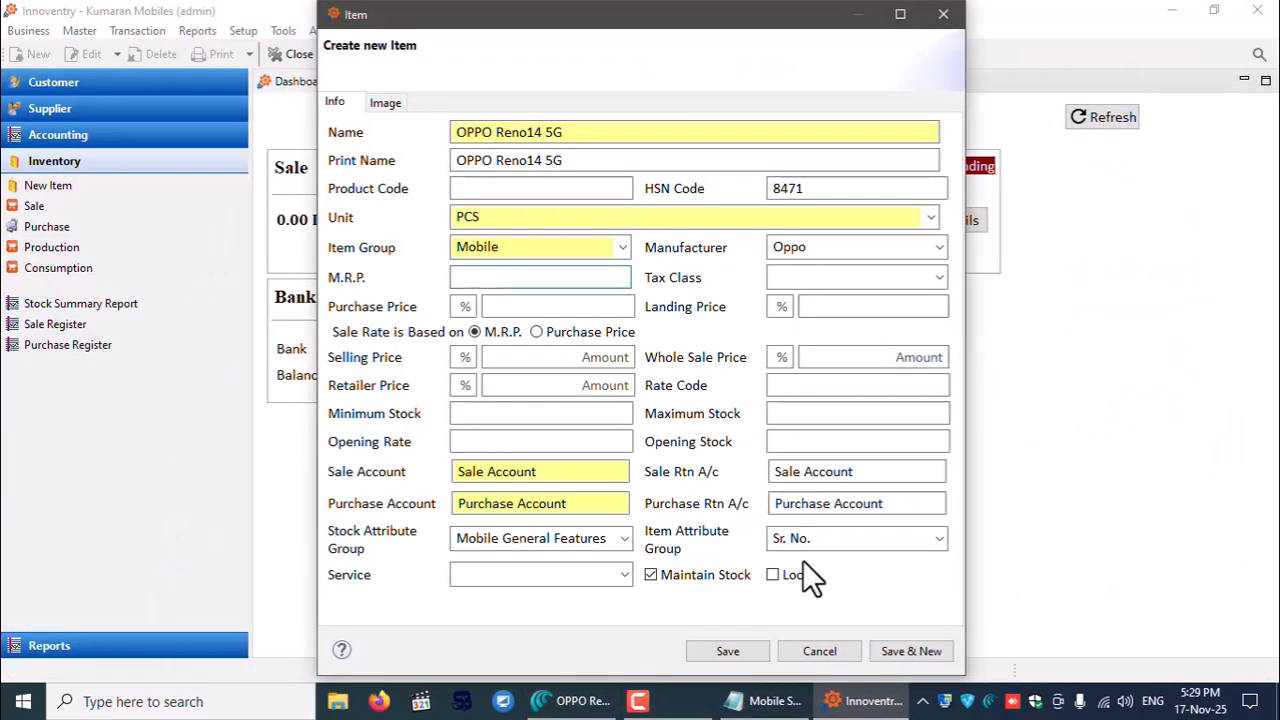
type("42999")
left_click(939, 277)
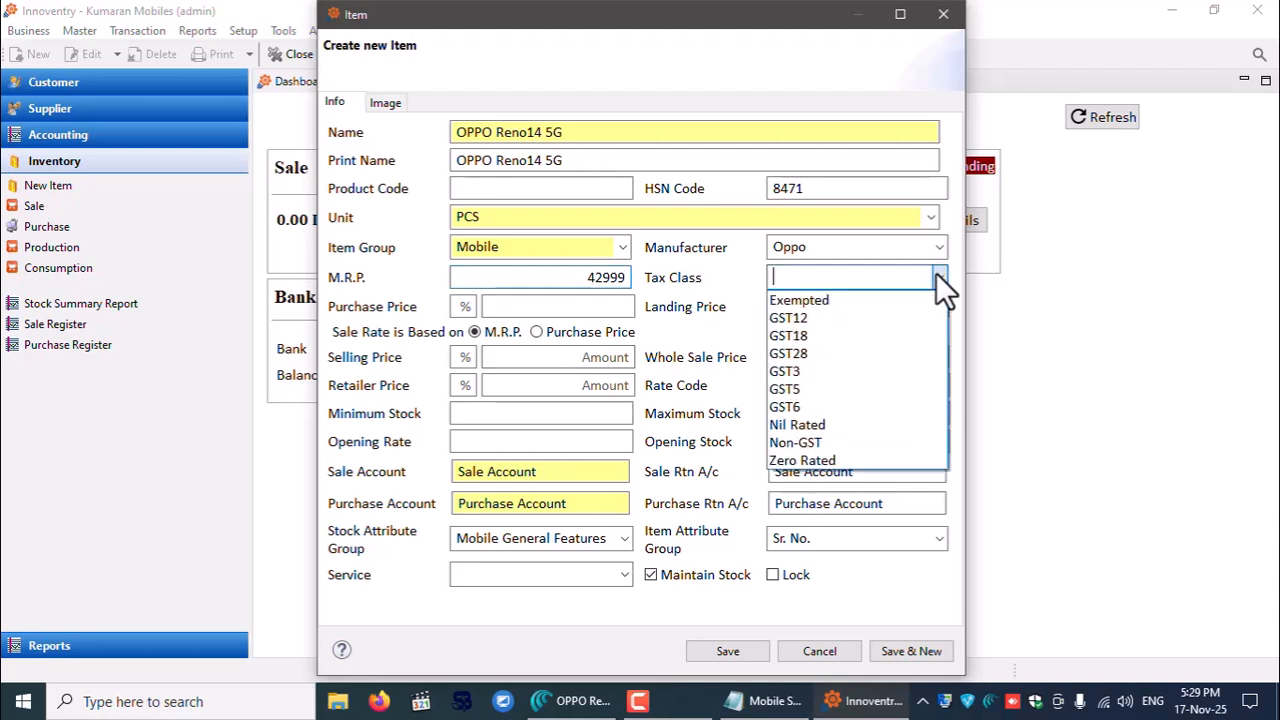
left_click(795, 335)
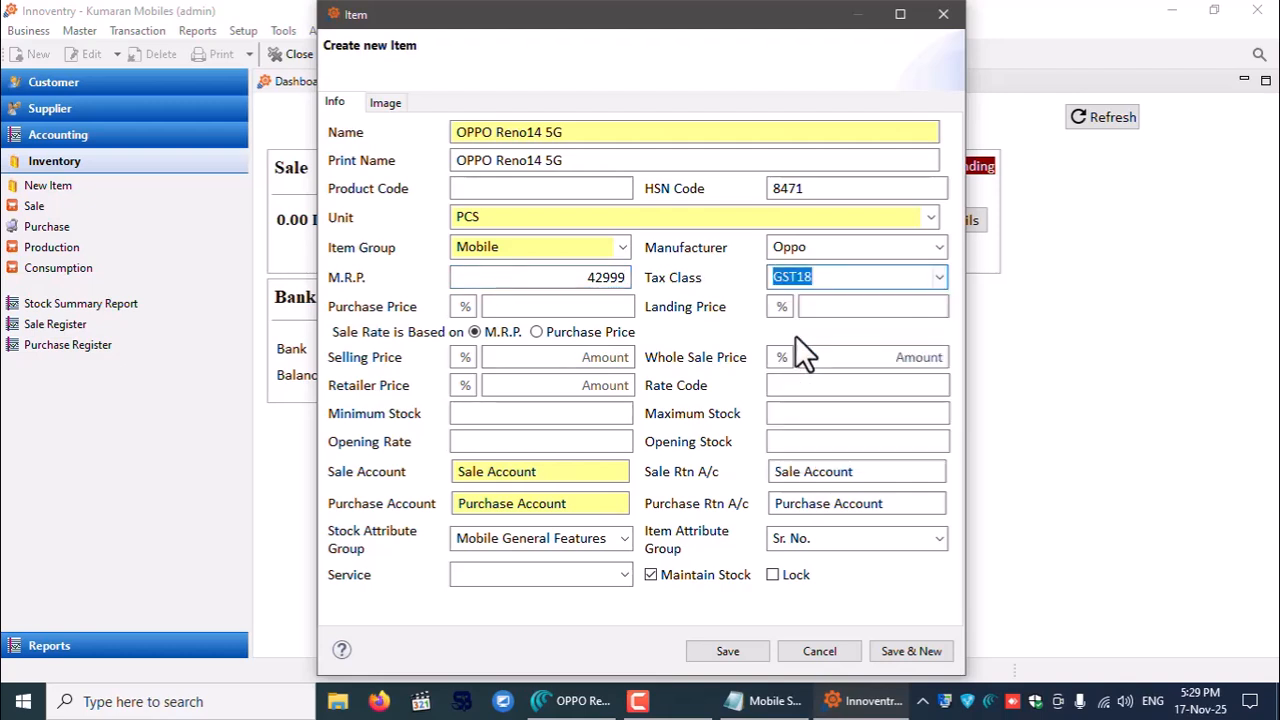
left_click(553, 306)
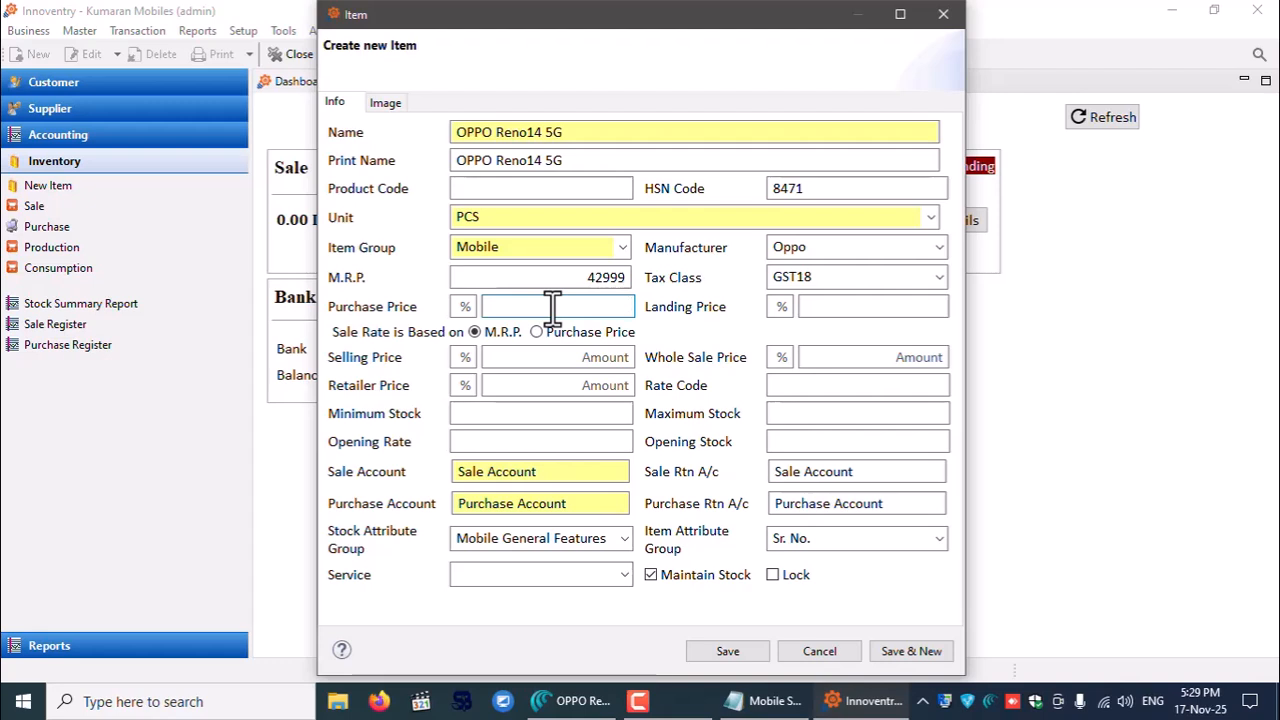
left_click(843, 306)
left_click(557, 305)
left_click(843, 310)
- Enter selling price 39999, wholesale 37999 and retailer price 39499, then save the item
left_click(555, 358)
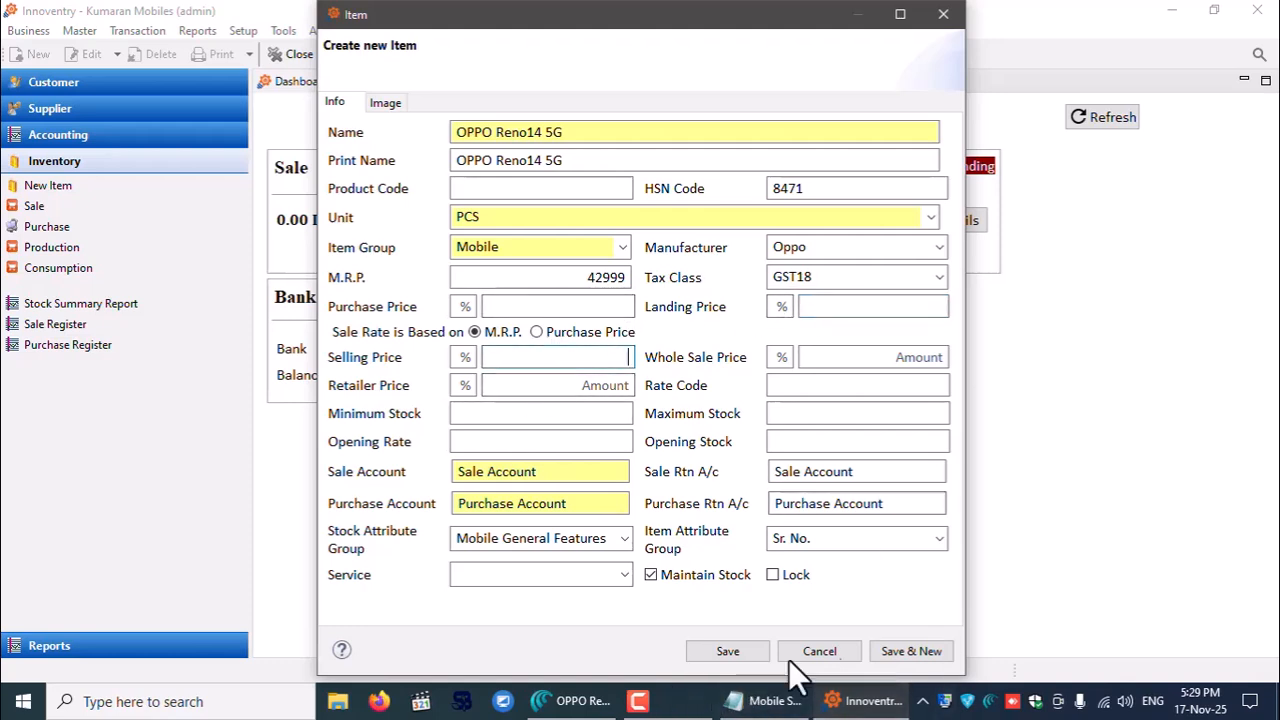
type("39999")
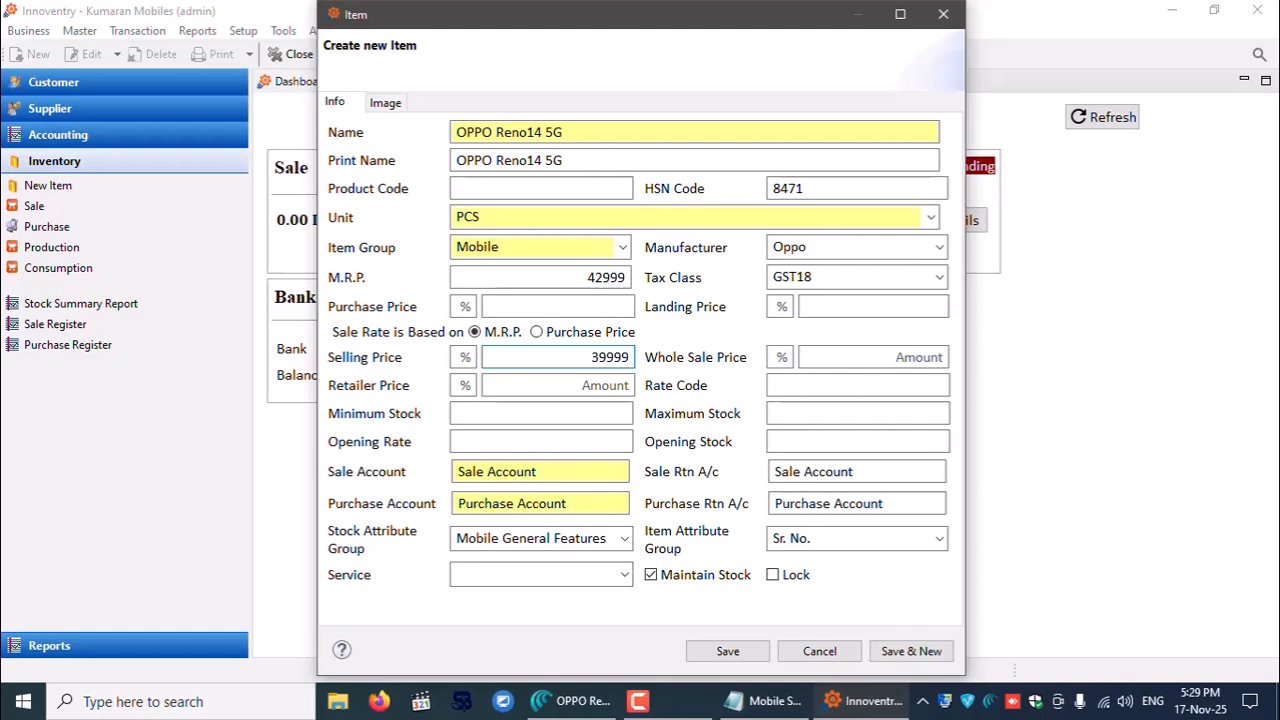
left_click(845, 360)
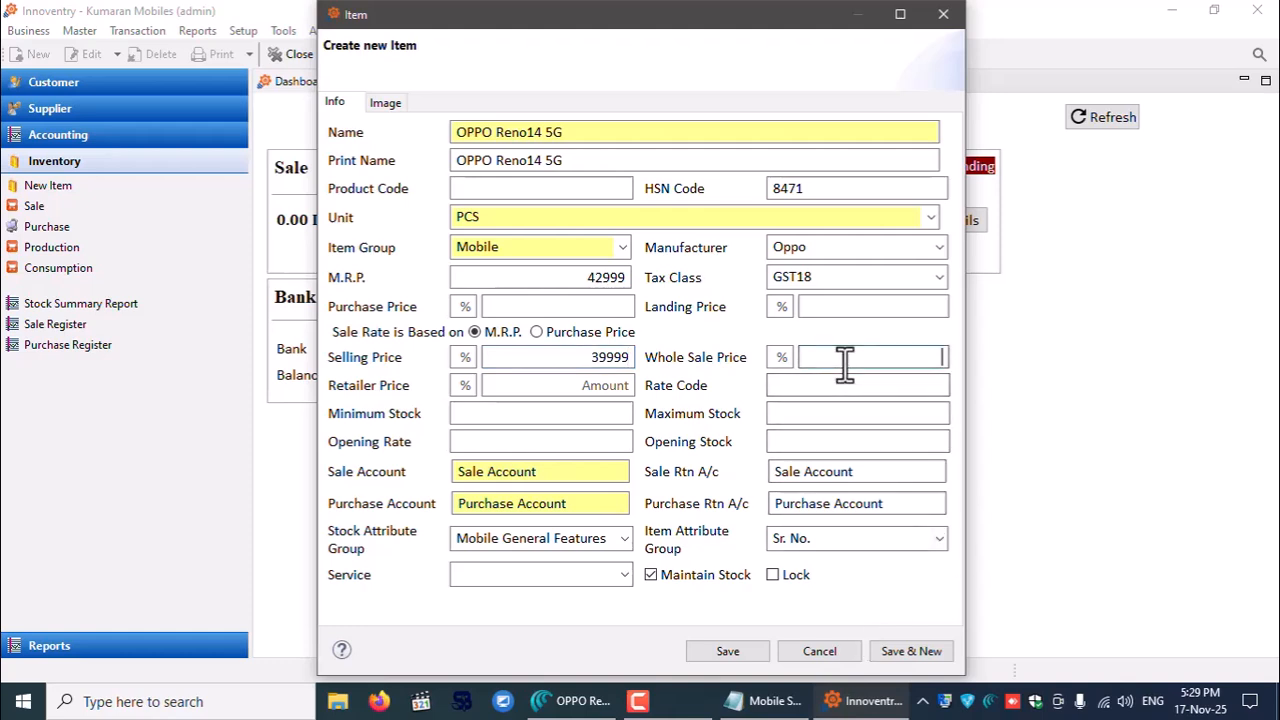
type("37999")
left_click(569, 385)
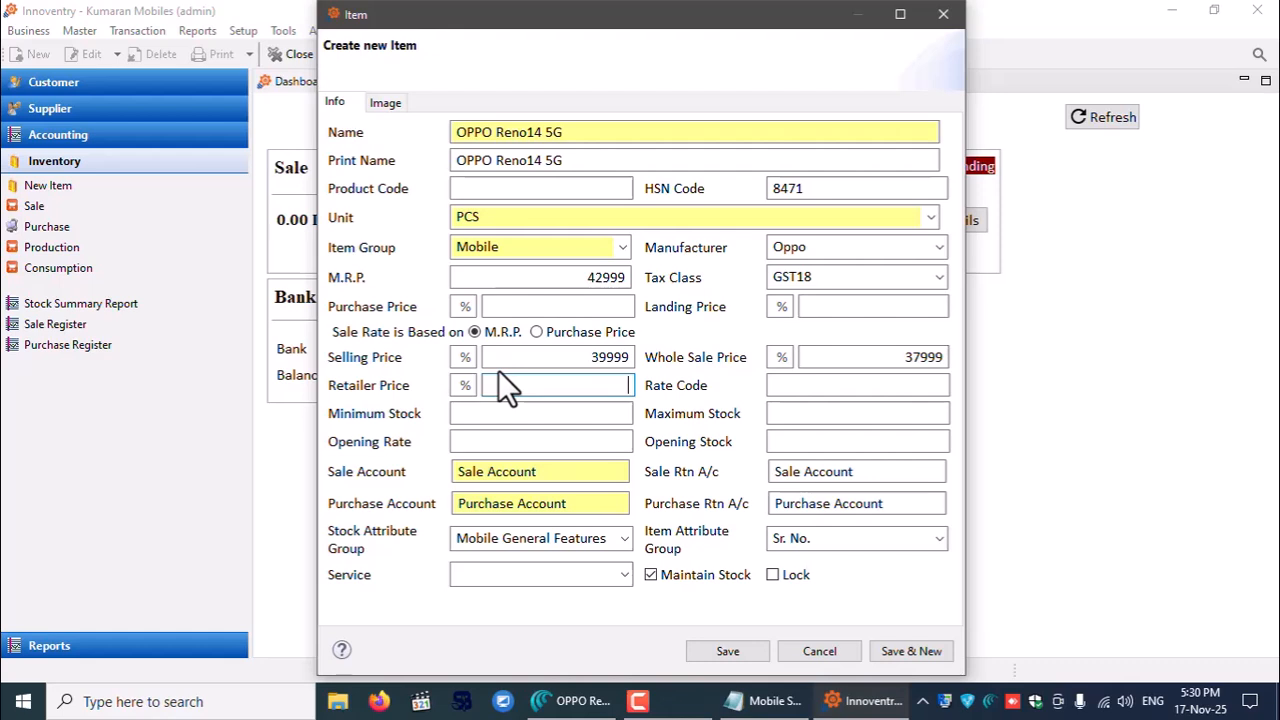
type("3945")
key("BackSpace")
type("99")
left_click(808, 416)
left_click(825, 443)
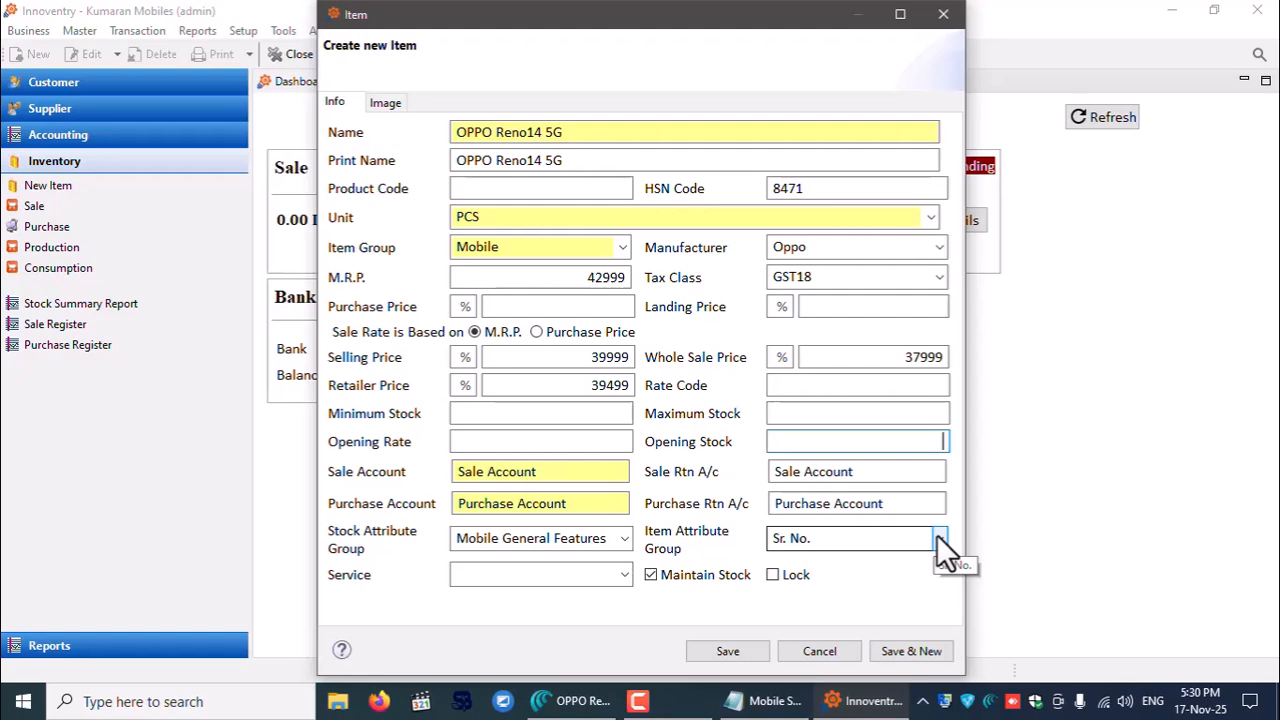
left_click(728, 651)
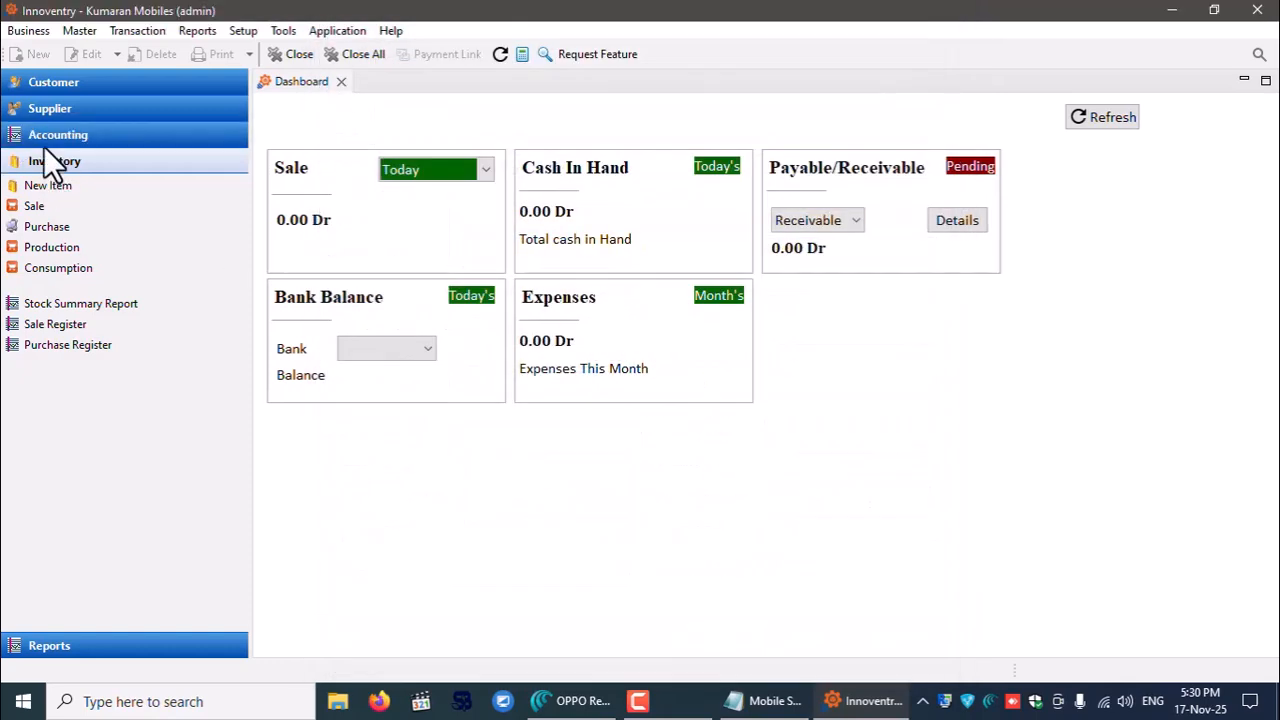
- Open the Item list under Master to check the saved OPPO Reno14 5G entry
left_click(90, 30)
left_click(103, 112)
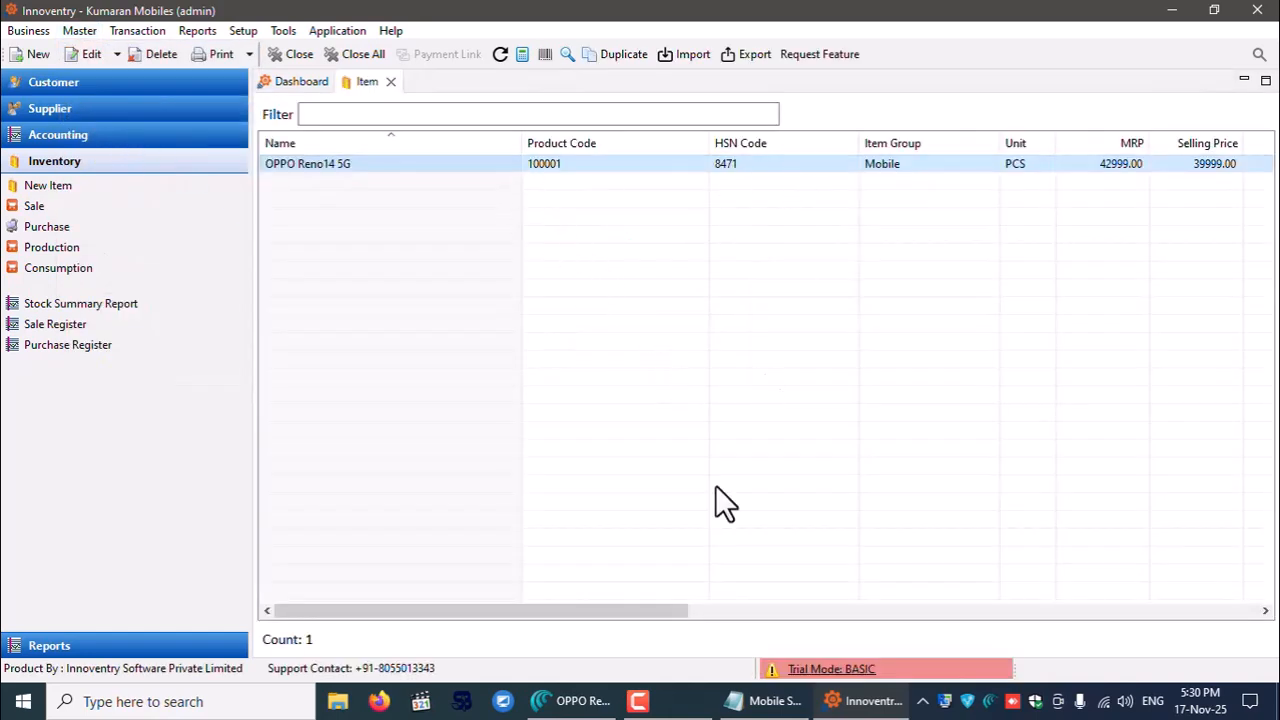
left_click_drag(637, 611, 499, 580)
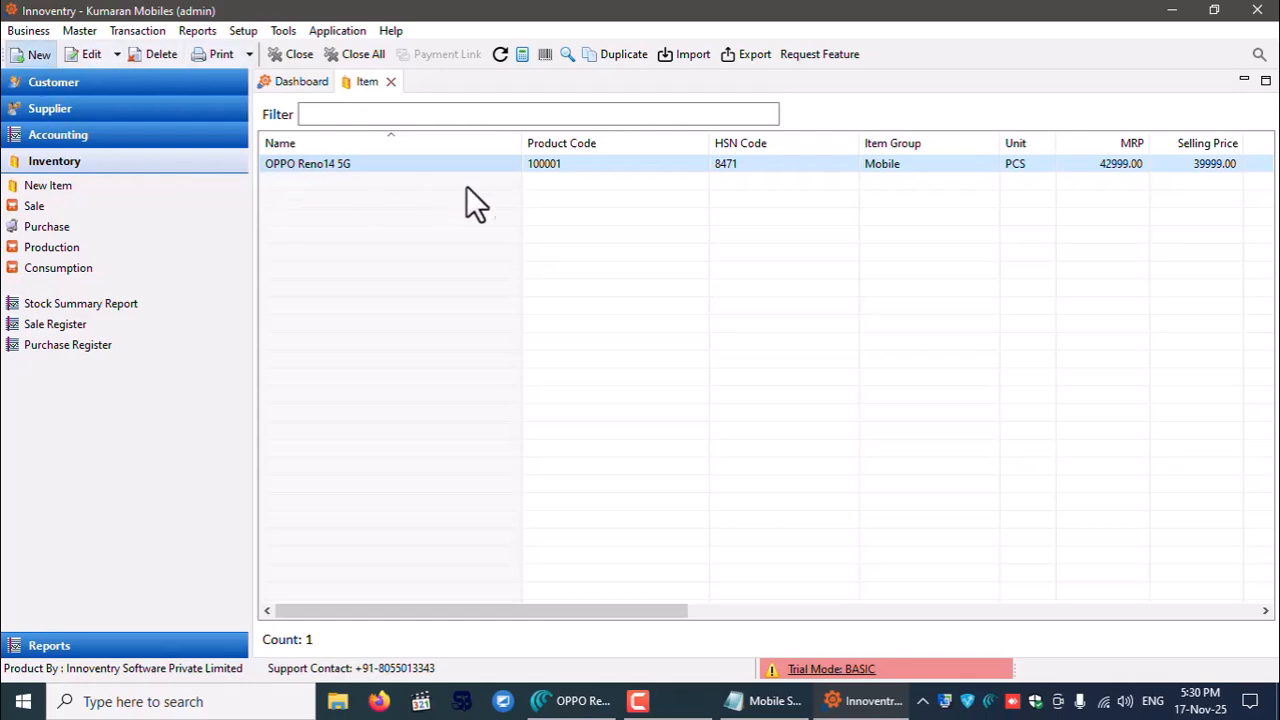
key("ctrl+n")
- Name the new item 'Head Phone', reuse it as Print Name, and set HSN code 8471
type("H")
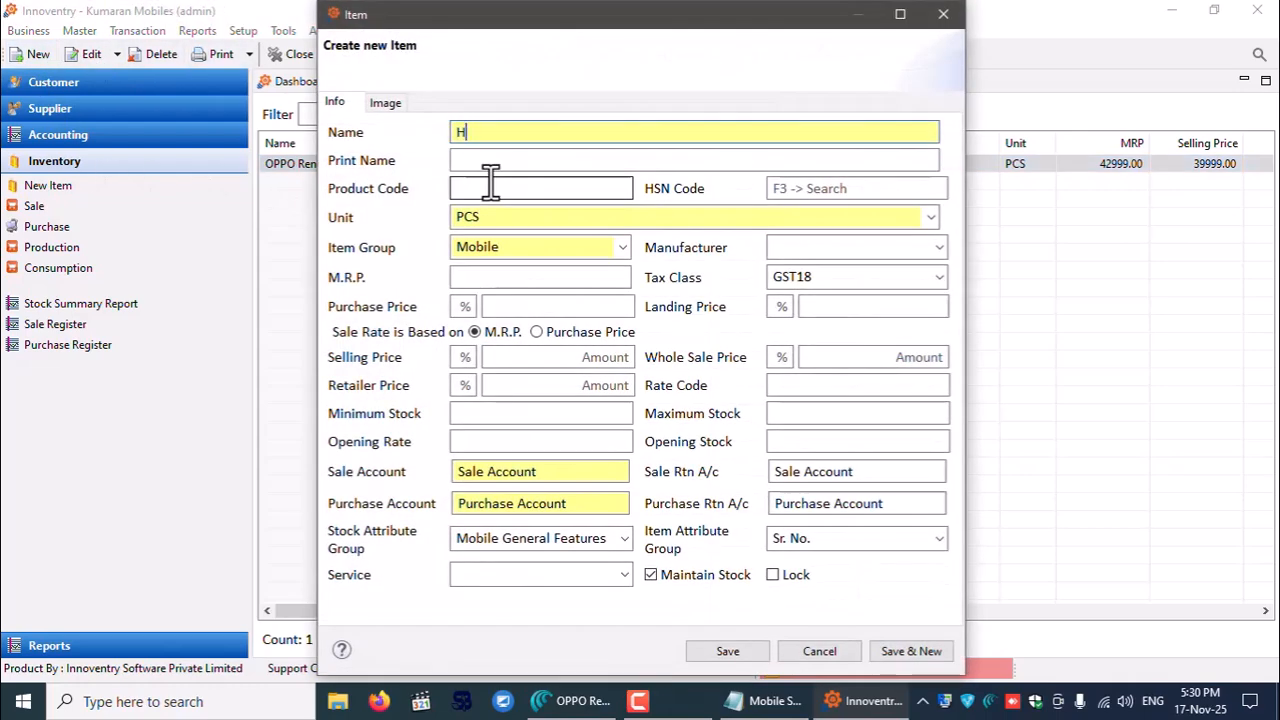
type("ead Phone")
left_click_drag(536, 130, 445, 140)
right_click(466, 137)
left_click(530, 198)
left_click(481, 160)
key("ctrl+v")
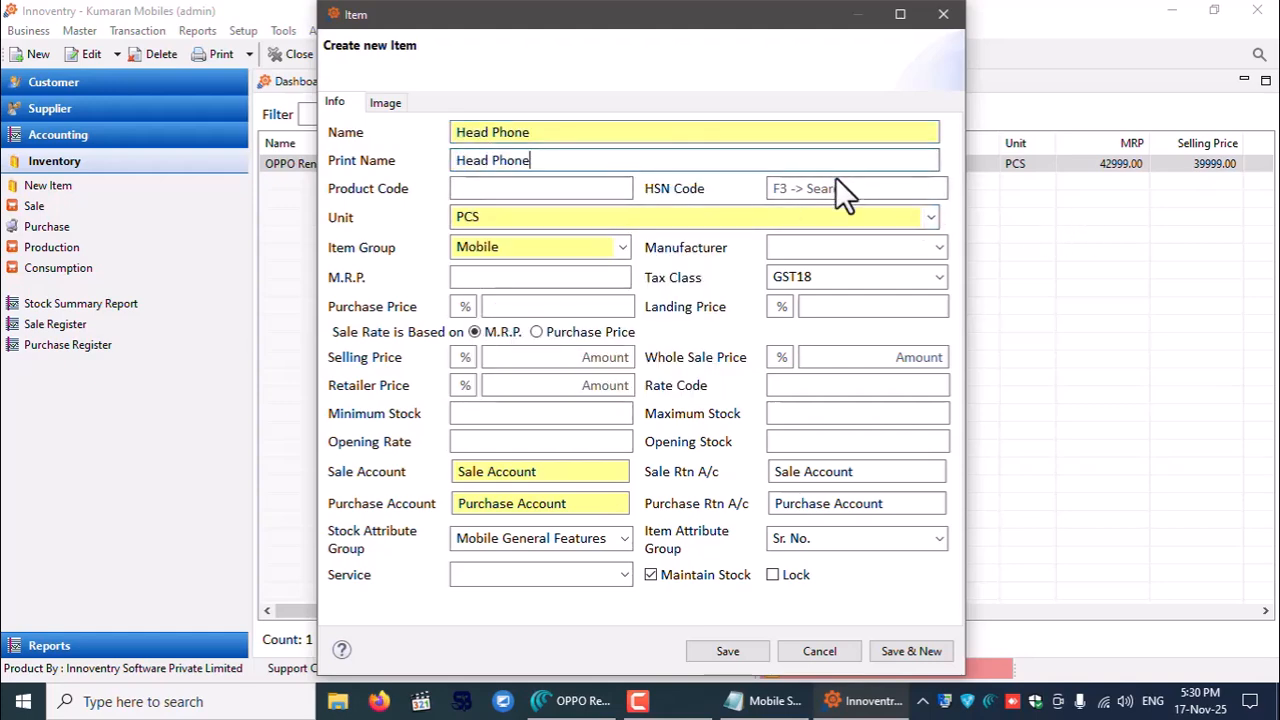
left_click(836, 187)
type("8471")
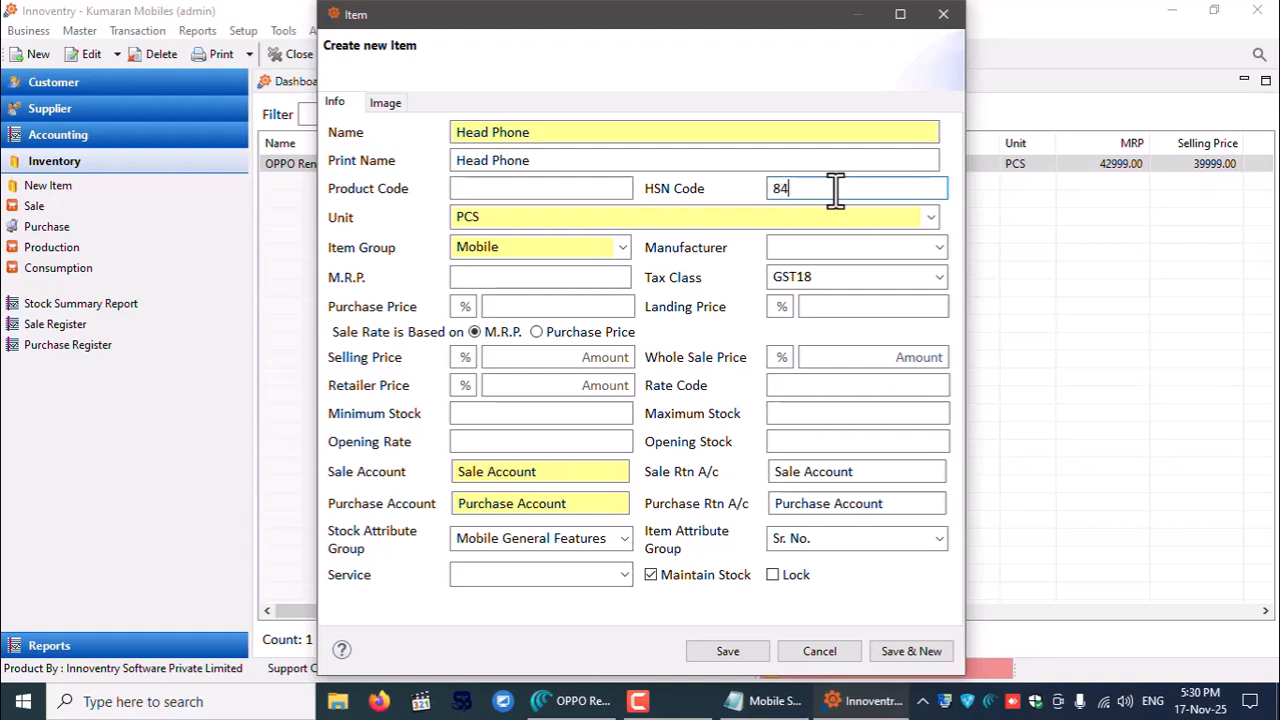
- Set manufacturer Sony, M.R.P. 1499, selling 1299, retailer 1199 and wholesale 1010
left_click(940, 248)
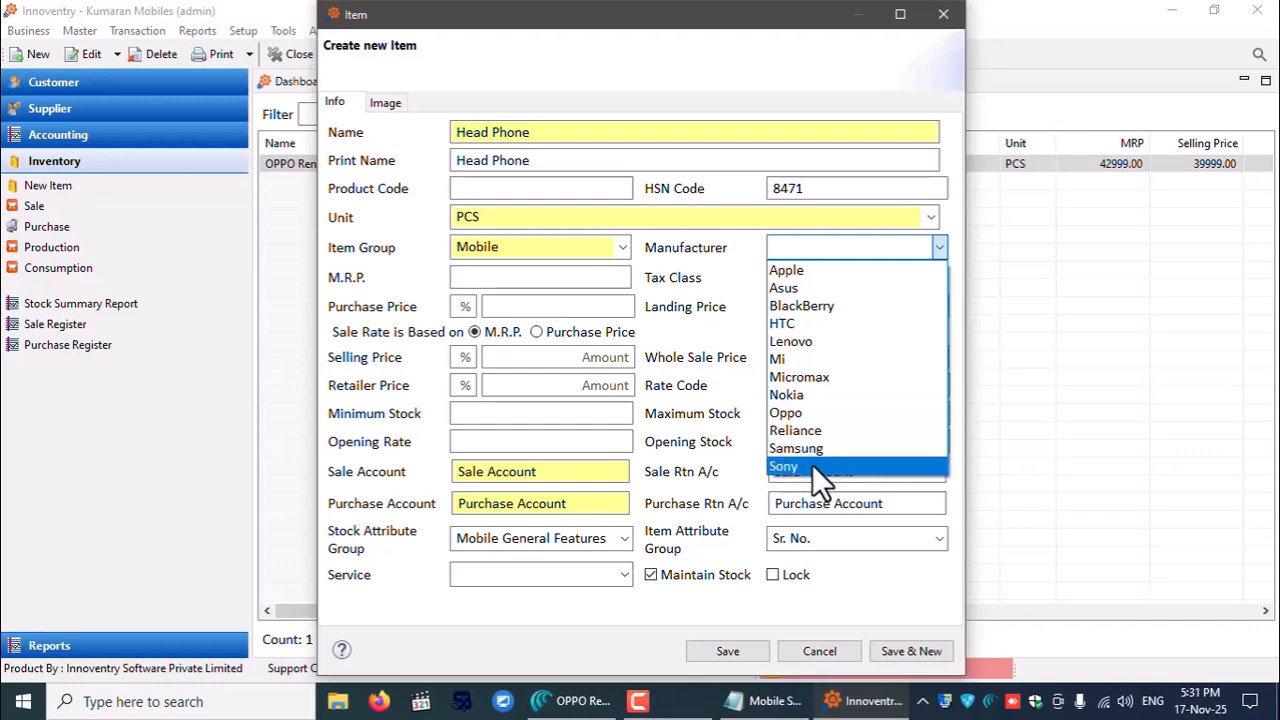
left_click(812, 464)
left_click(532, 283)
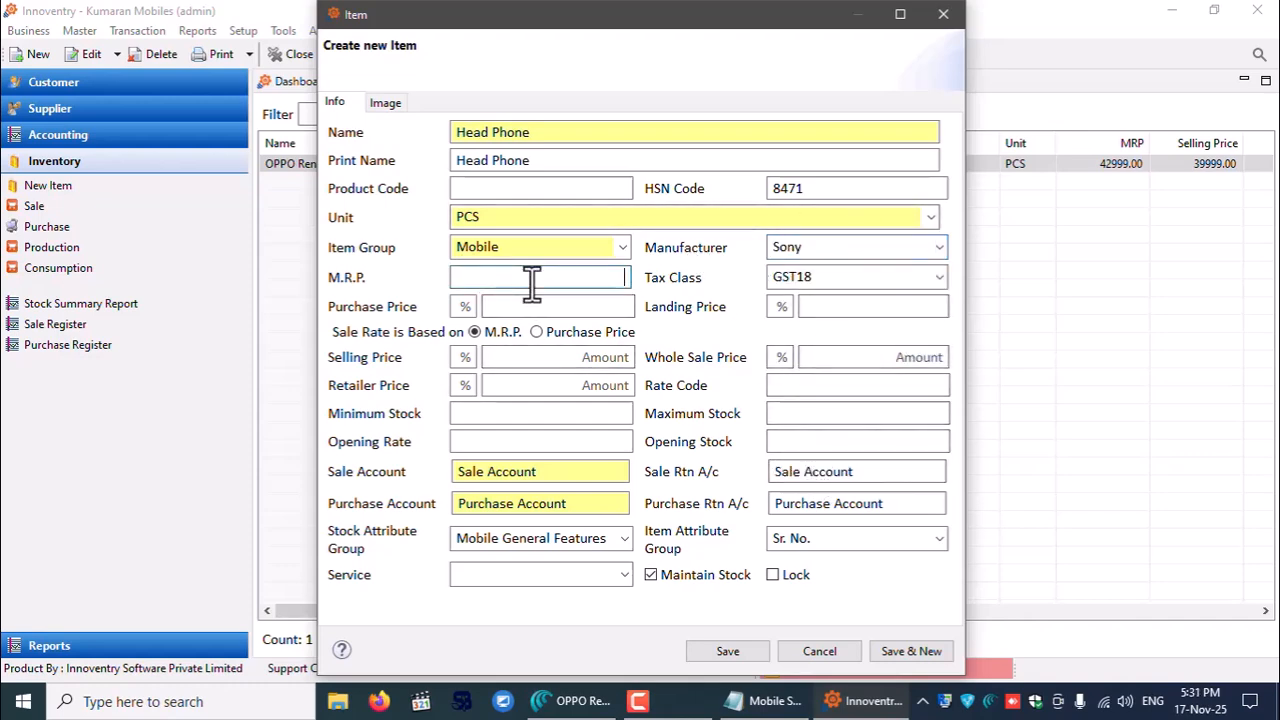
type("1499")
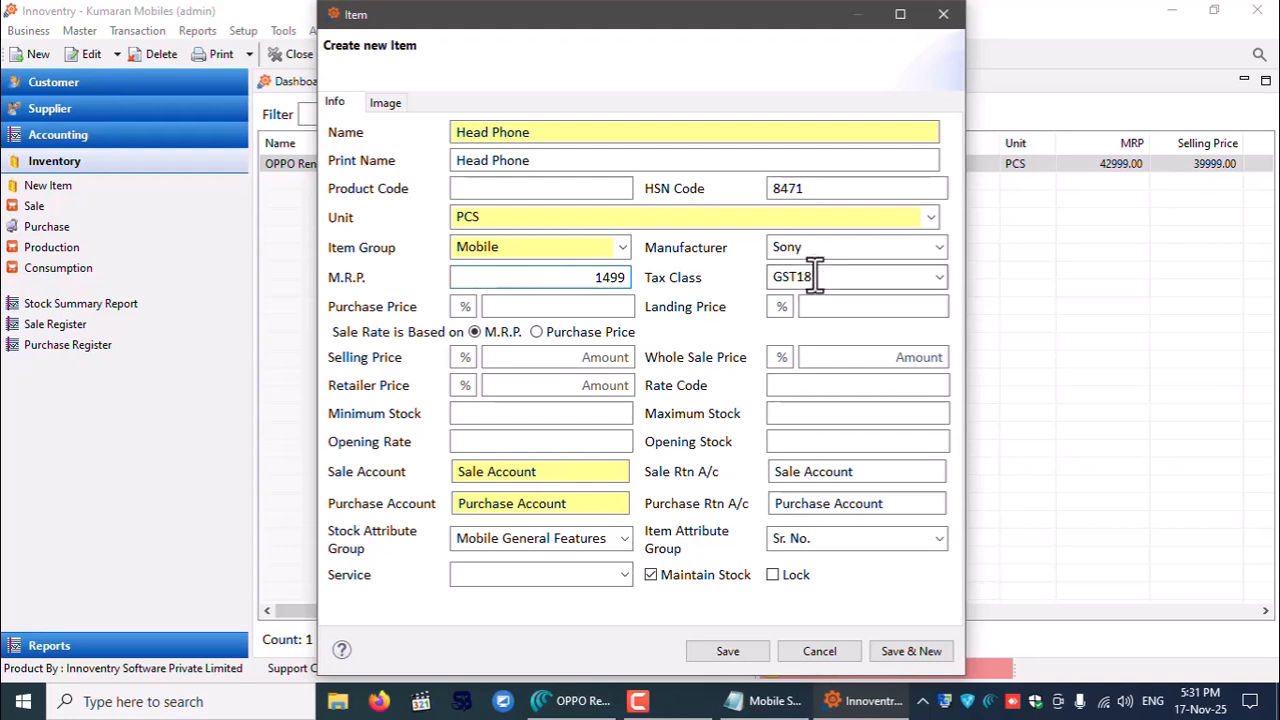
left_click(583, 360)
type("1299")
left_click(593, 390)
type("1199")
left_click(871, 357)
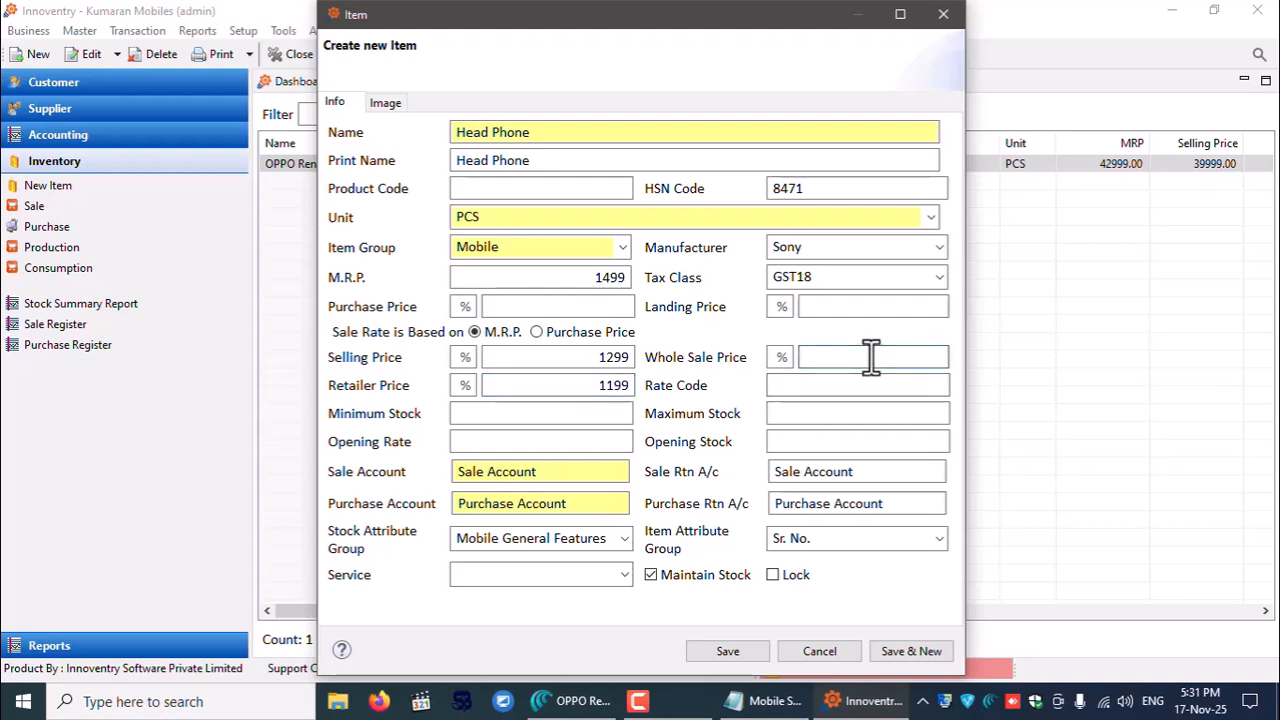
type("1010")
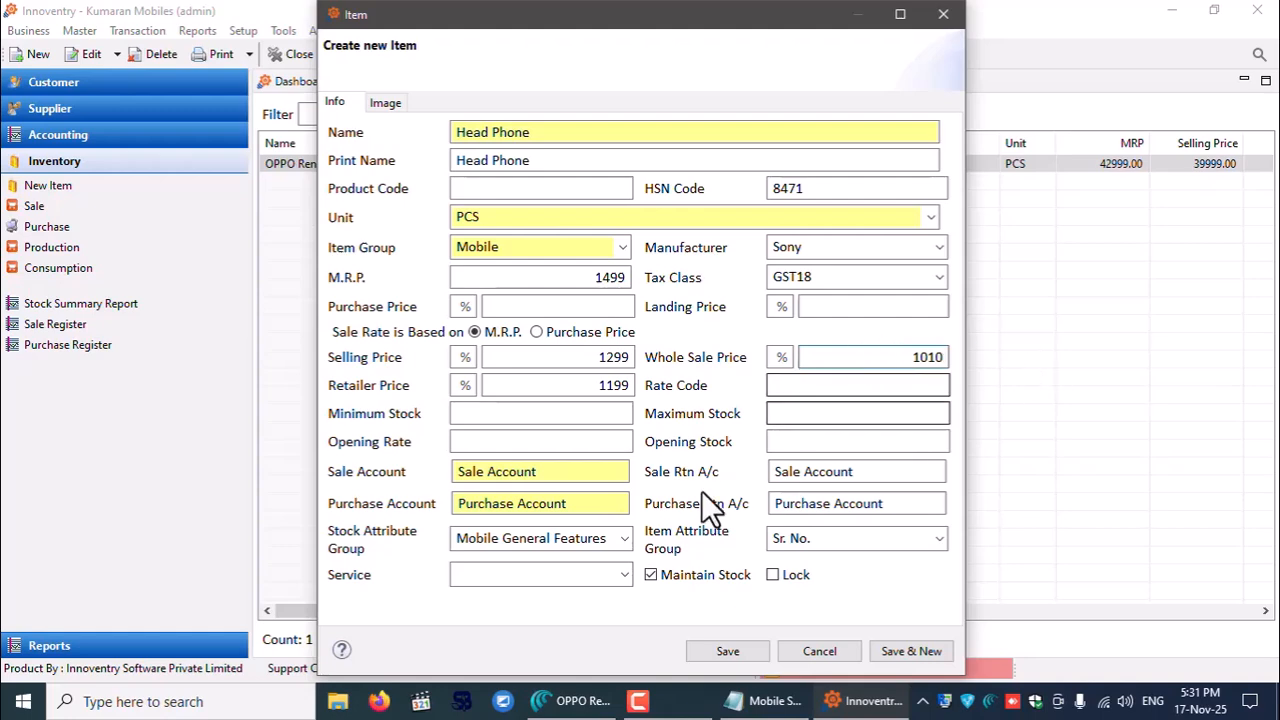
- Choose Warranty as the Stock Attribute Group and save the Head Phone item
left_click(625, 538)
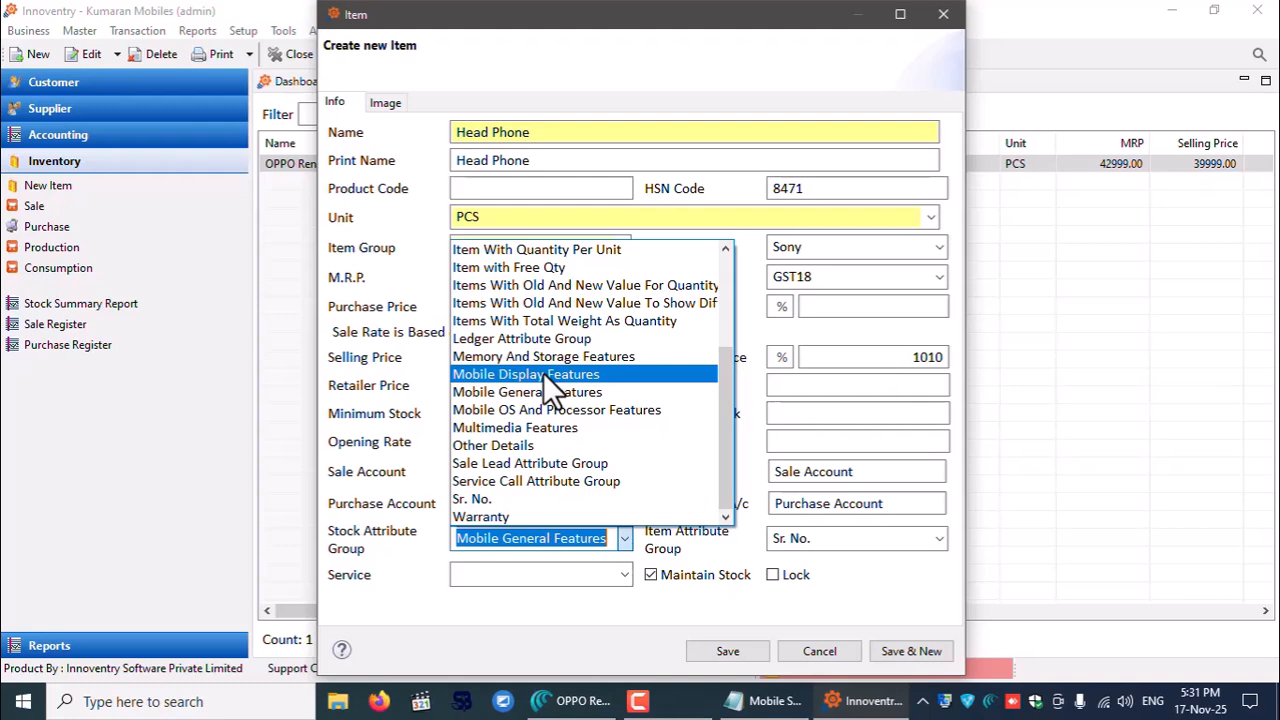
scroll(561, 346, "up", 2)
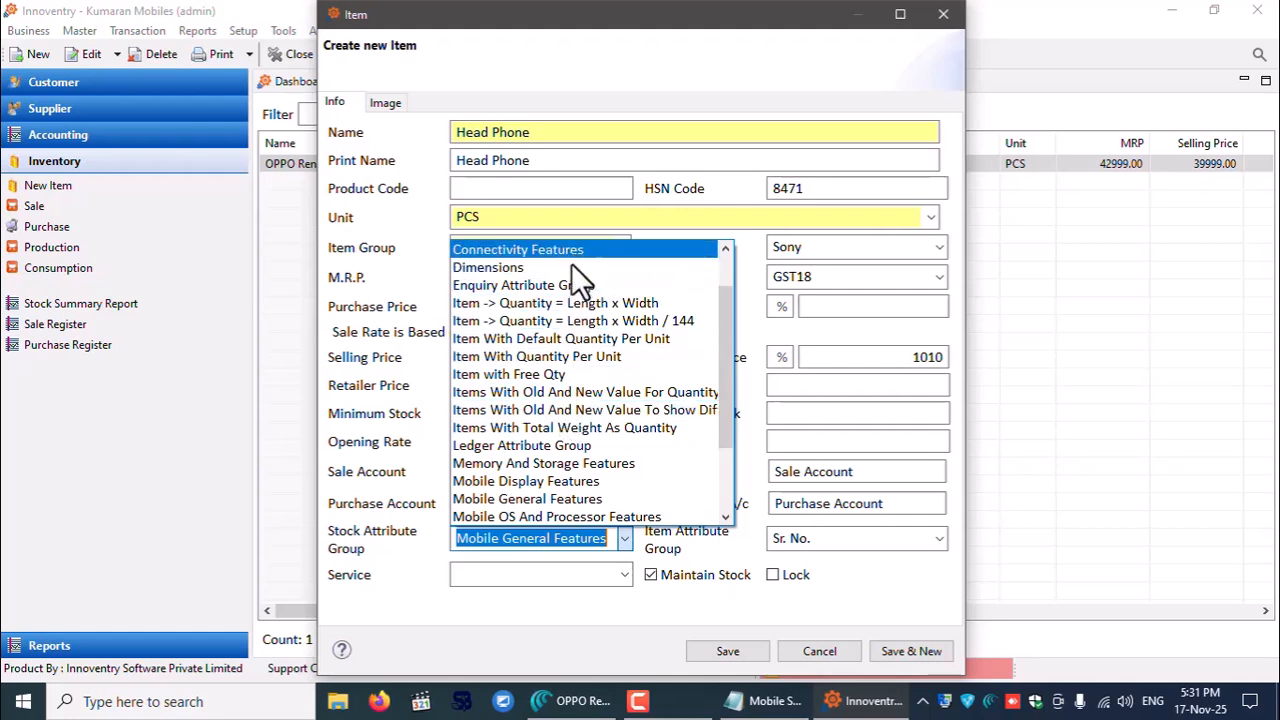
scroll(590, 505, "down", 1)
scroll(584, 500, "down", 2)
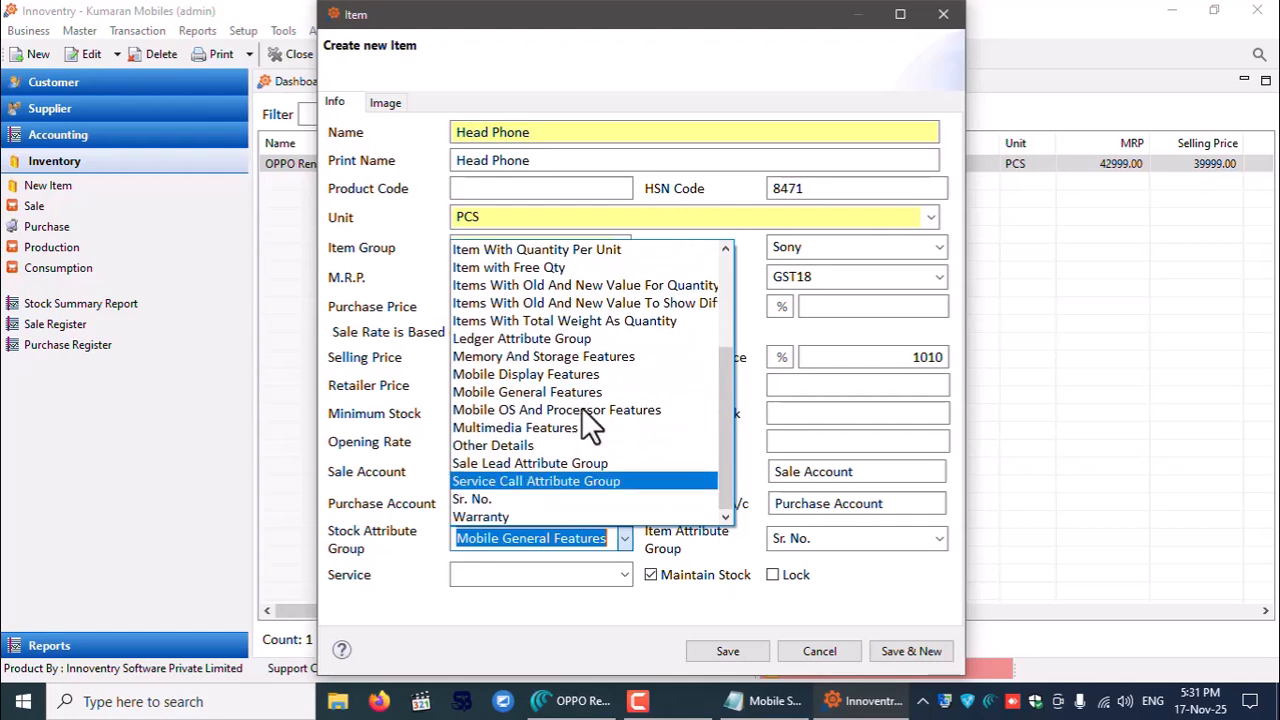
left_click(552, 518)
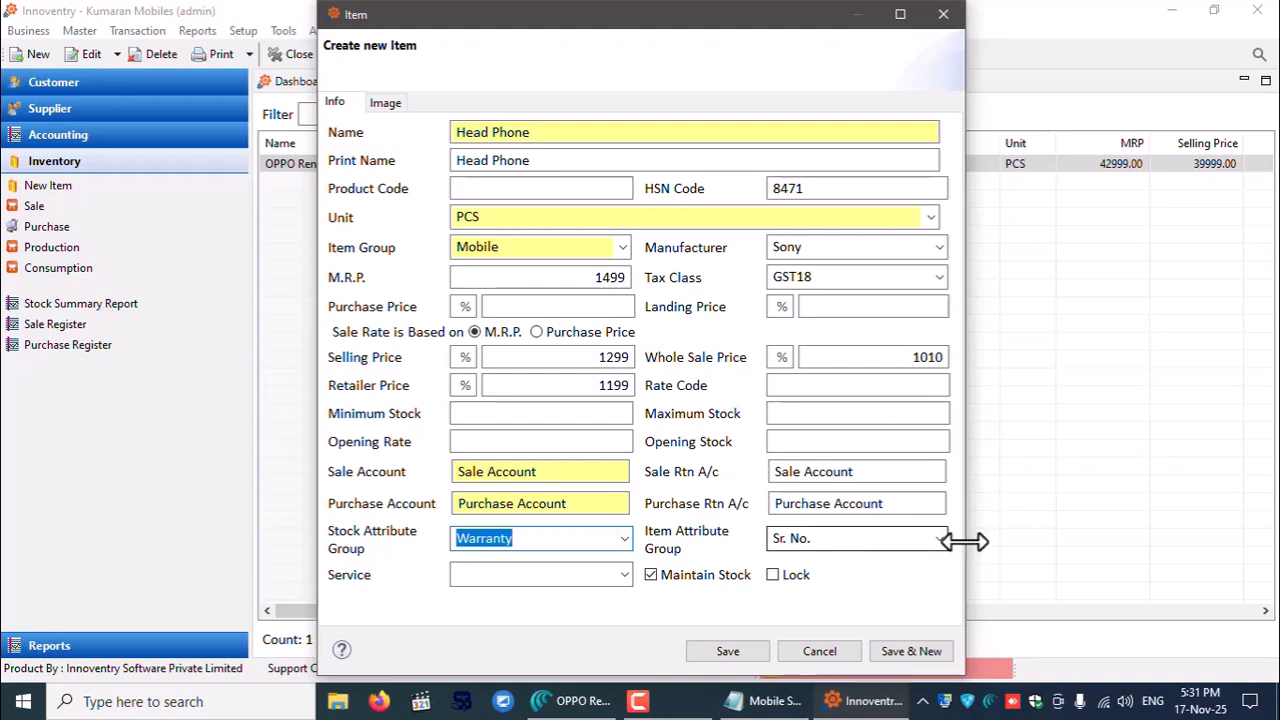
left_click(712, 651)
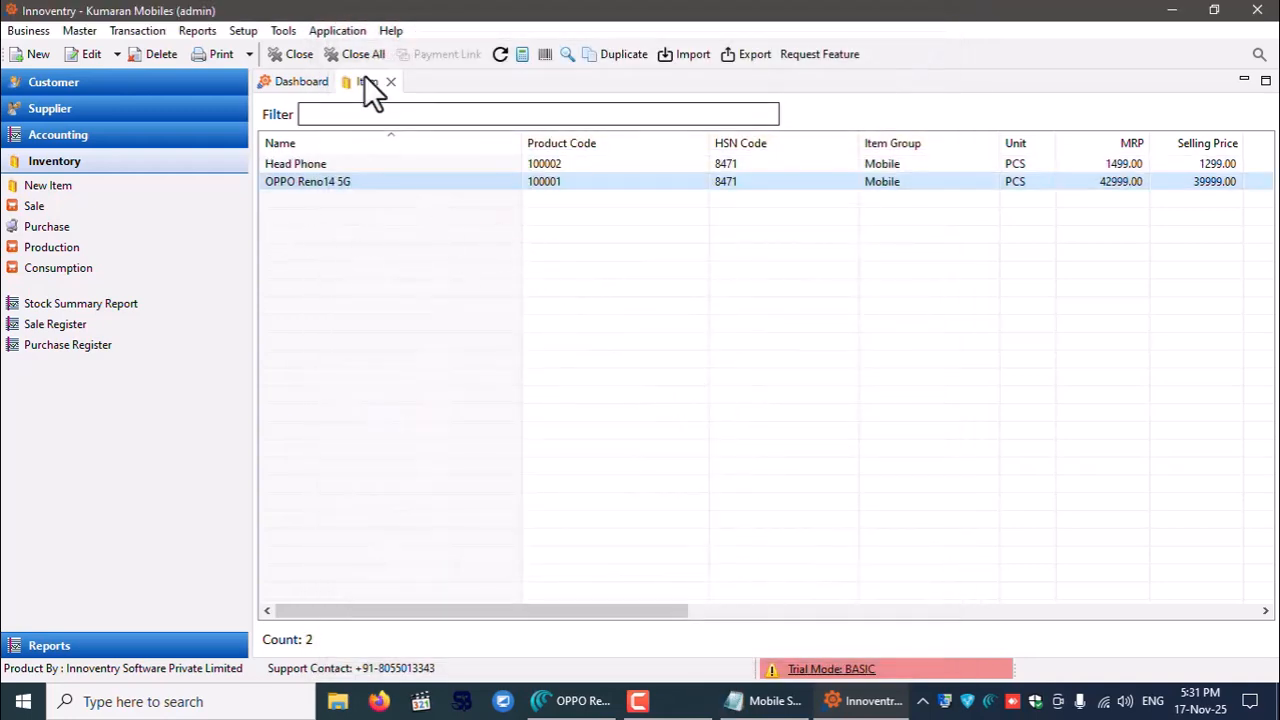
- Close the Item list and start a new Sale entry from Inventory
left_click(391, 82)
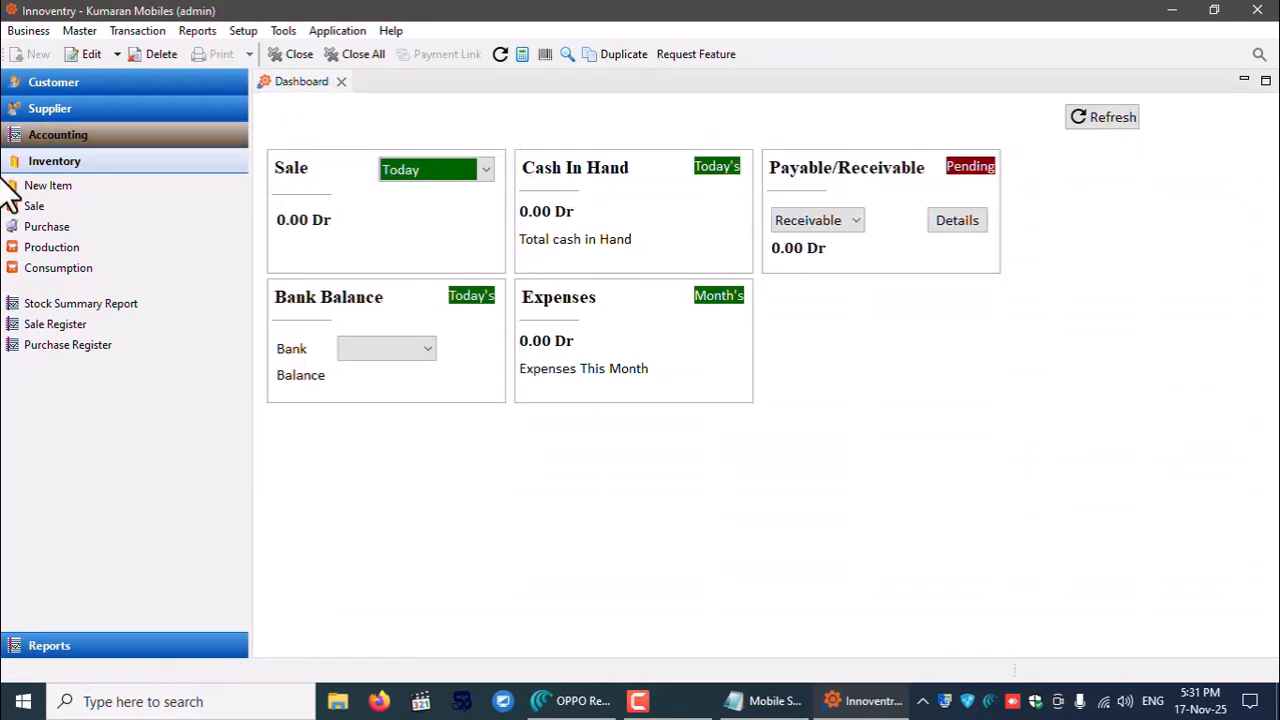
left_click(33, 207)
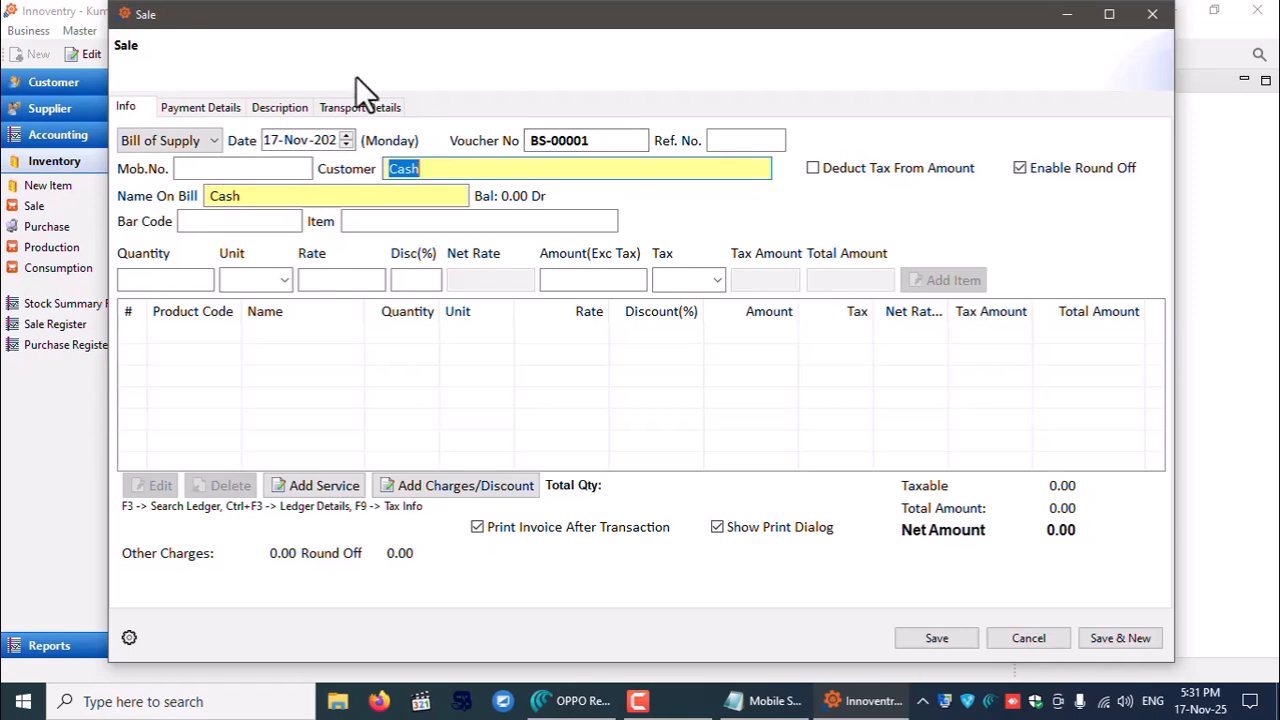
- Switch the sale's voucher type to Tax Invoice, giving voucher number INV-00001
left_click(189, 141)
left_click(166, 160)
left_click_drag(530, 140, 614, 138)
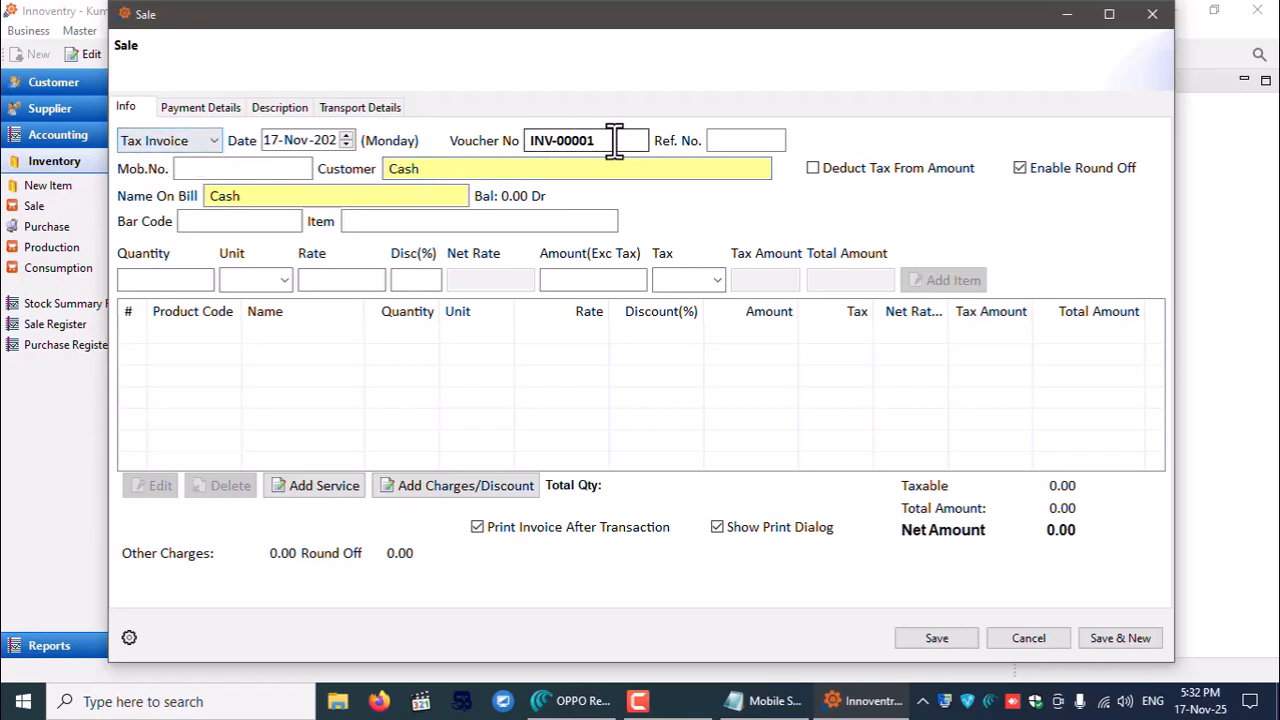
left_click(182, 144)
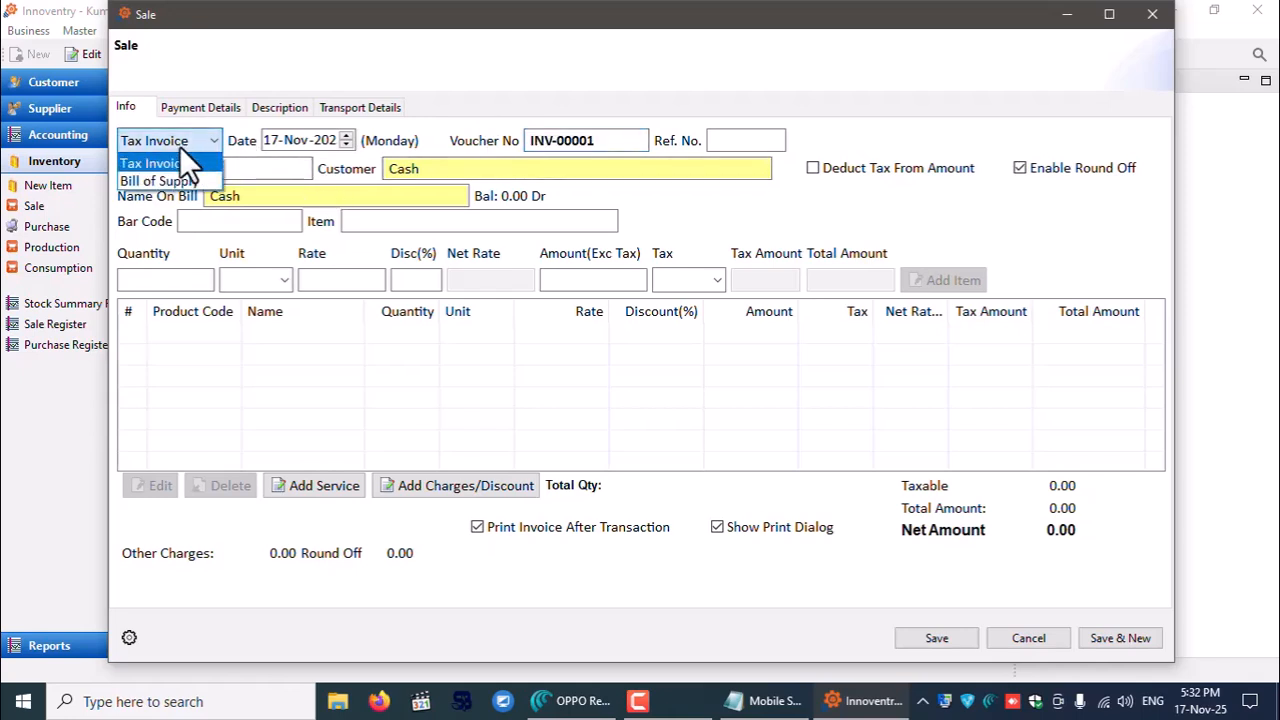
left_click(165, 183)
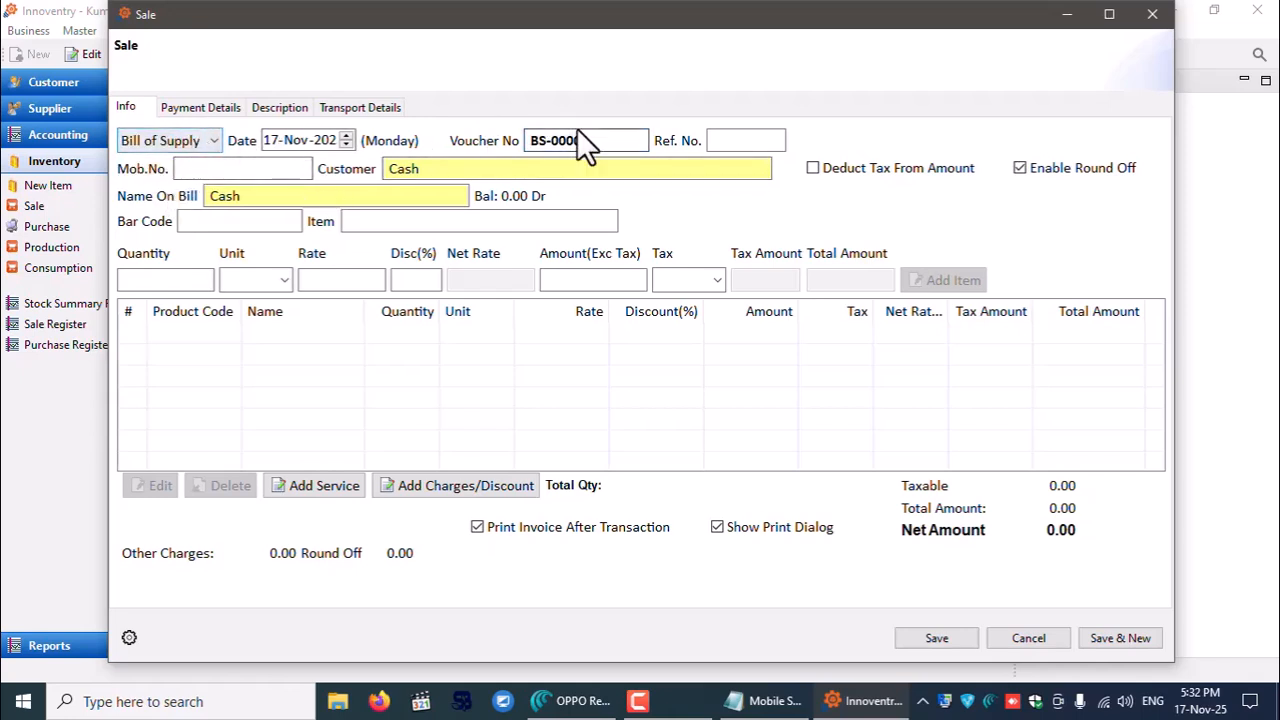
left_click_drag(600, 140, 464, 139)
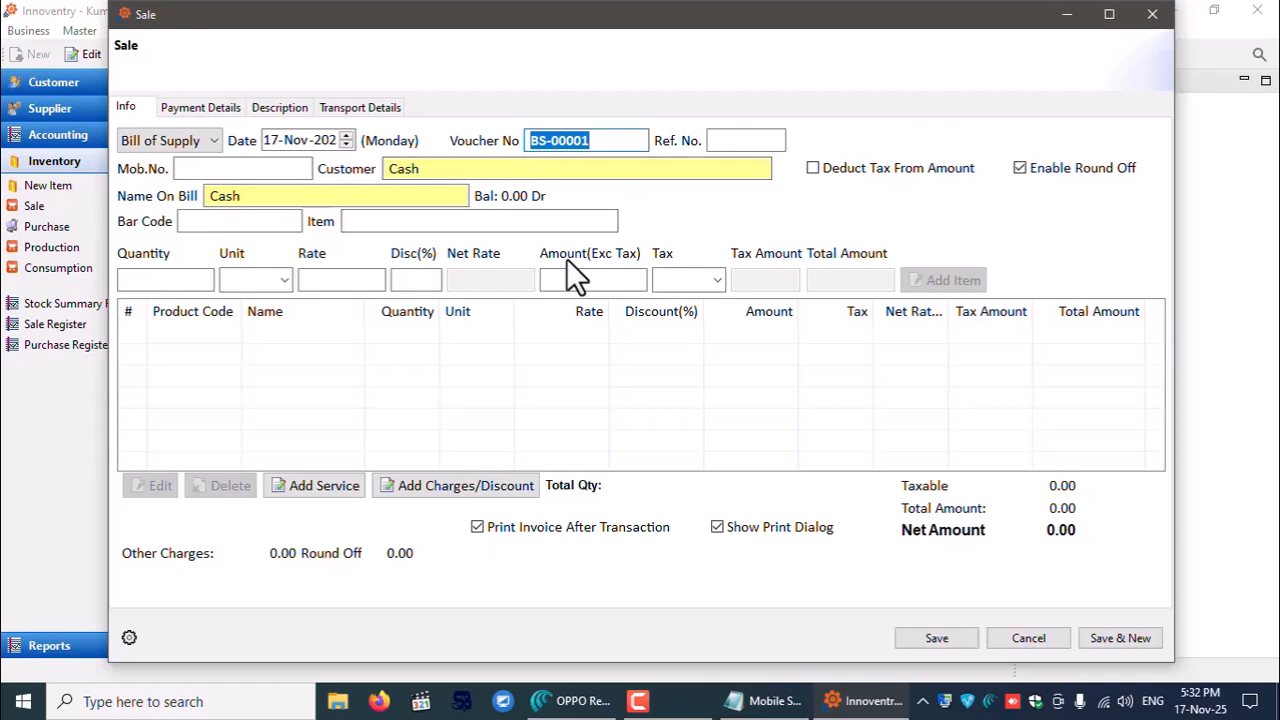
left_click(157, 140)
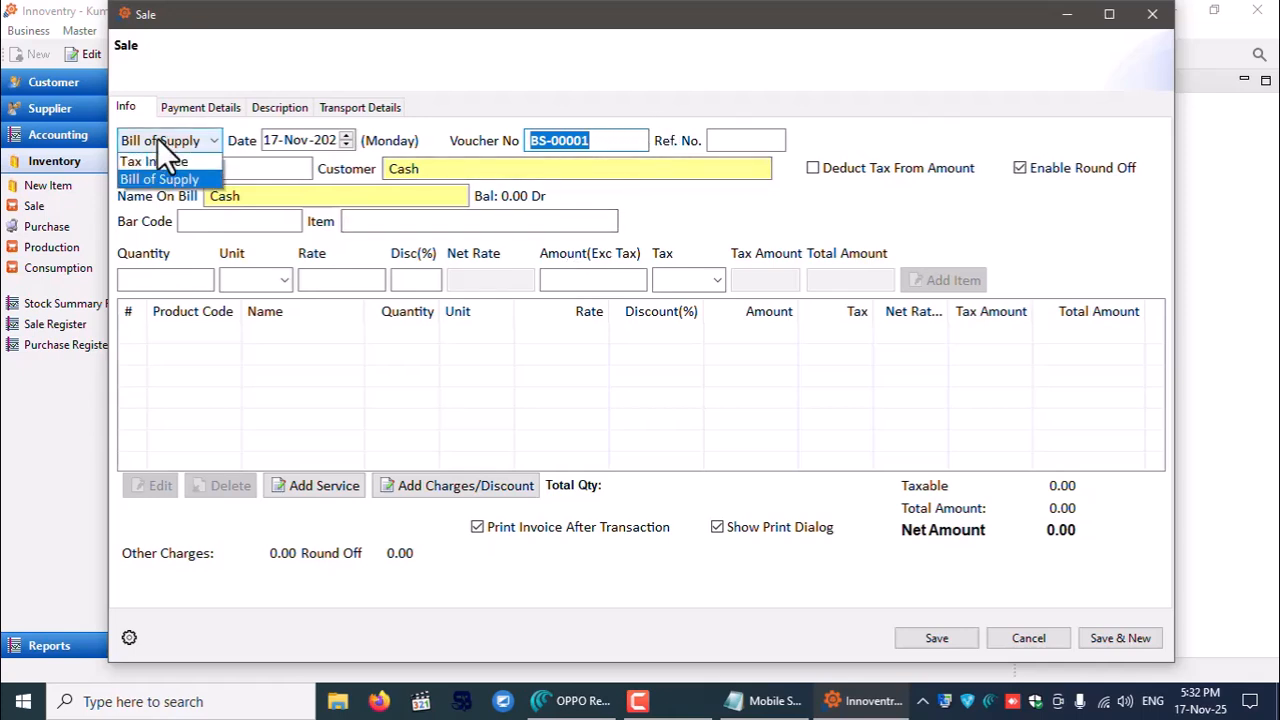
left_click(147, 163)
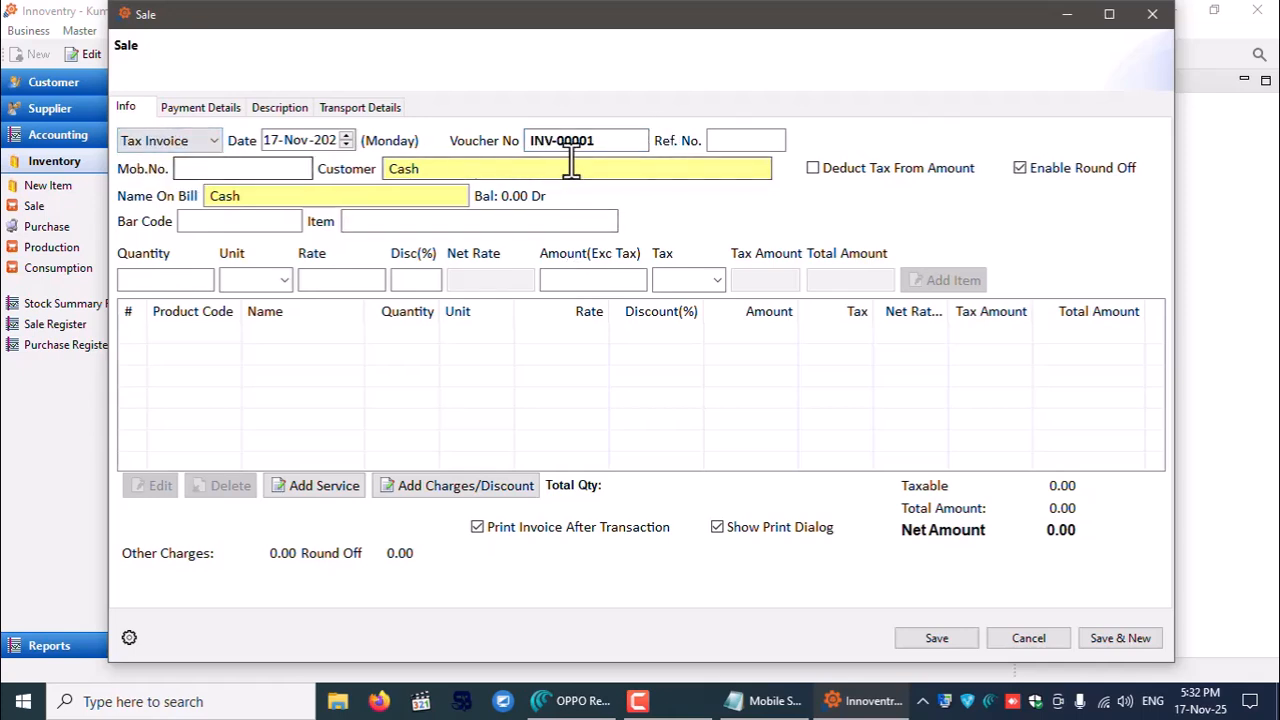
- Enter the customer's mobile number, then the item bar code to bring up item selection
left_click(215, 168)
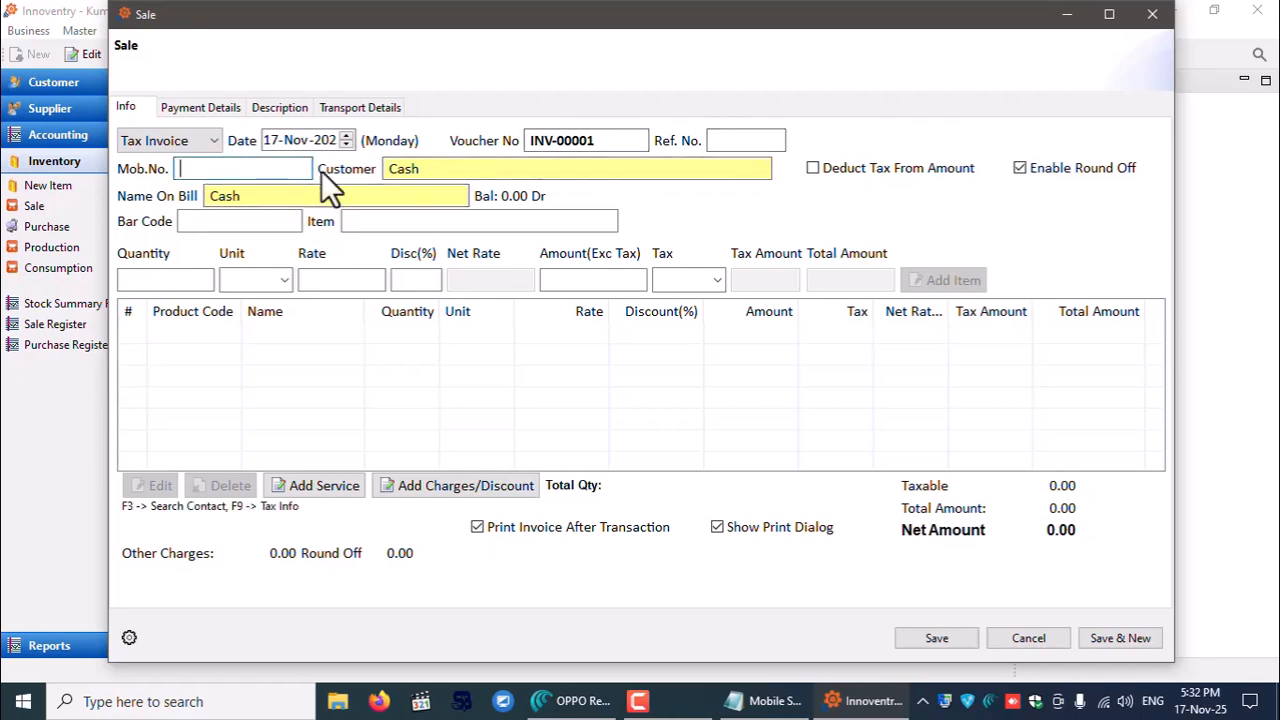
left_click(423, 168)
left_click(251, 167)
type("987654321")
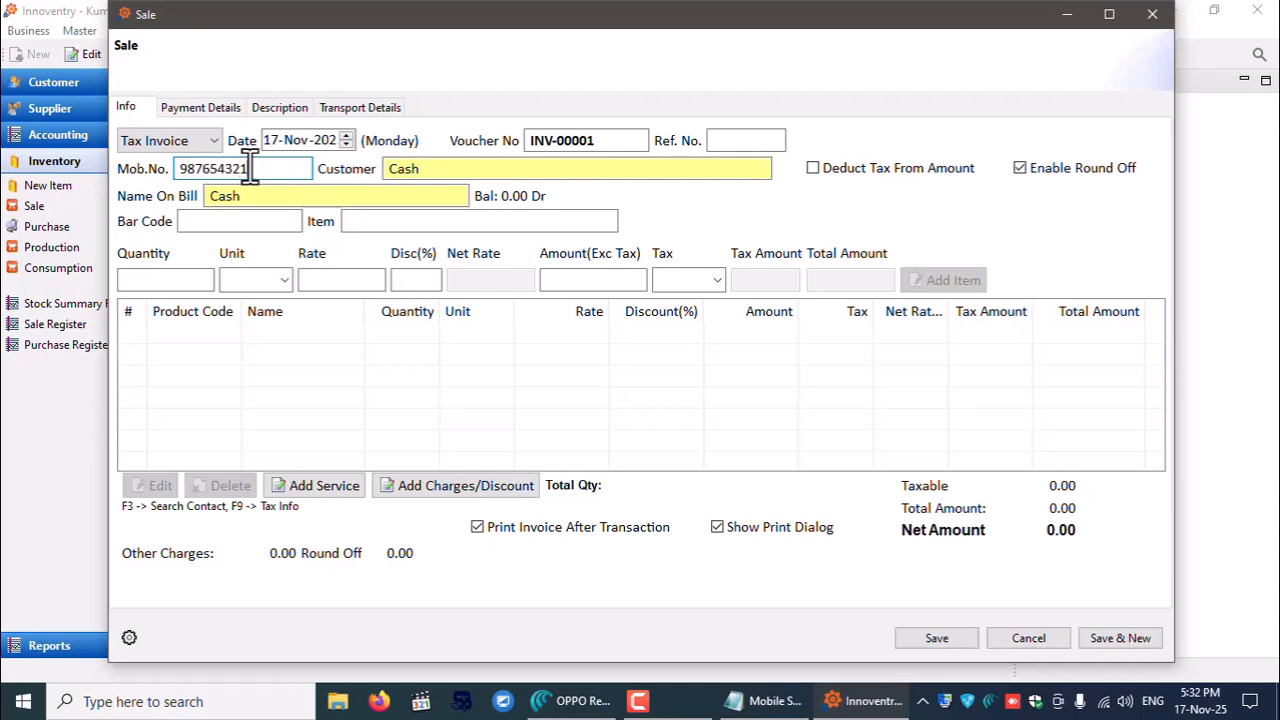
key("Return")
key("Return")
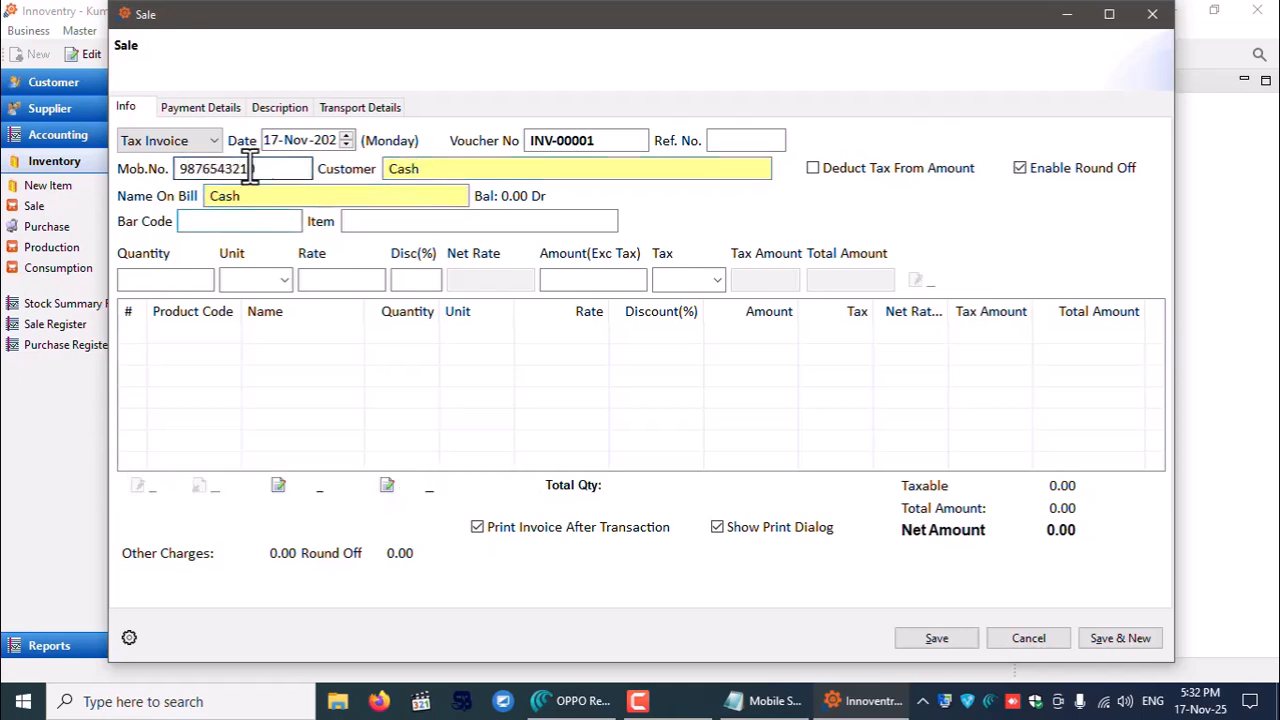
type("10000")
type("3")
key("Return")
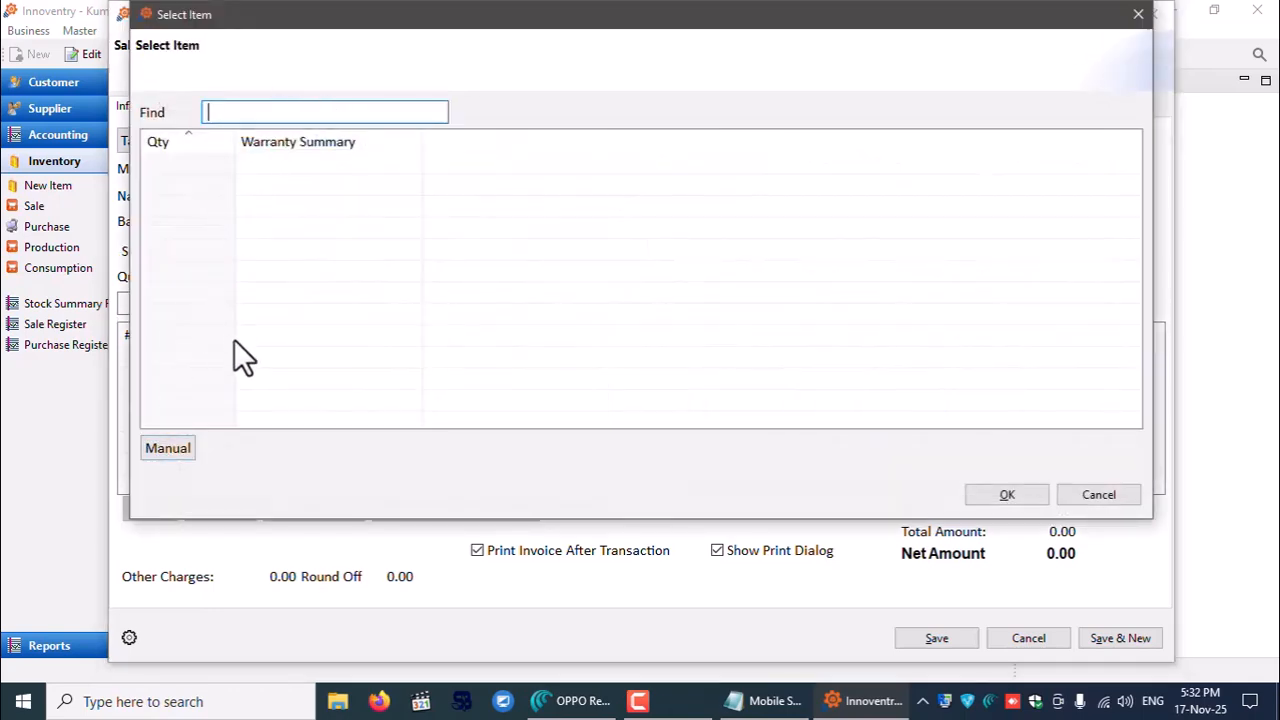
- Add a Head Phone line with quantity 1 and a 6 Month Warranty, then delete that line
left_click(168, 450)
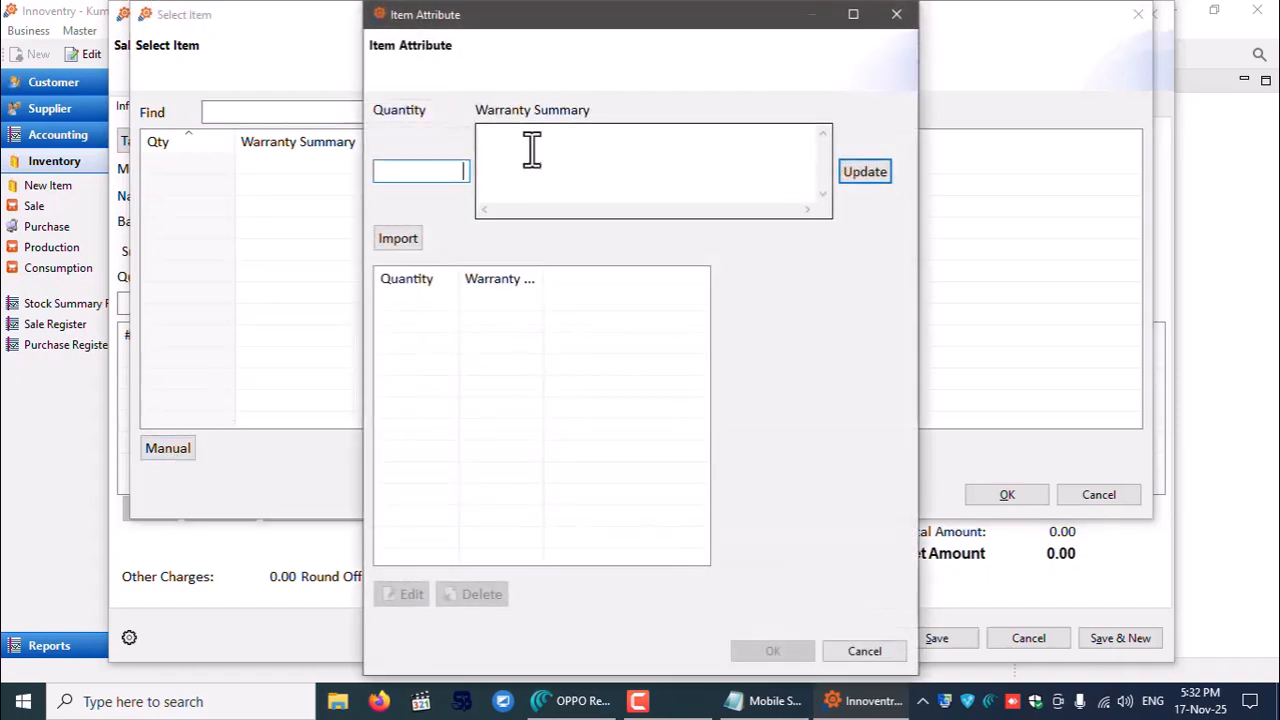
type("1")
left_click(560, 178)
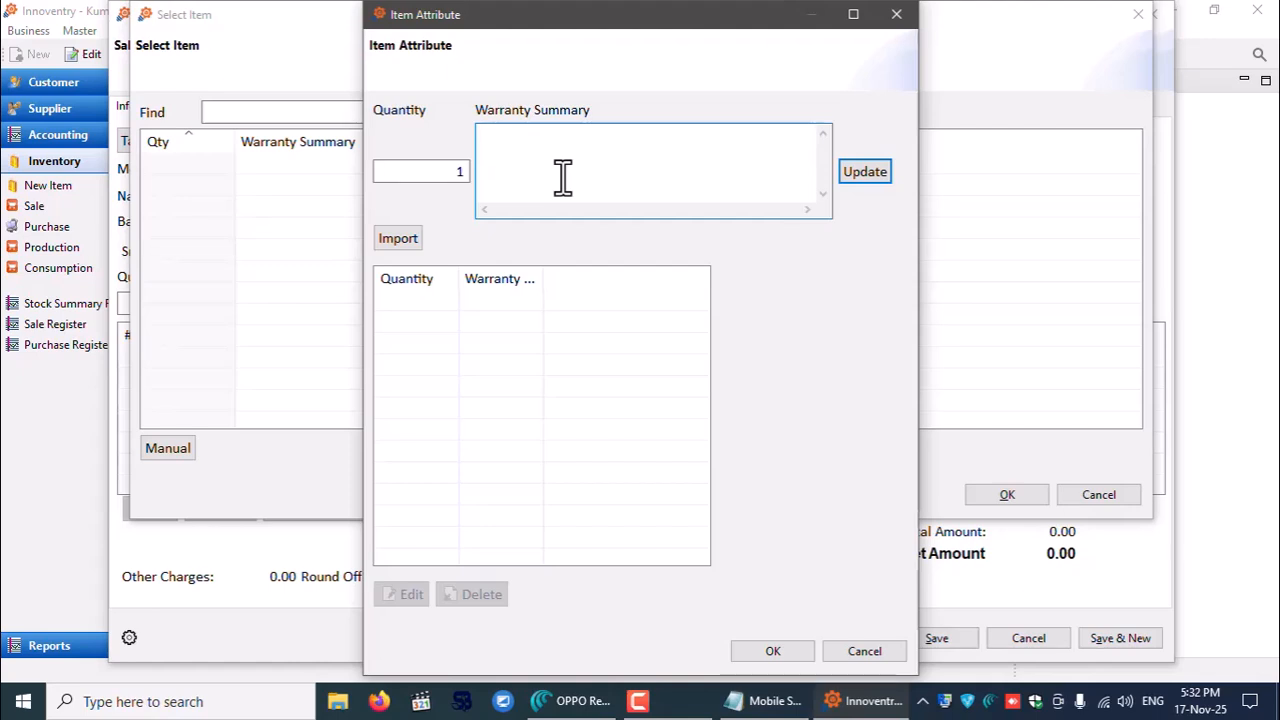
type("6 Month Warranty")
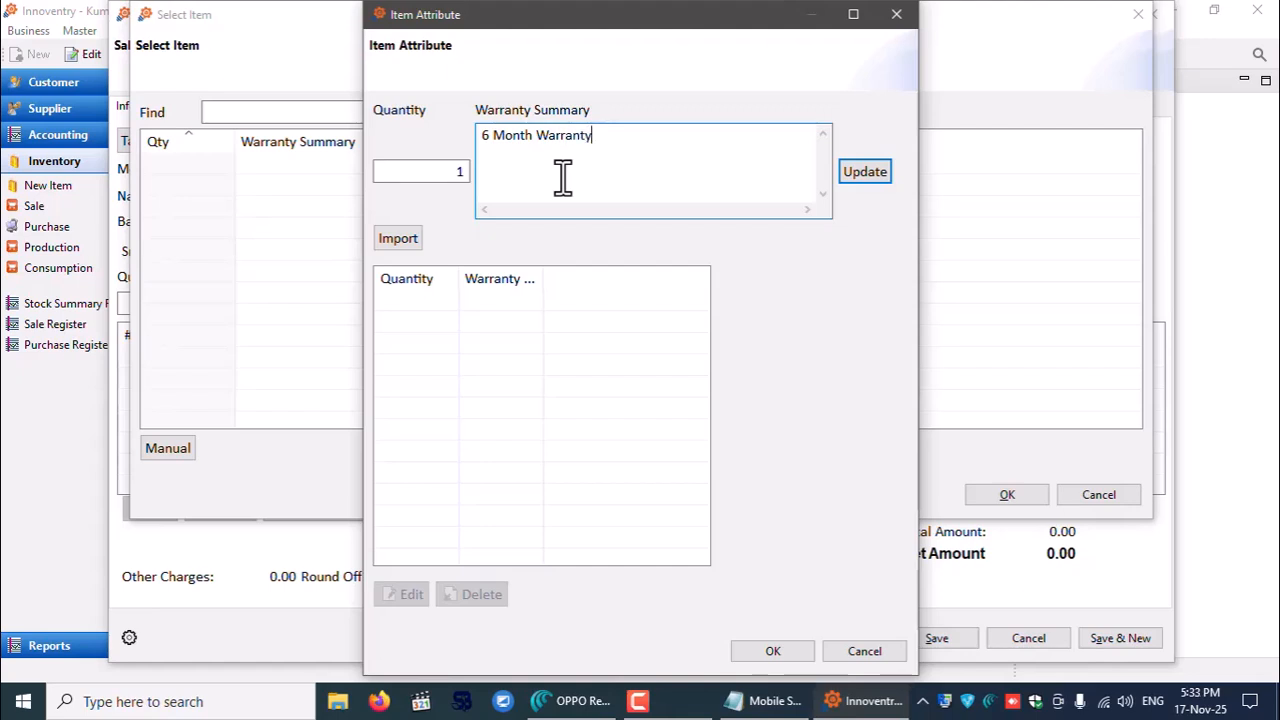
left_click(860, 178)
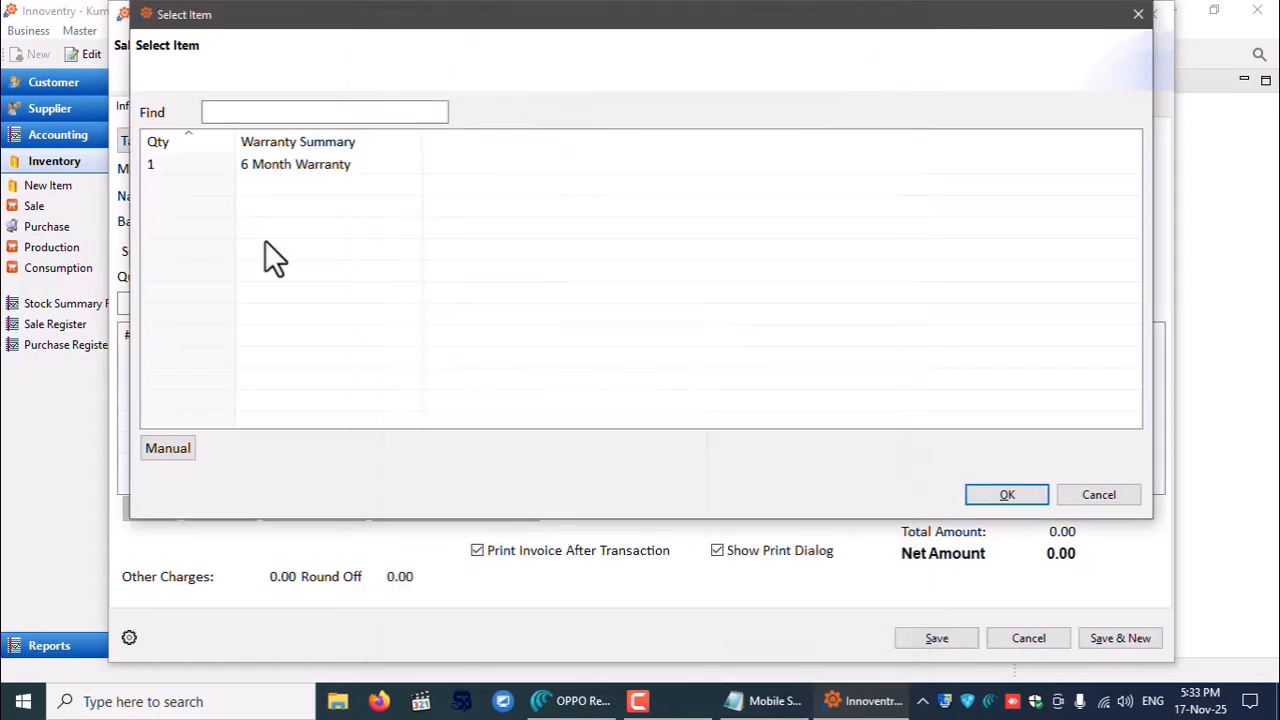
left_click(235, 168)
left_click(1000, 500)
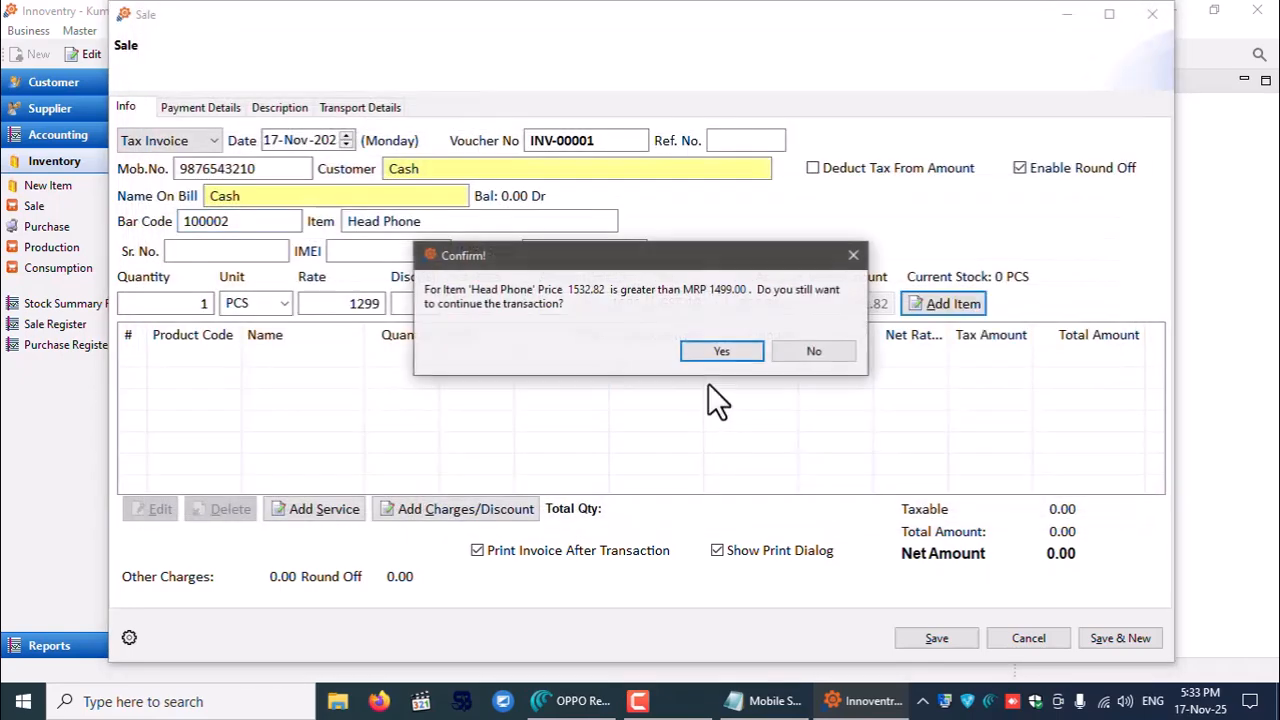
left_click(739, 350)
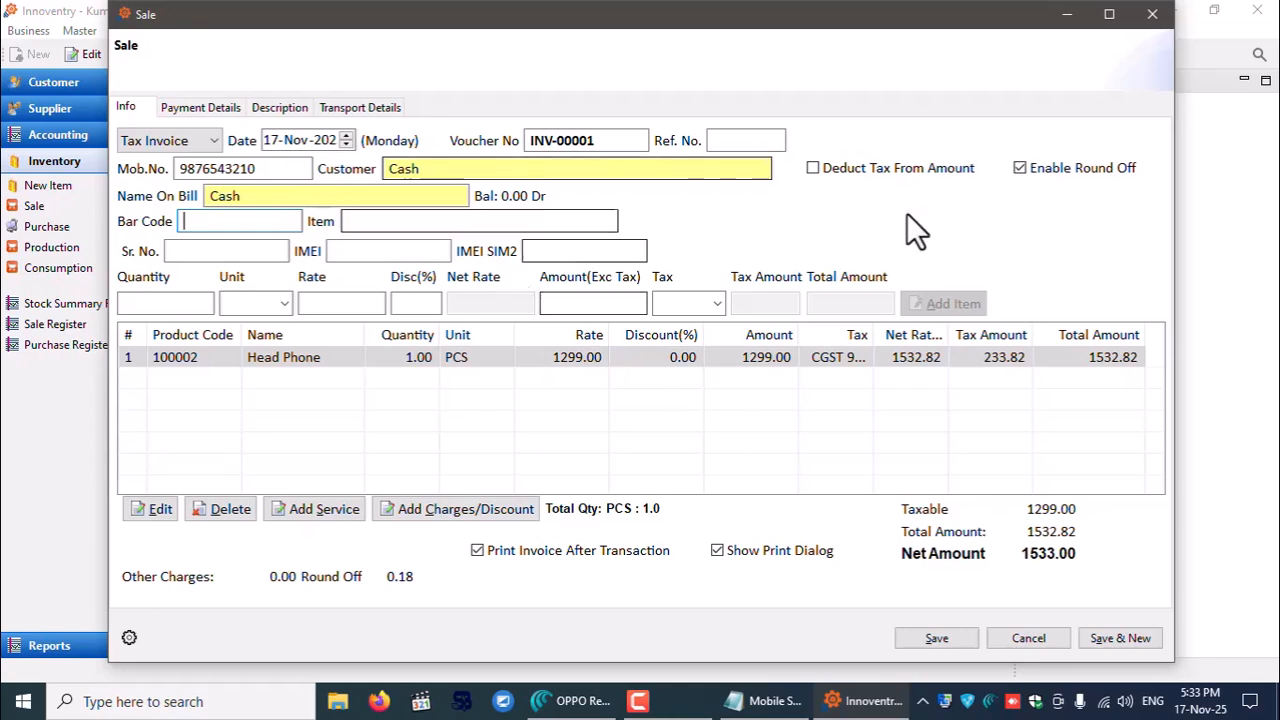
left_click(321, 358)
left_click(218, 509)
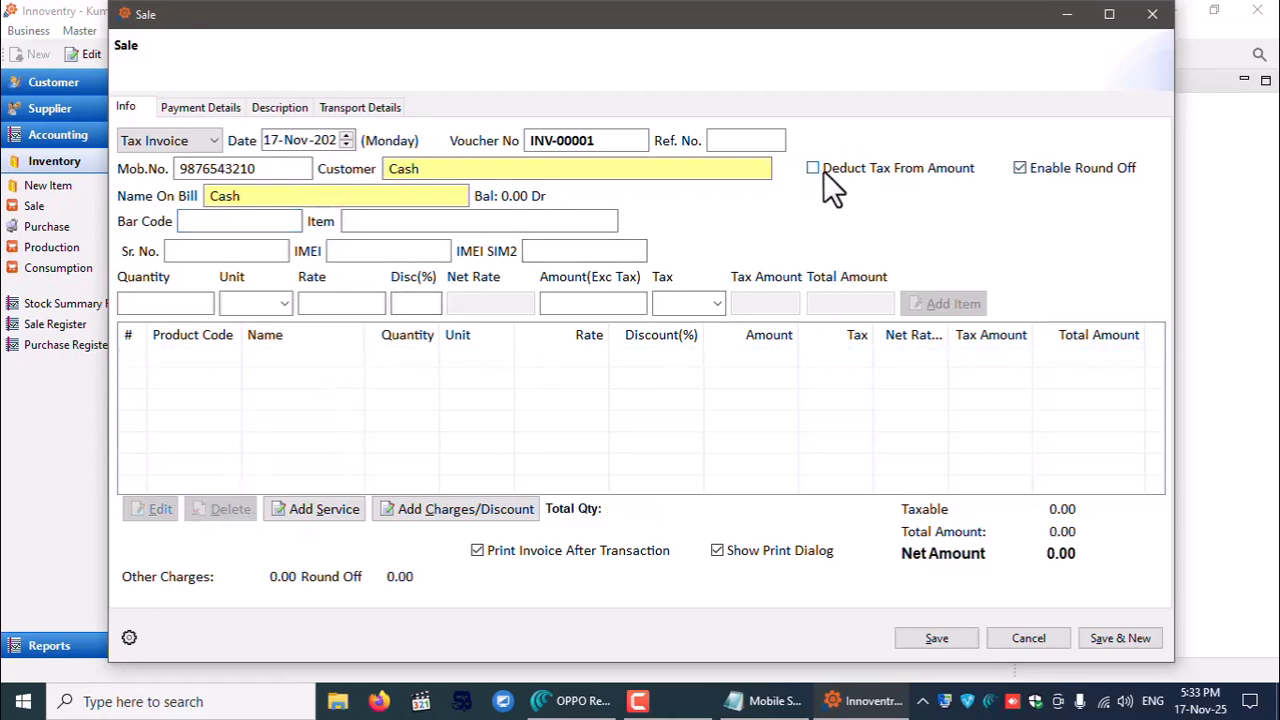
- Turn on Deduct Tax From Amount and load Head Phone at rate 1299 with GST 18
left_click(871, 170)
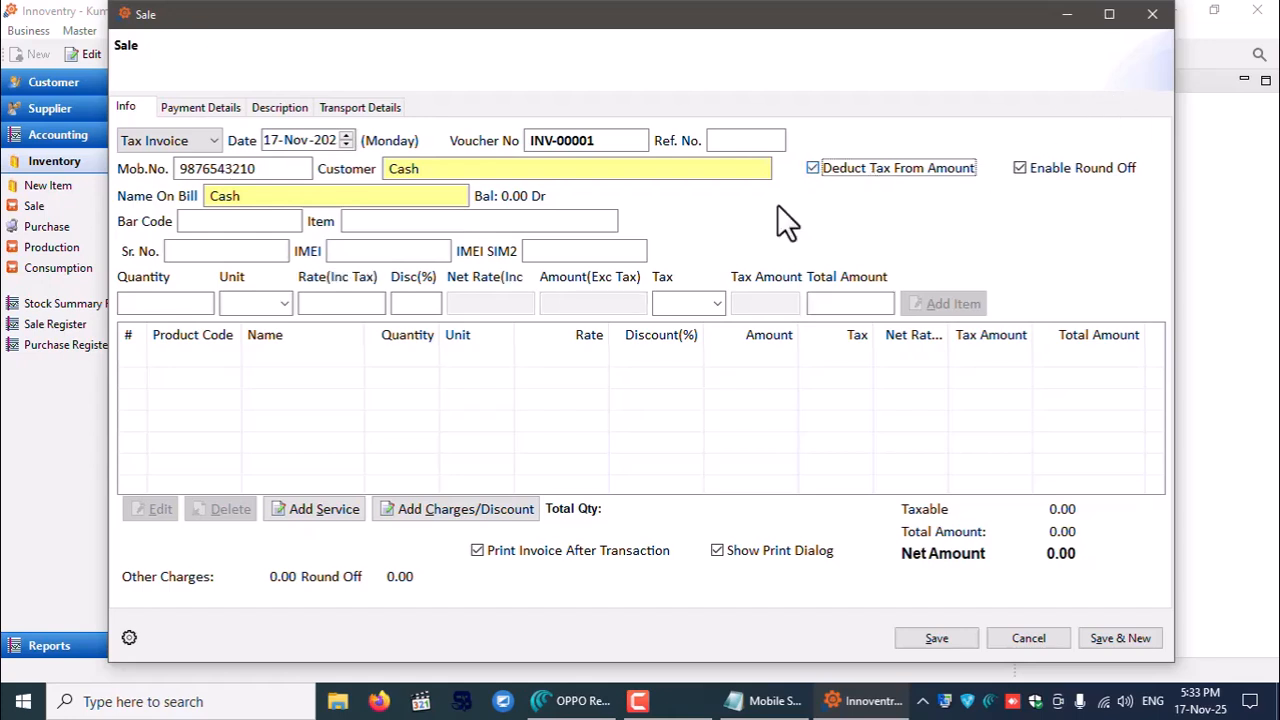
left_click(385, 222)
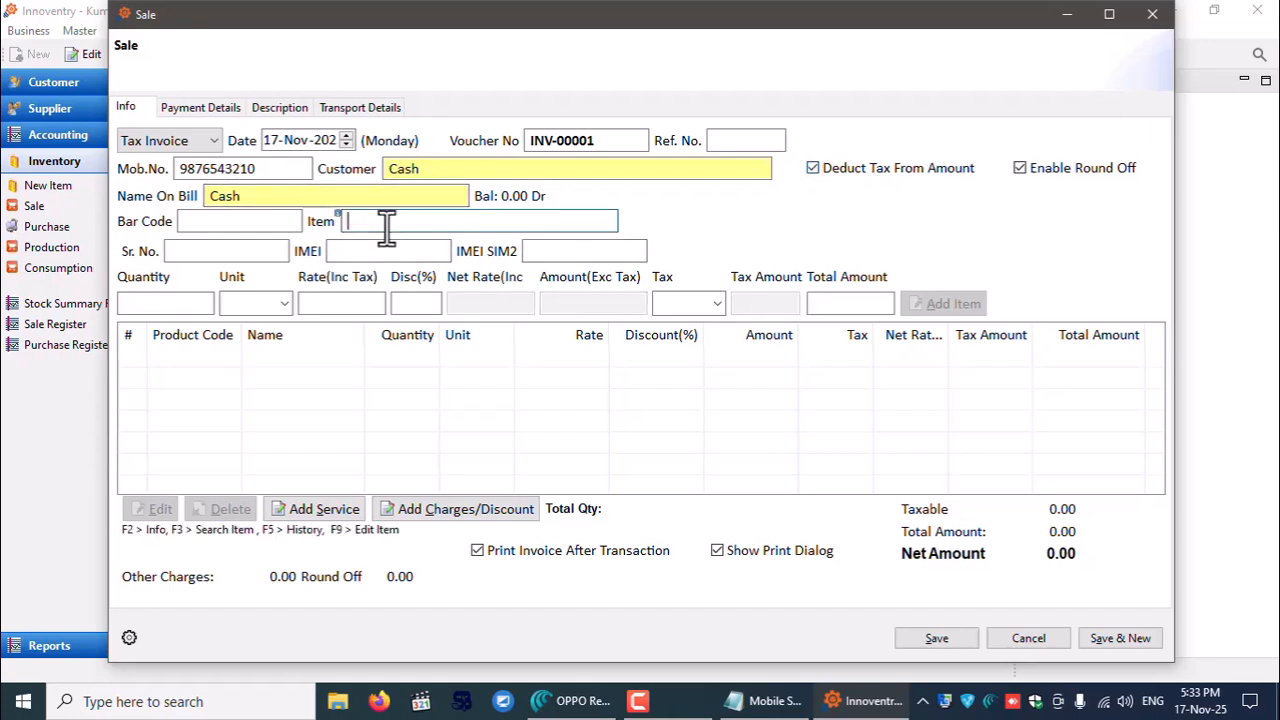
left_click(278, 223)
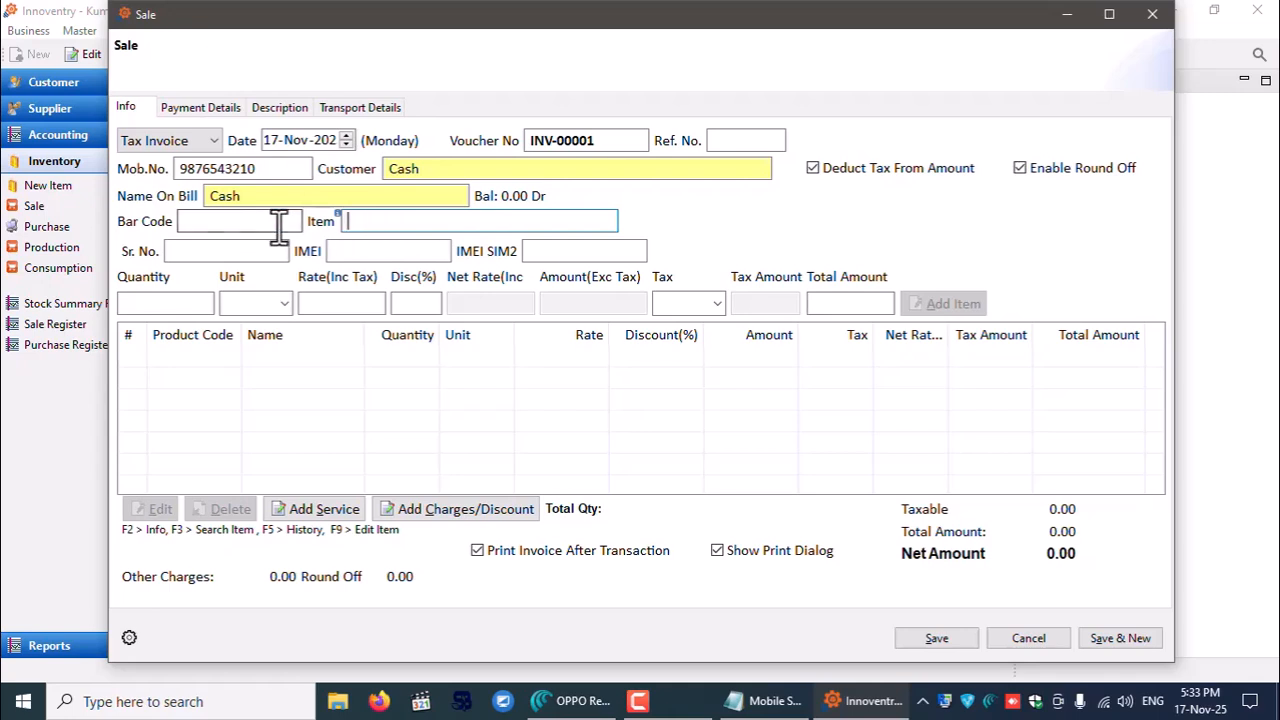
left_click(406, 223)
type("hea")
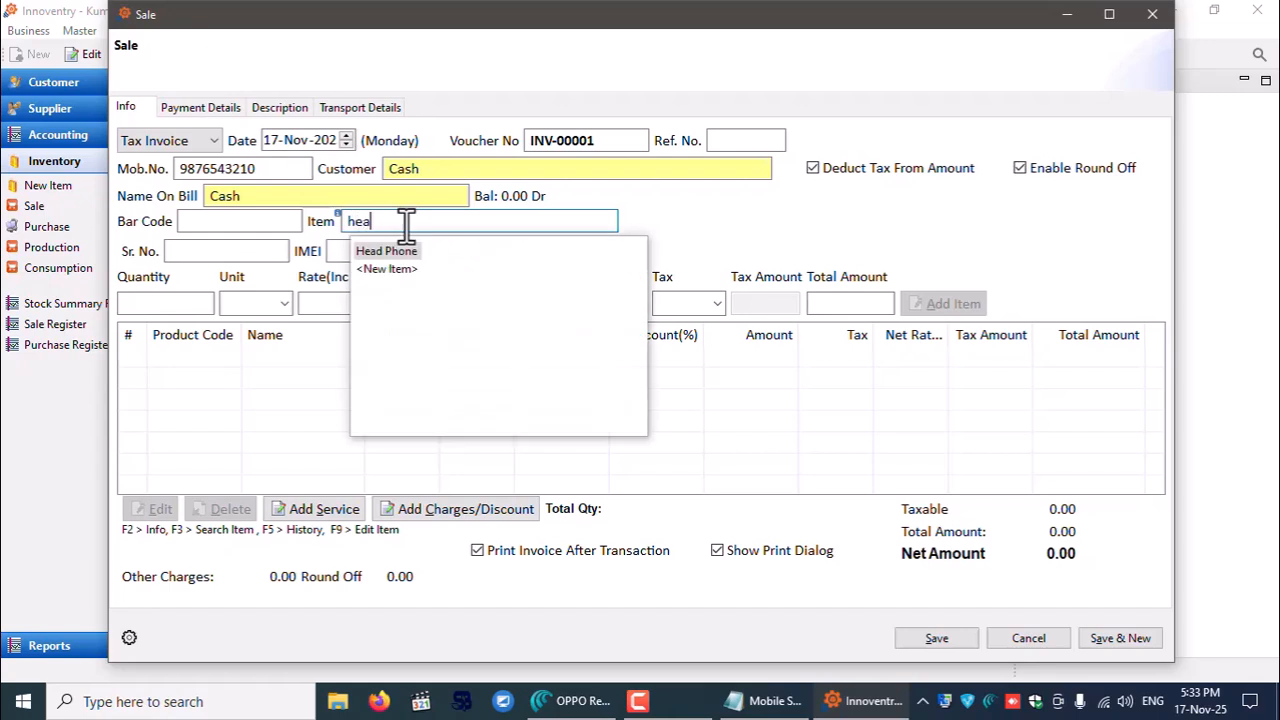
key("Return")
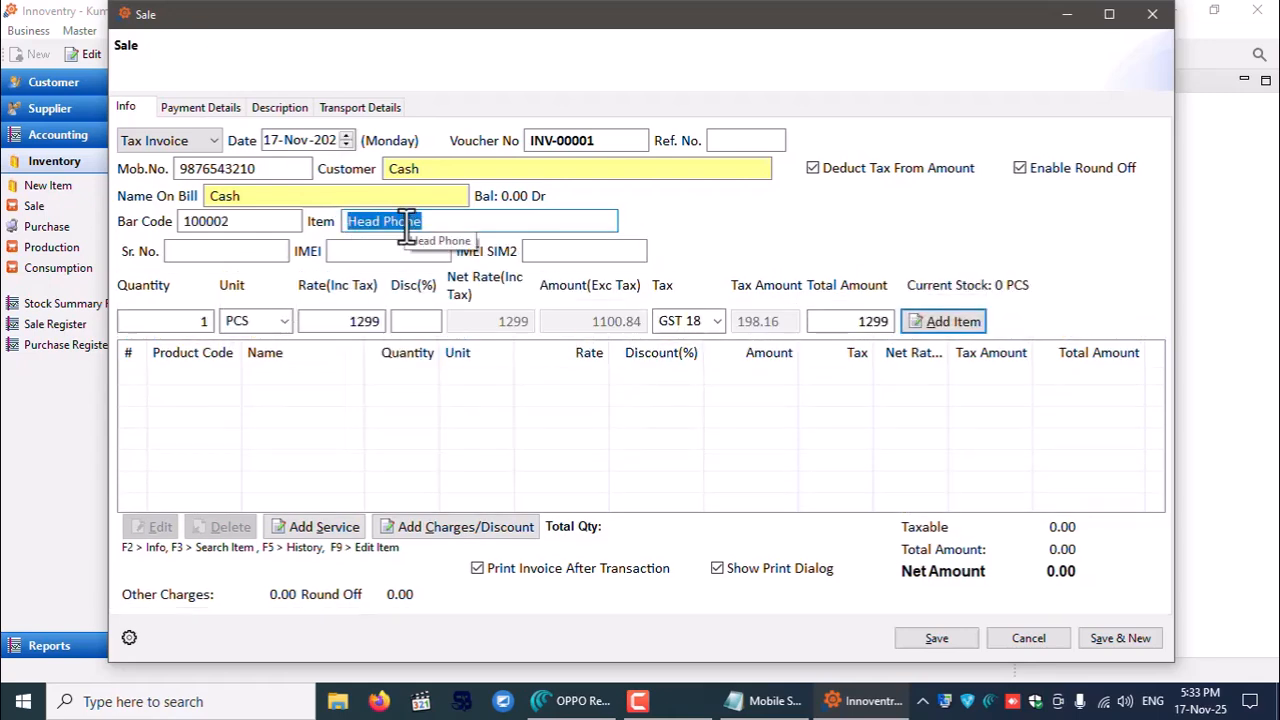
key("Return")
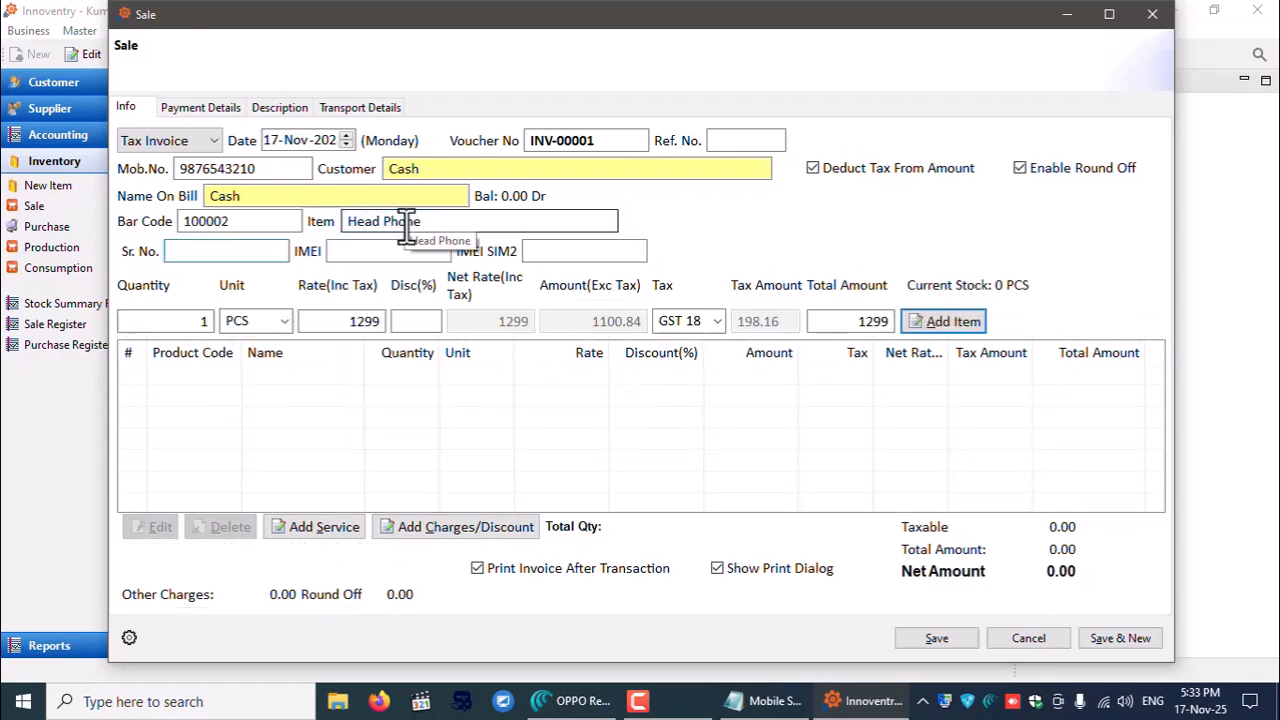
- Check the serial number and IMEI entries, then reselect the Head Phone item name
left_click_drag(452, 220, 257, 222)
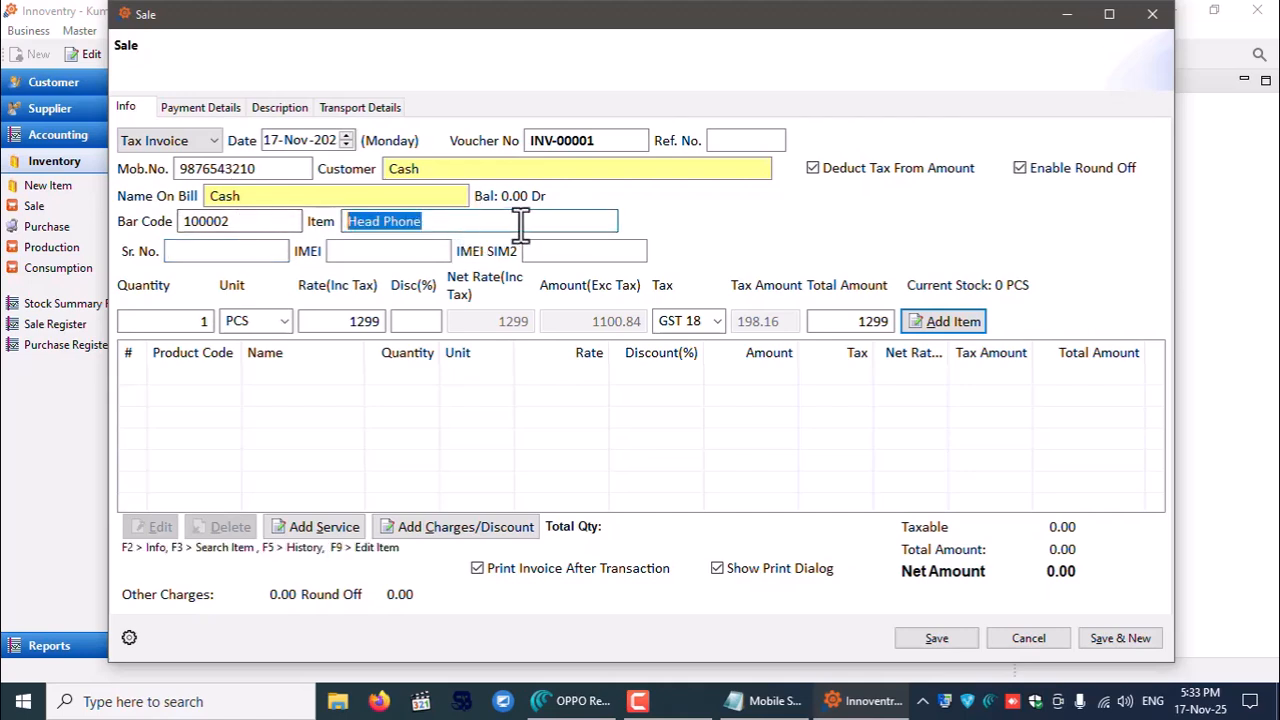
left_click(228, 257)
left_click(343, 251)
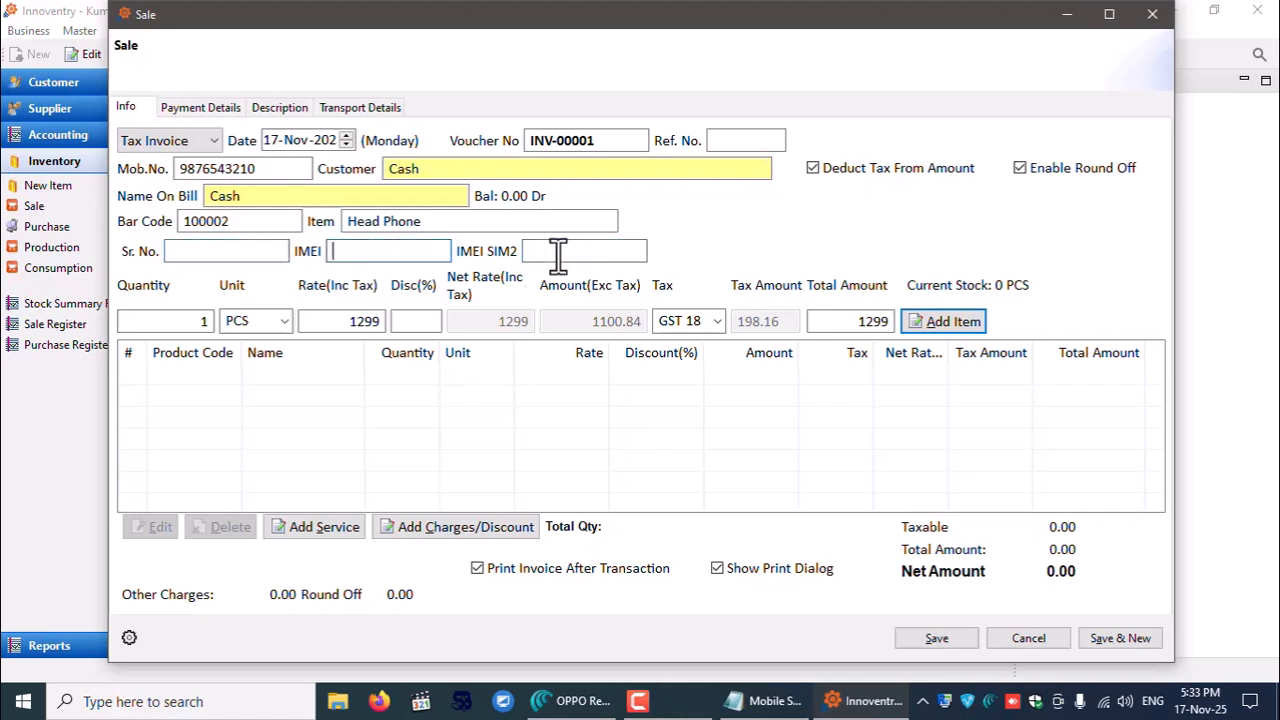
left_click_drag(408, 223, 263, 226)
- Replace the entry item with OPPO Reno14 5G and locate its serial and IMEI fields
key("BackSpace")
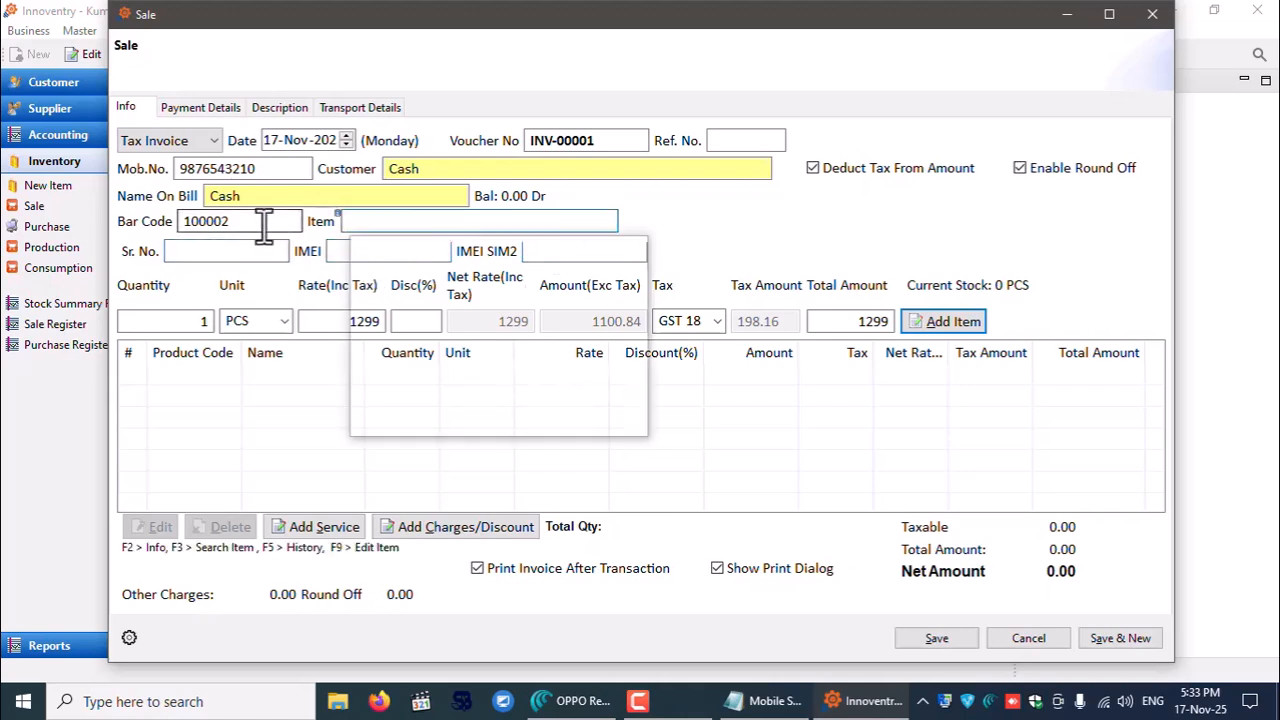
type("o")
key("Return")
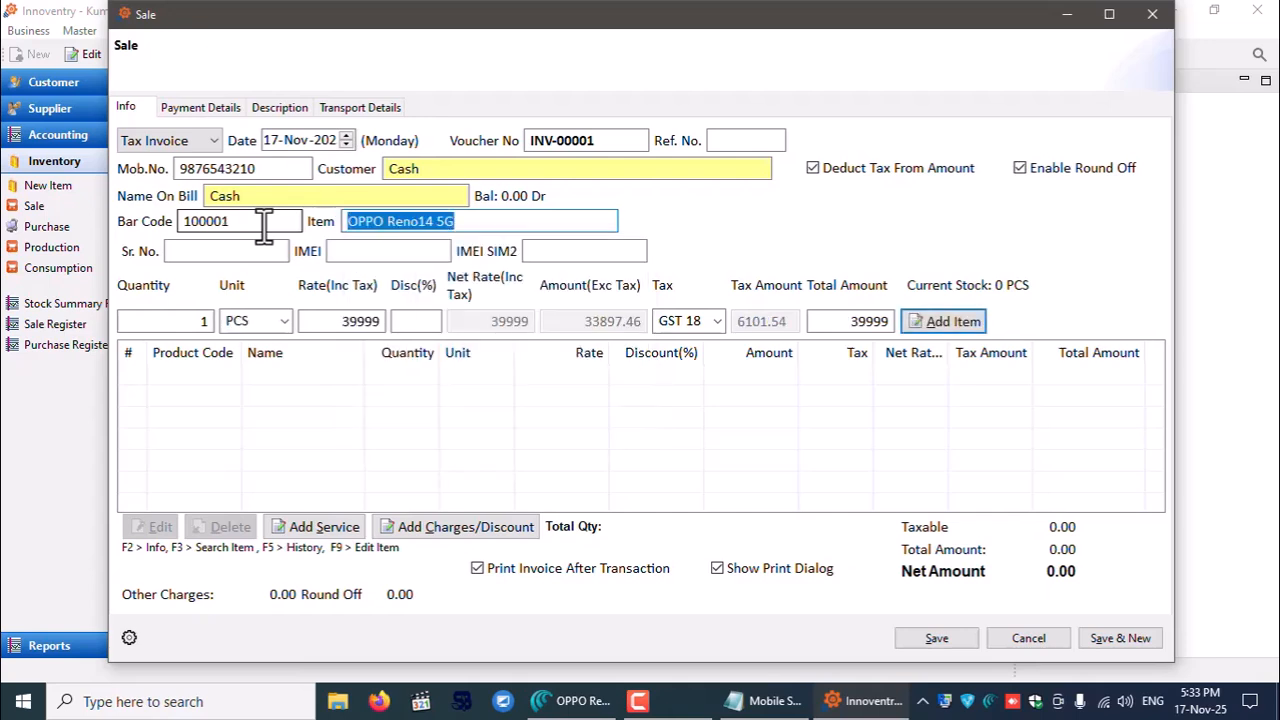
left_click(574, 251)
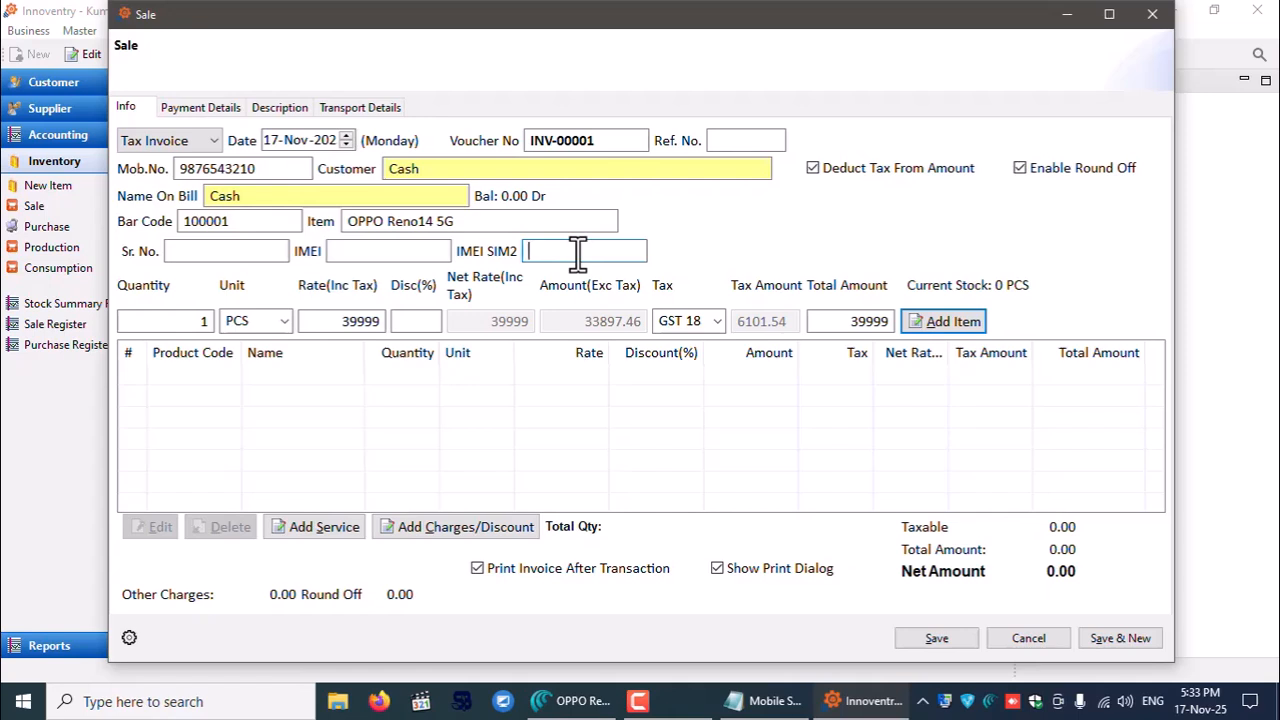
left_click(263, 251)
left_click(372, 251)
left_click(586, 253)
left_click(215, 253)
key("Tab")
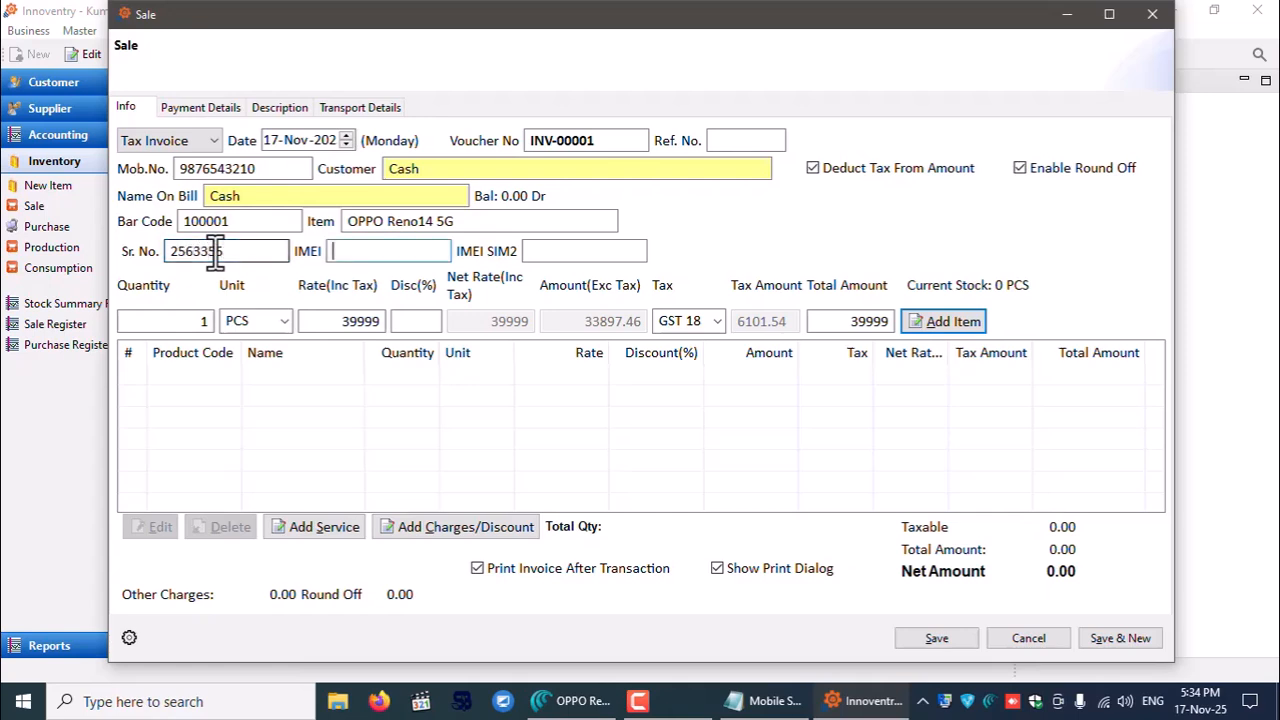
type("789797767769")
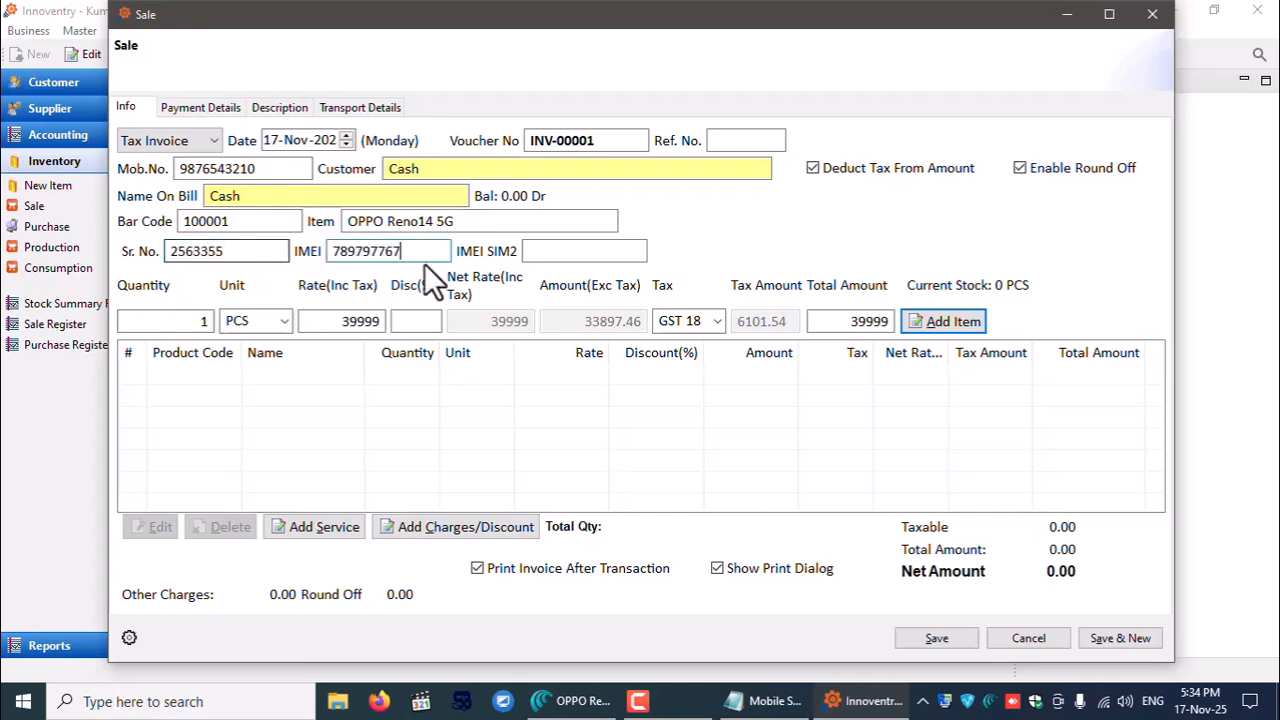
left_click(594, 253)
type("77979792426")
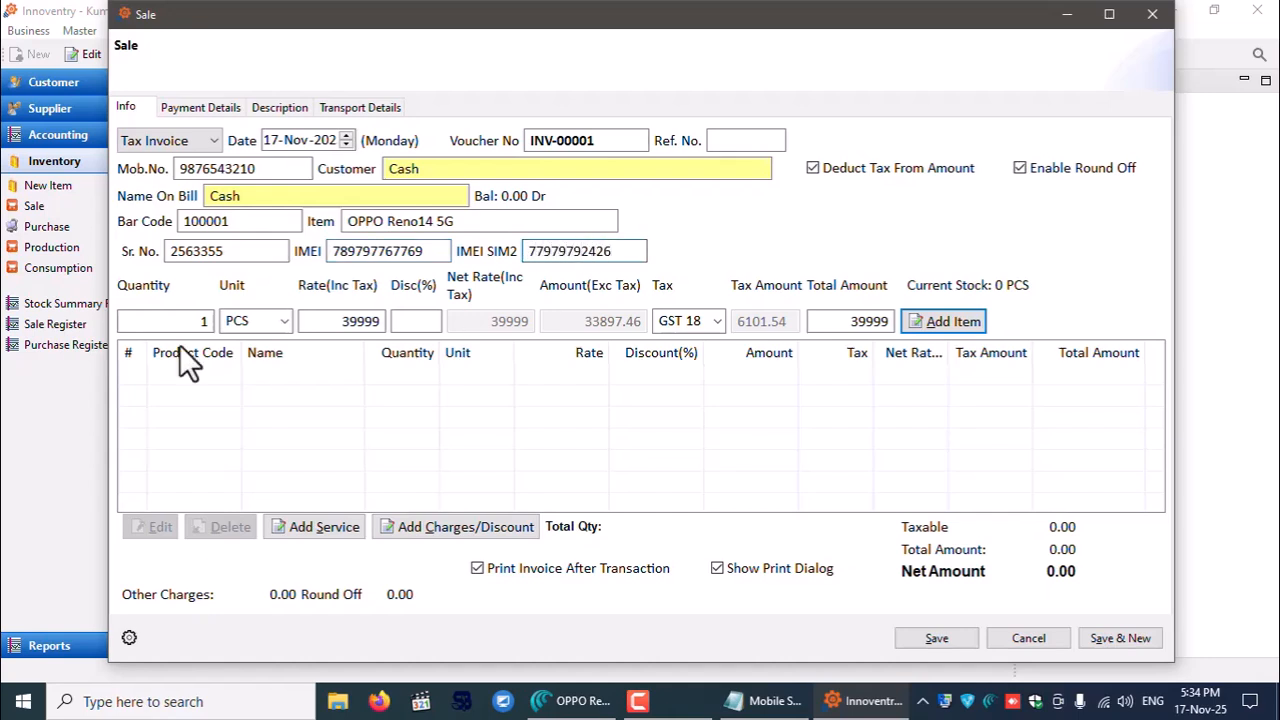
- Set the rate to 37500, keep GST 18, and add the OPPO line to the sale
key("Tab")
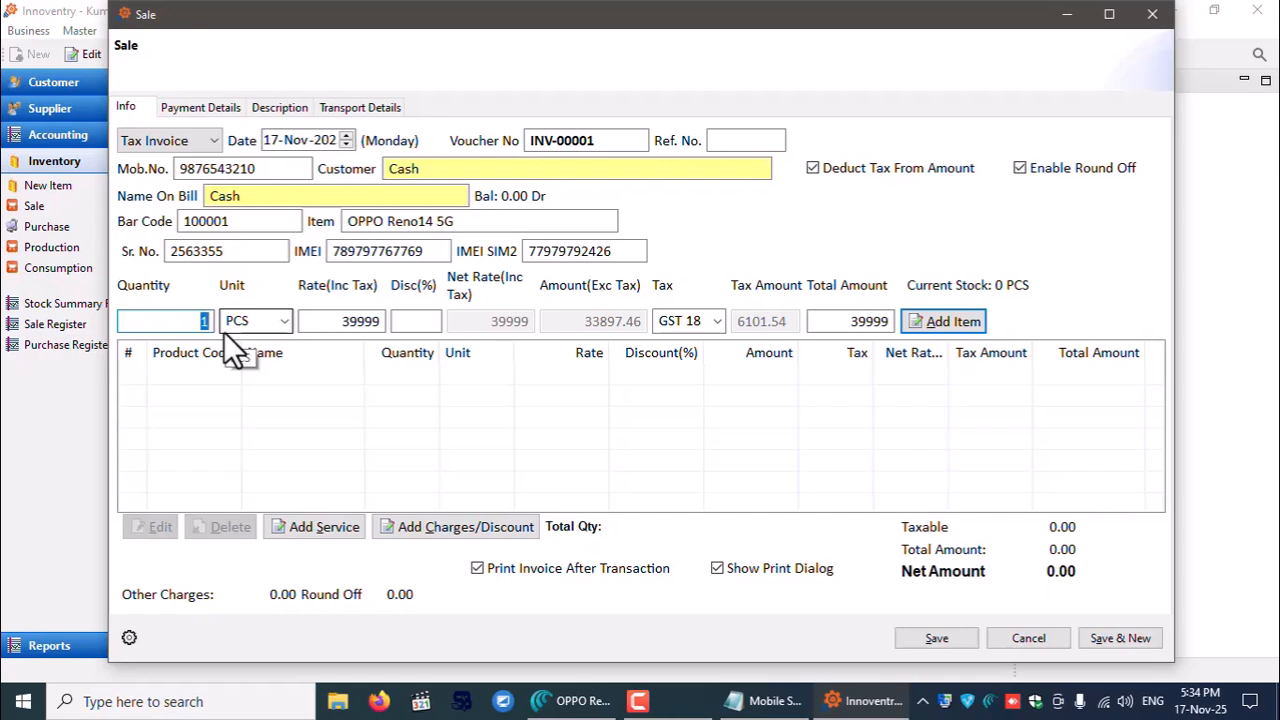
key("Tab")
key("Tab")
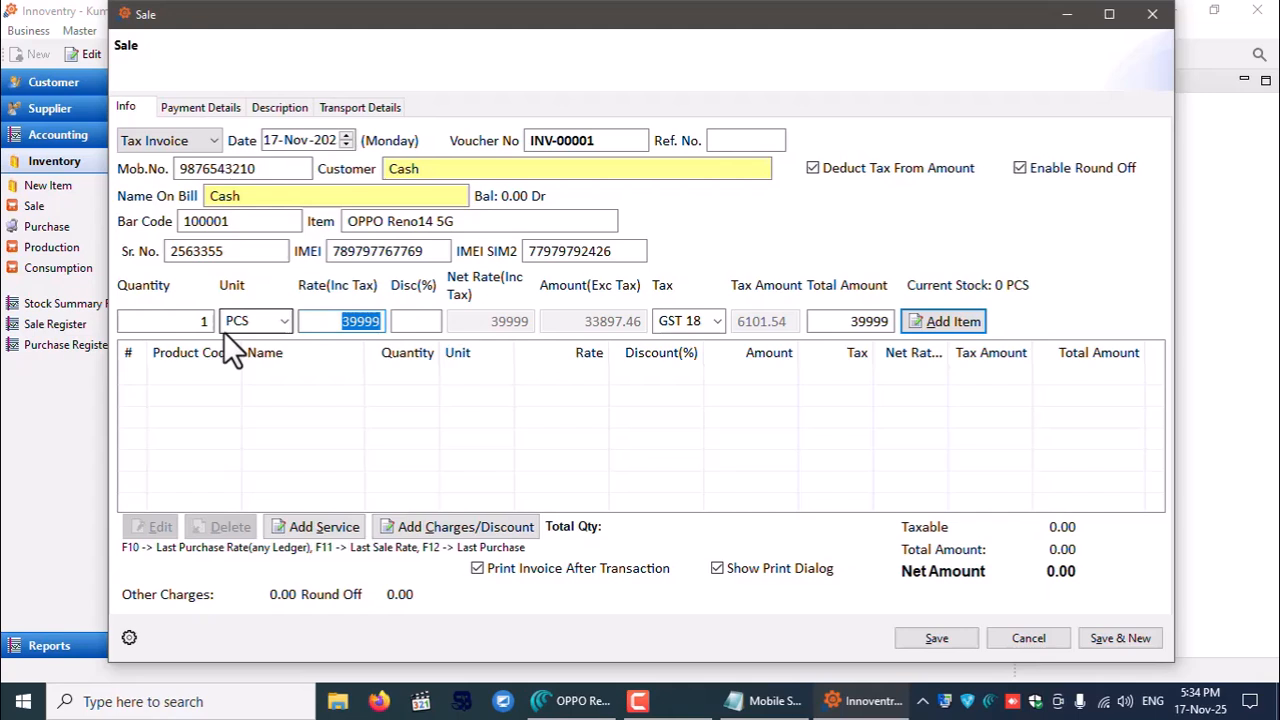
type("37500")
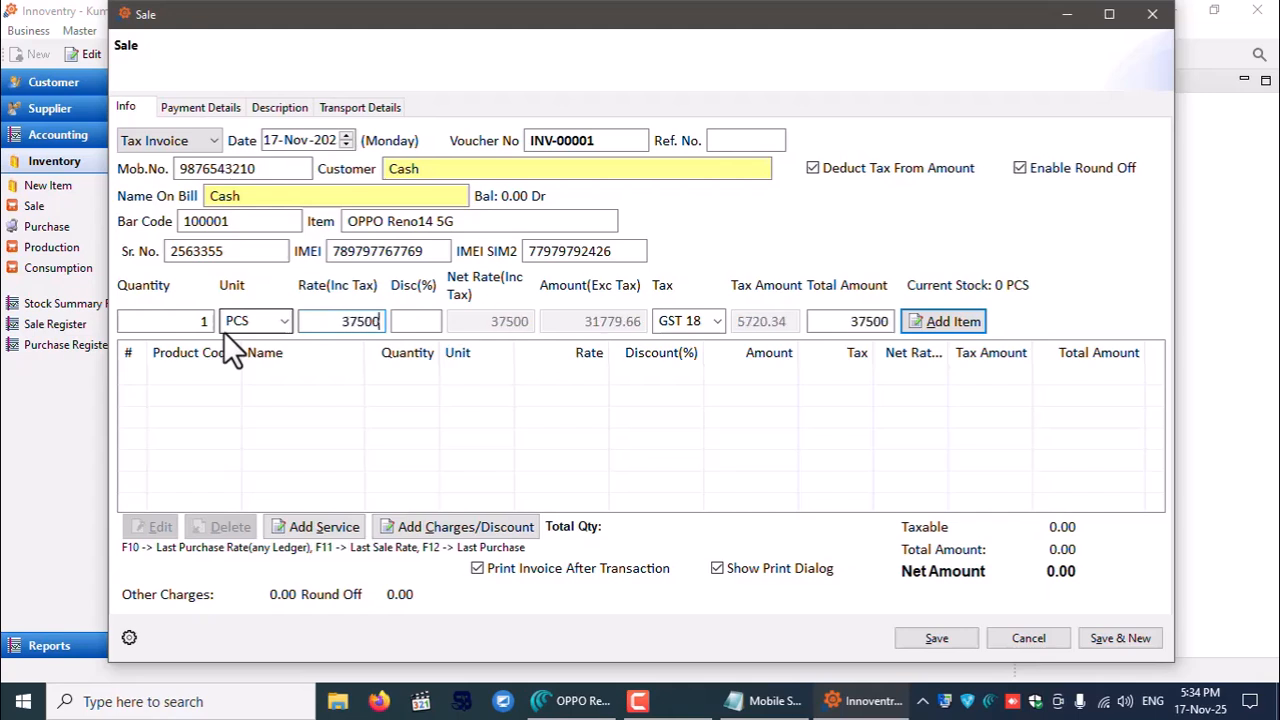
key("Tab")
key("Tab")
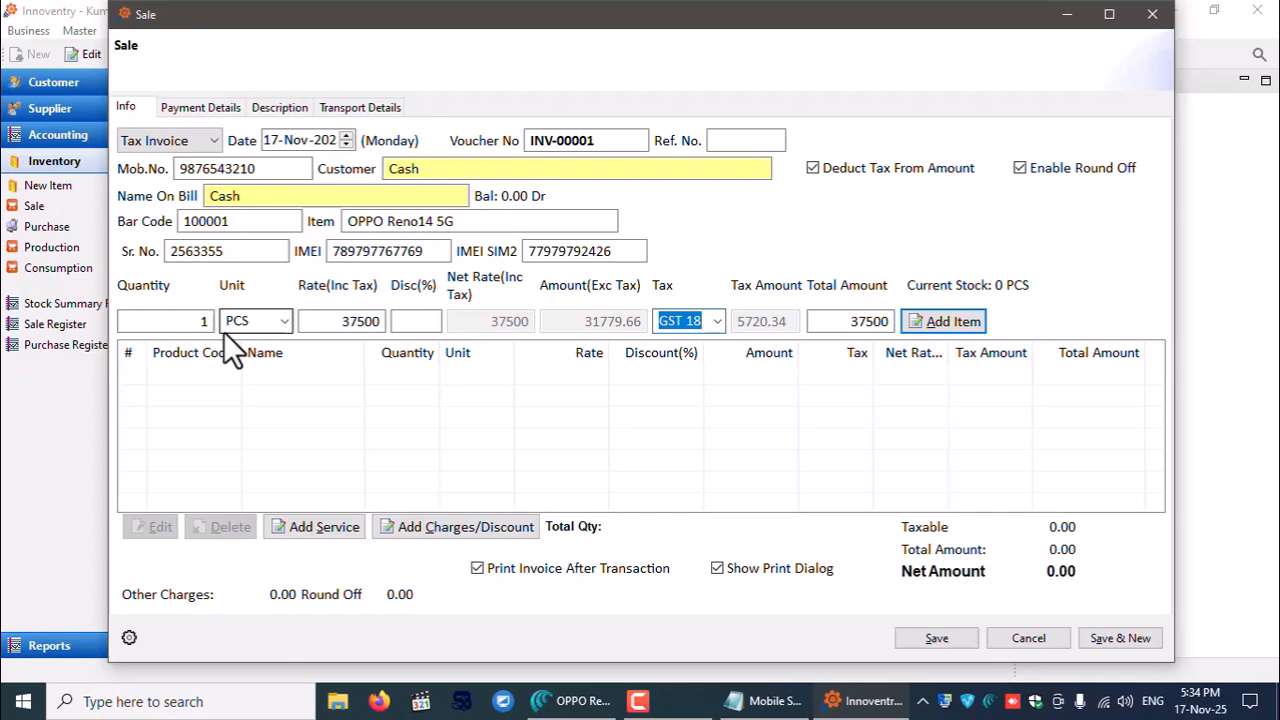
key("alt+Down")
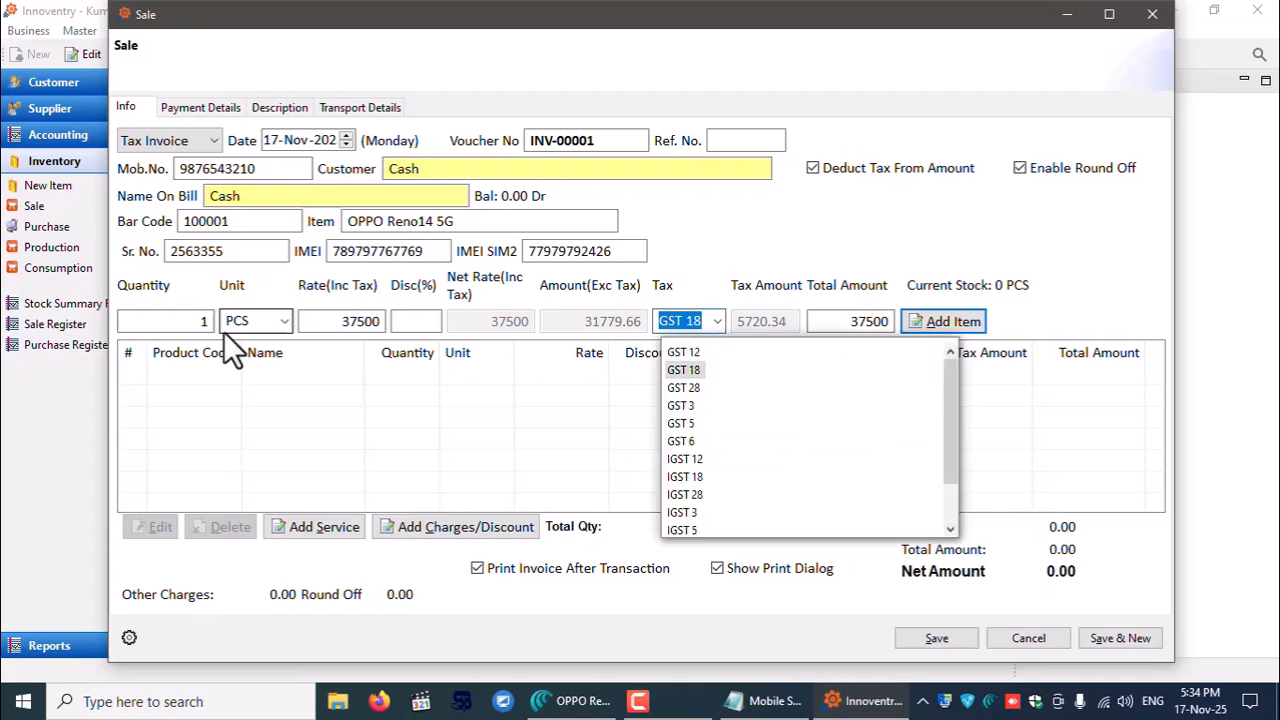
key("Down")
key("Down")
key("Down")
key("Down")
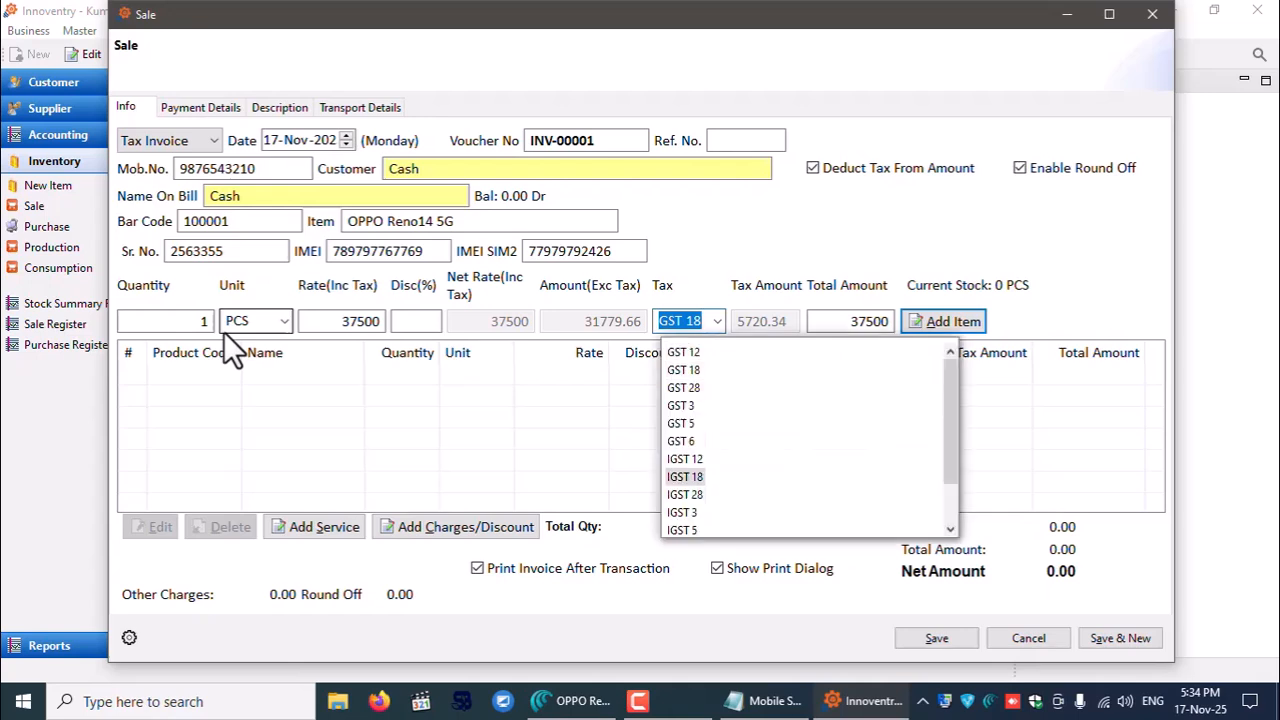
key("Up")
key("Up")
key("Up")
key("Up")
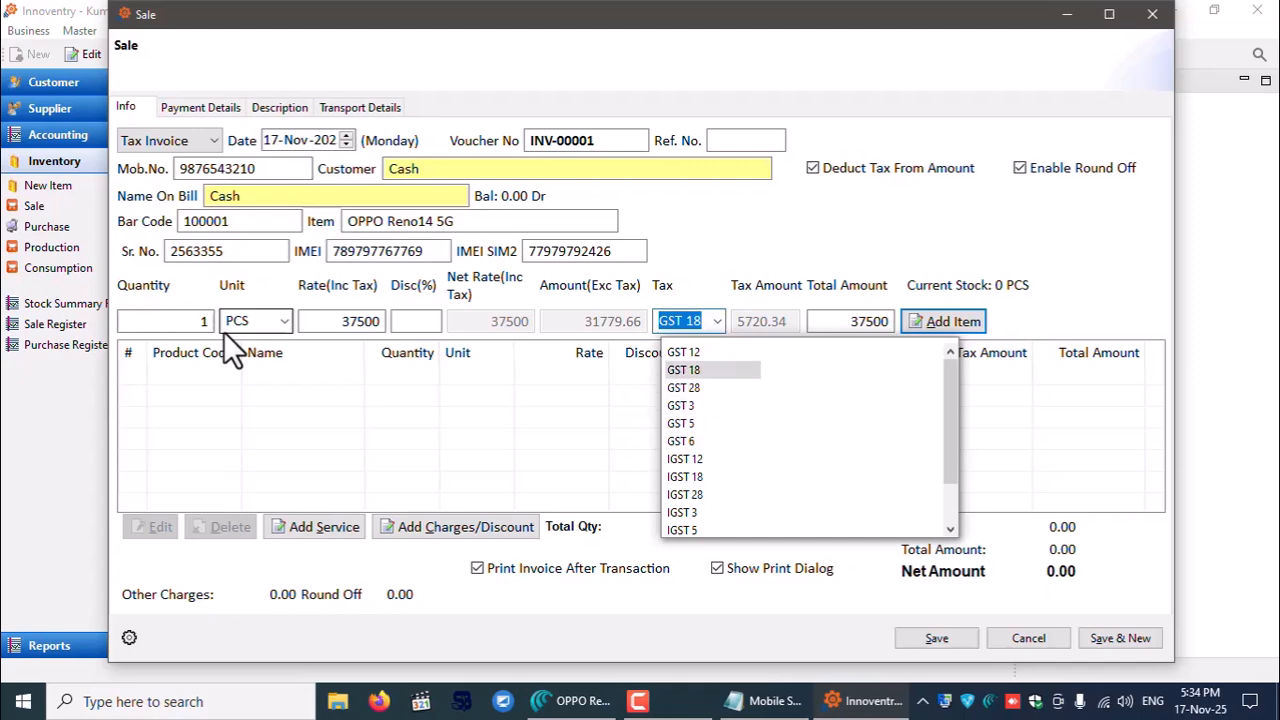
key("Return")
key("Return")
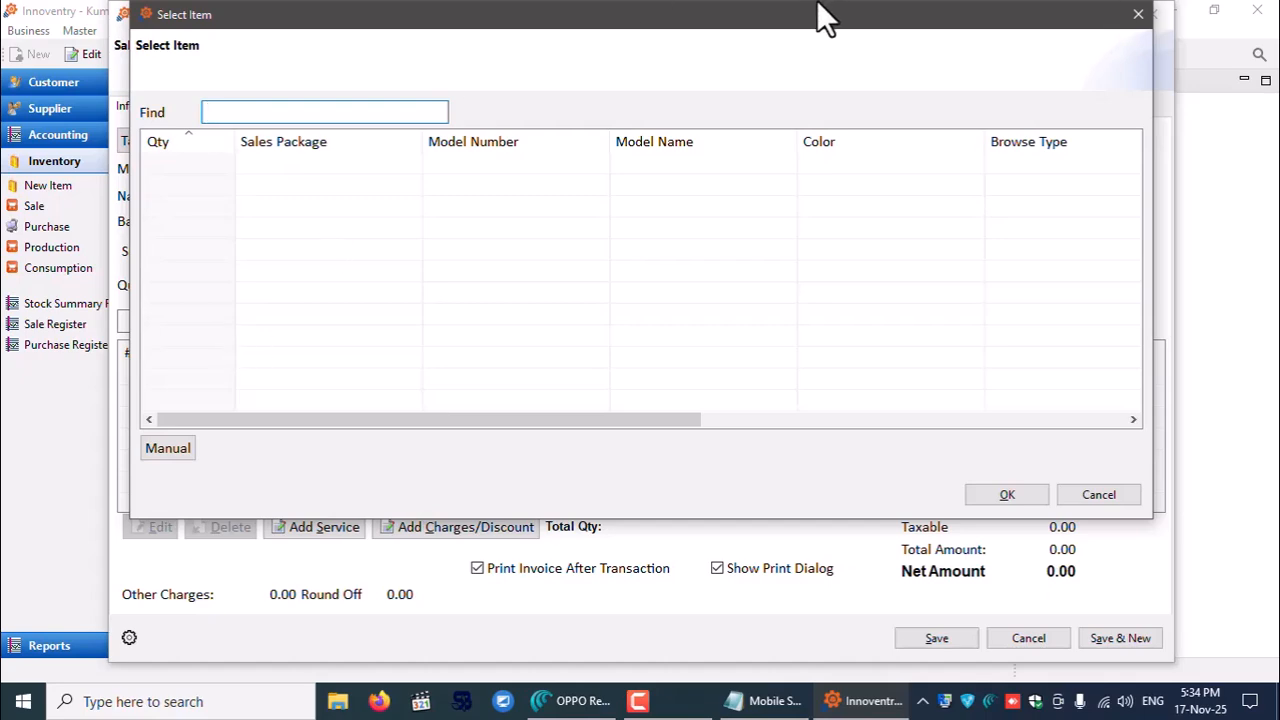
left_click_drag(789, 18, 855, 96)
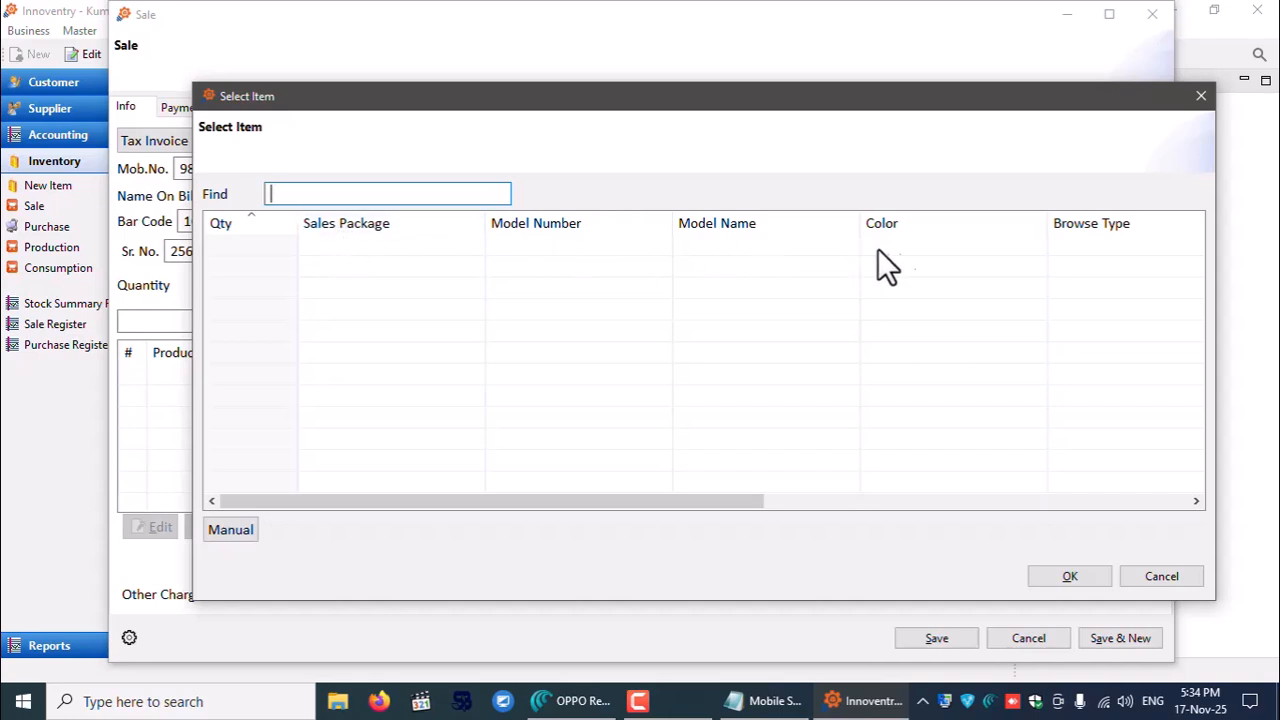
left_click_drag(723, 504, 646, 514)
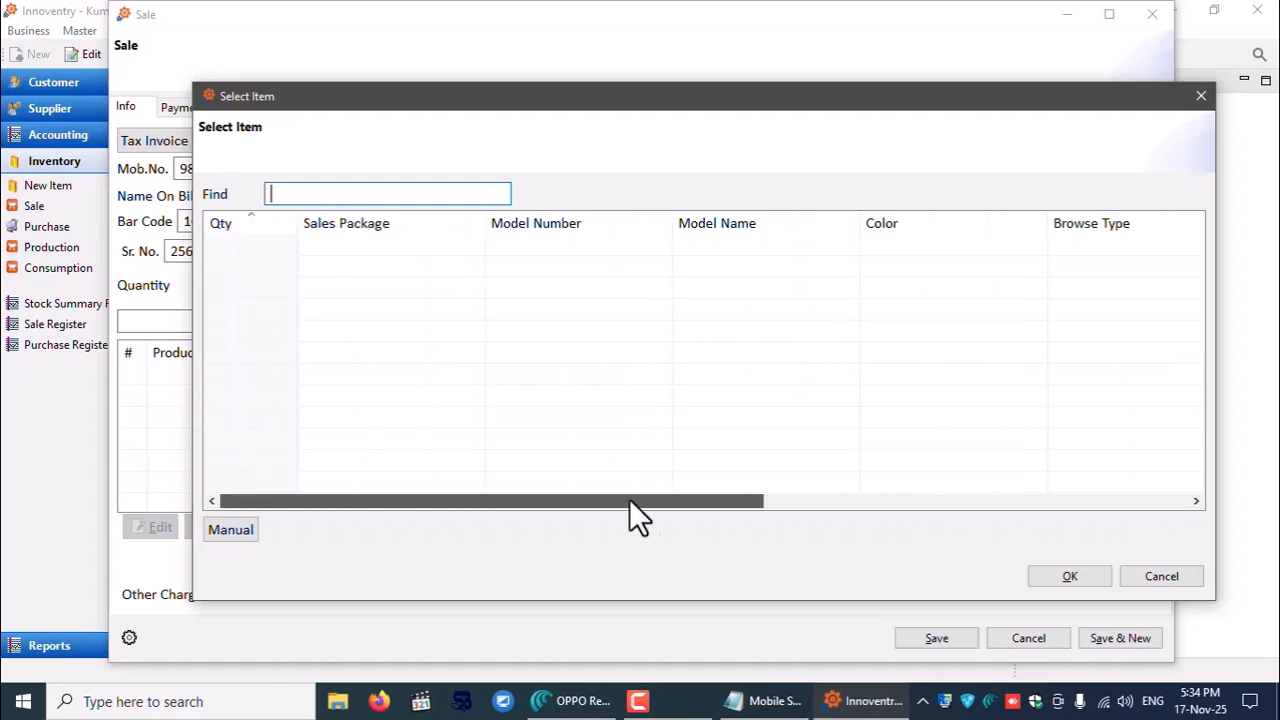
left_click(229, 527)
key("Tab")
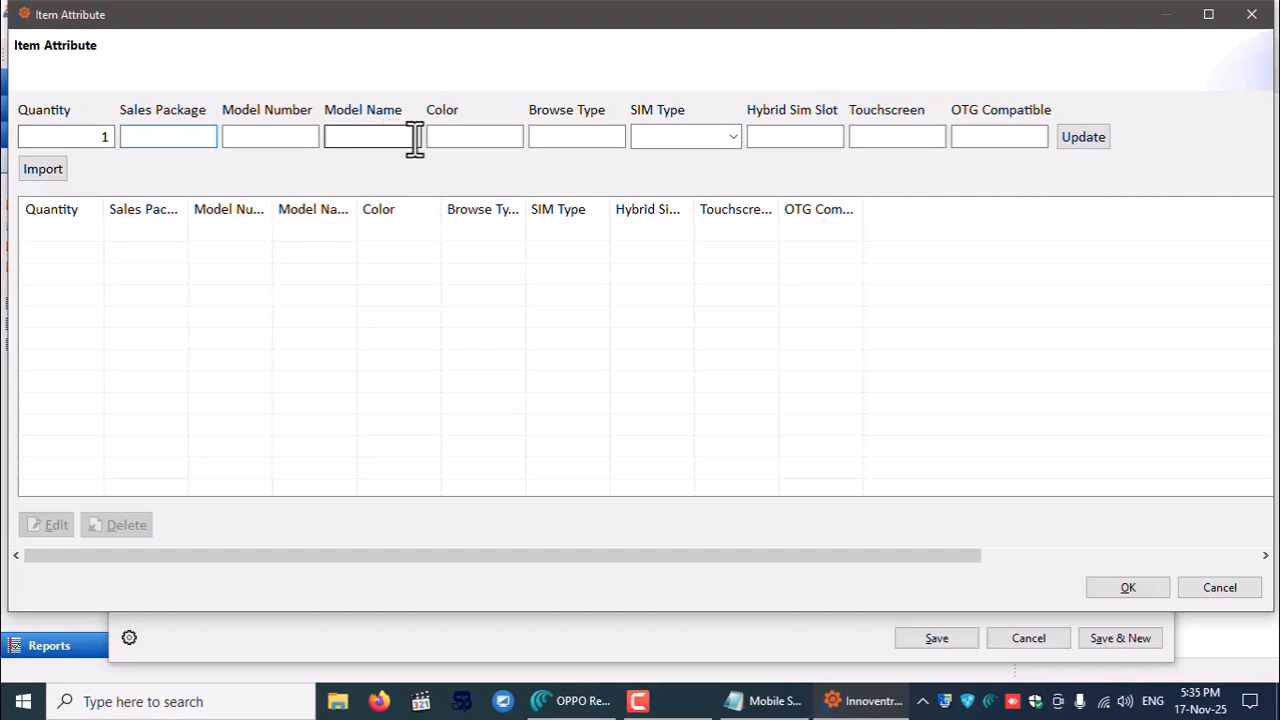
left_click(734, 137)
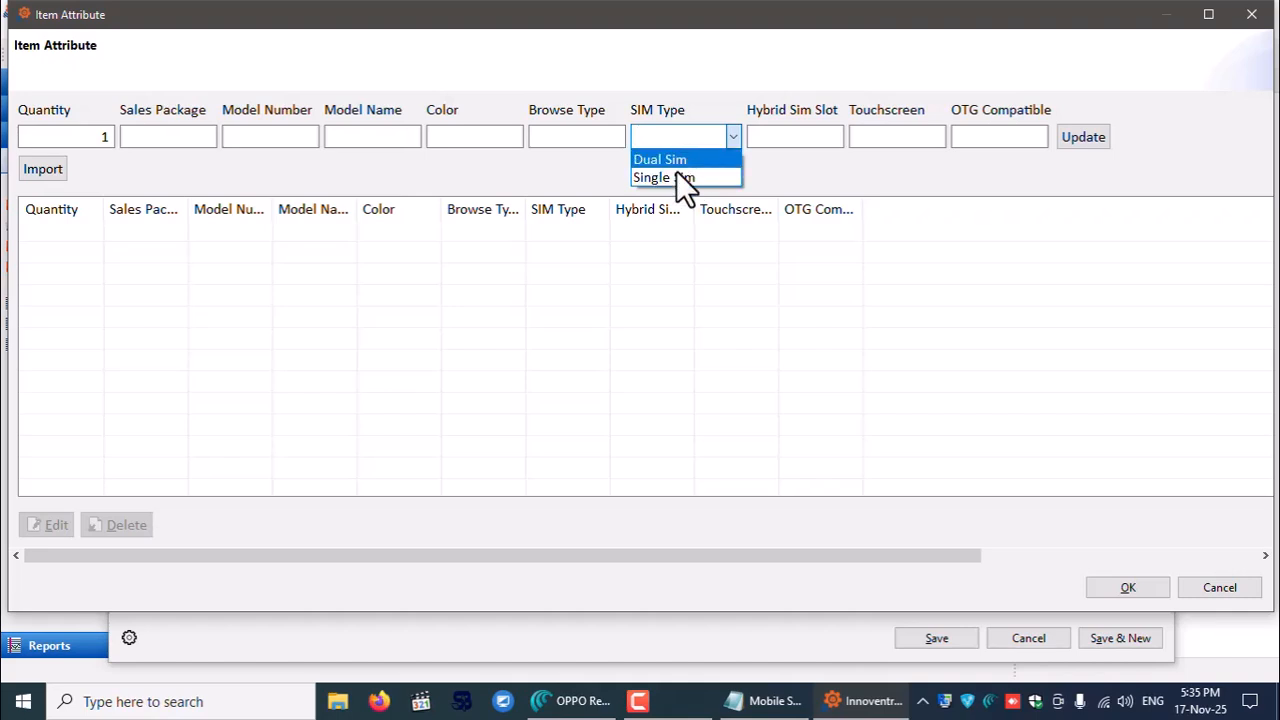
left_click(668, 163)
left_click(785, 137)
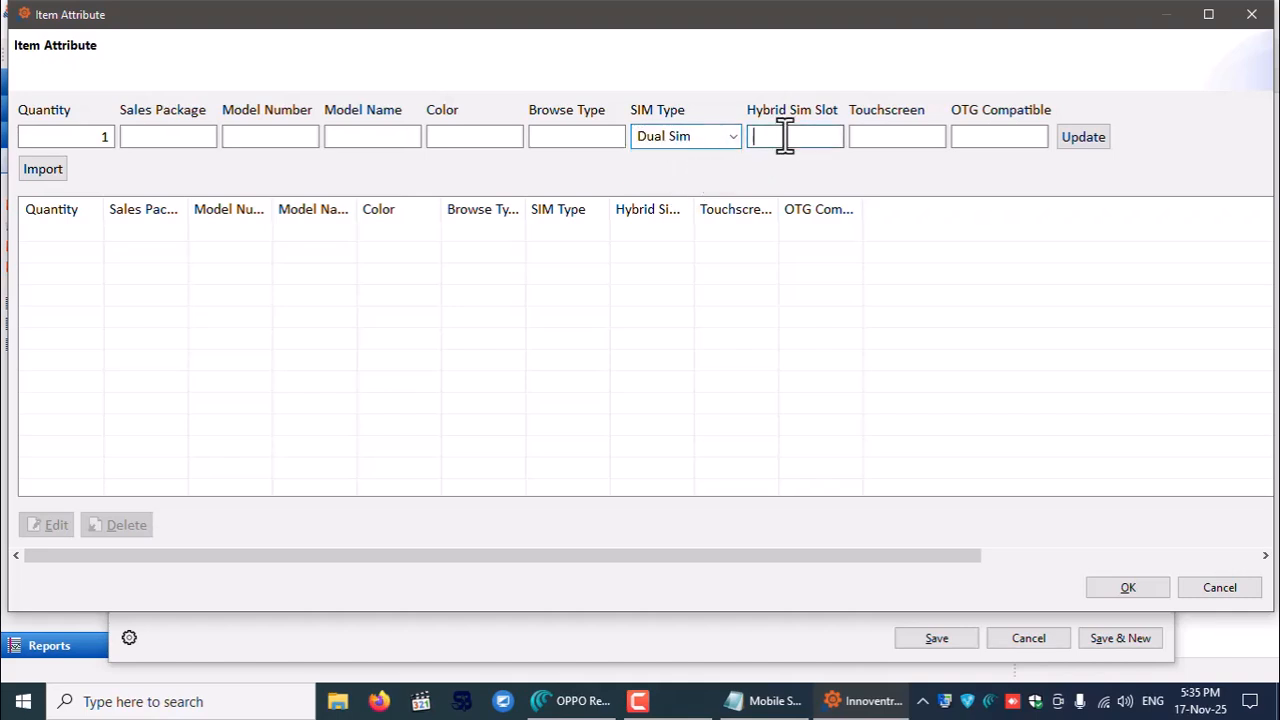
left_click(920, 135)
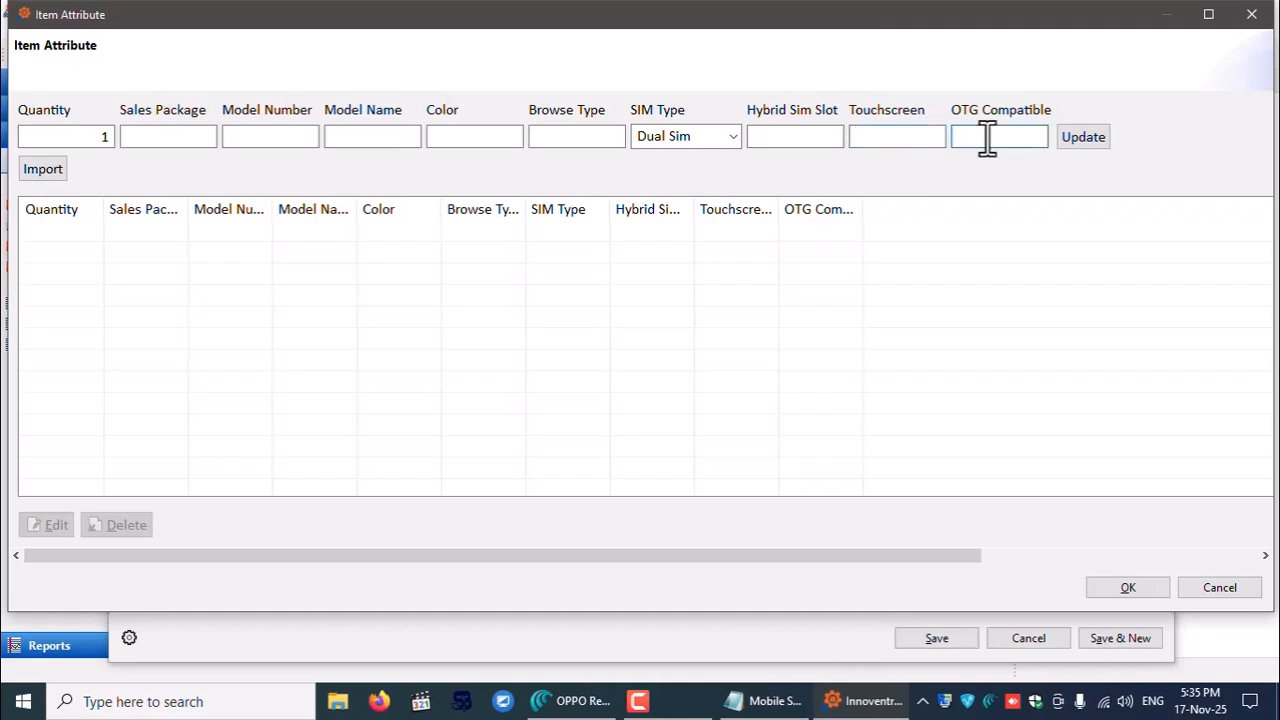
left_click(172, 141)
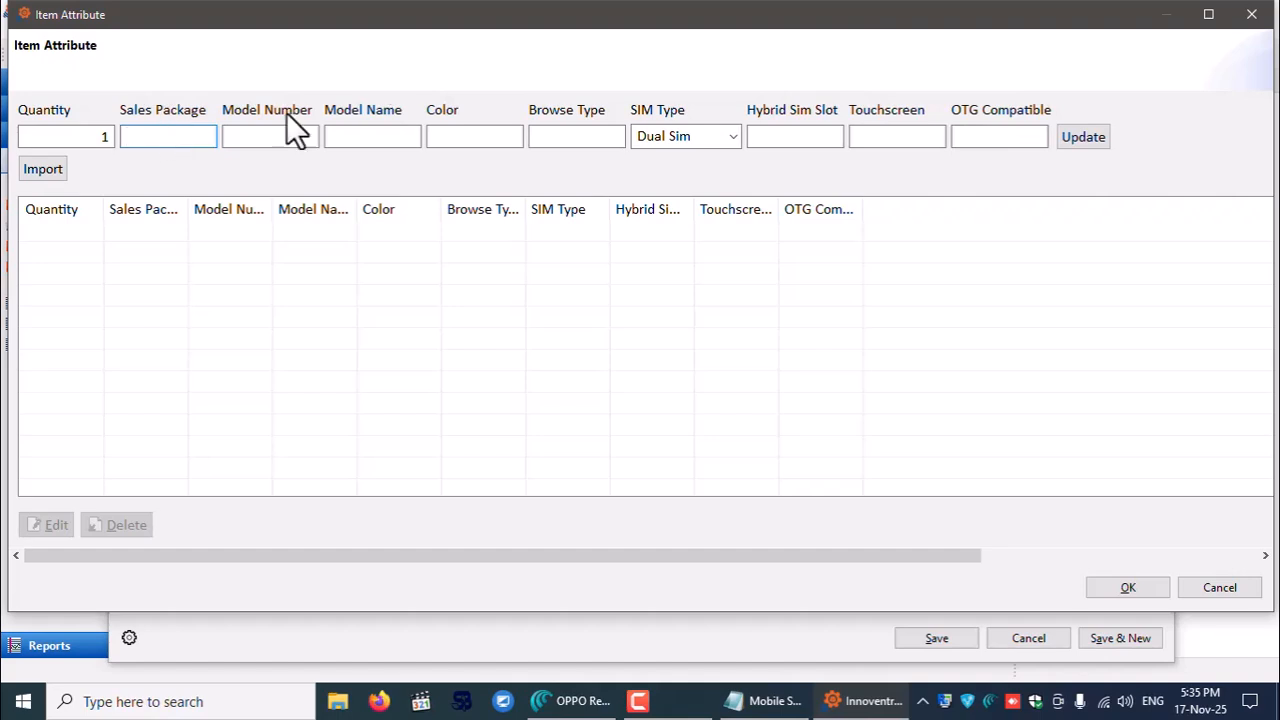
left_click(1251, 14)
- Save the OPPO sale as full cash with the Standard GST With Tax Summary Half Page With GST format
left_click(1201, 97)
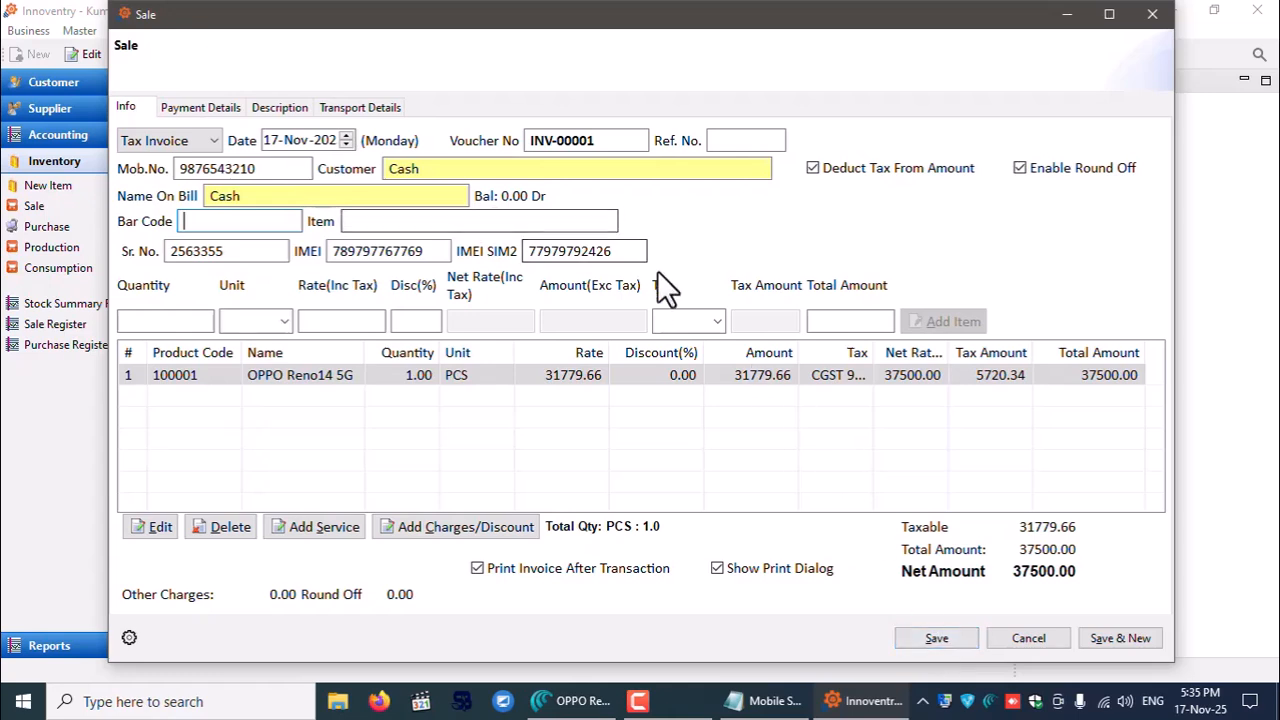
left_click(932, 640)
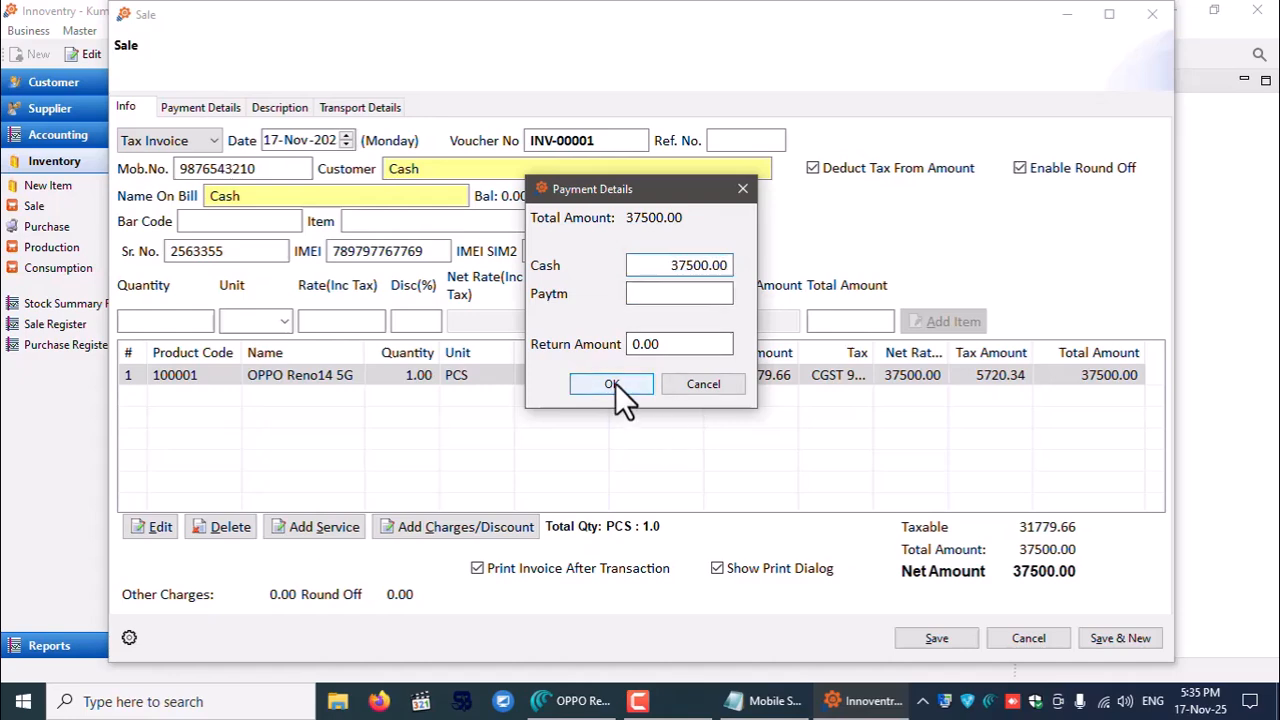
left_click(614, 384)
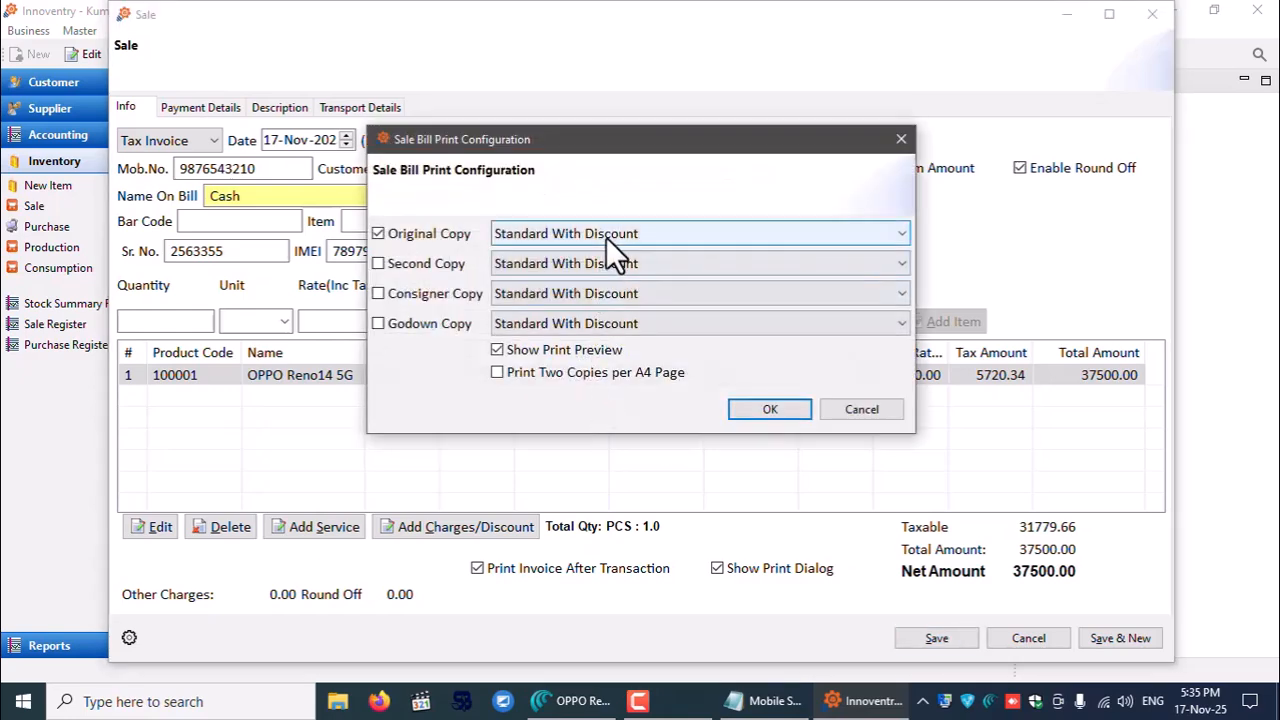
left_click(606, 237)
left_click(610, 253)
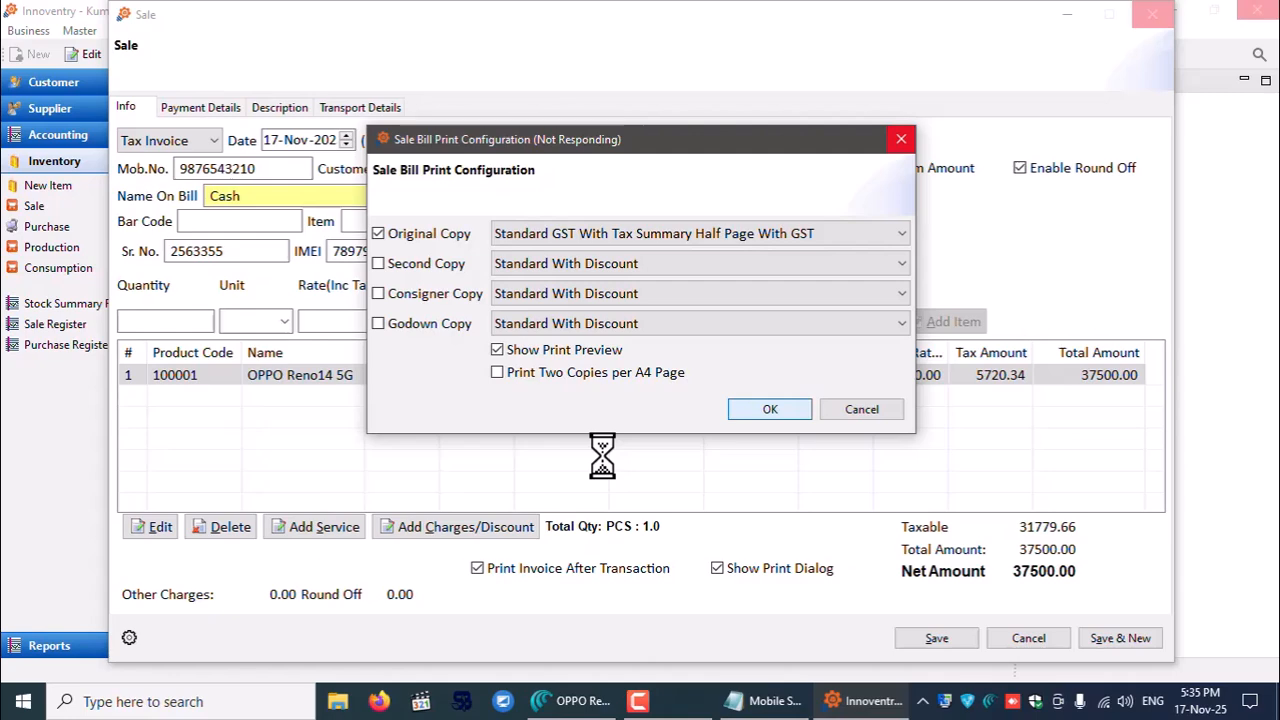
left_click(750, 700)
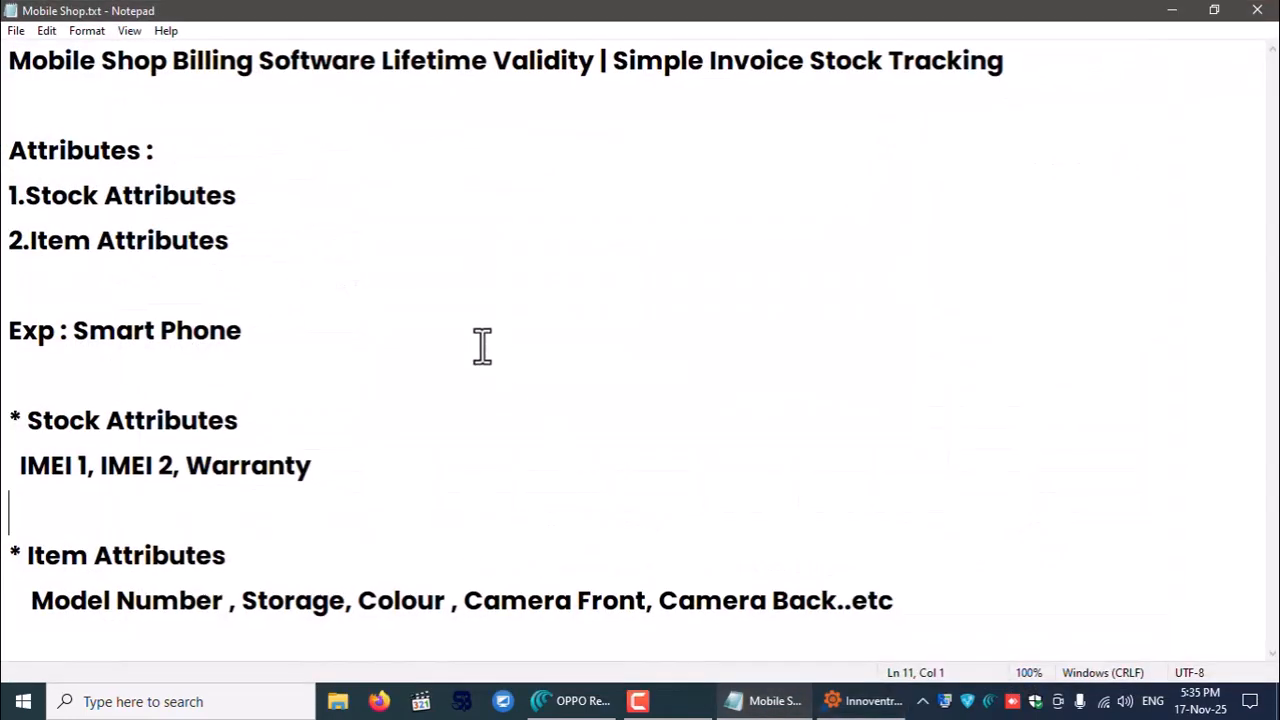
- Delete 'Camera Front, Camera Back..etc' from the notes' Item Attributes line, then minimize Notepad
left_click(28, 420)
left_click_drag(28, 420, 321, 420)
left_click_drag(22, 466, 337, 466)
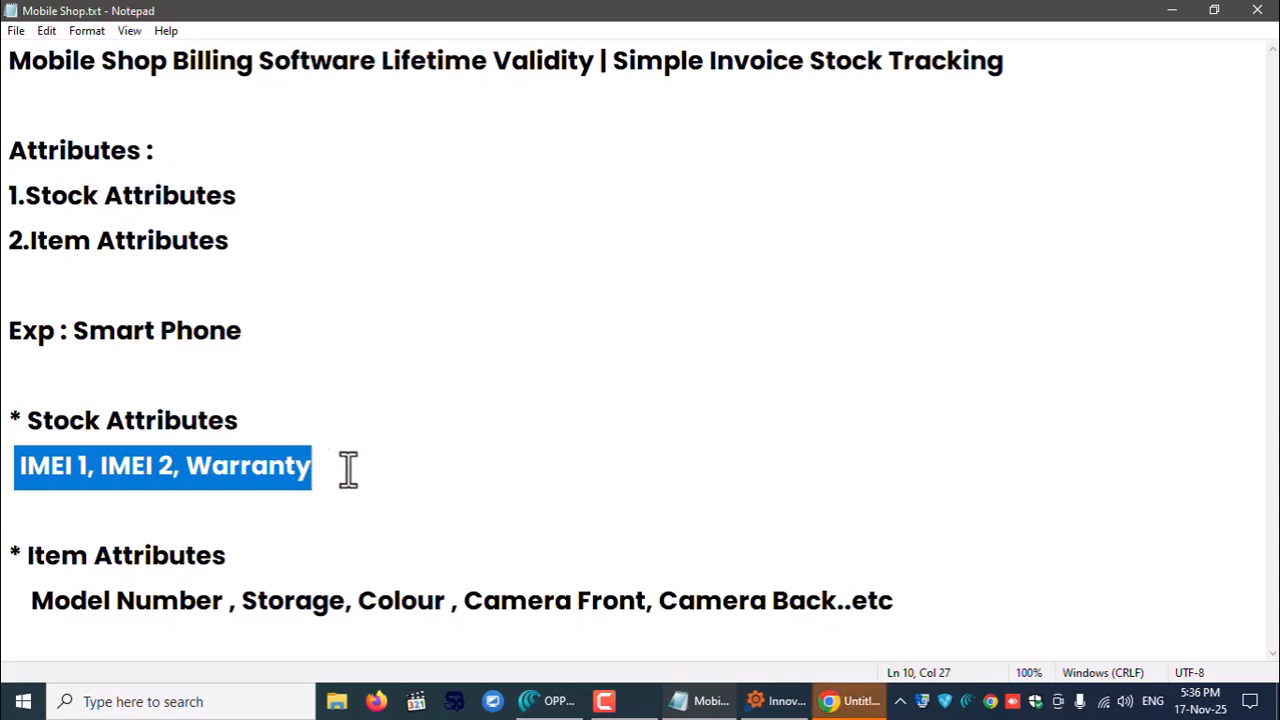
left_click(444, 518)
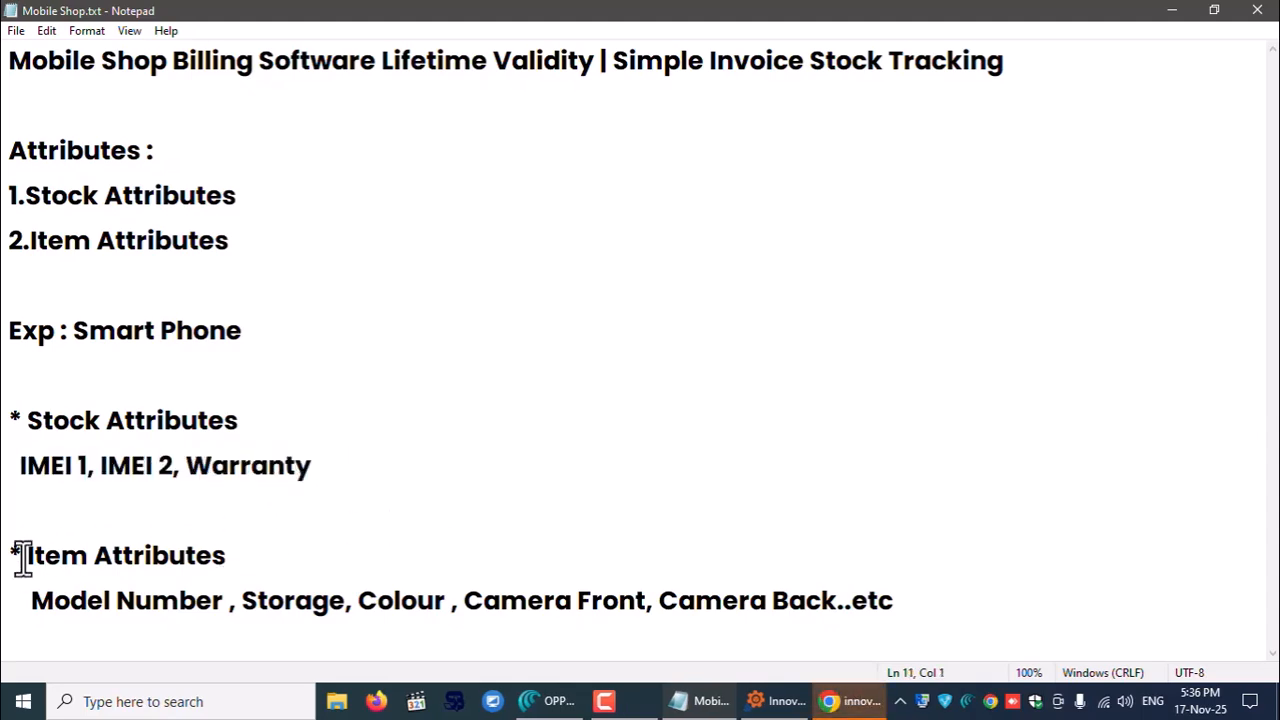
left_click_drag(33, 601, 897, 583)
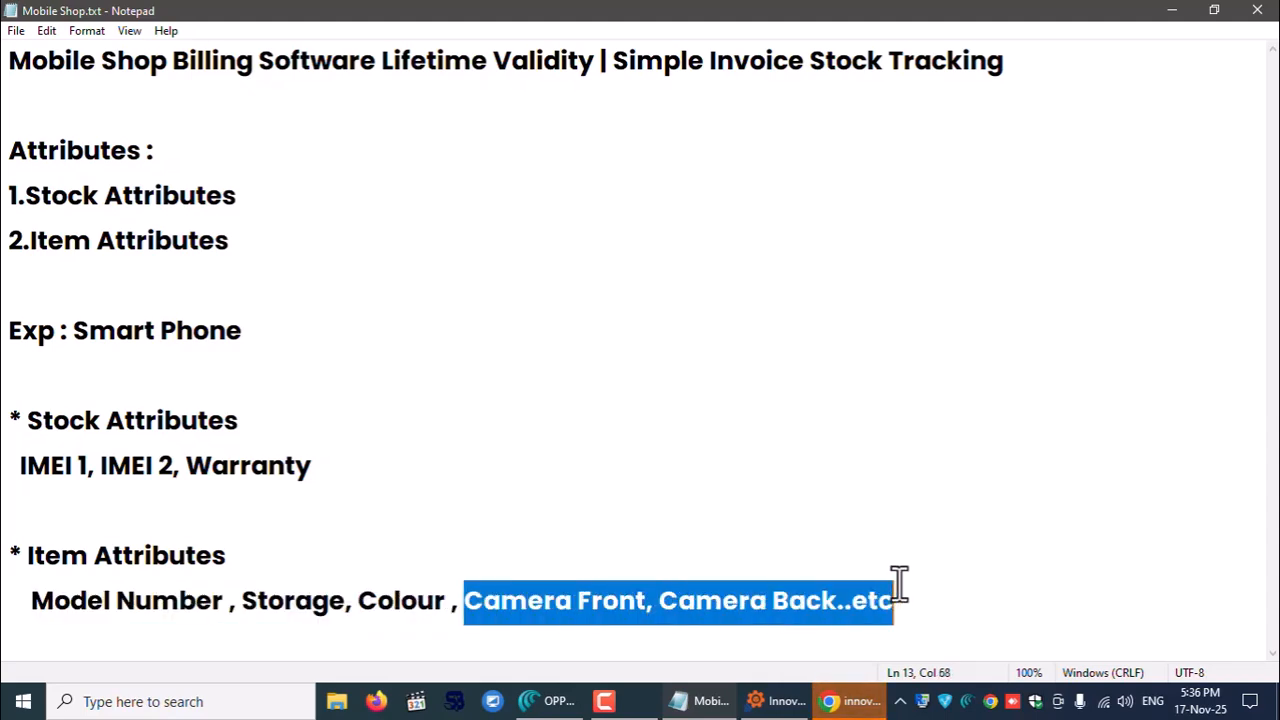
key("BackSpace")
key("BackSpace")
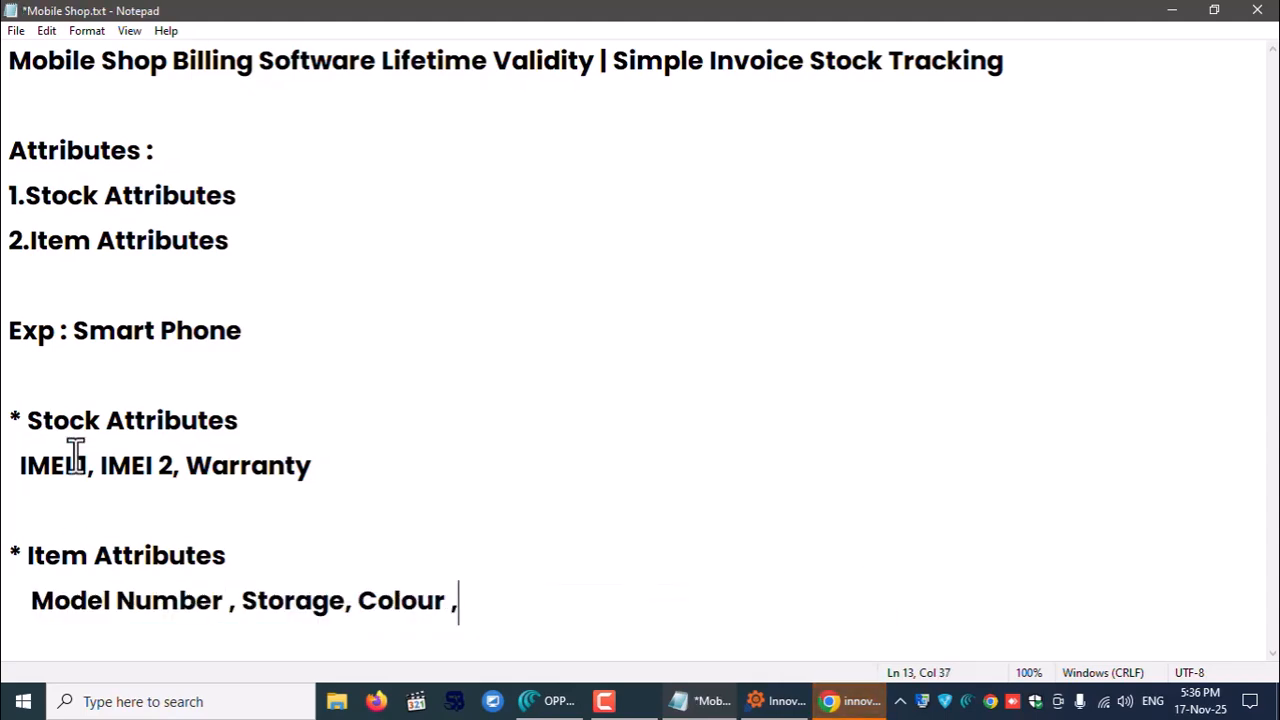
left_click(51, 447)
left_click(104, 595)
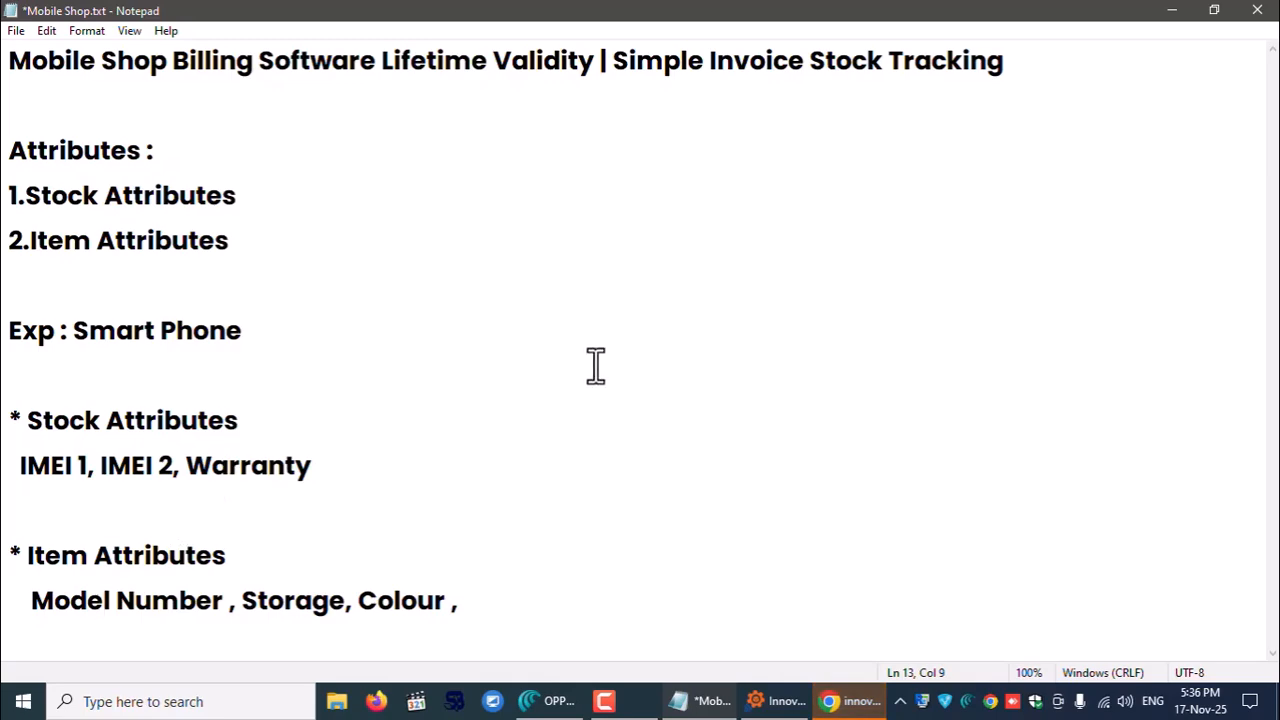
left_click(1173, 10)
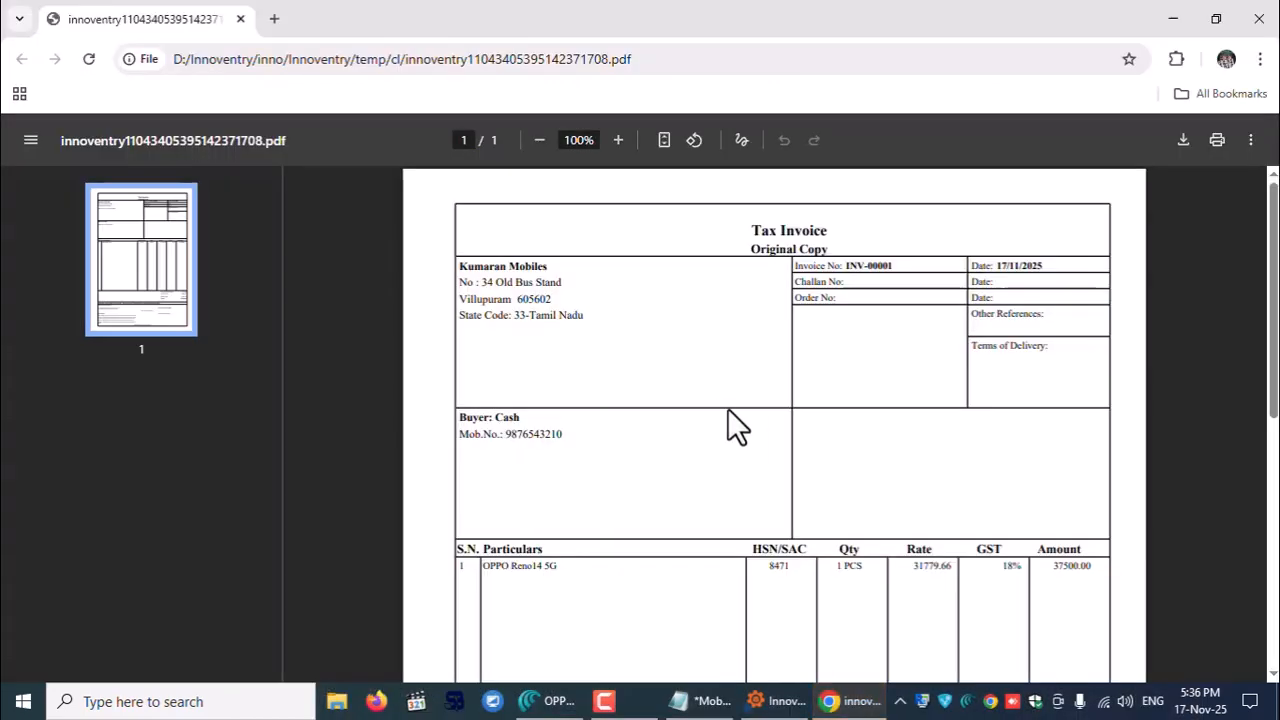
- Scroll through the INV-00001 invoice PDF for review, then close Chrome
scroll(769, 363, "down", 5)
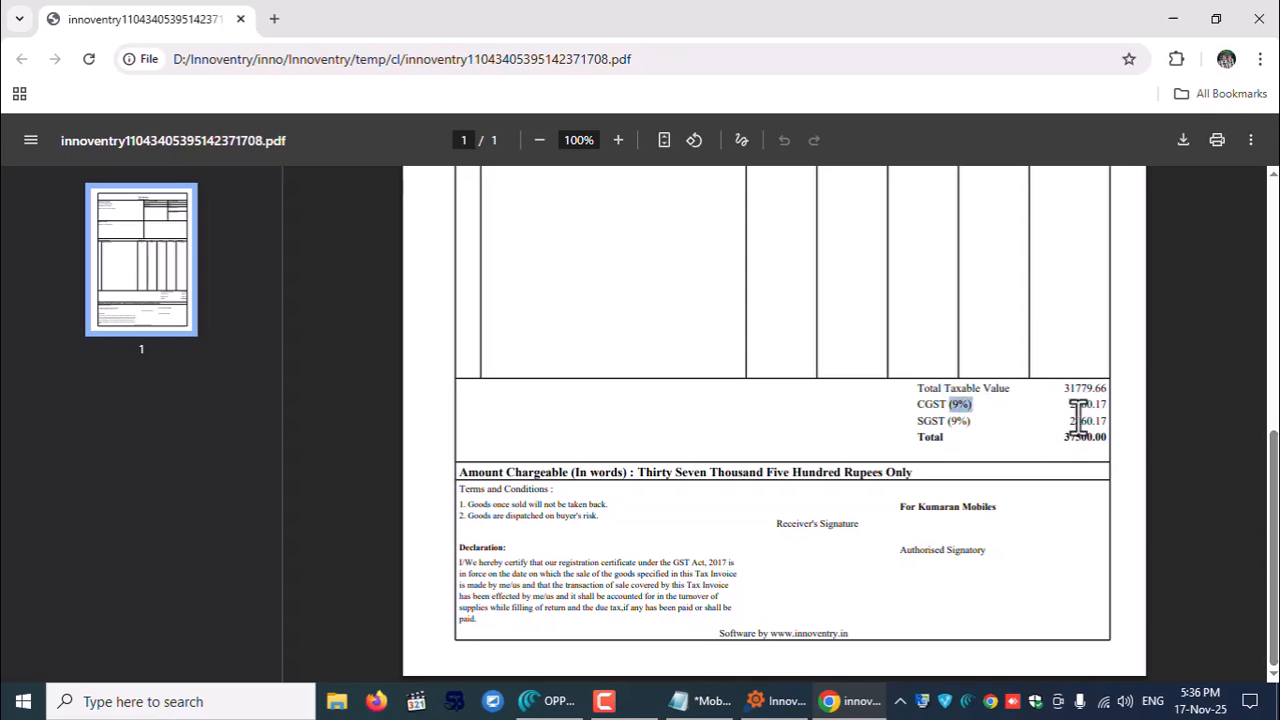
left_click_drag(1268, 549, 1268, 405)
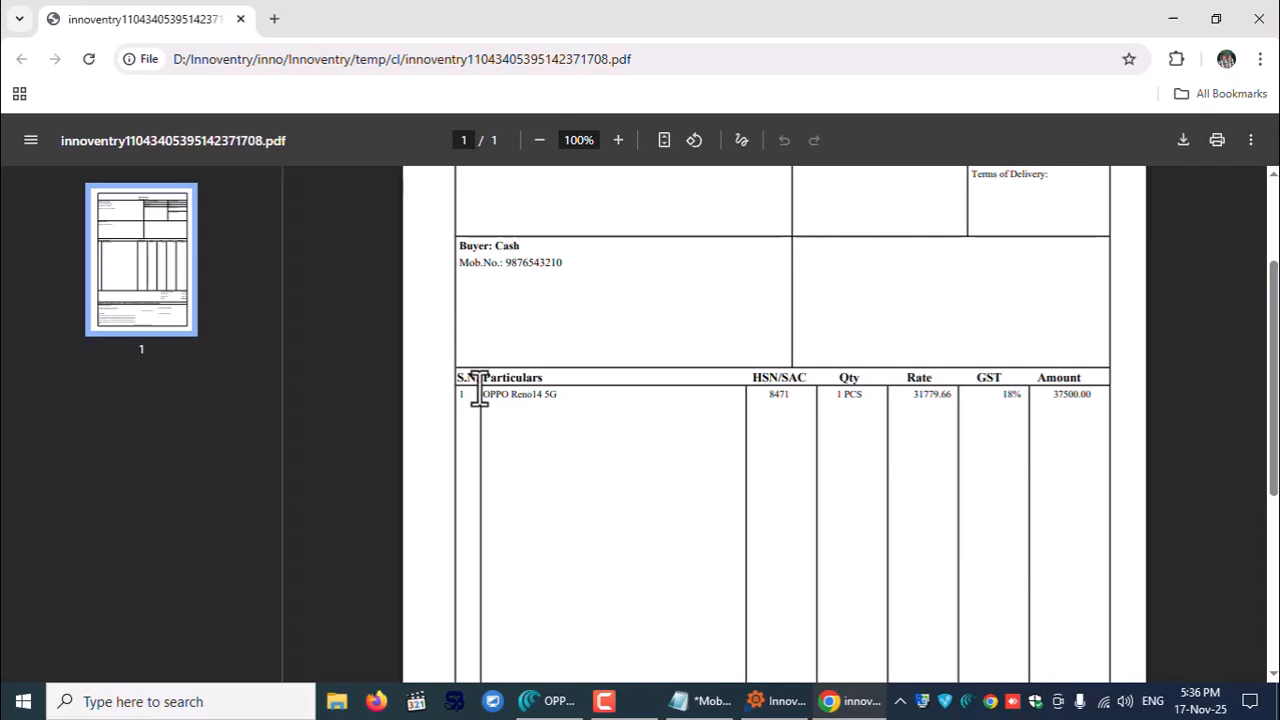
left_click_drag(489, 395, 657, 449)
left_click(657, 449)
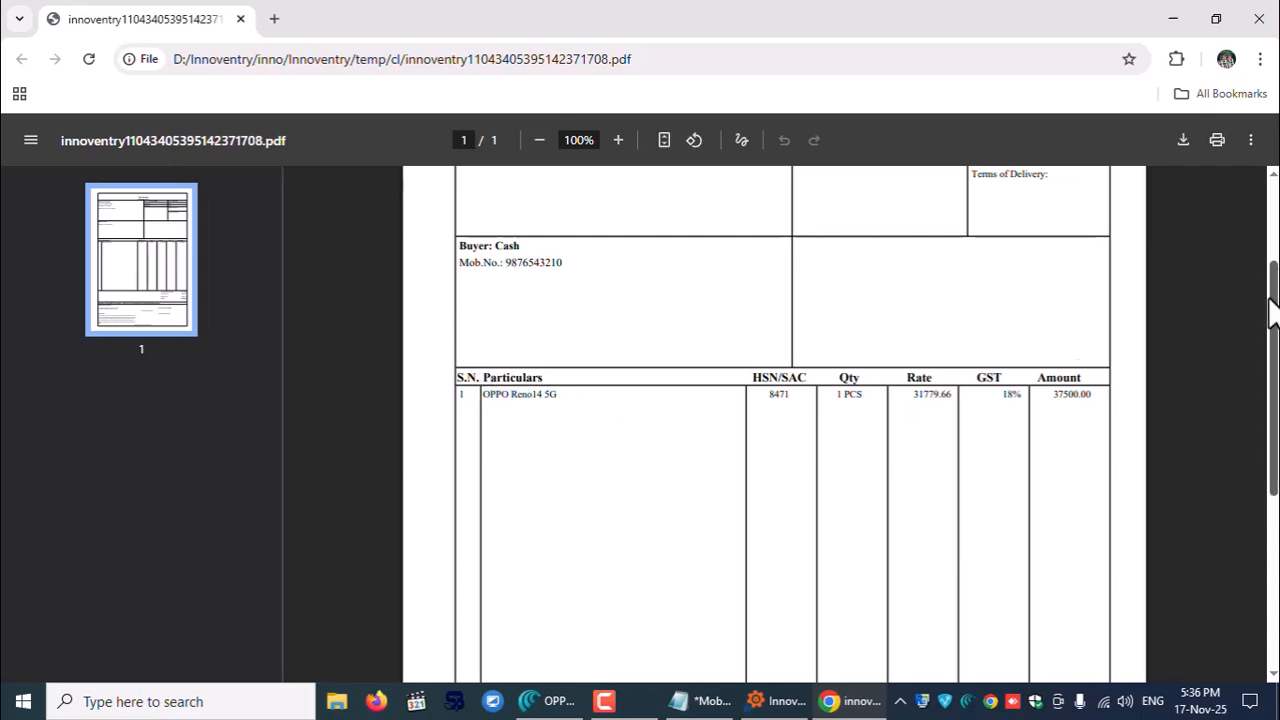
left_click_drag(1270, 325, 1269, 370)
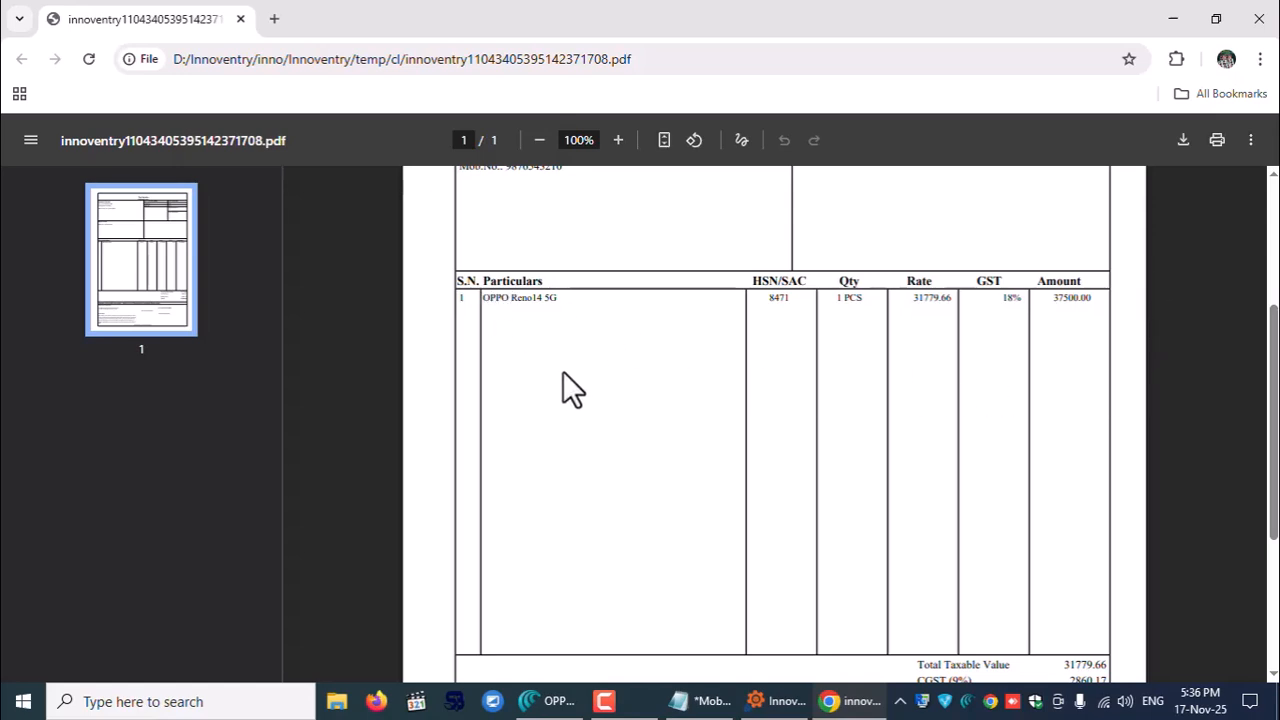
left_click_drag(1275, 370, 1275, 313)
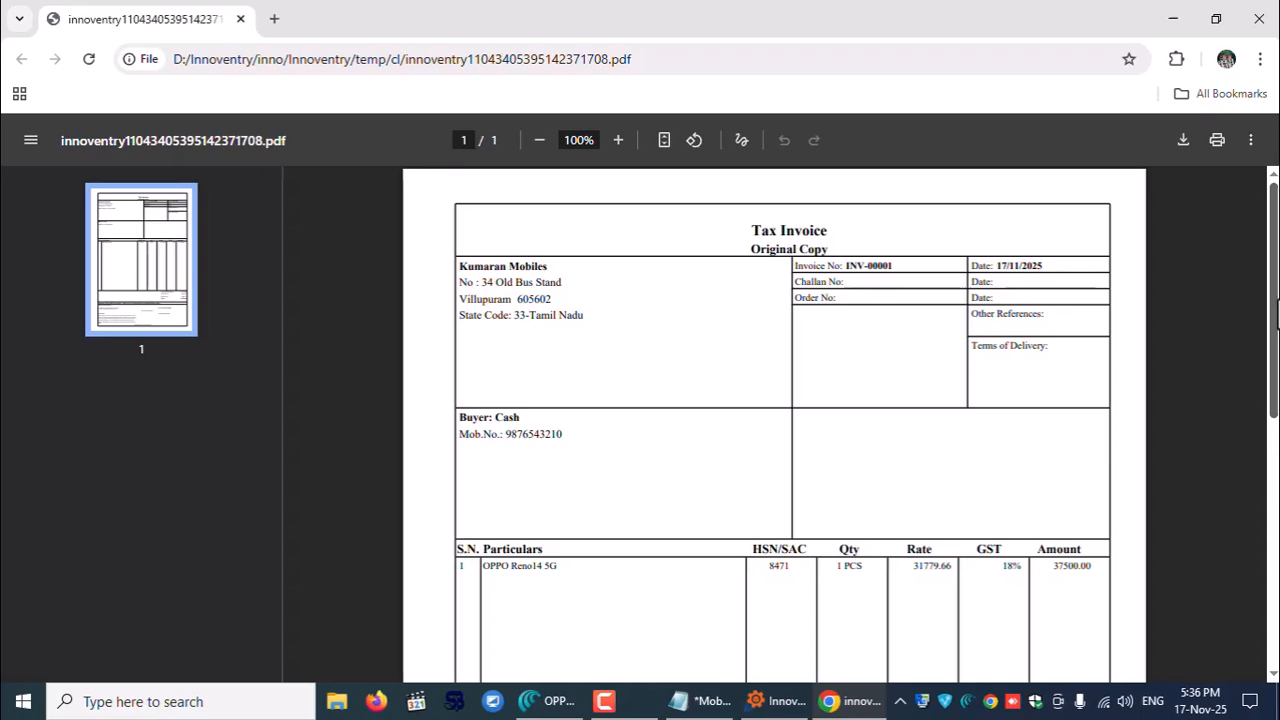
left_click(1259, 18)
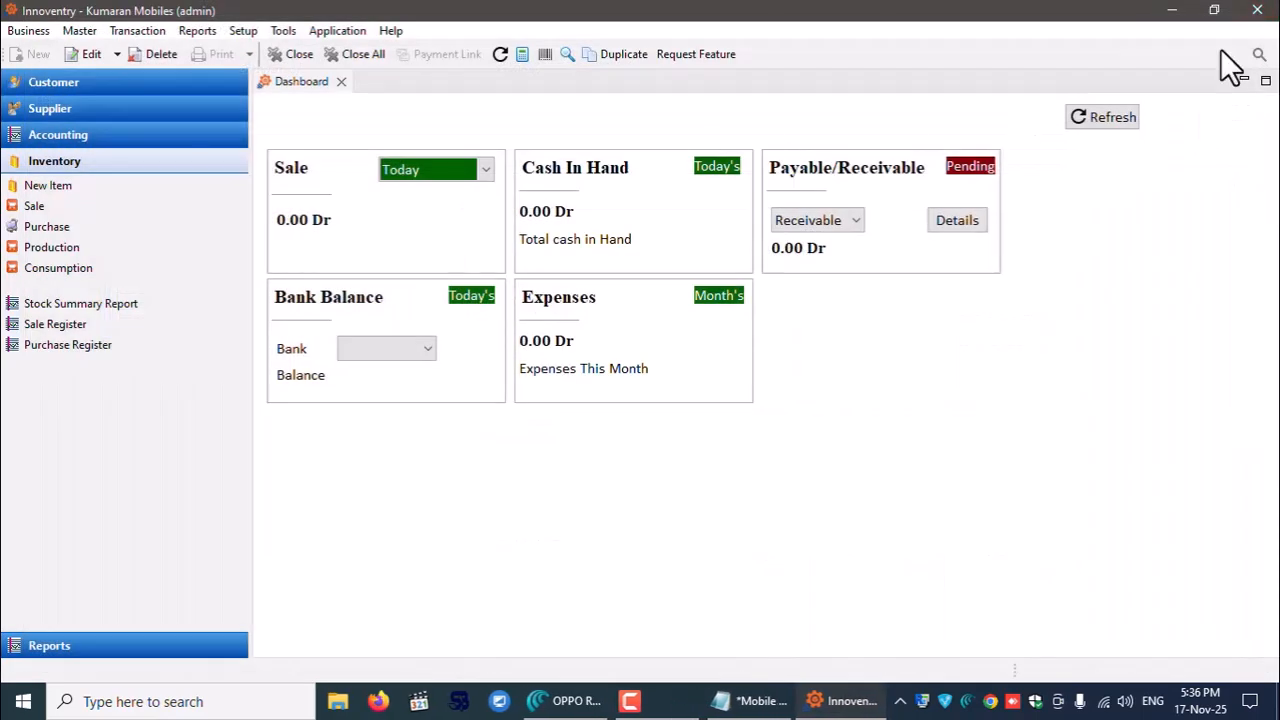
- Start a new item, clear Warranty from its Stock Attribute Group, and choose a new group via 'Mobil'
left_click(72, 32)
left_click(687, 569)
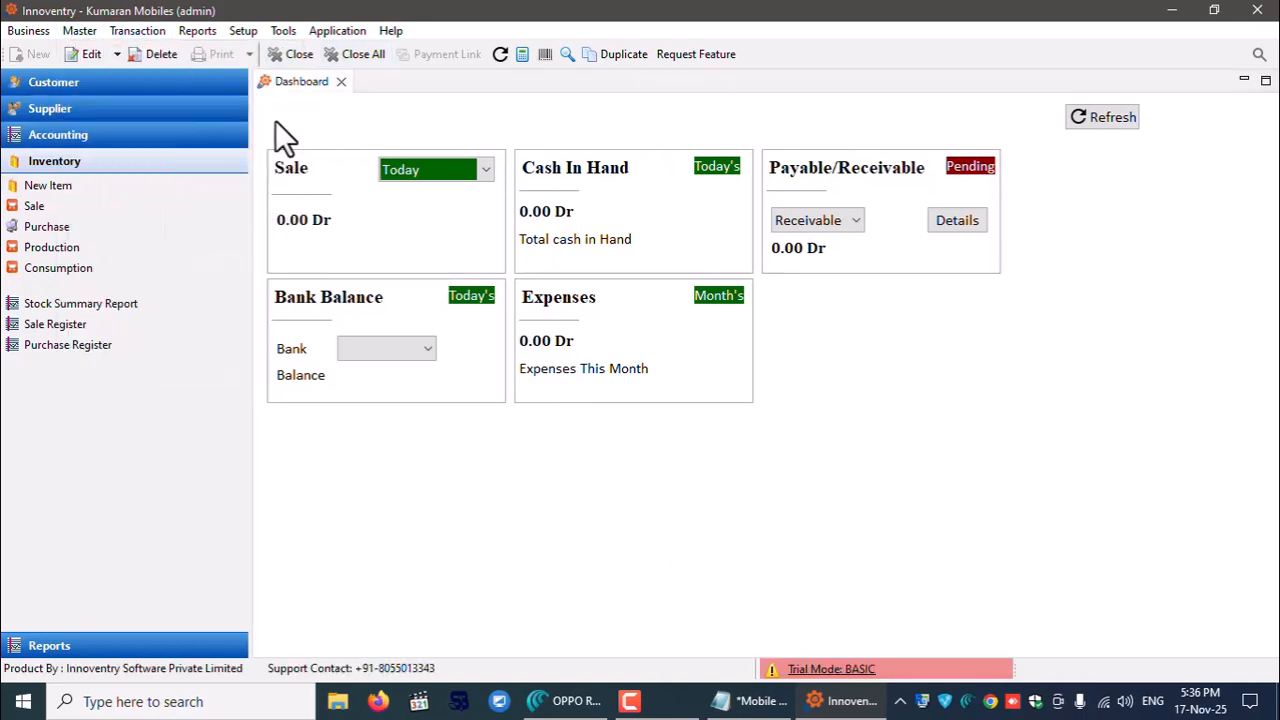
left_click(46, 188)
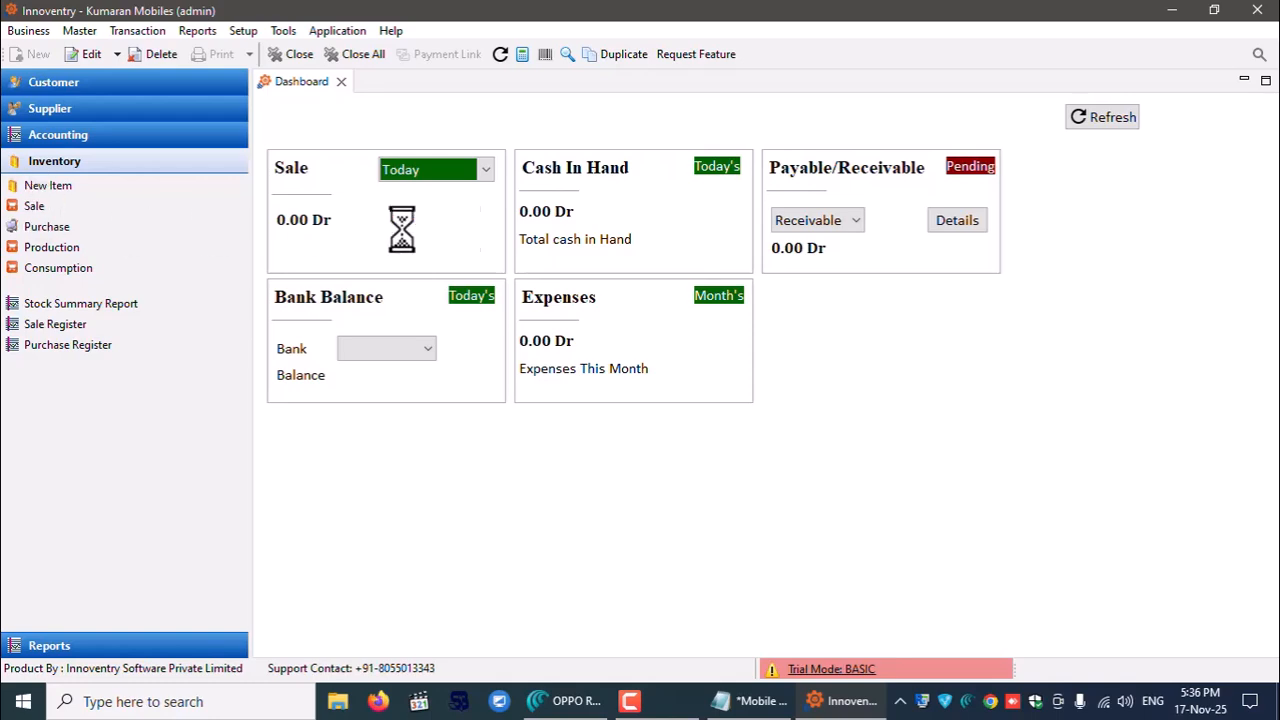
left_click(540, 540)
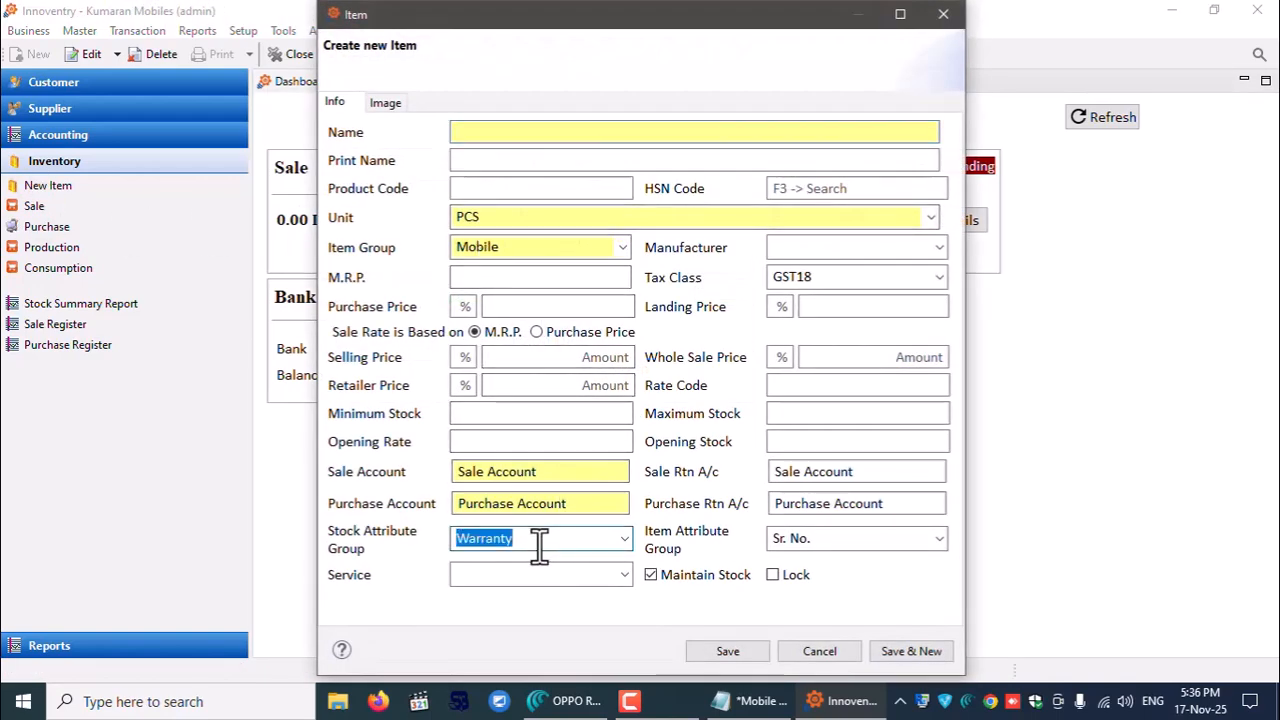
key("BackSpace")
left_click(765, 705)
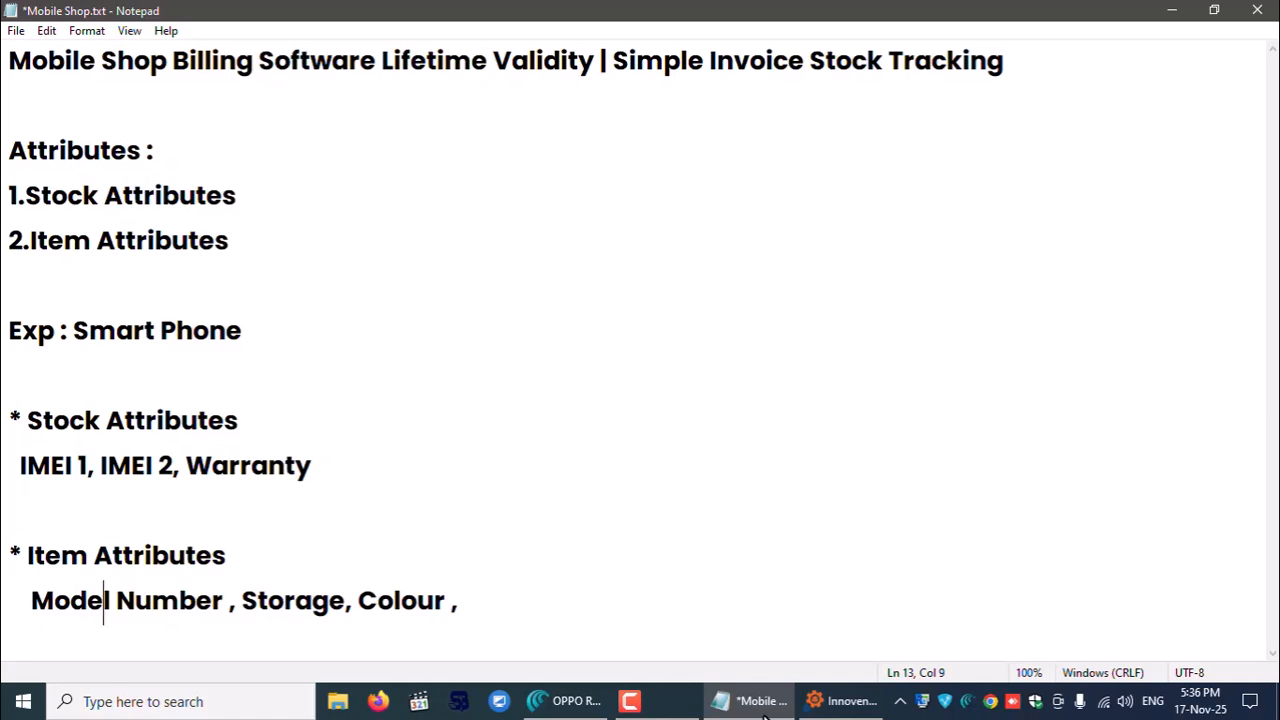
left_click(763, 704)
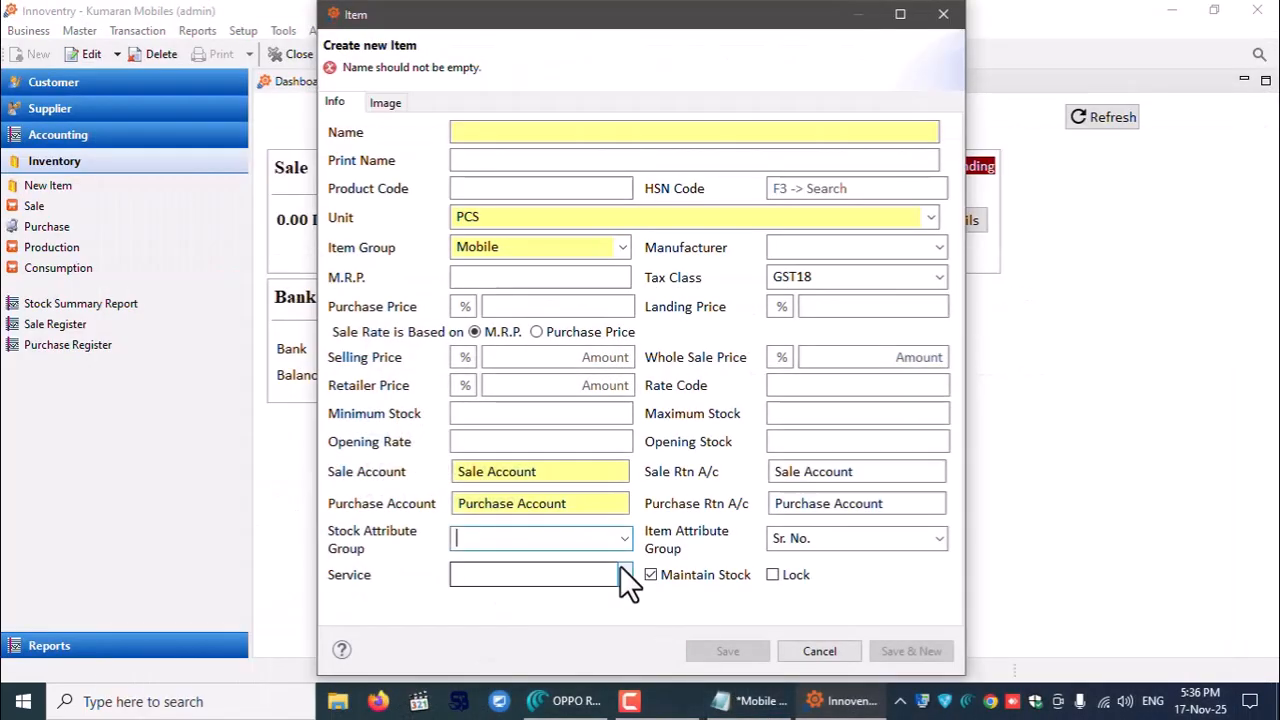
type("Mobile")
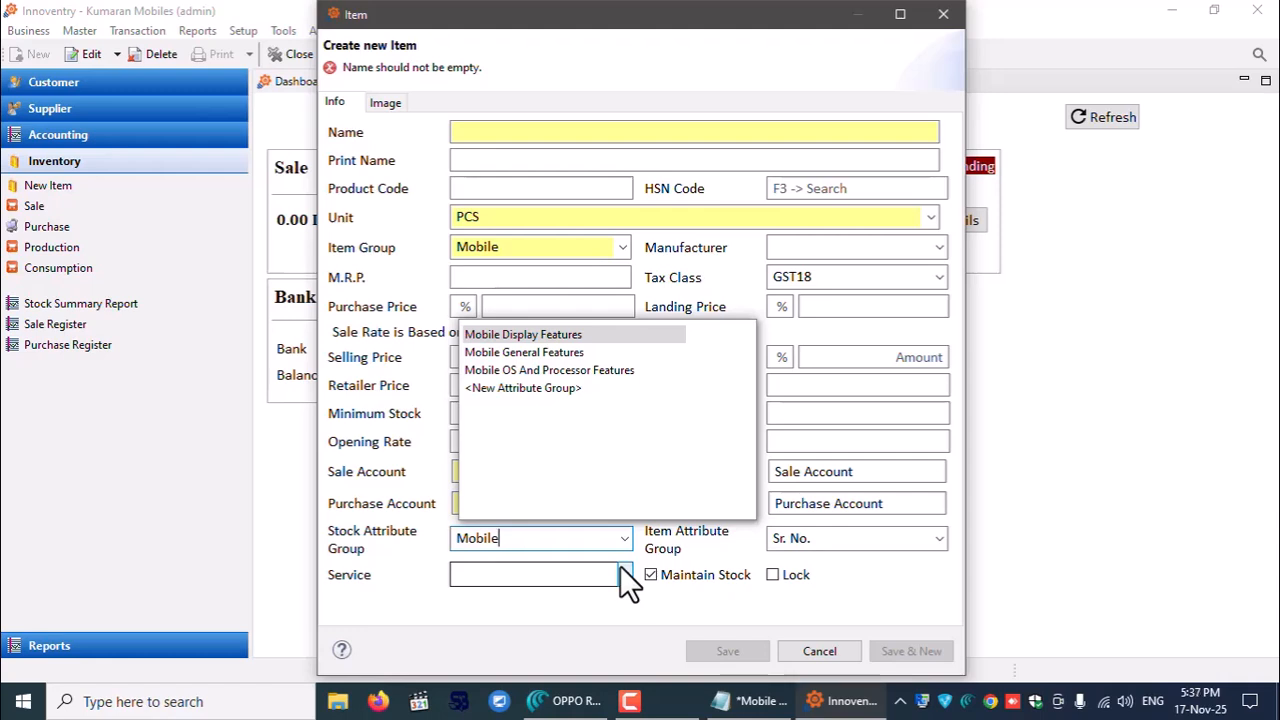
key("Down")
key("Down")
key("Down")
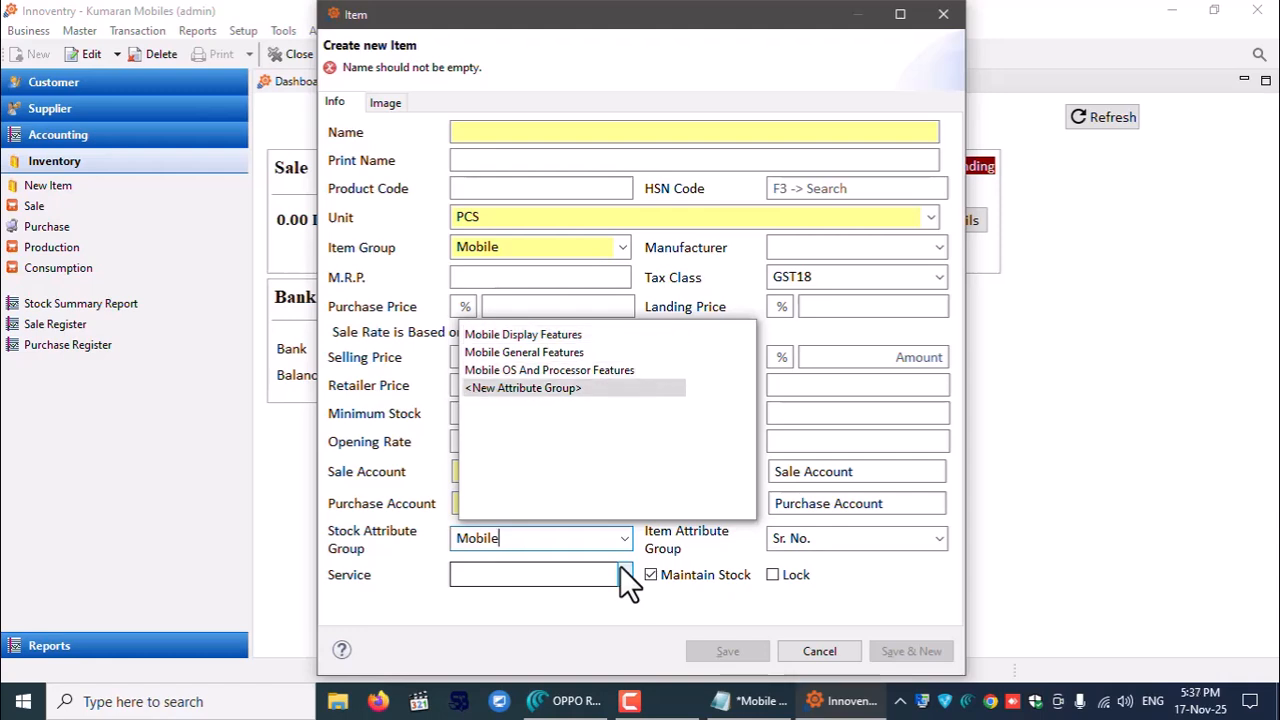
- Name the new attribute group Mobile, checking the planned IMEI attributes in the notes
key("Return")
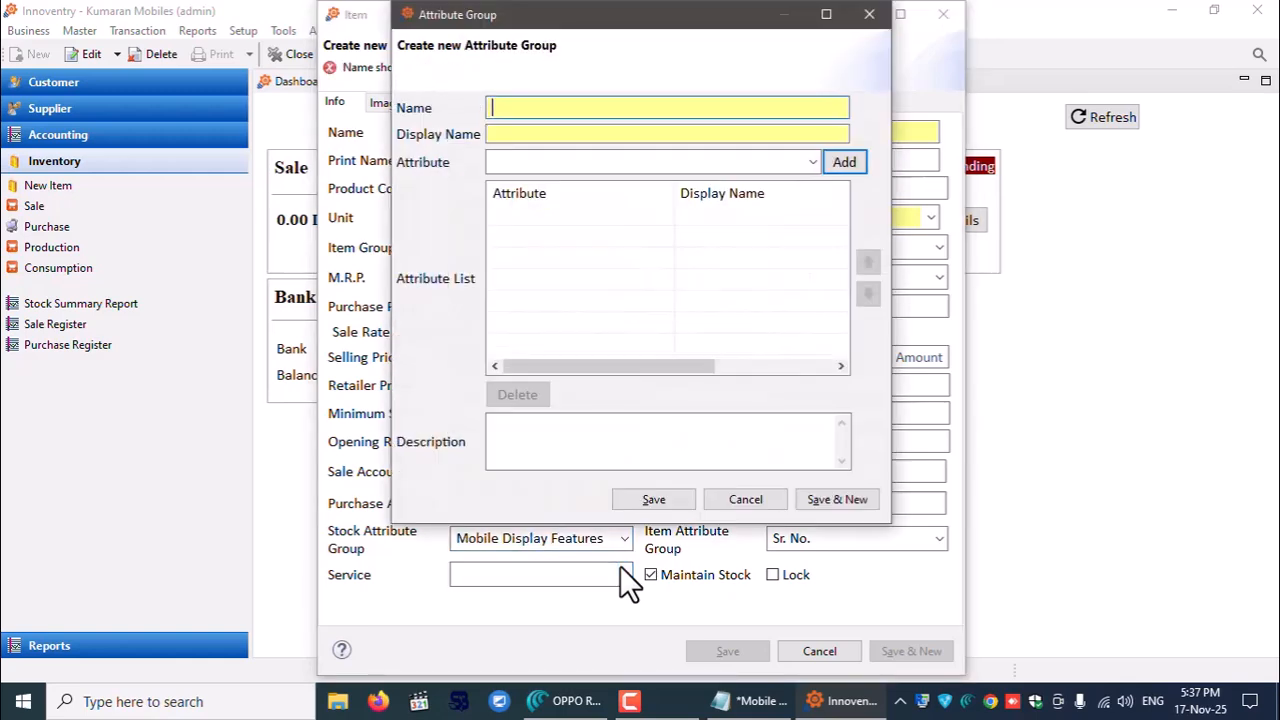
type("Mobile")
key("Tab")
key("Tab")
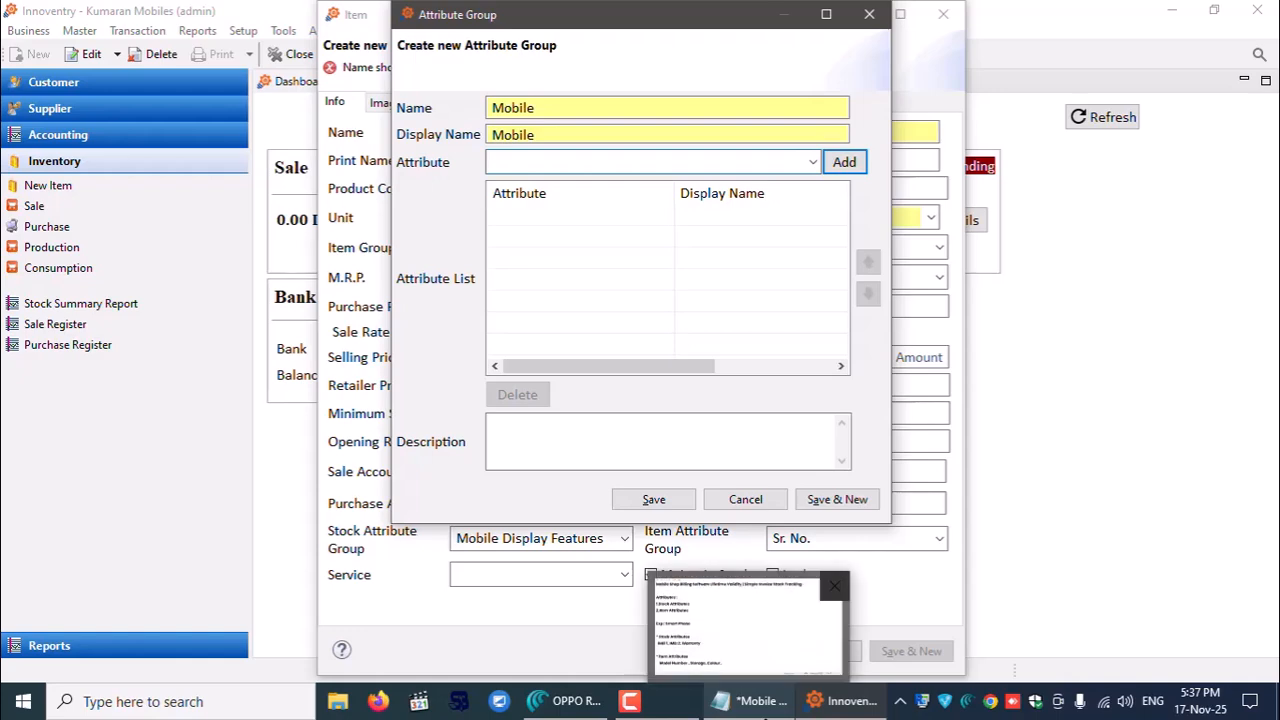
left_click(757, 701)
left_click_drag(17, 465, 94, 465)
left_click(178, 468)
left_click(1173, 10)
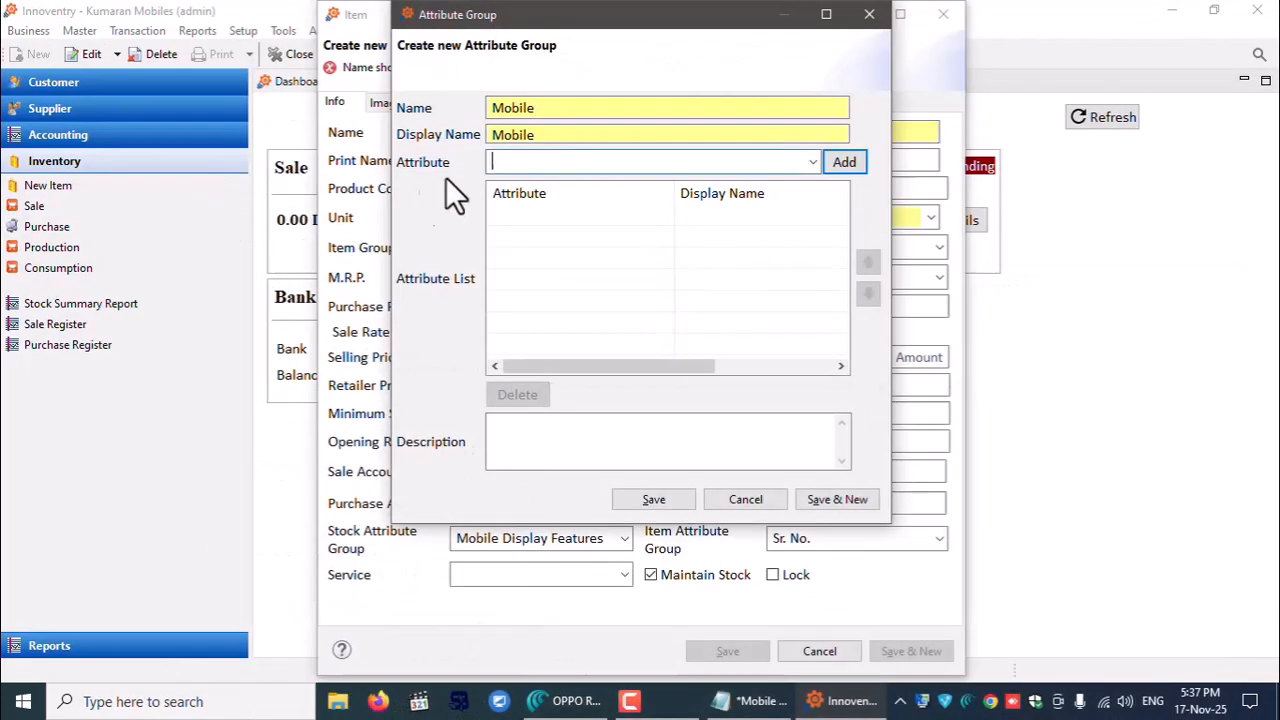
- Add IMEI and IMEI SIM2 to the Mobile group's attribute list
type("im")
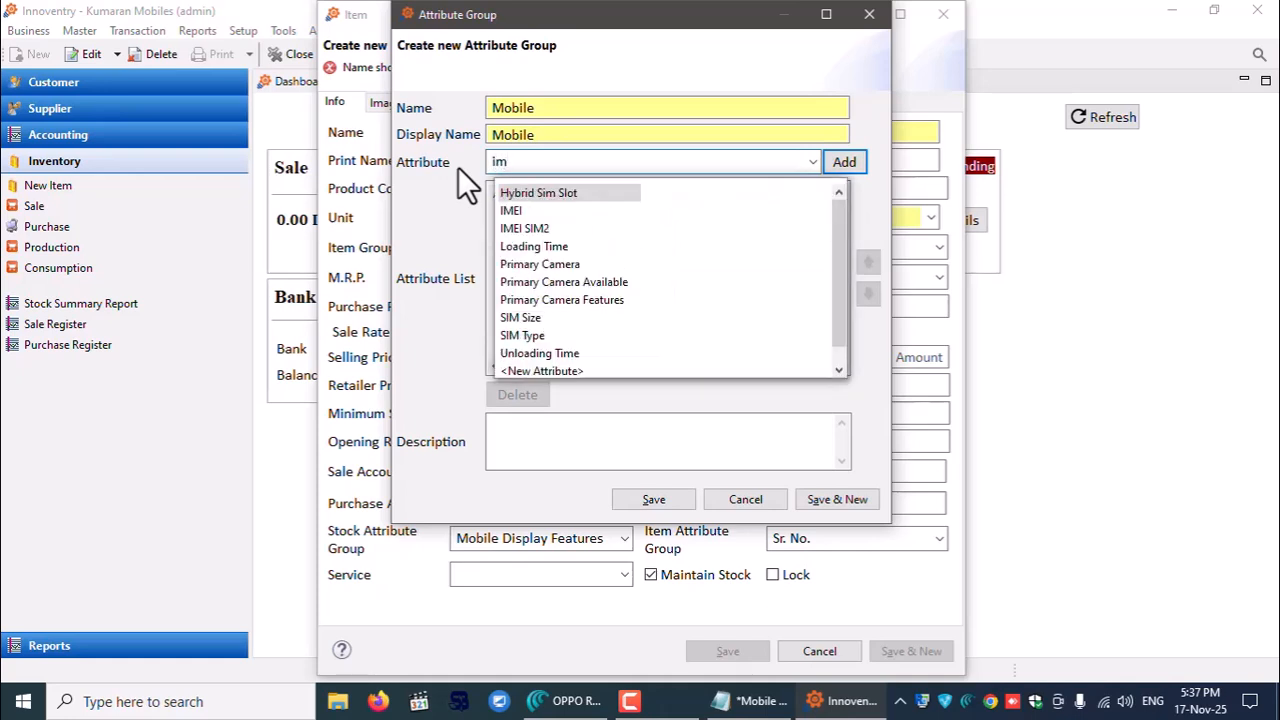
key("Return")
left_click(845, 162)
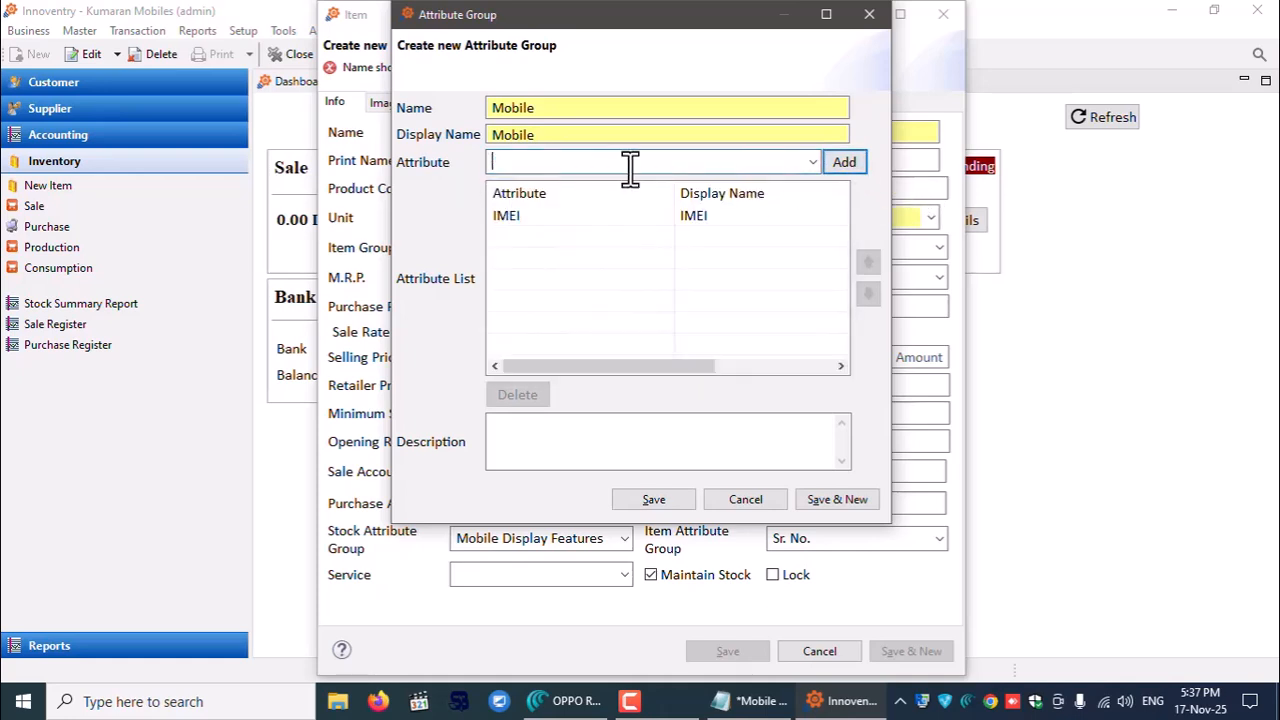
left_click(630, 168)
type("imei")
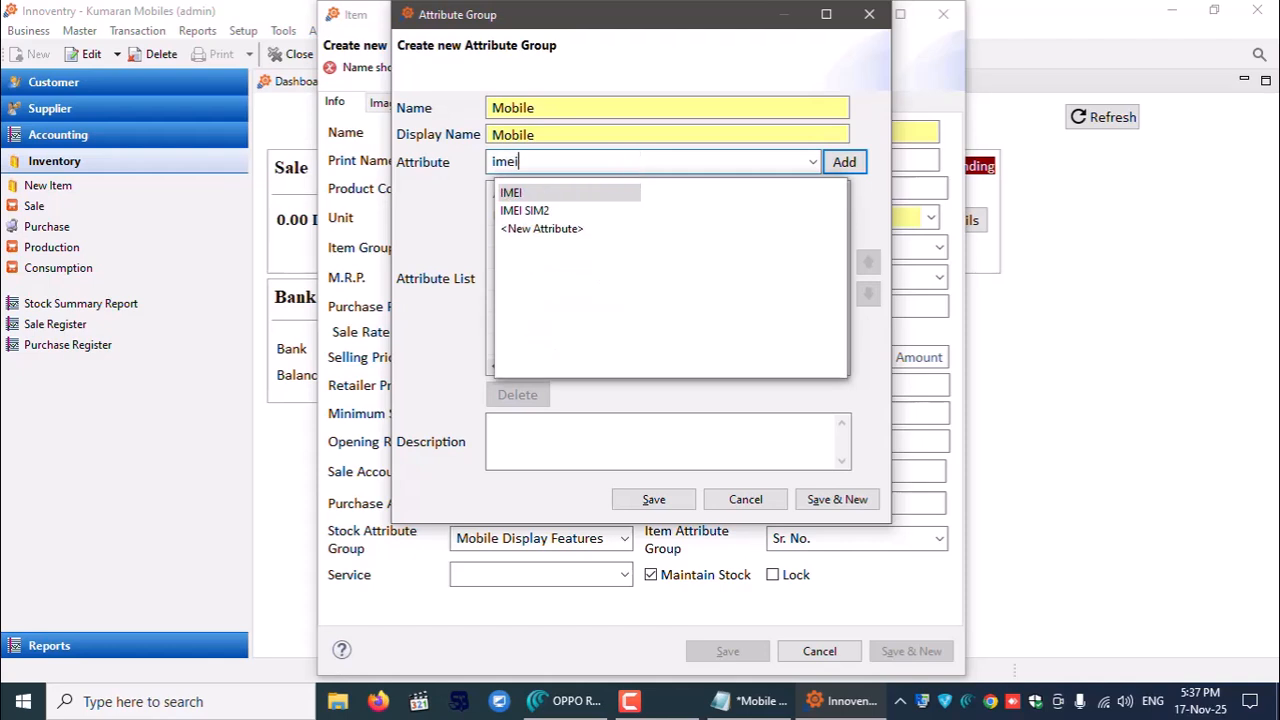
key("Down")
key("Return")
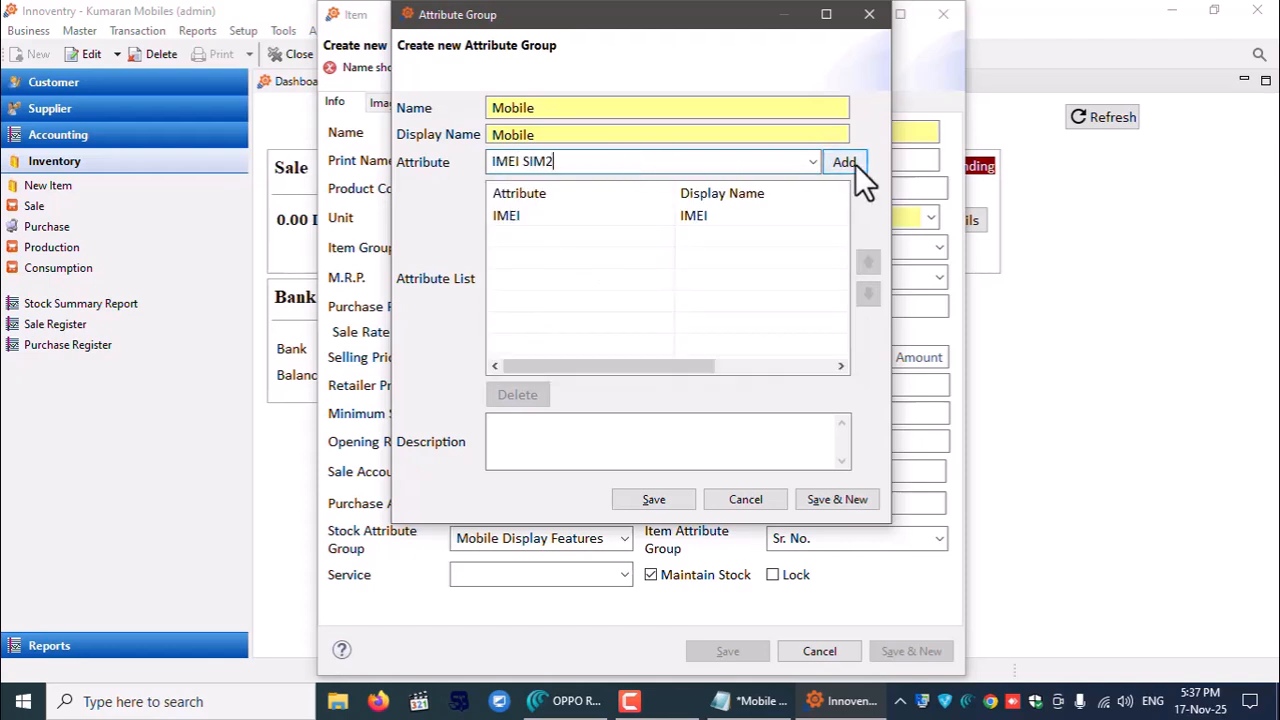
left_click(850, 164)
- Start a new attribute named Warranty for the group
type("wa")
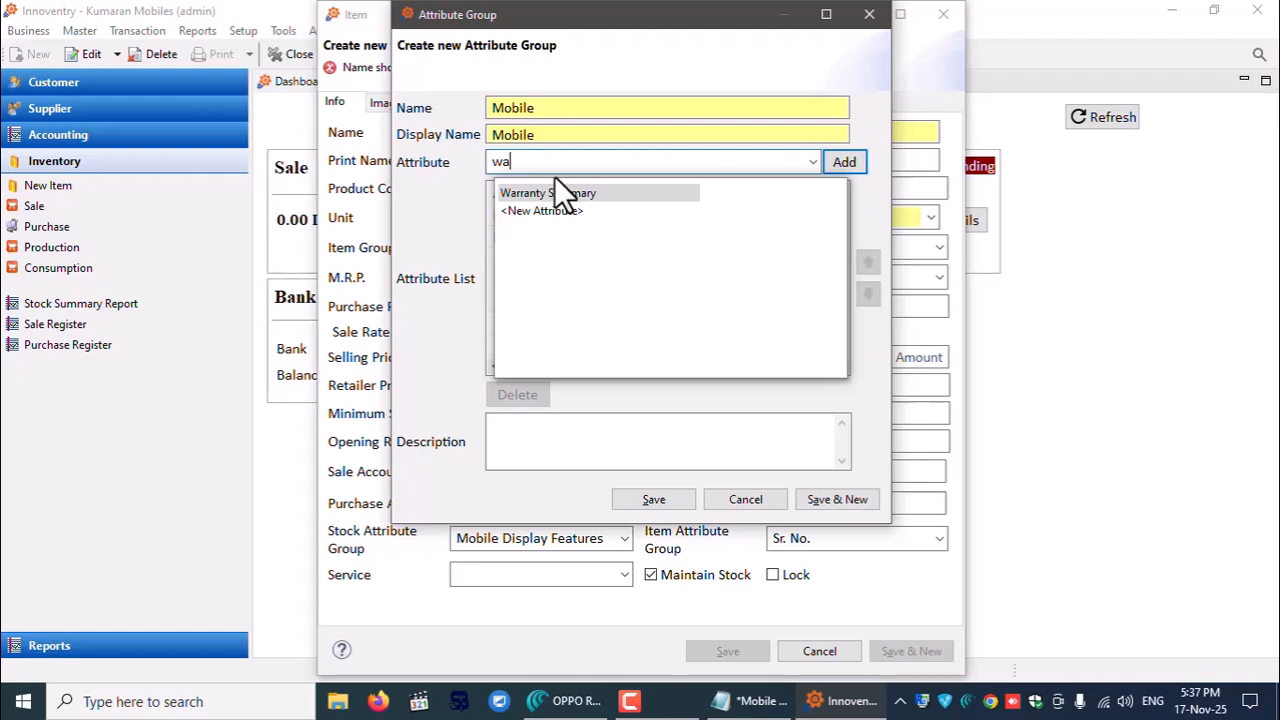
key("Down")
key("Return")
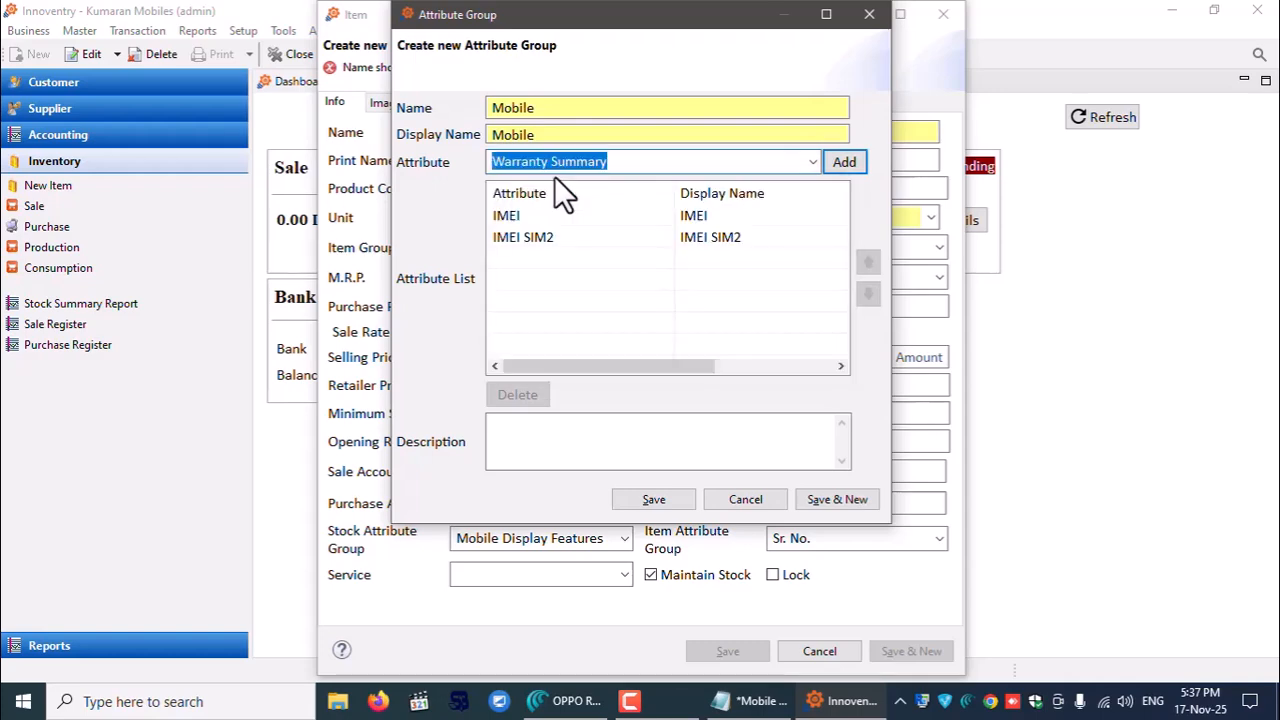
type("Warranty")
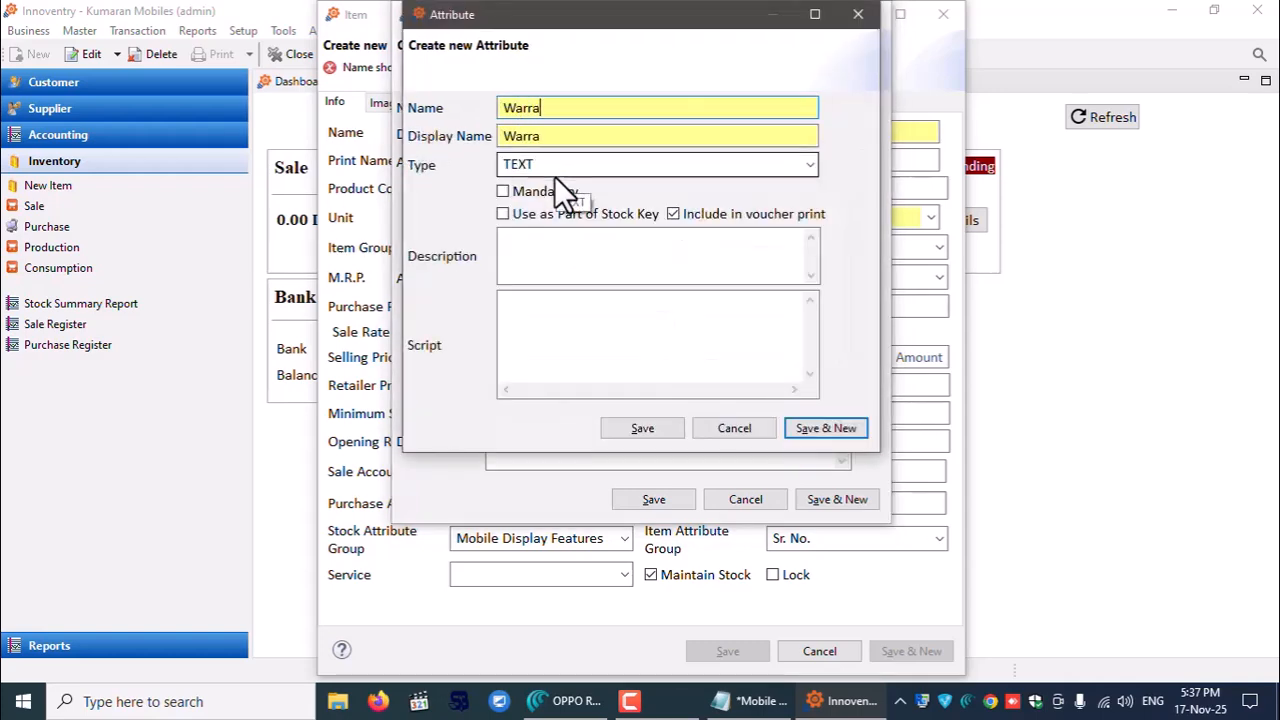
- Save Warranty as a stock-key attribute and add it to the group
left_click(580, 212)
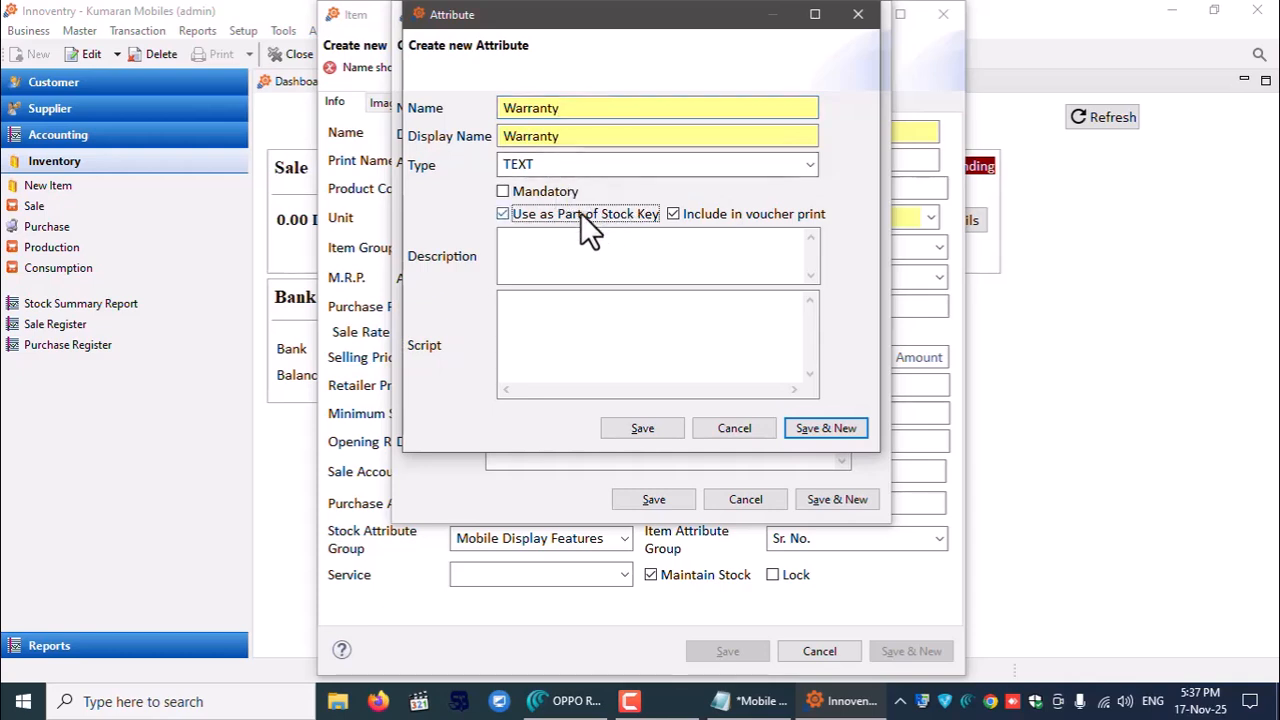
left_click(645, 430)
left_click(840, 160)
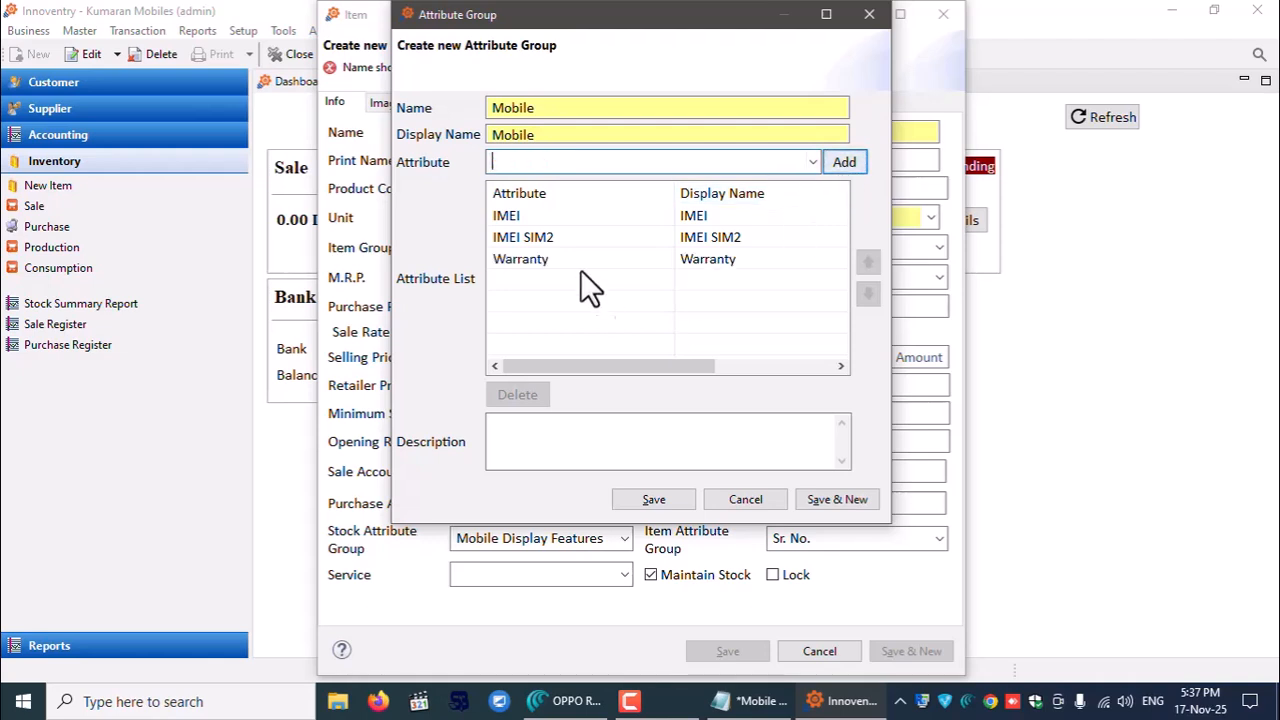
- Rename the group from Mobile to Smart Phone and save it
left_click(533, 239)
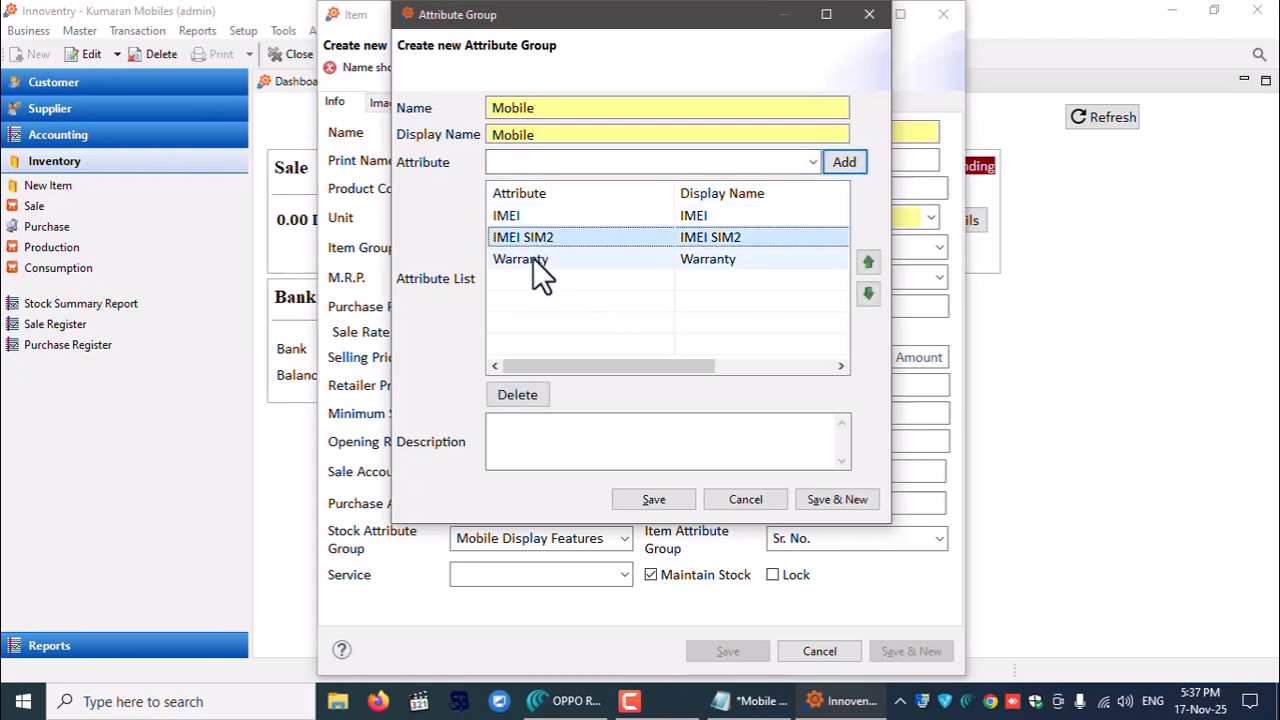
left_click(533, 258)
left_click(538, 108)
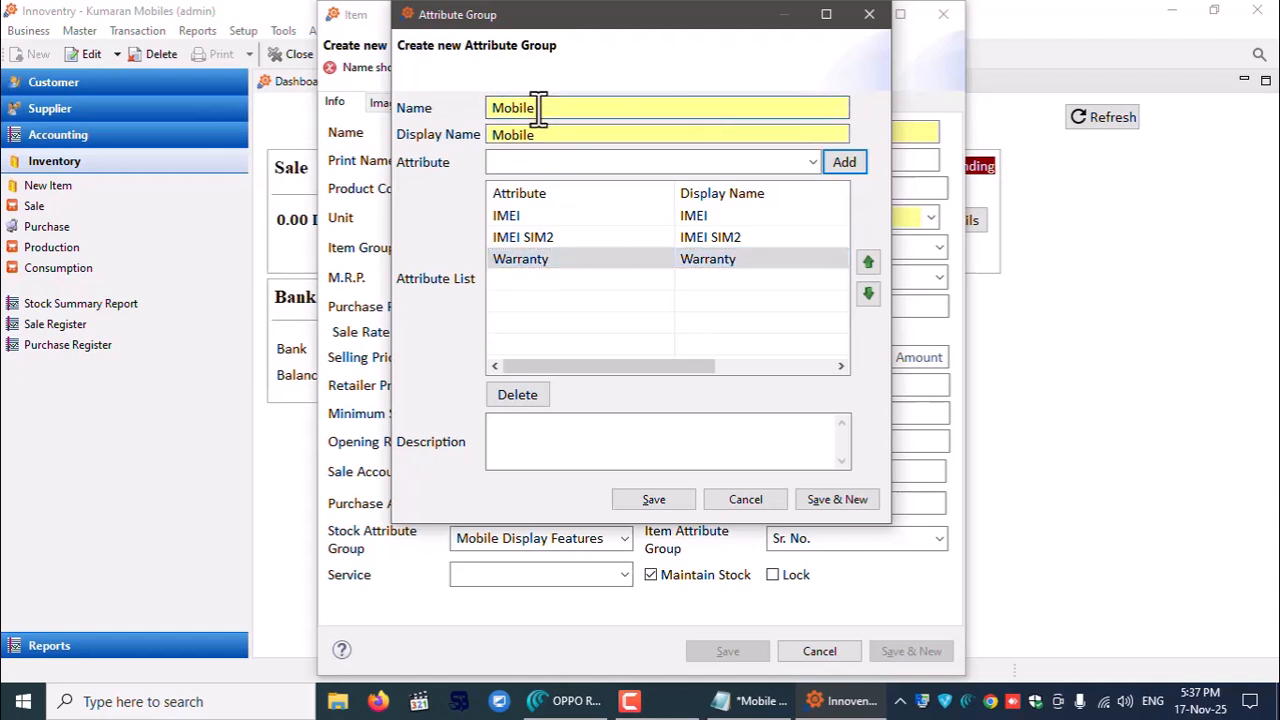
left_click_drag(540, 108, 429, 106)
type("Smart Phone")
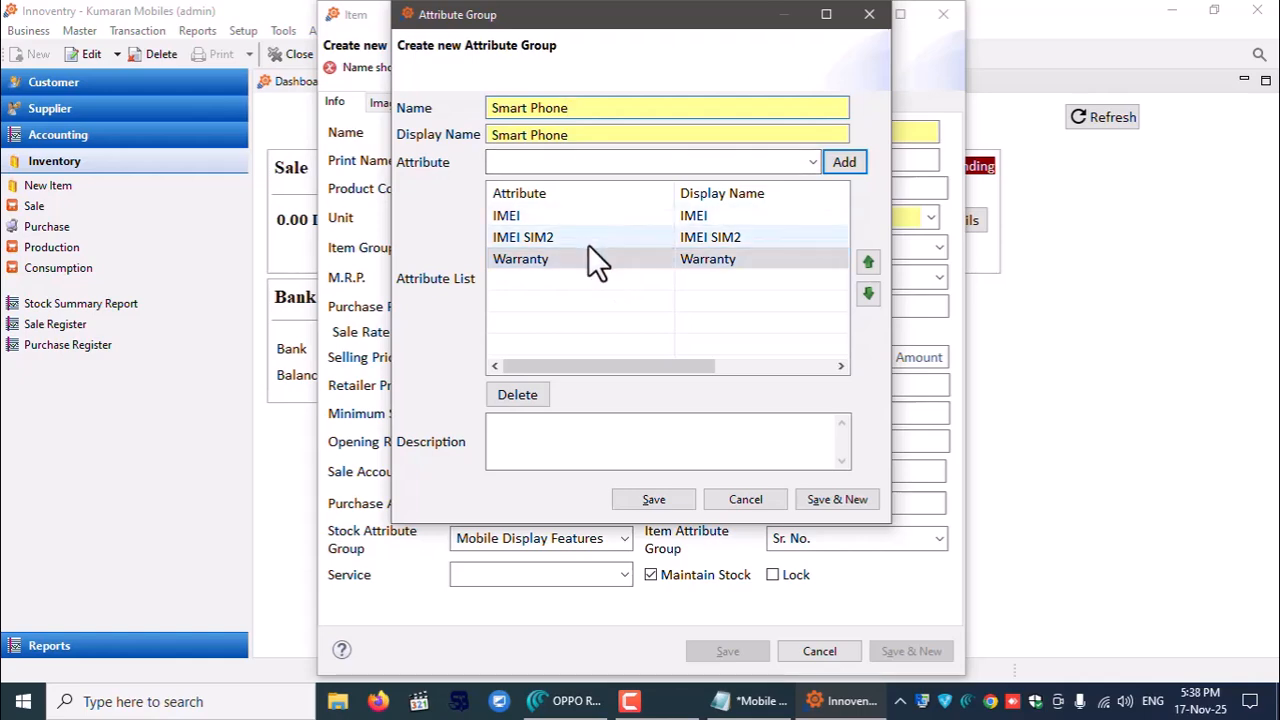
left_click(566, 443)
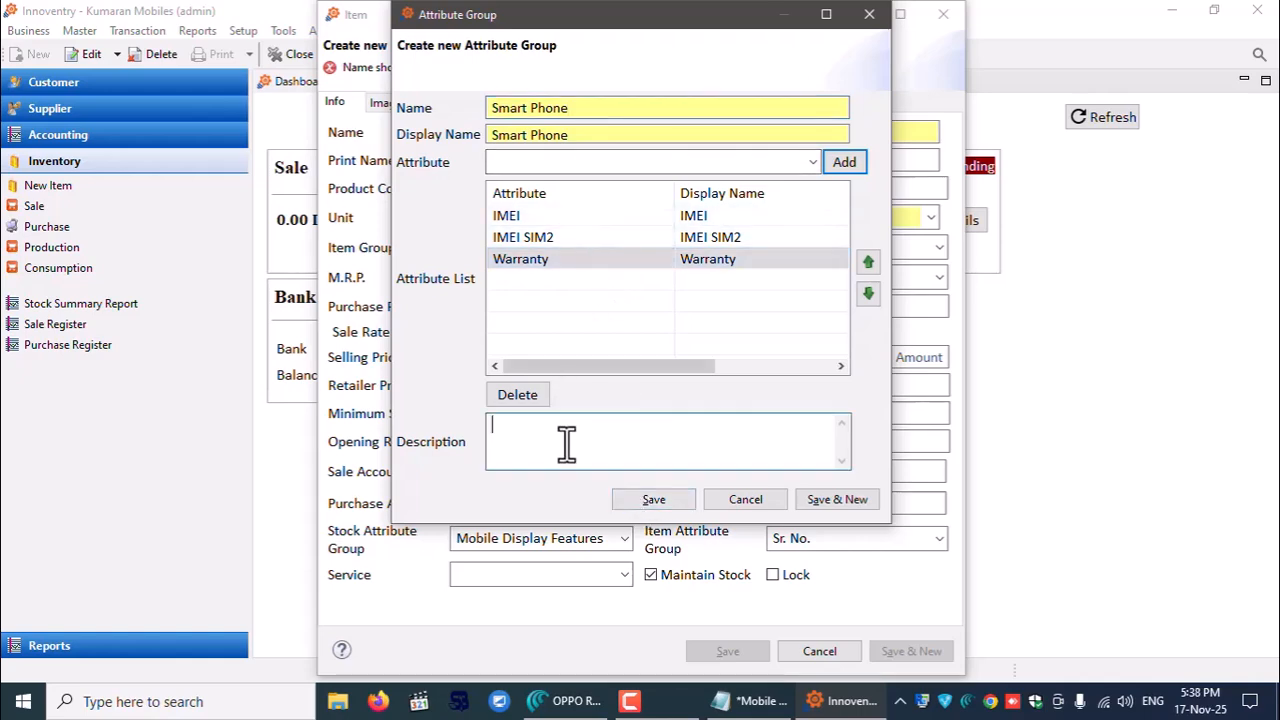
left_click(656, 500)
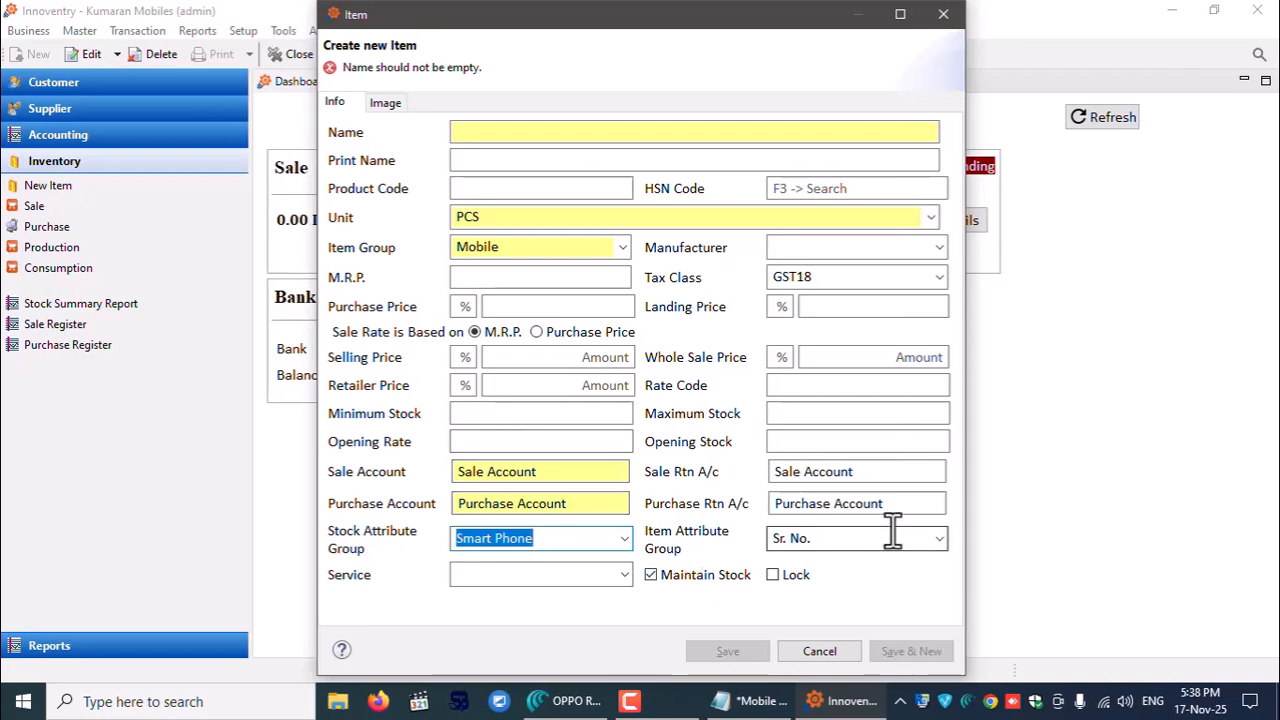
- Create a new item attribute group named Mobile Track
left_click(940, 538)
left_click(940, 538)
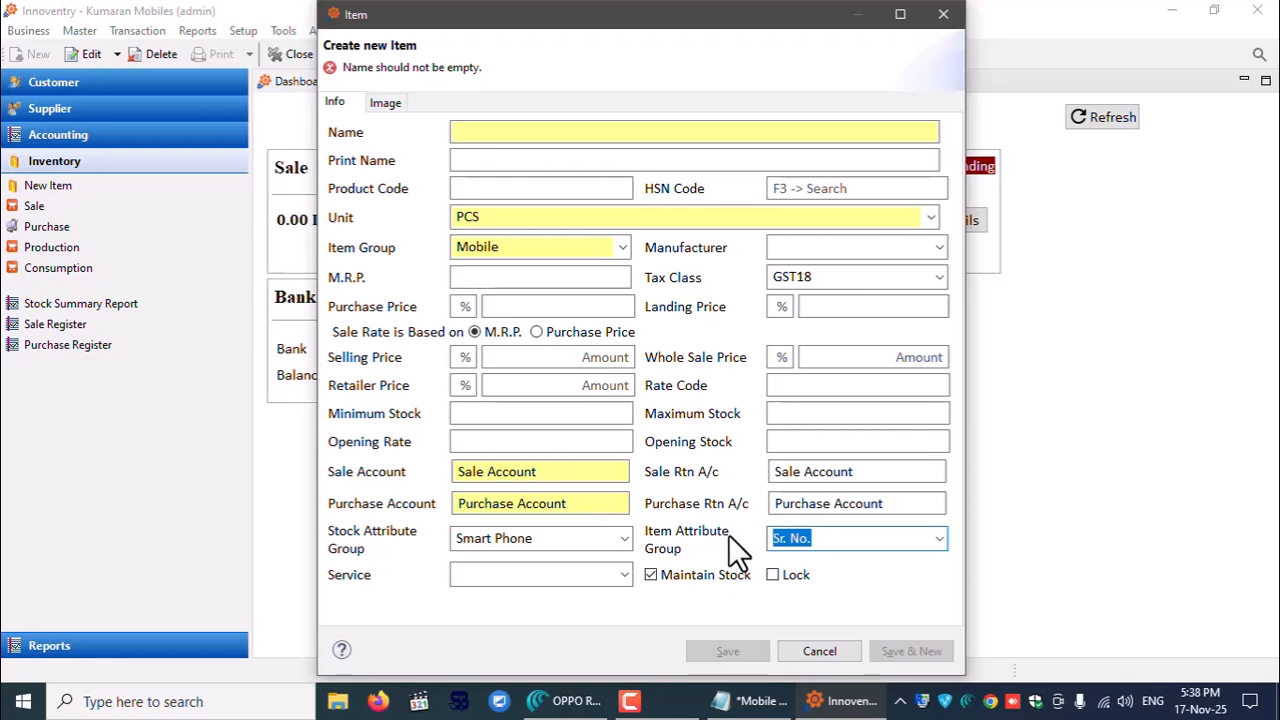
type("sr")
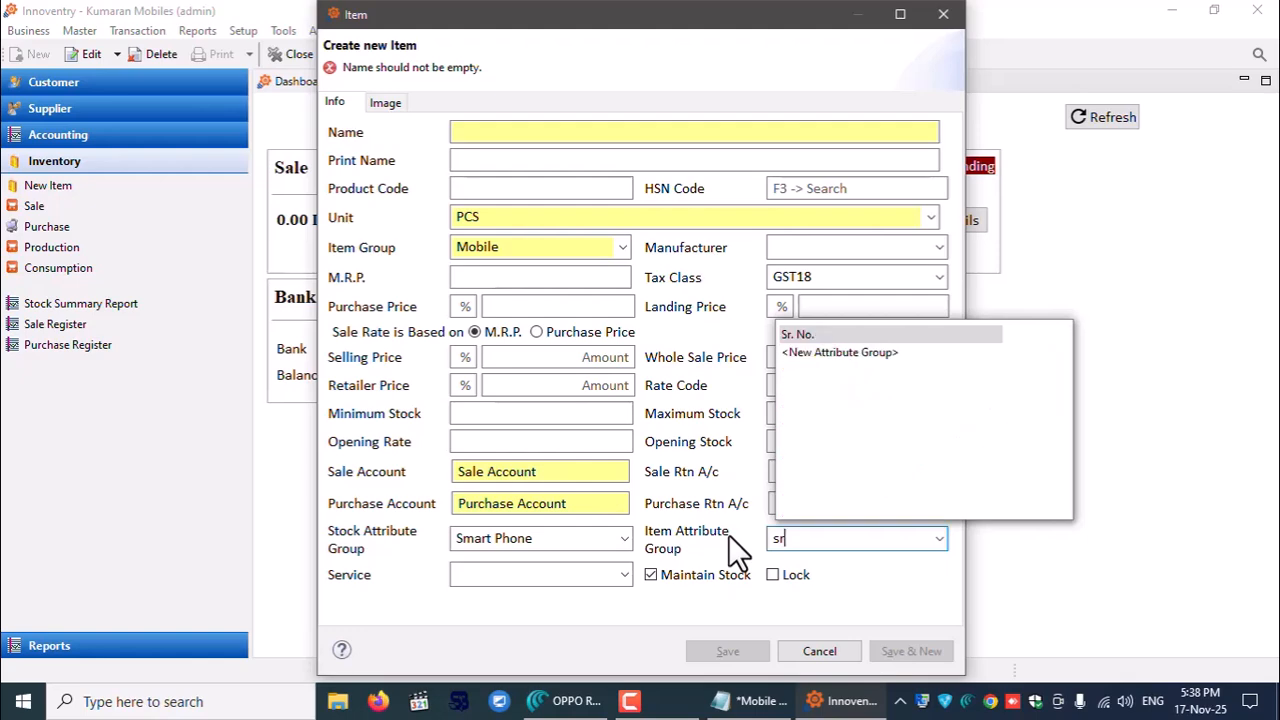
key("Down")
key("Return")
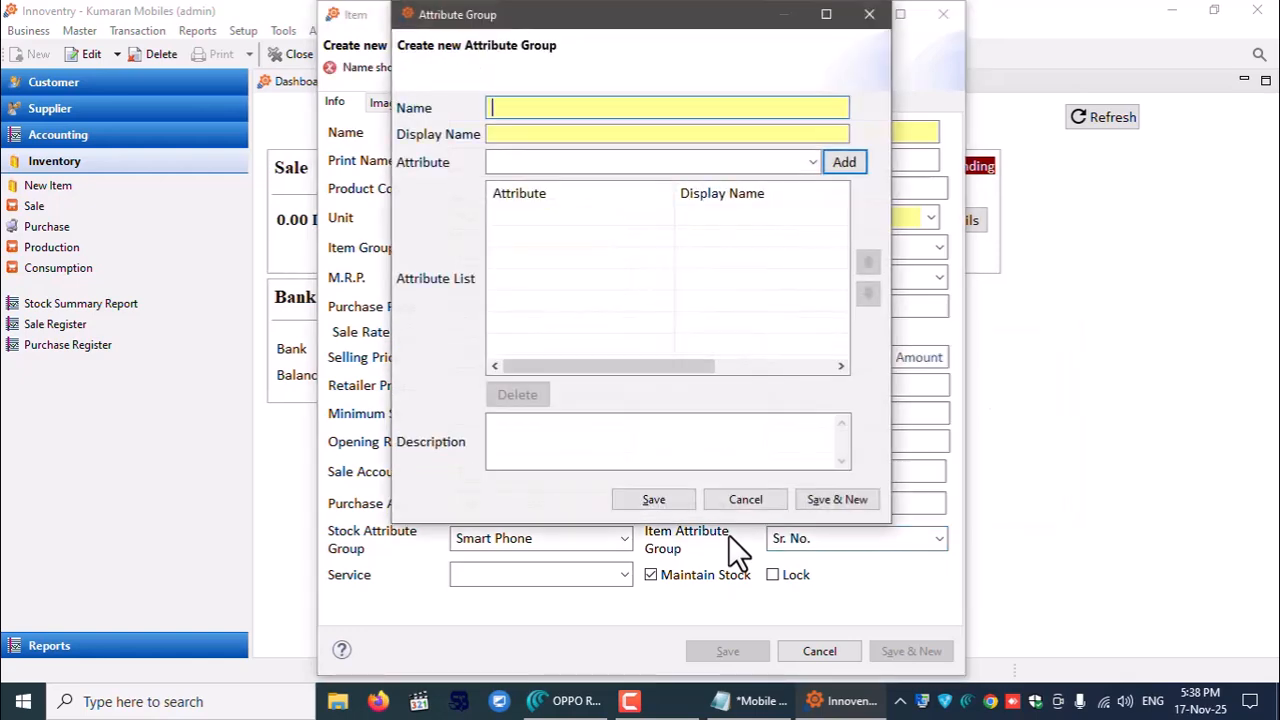
type("Mobile Tra")
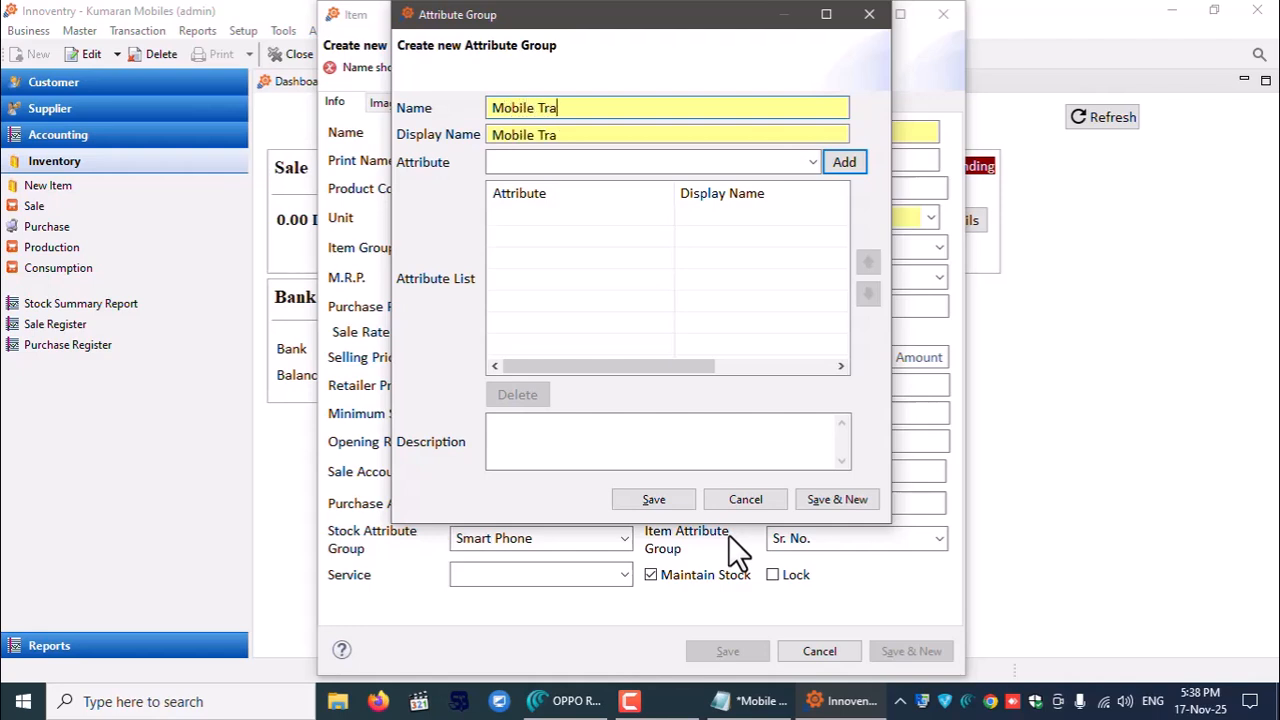
type("cjk")
left_click(614, 163)
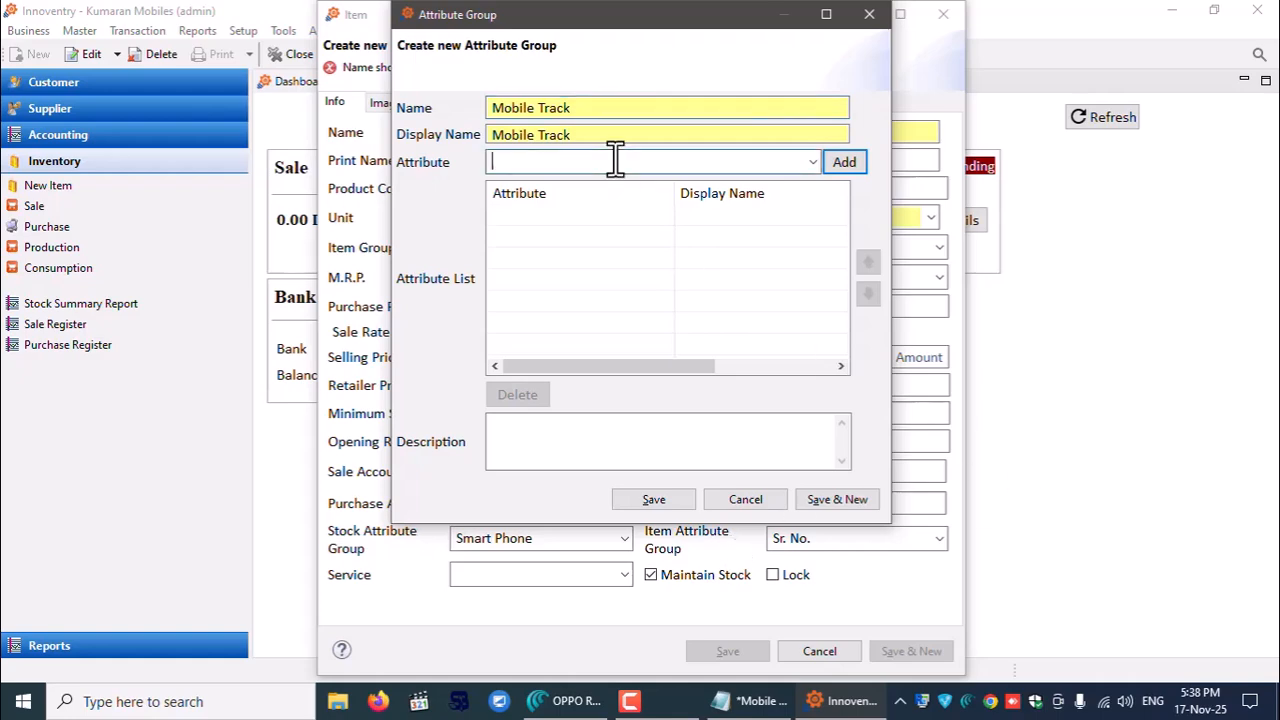
- Look up Model Number in the Notepad attribute notes, then return to the group form
left_click(750, 701)
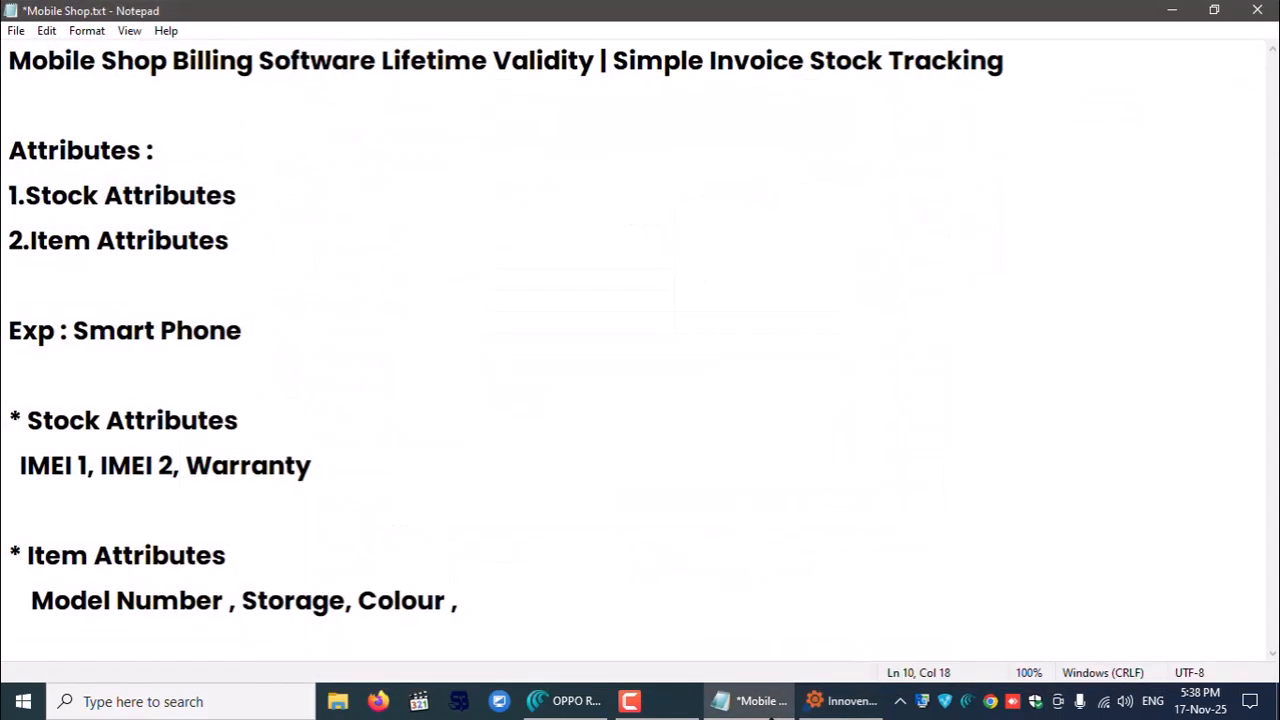
left_click_drag(29, 598, 231, 600)
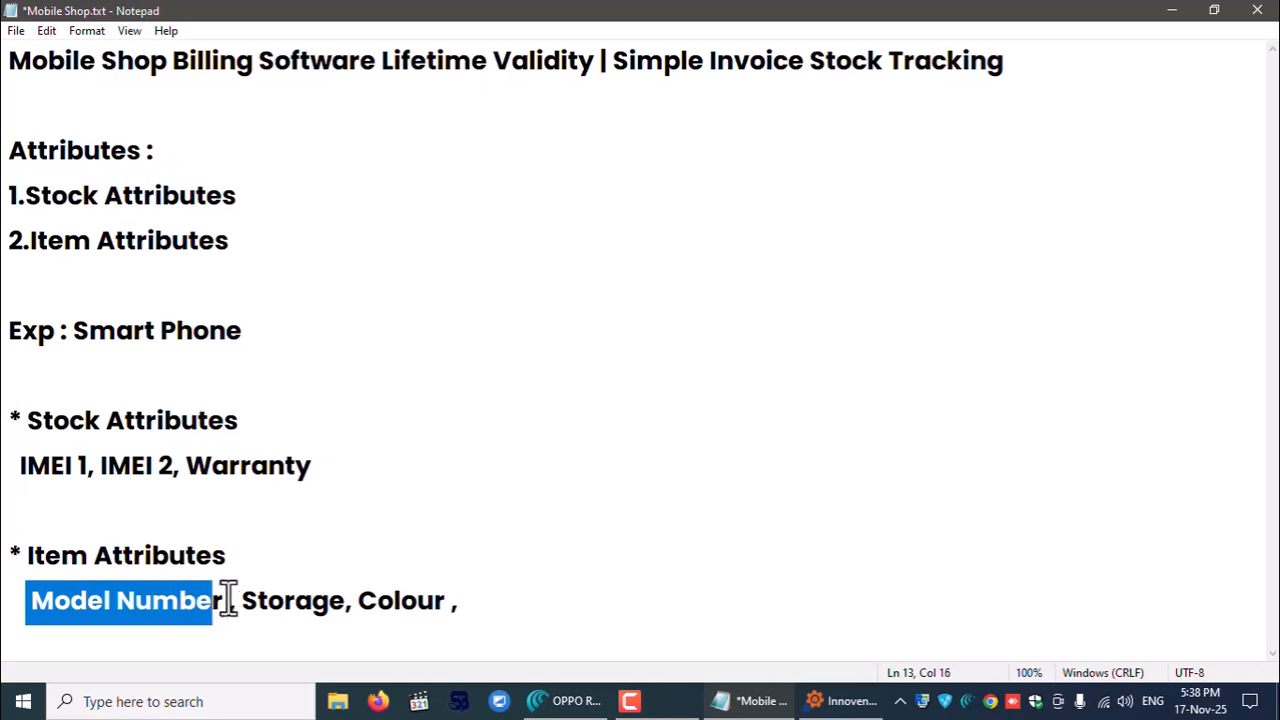
left_click(260, 601)
left_click(1170, 10)
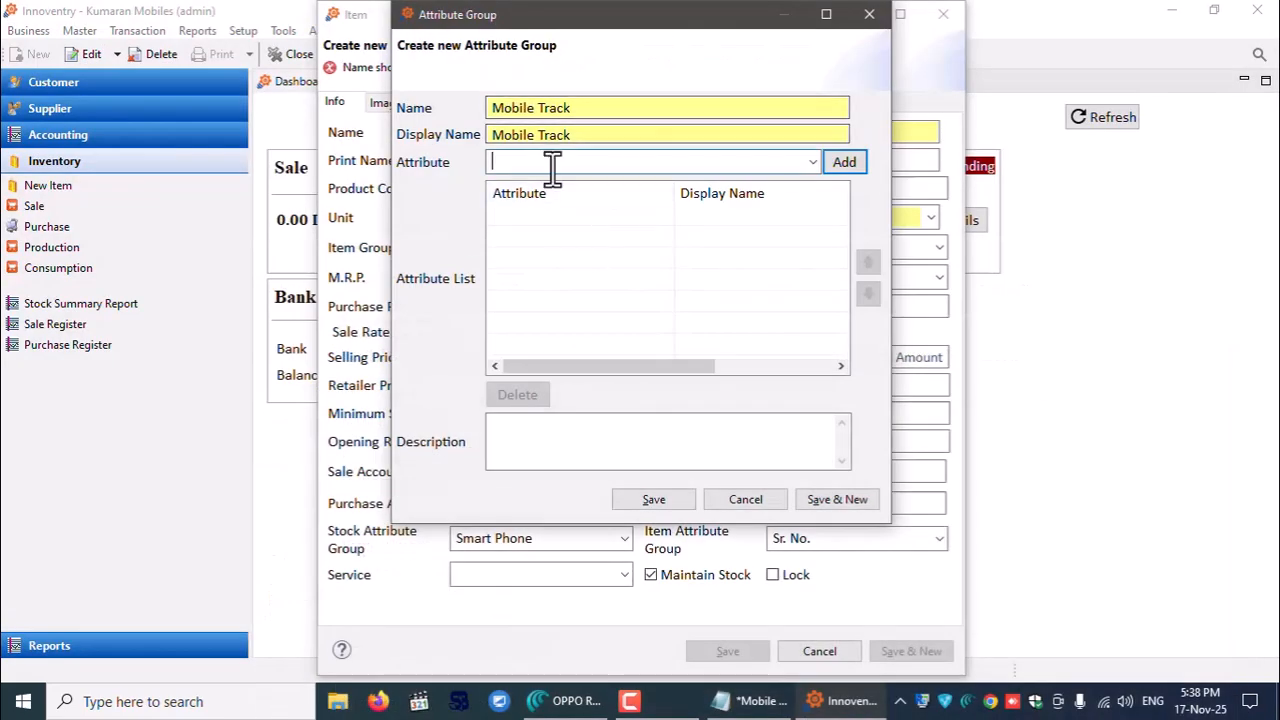
- Add Model Number as the first attribute of the Mobile Track group
type("Mode")
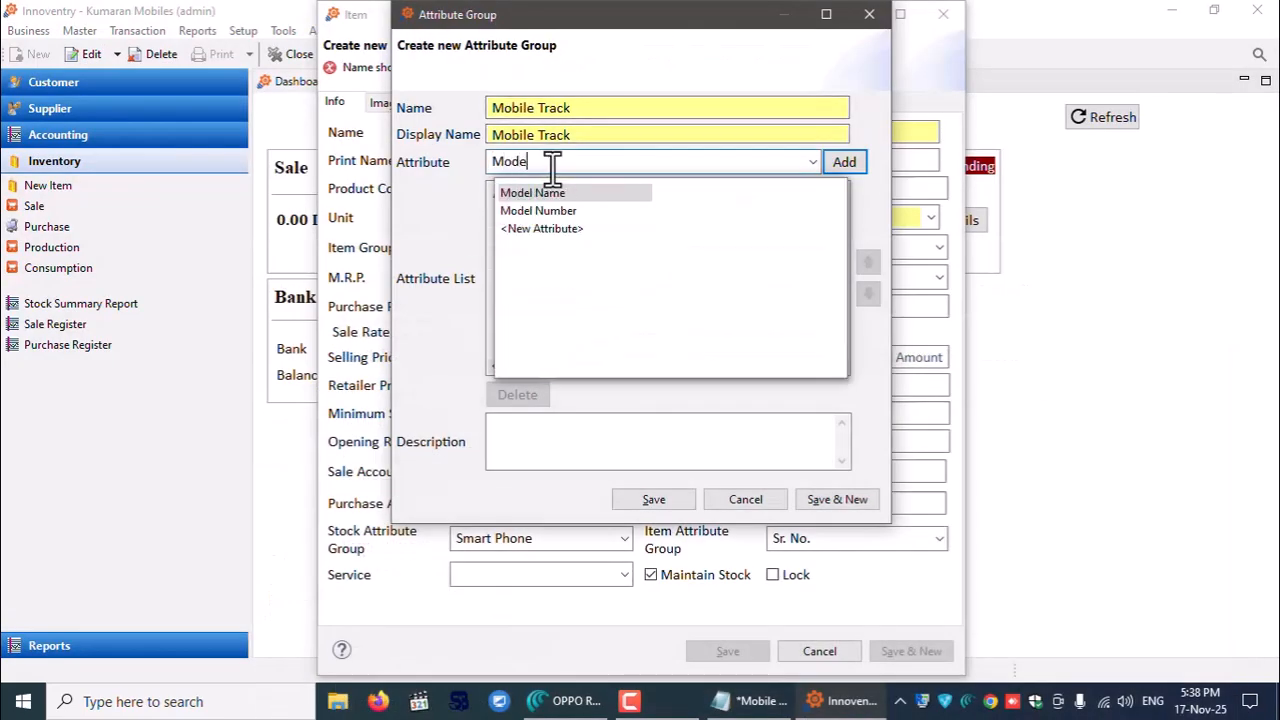
key("Down")
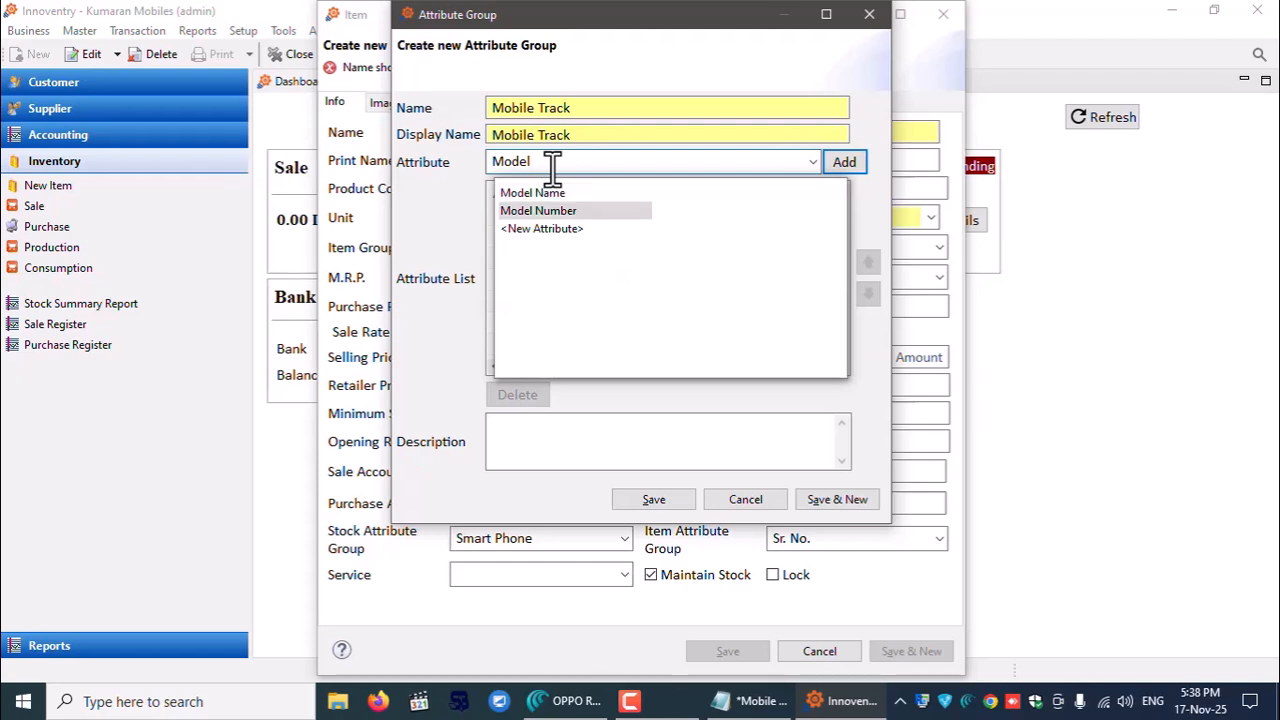
key("Return")
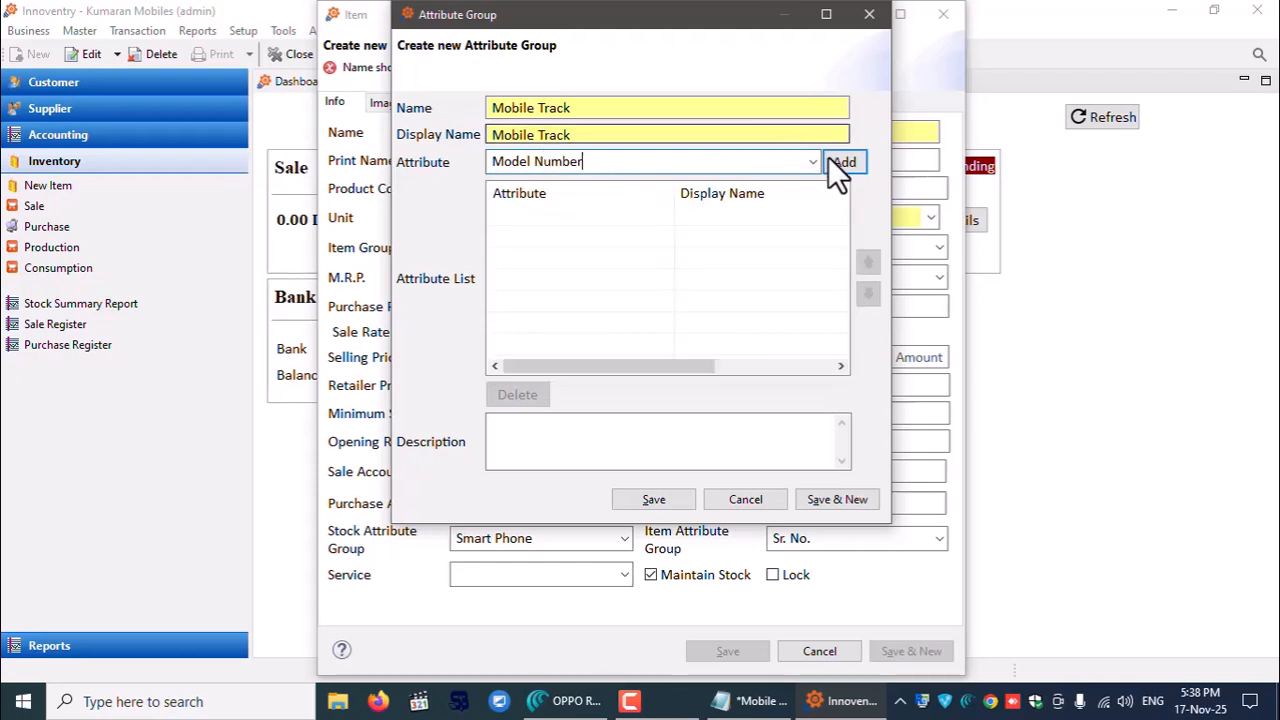
left_click(843, 162)
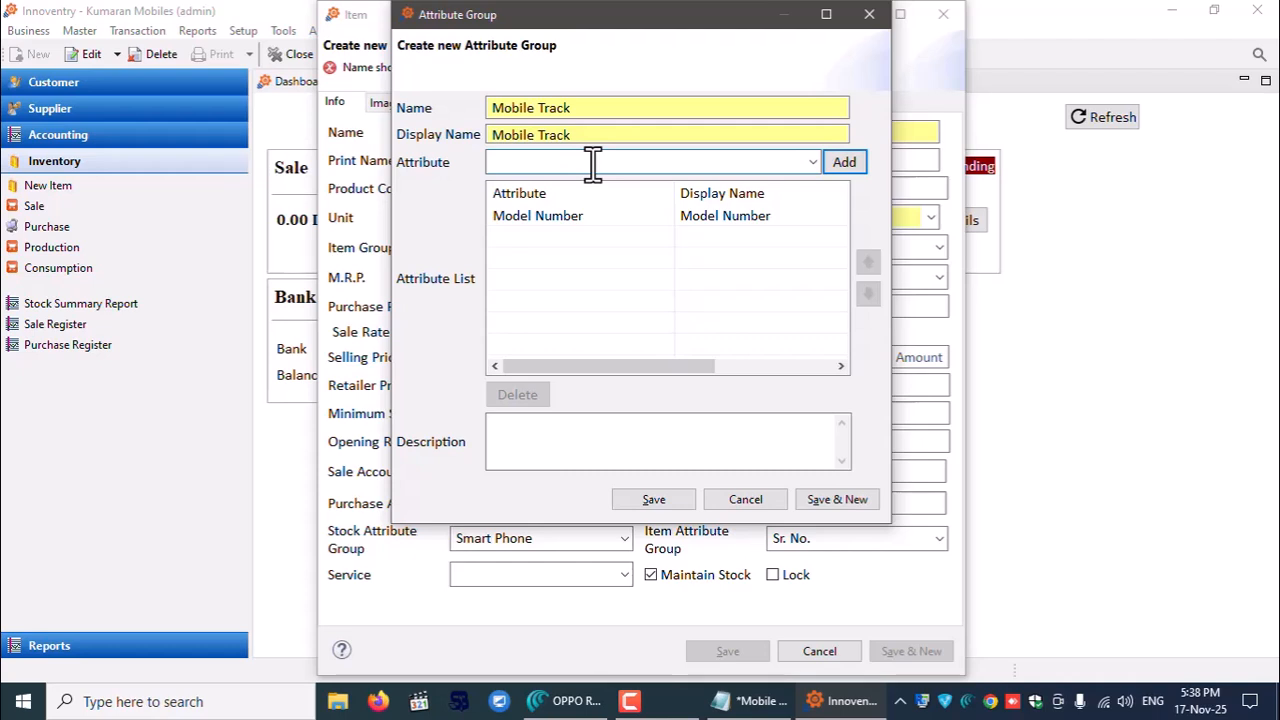
- Enter Storage as the next attribute and choose to create it as a new attribute
type("Sto")
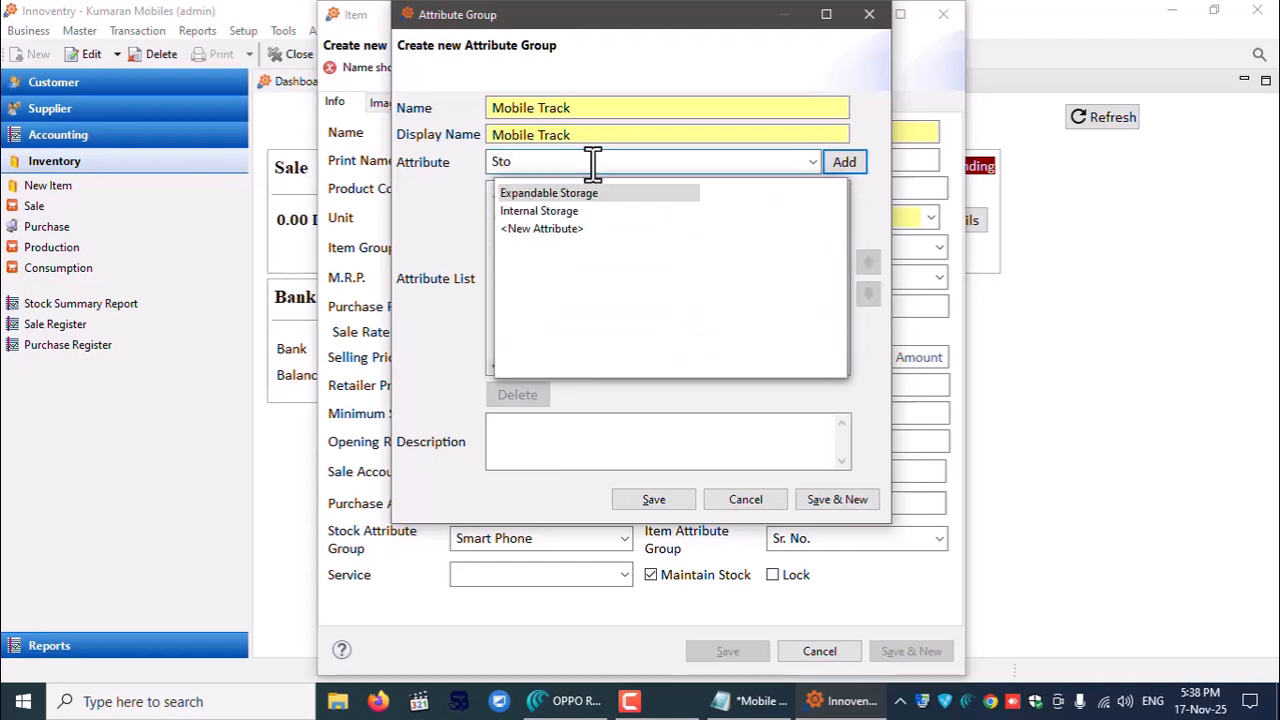
key("Down")
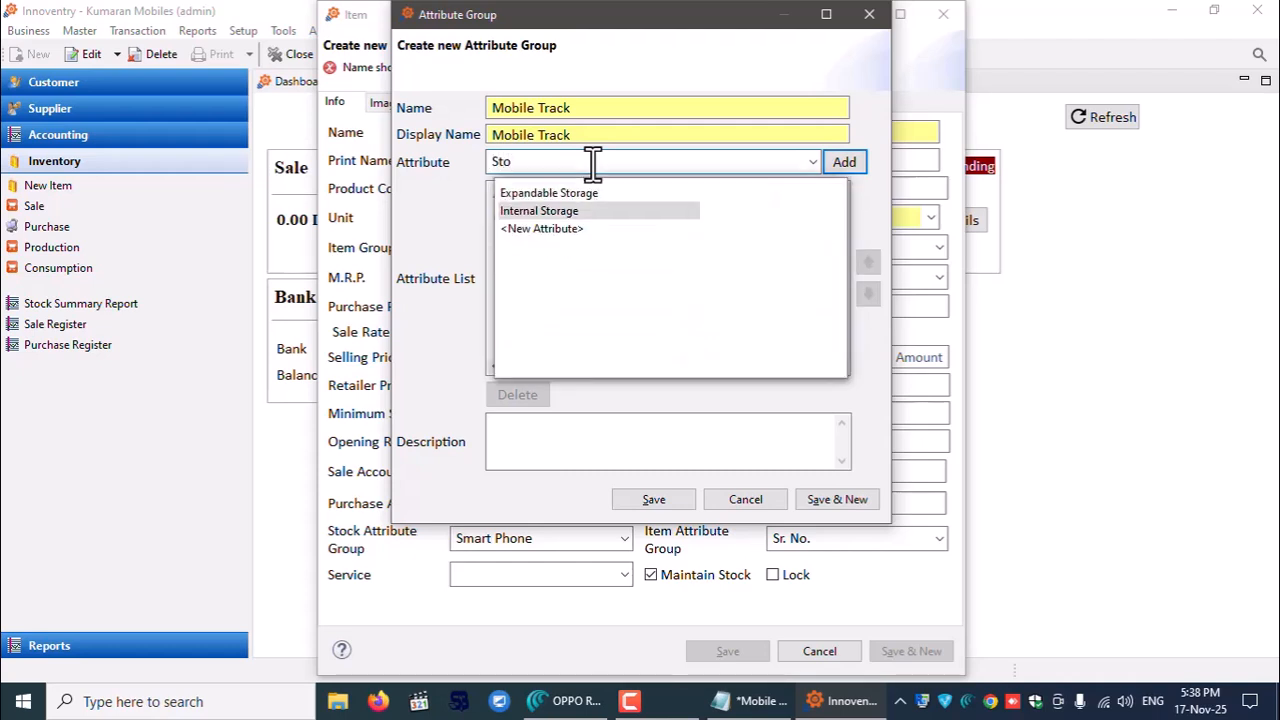
key("Return")
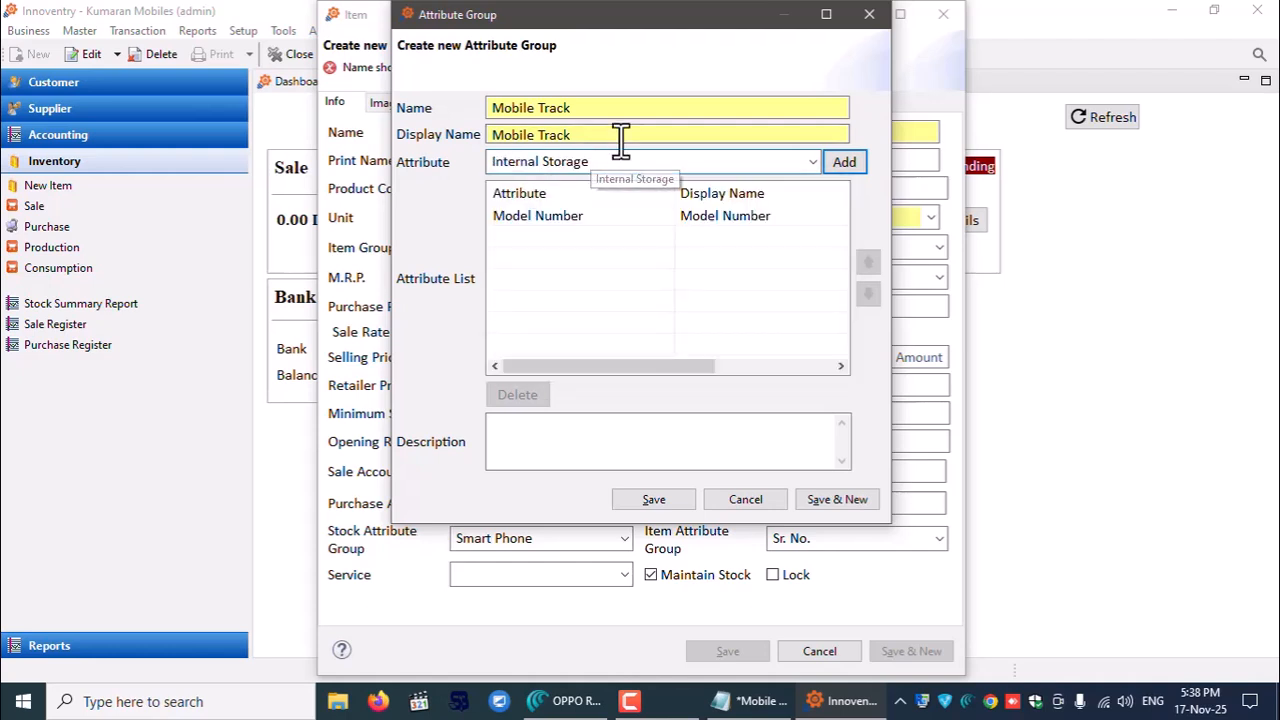
left_click_drag(623, 163, 452, 165)
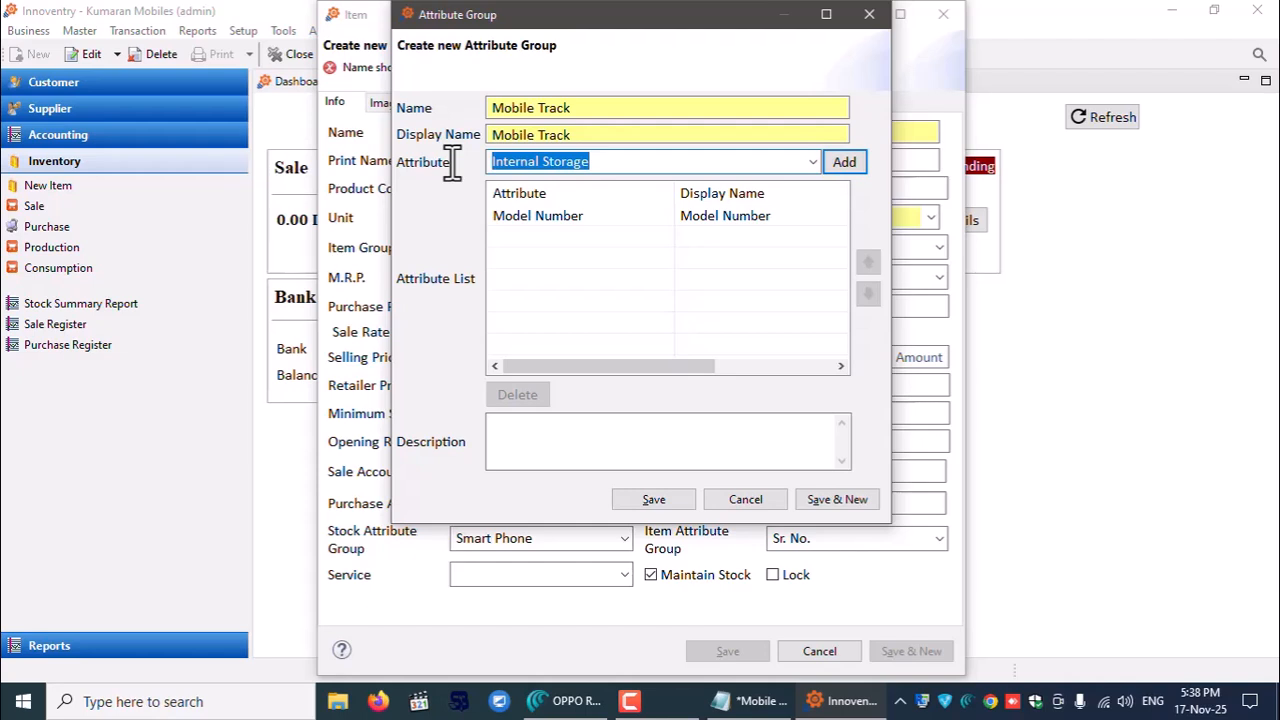
type("S")
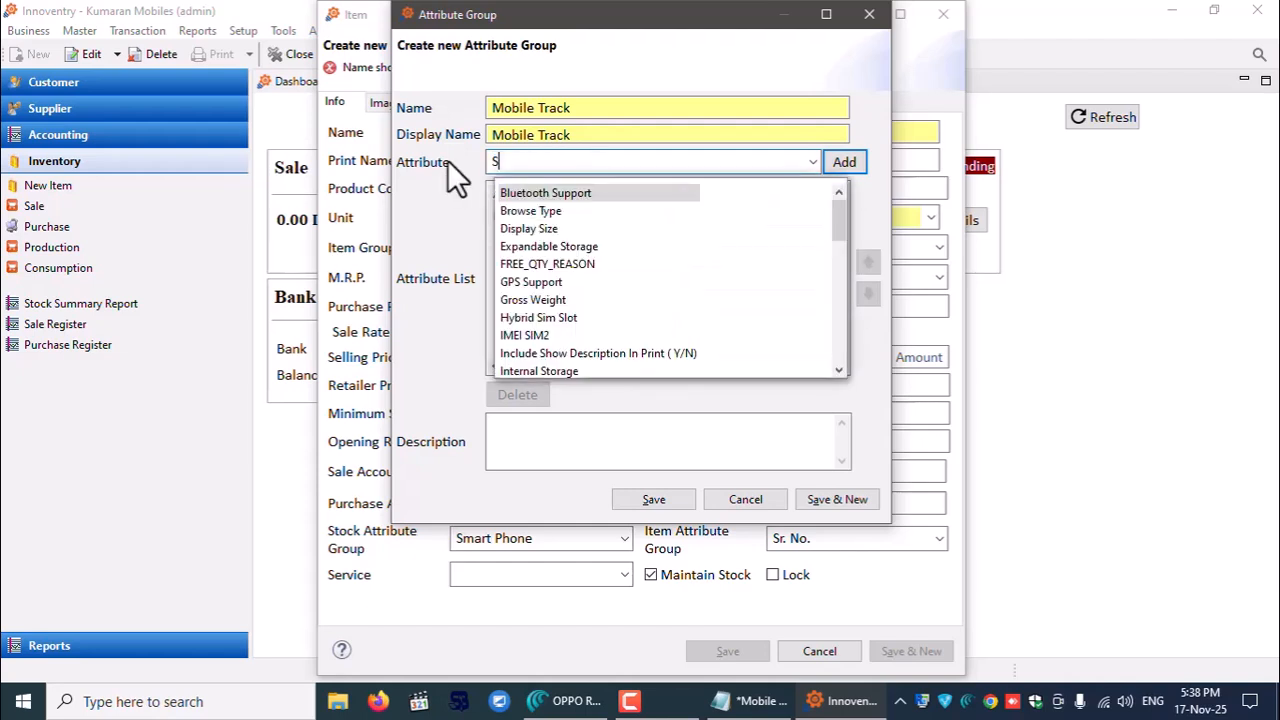
type("torage")
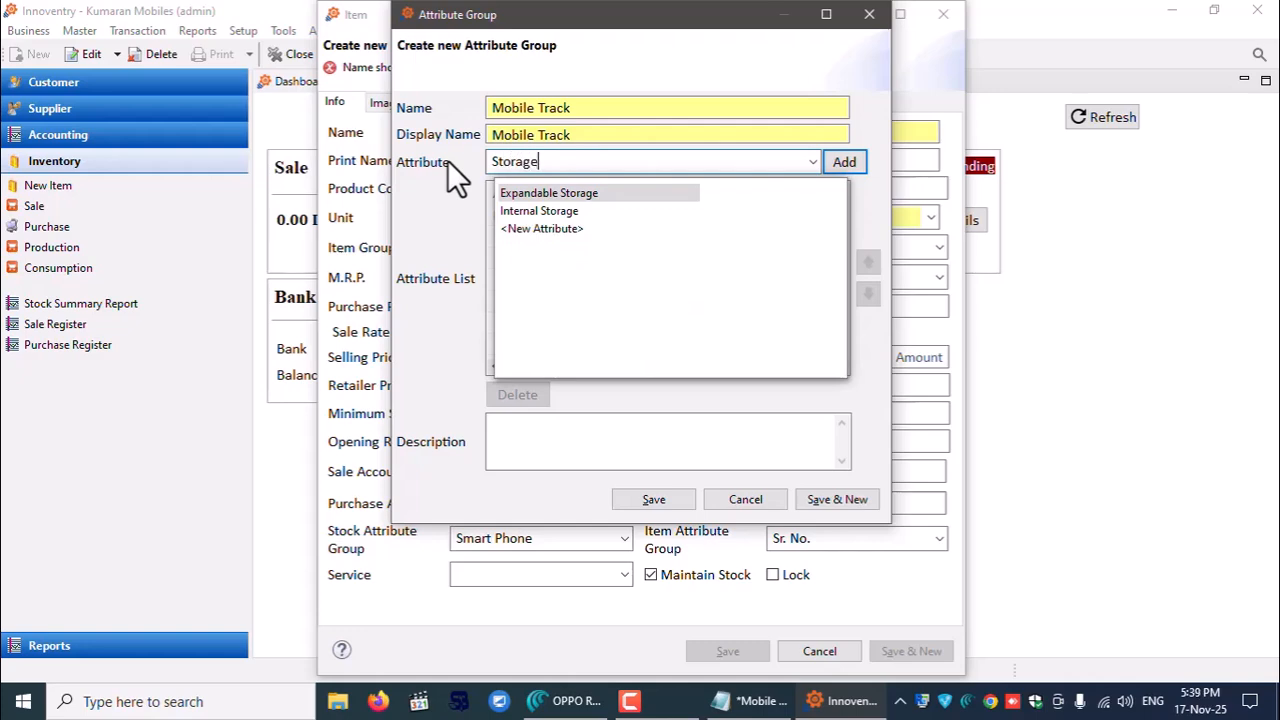
key("Down")
key("Down")
key("Return")
- Save Storage as a TEXT attribute used as part of the stock key, starting another
left_click(447, 160)
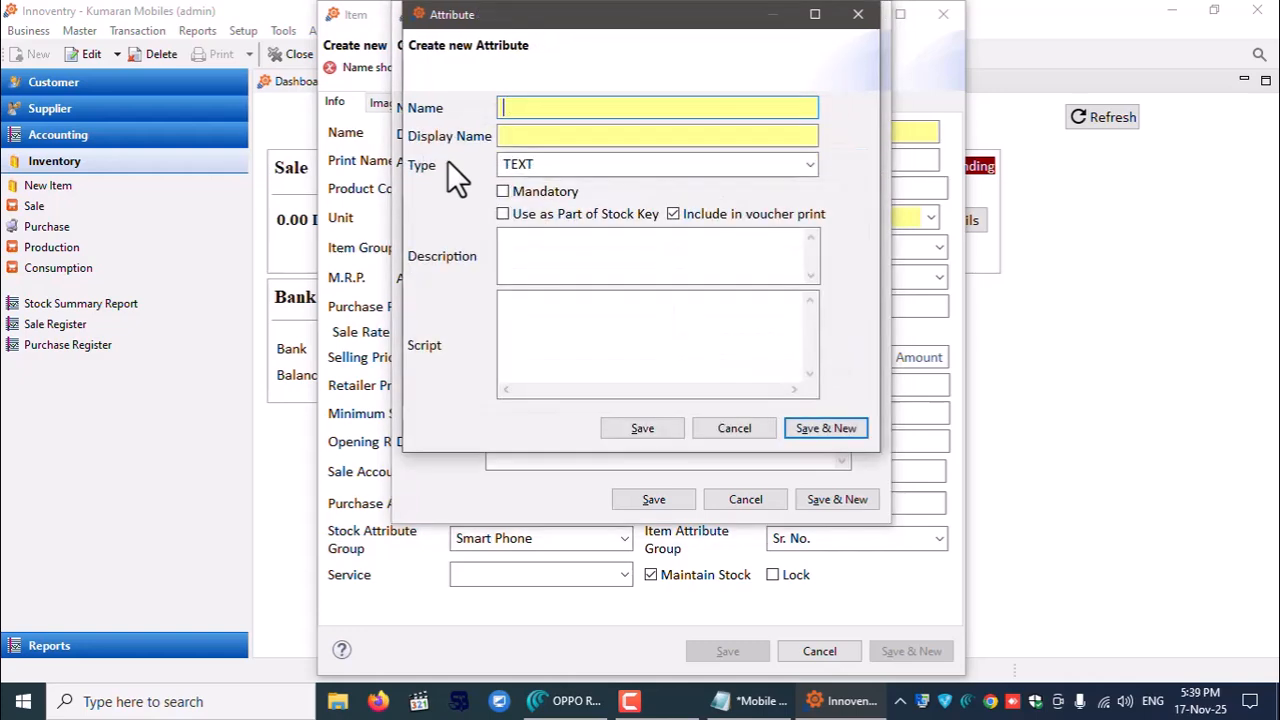
type("Storage")
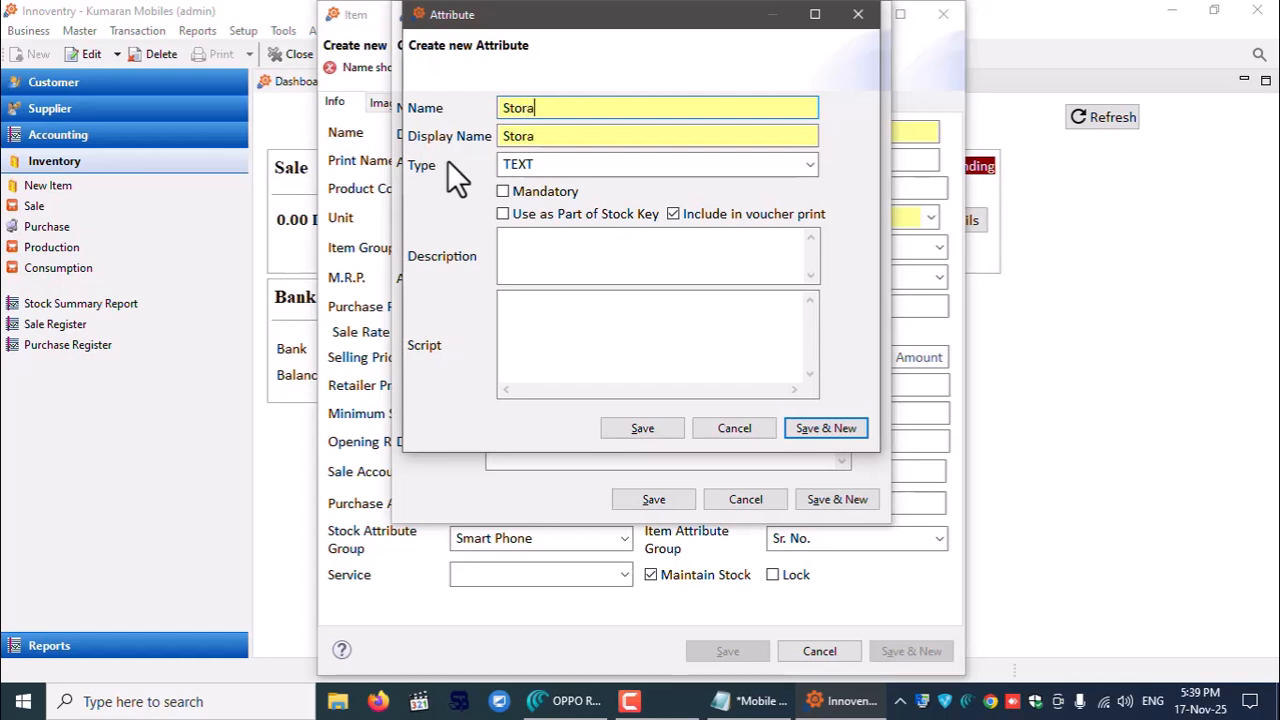
left_click(812, 164)
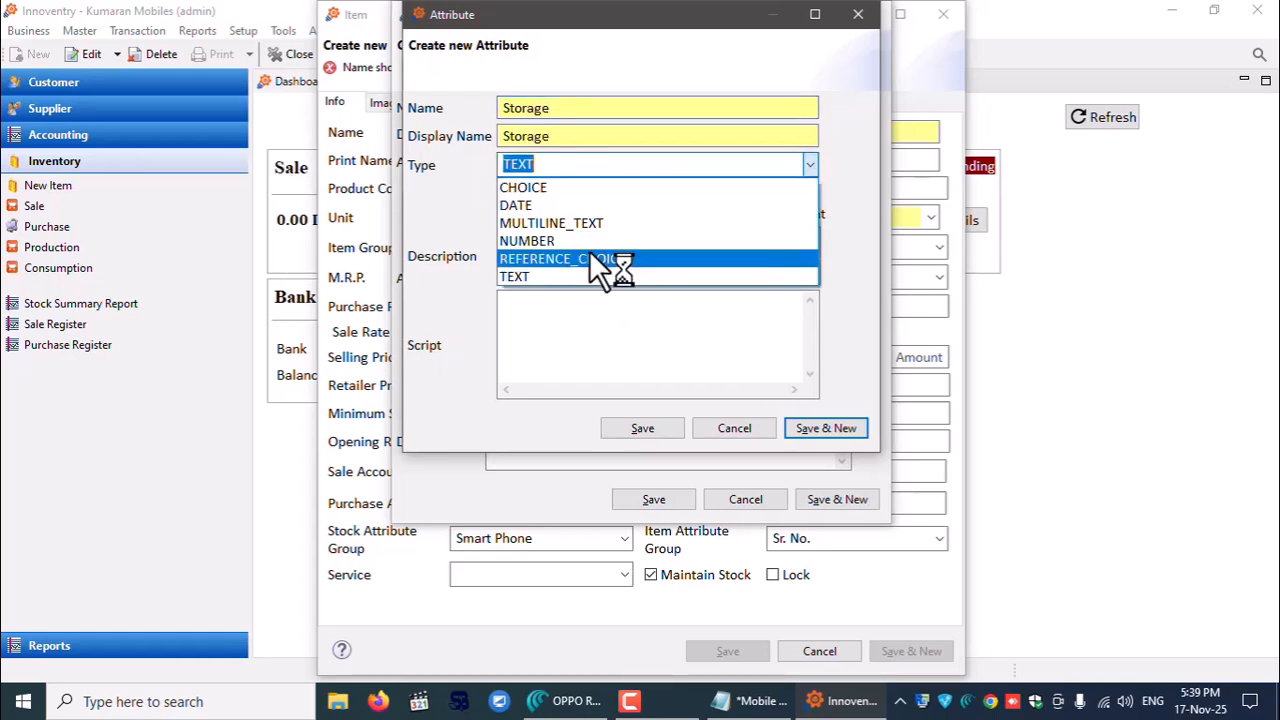
left_click(535, 280)
left_click(545, 212)
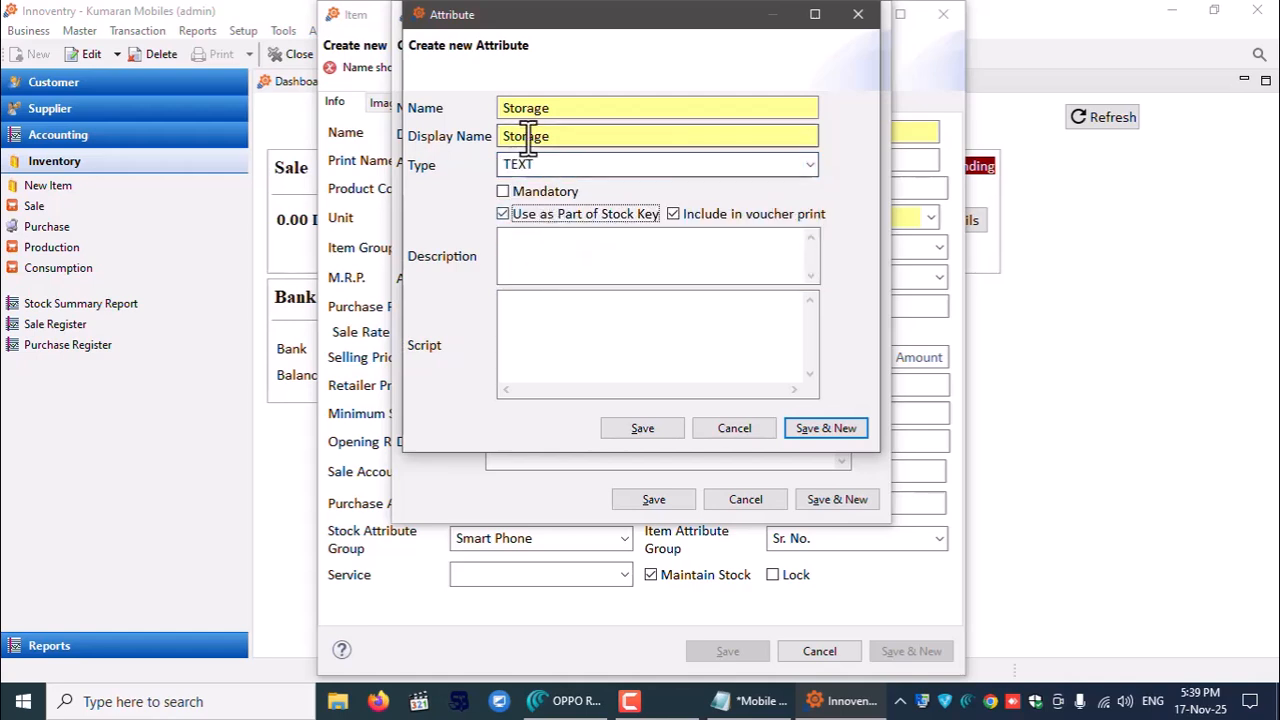
left_click(798, 428)
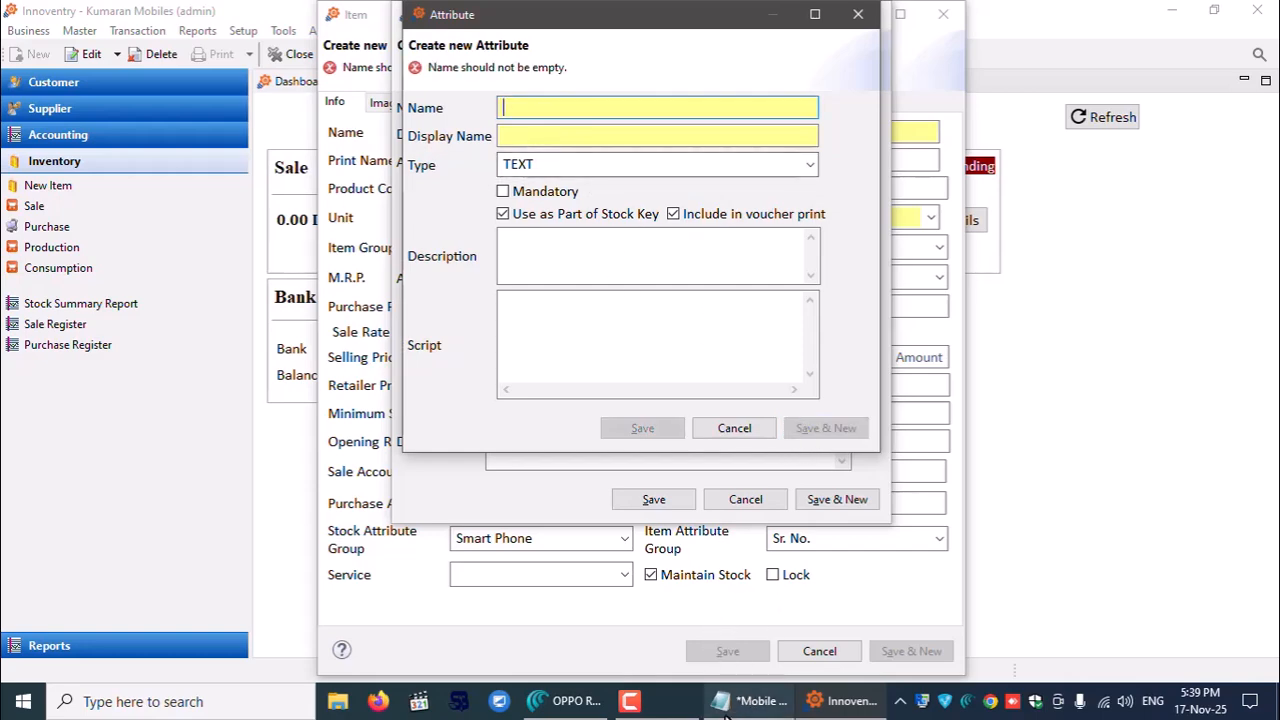
- Create and save the Colour attribute, then close the new attribute form
left_click(742, 703)
left_click(742, 703)
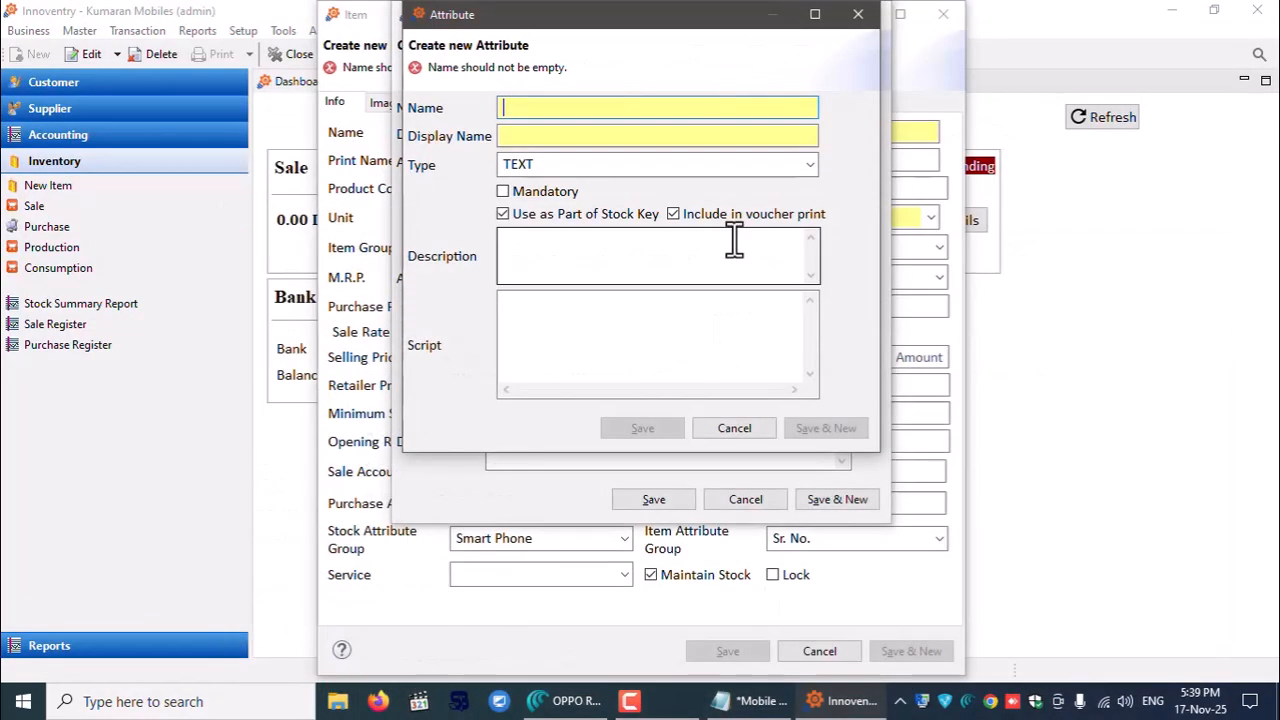
type("Colo")
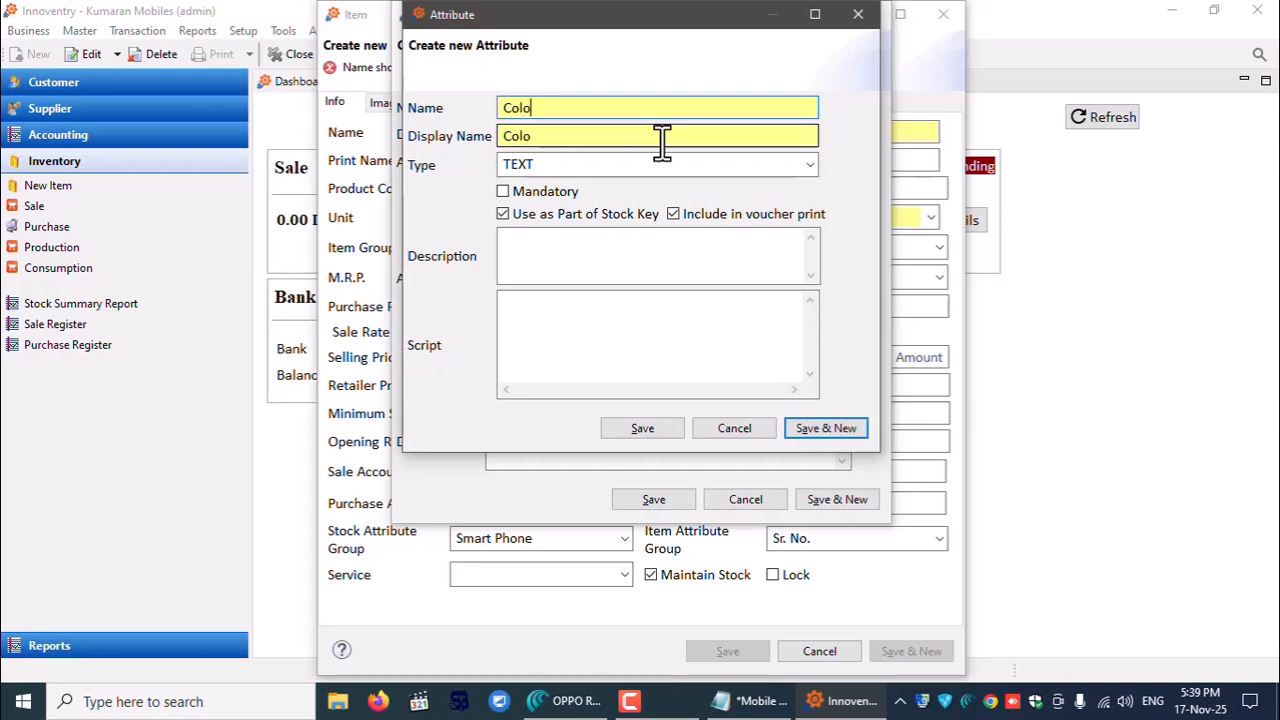
type("ur")
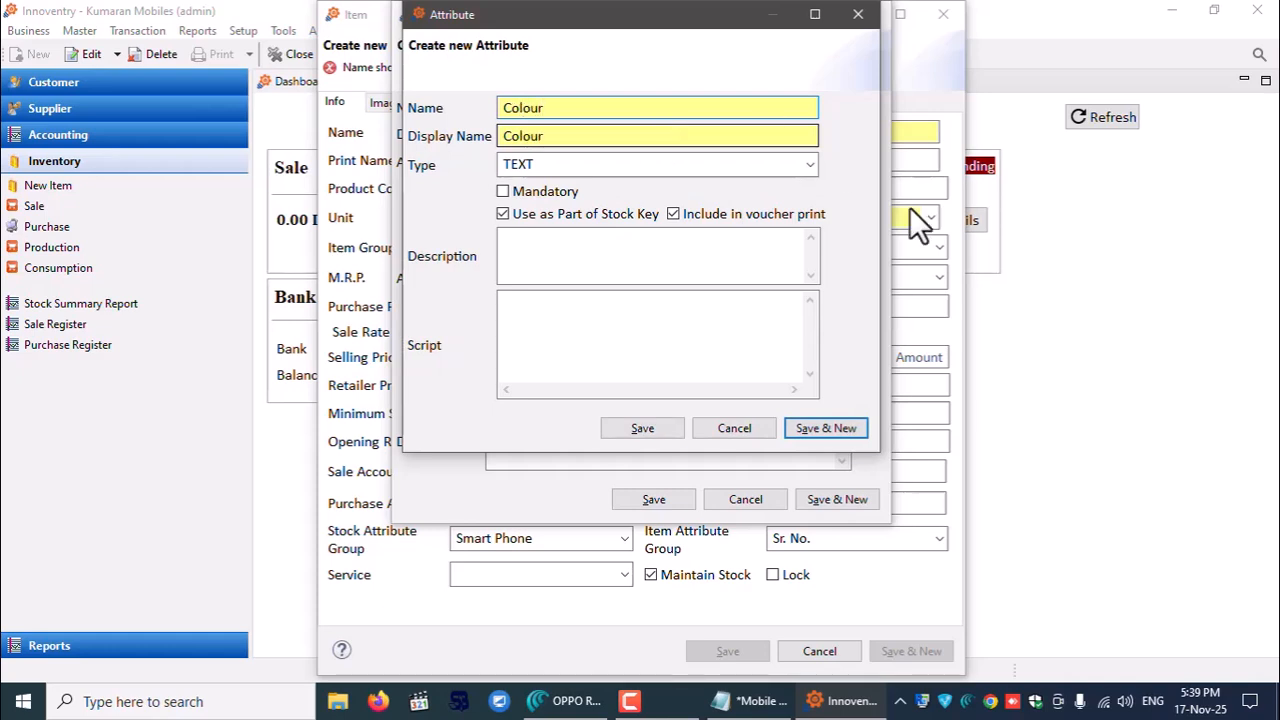
left_click(804, 425)
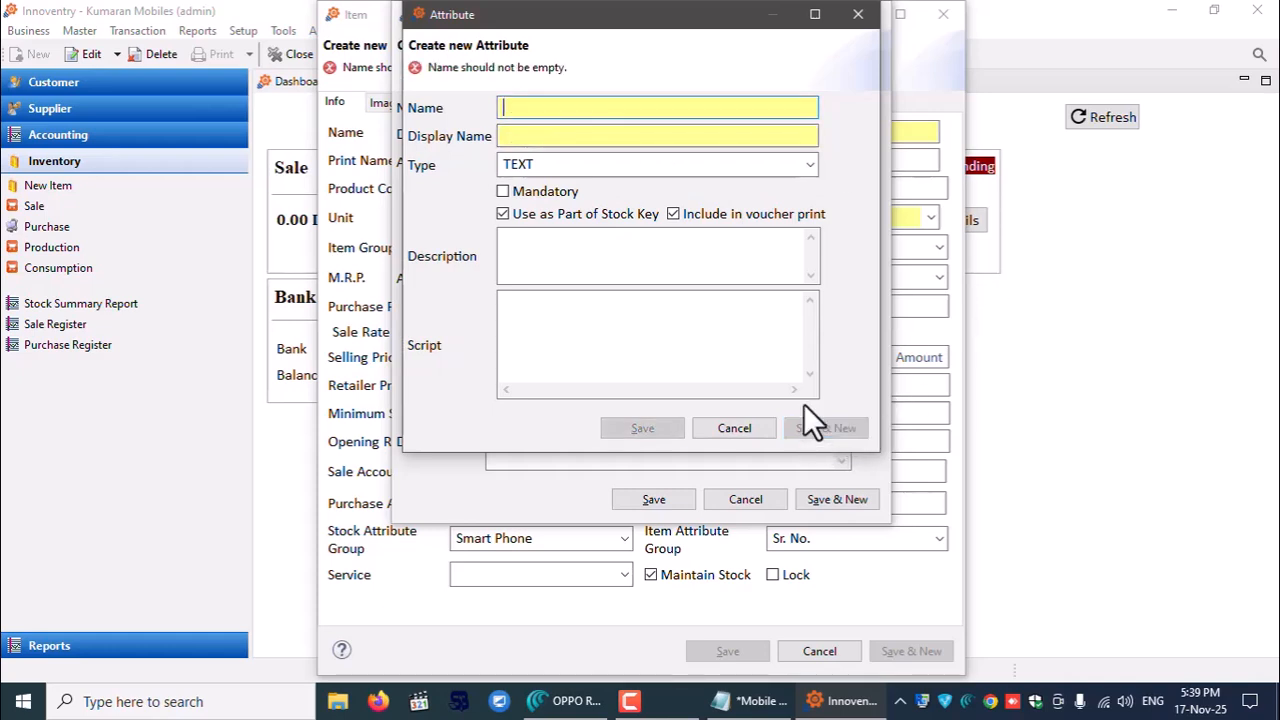
left_click(858, 14)
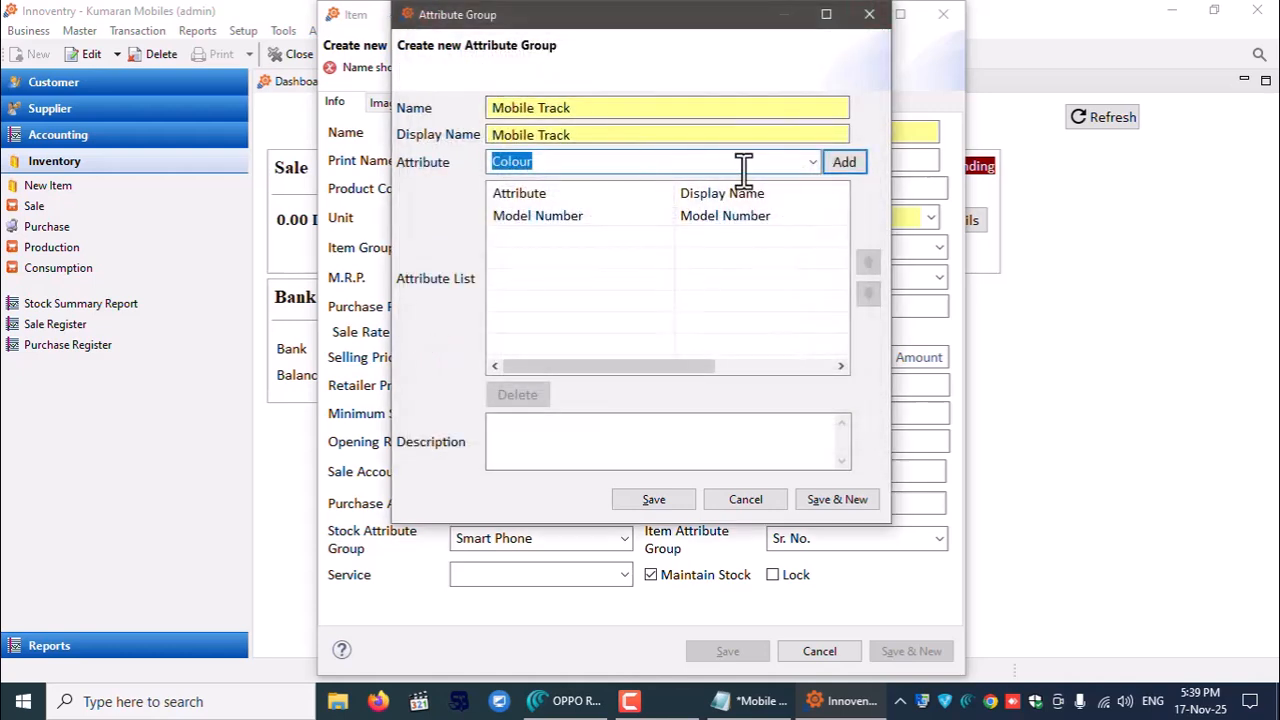
- Add Storage and Color after Model Number in the attribute list and save Mobile Track
type("st")
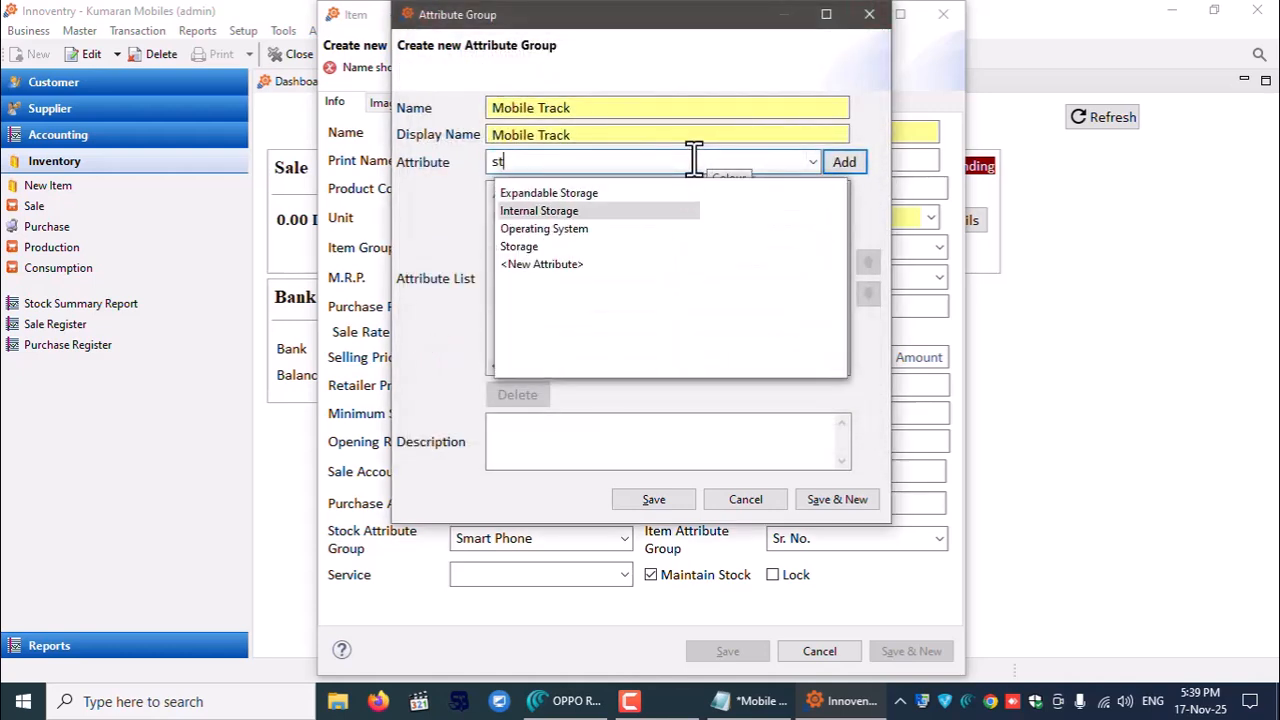
key("Down")
key("Down")
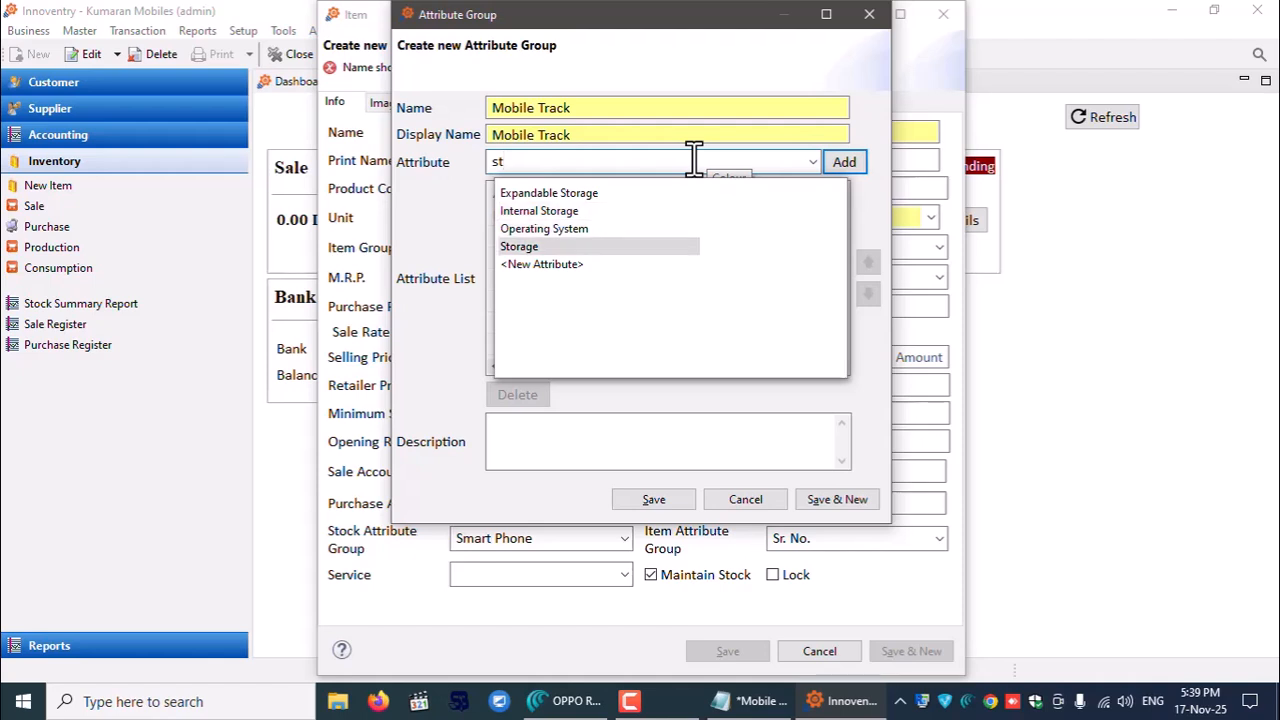
key("Return")
left_click(858, 163)
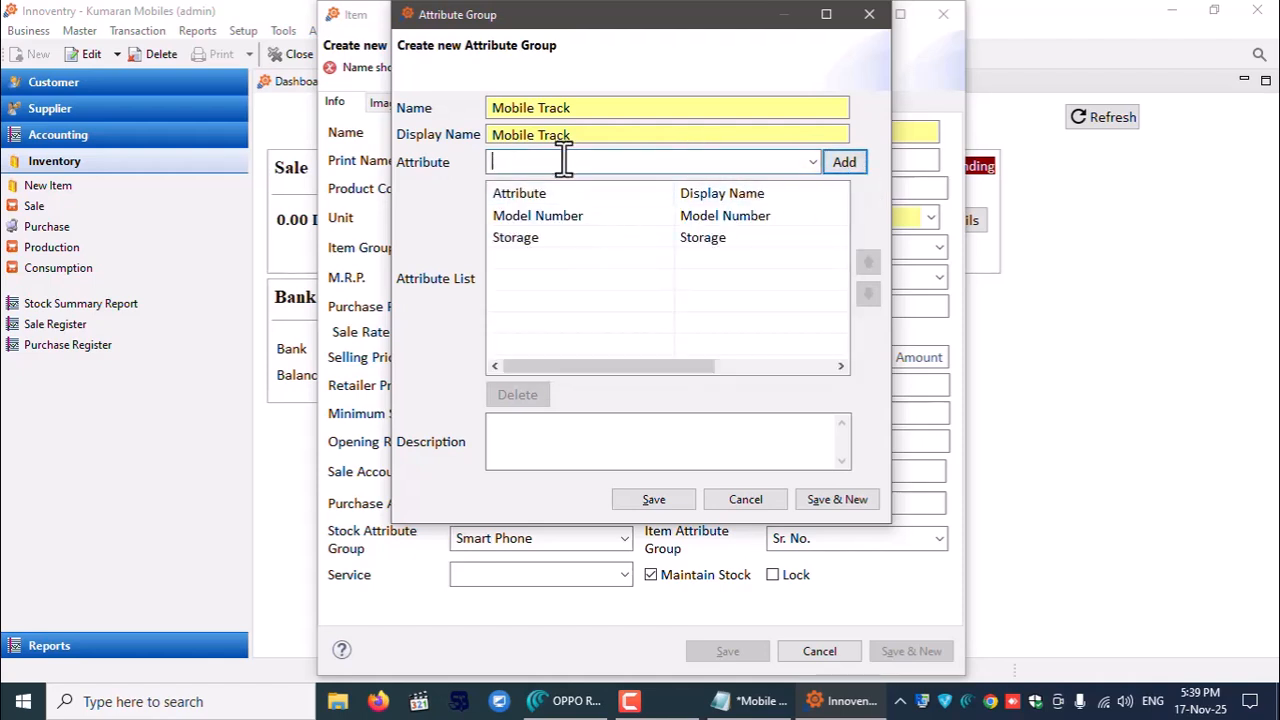
type("colo")
key("Down")
key("Up")
key("Return")
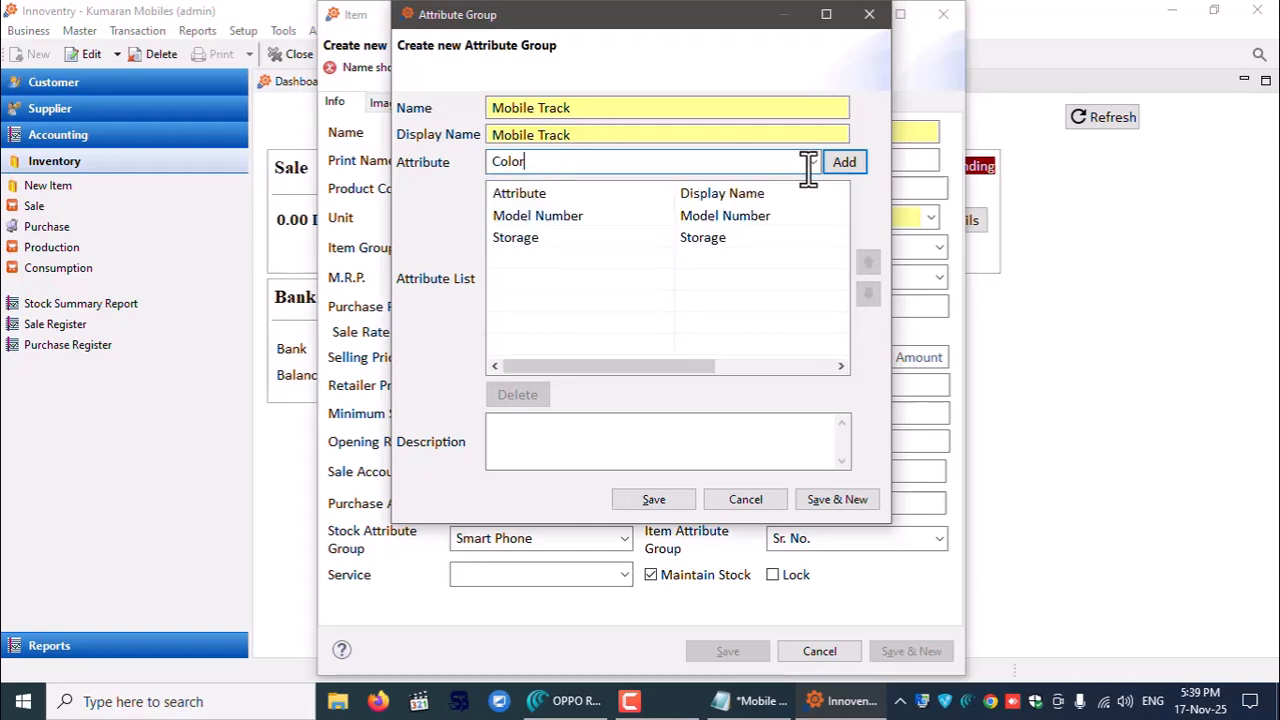
left_click(838, 161)
left_click(667, 498)
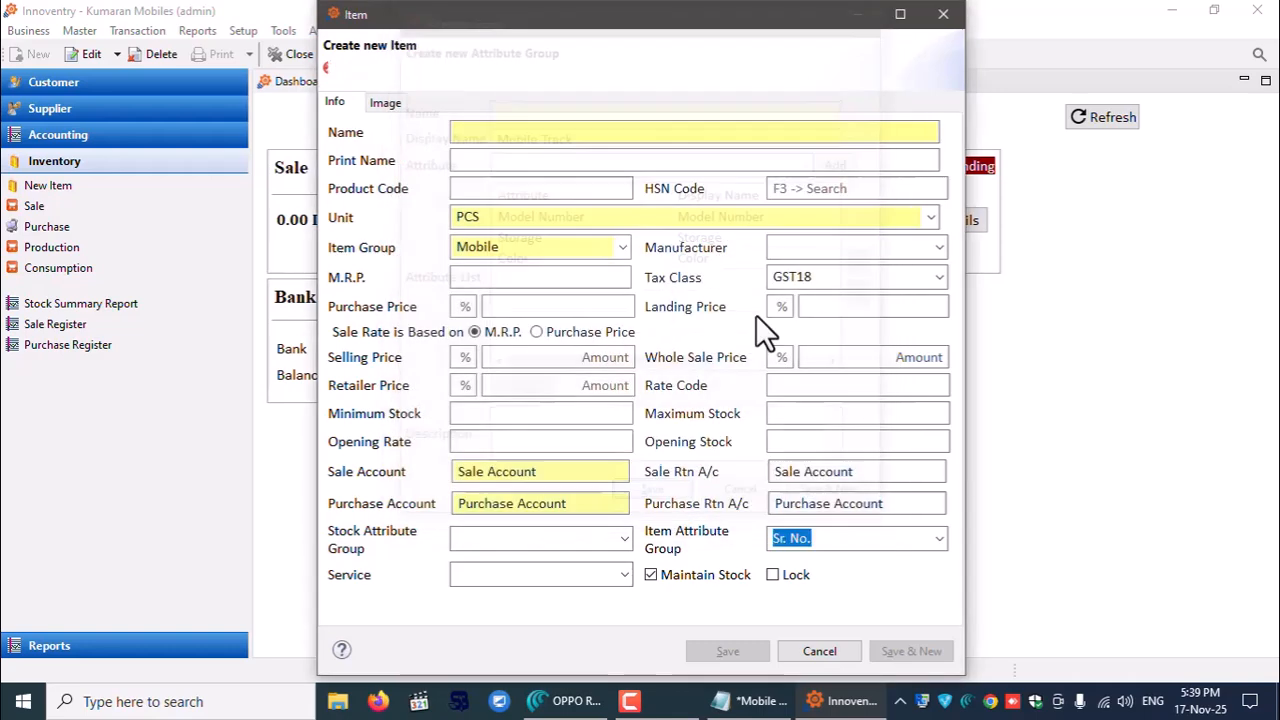
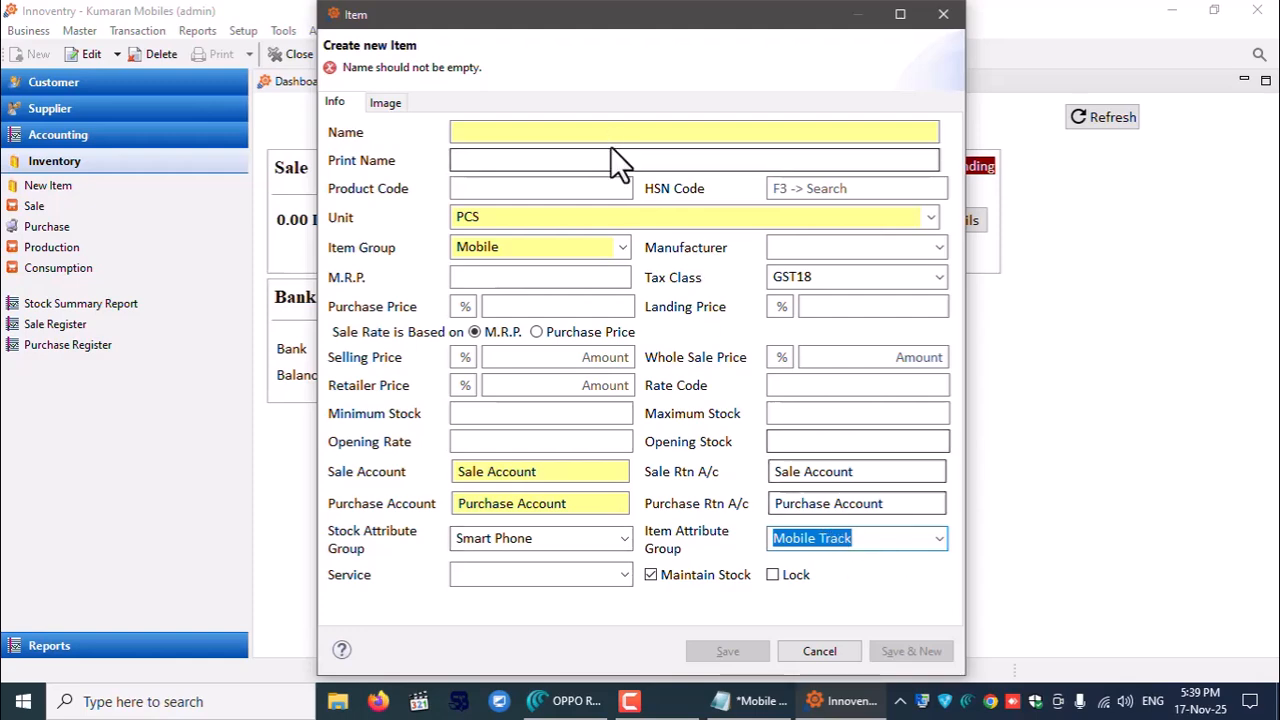
- Copy the Amazon title 'OPPO Reno14 5G' into the new item's Name field
left_click(567, 701)
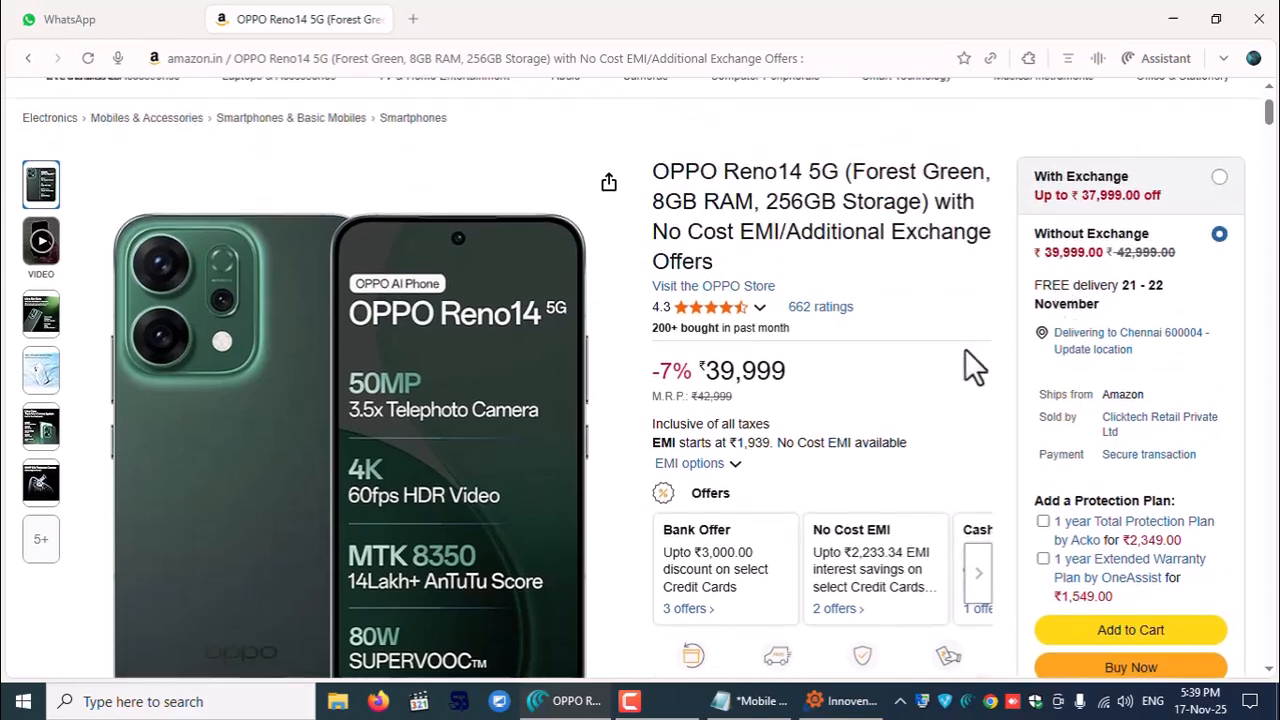
left_click_drag(655, 171, 845, 172)
key("ctrl+c")
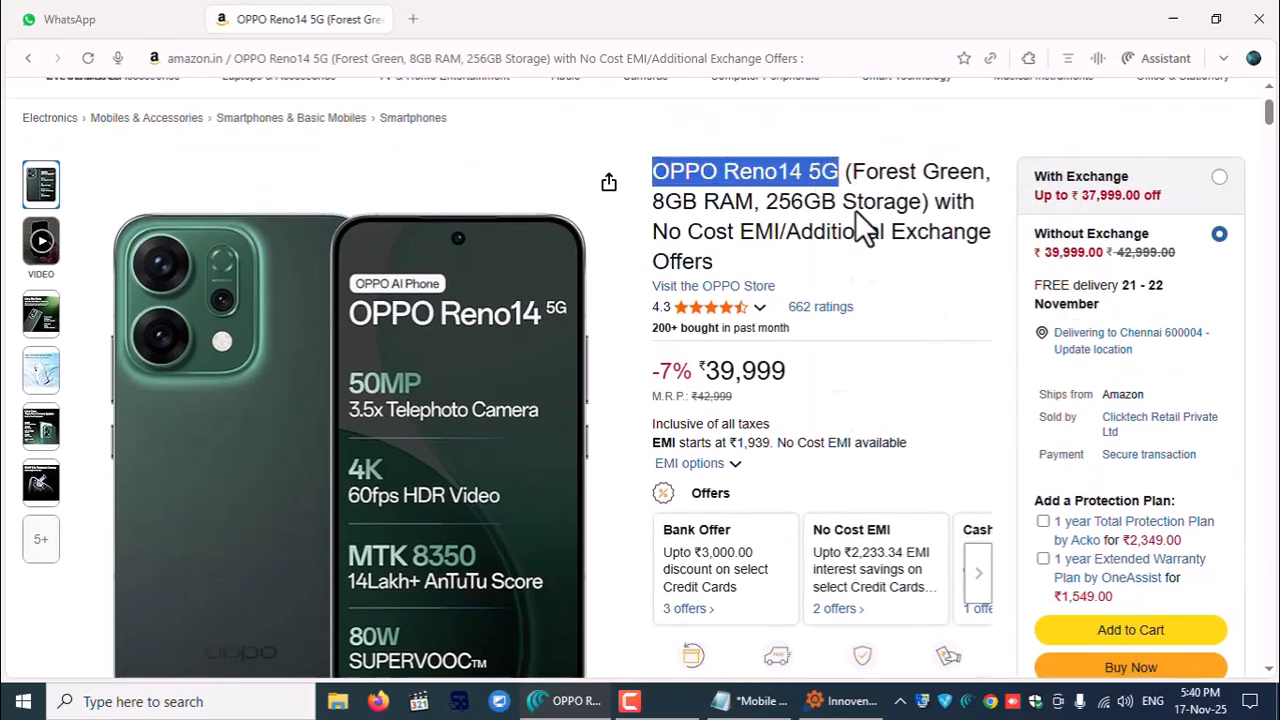
right_click(849, 208)
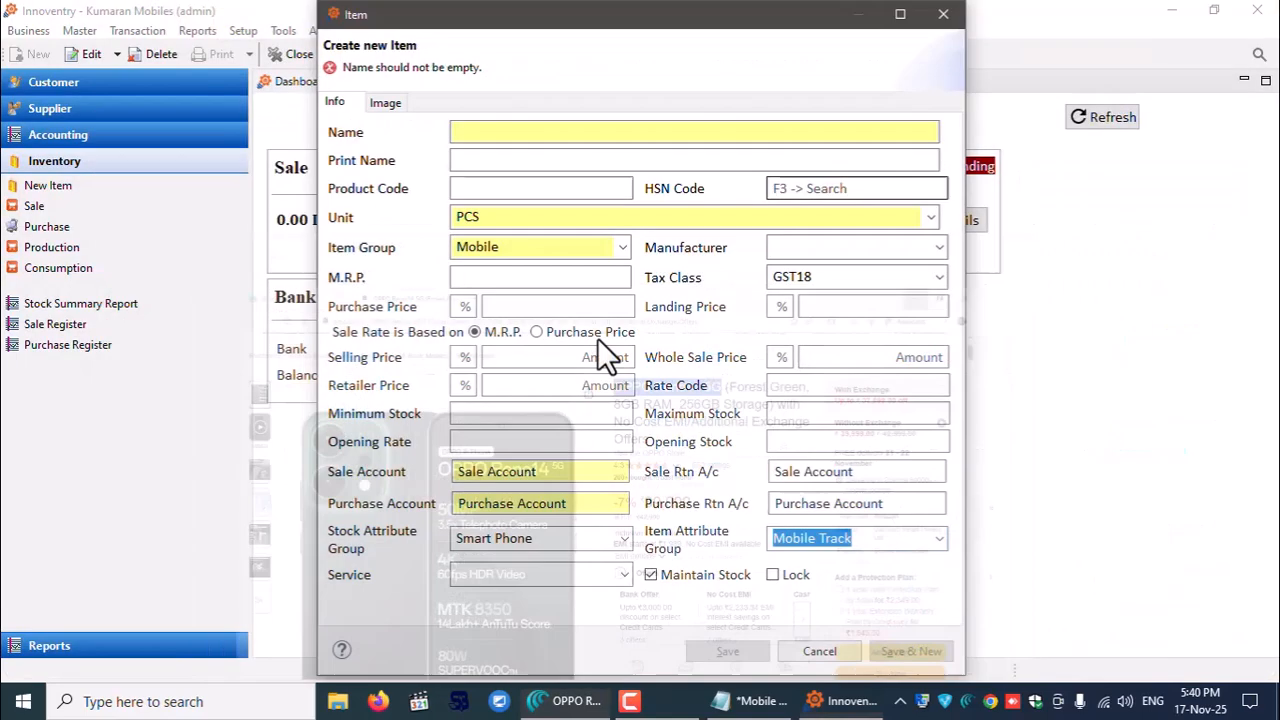
right_click(521, 133)
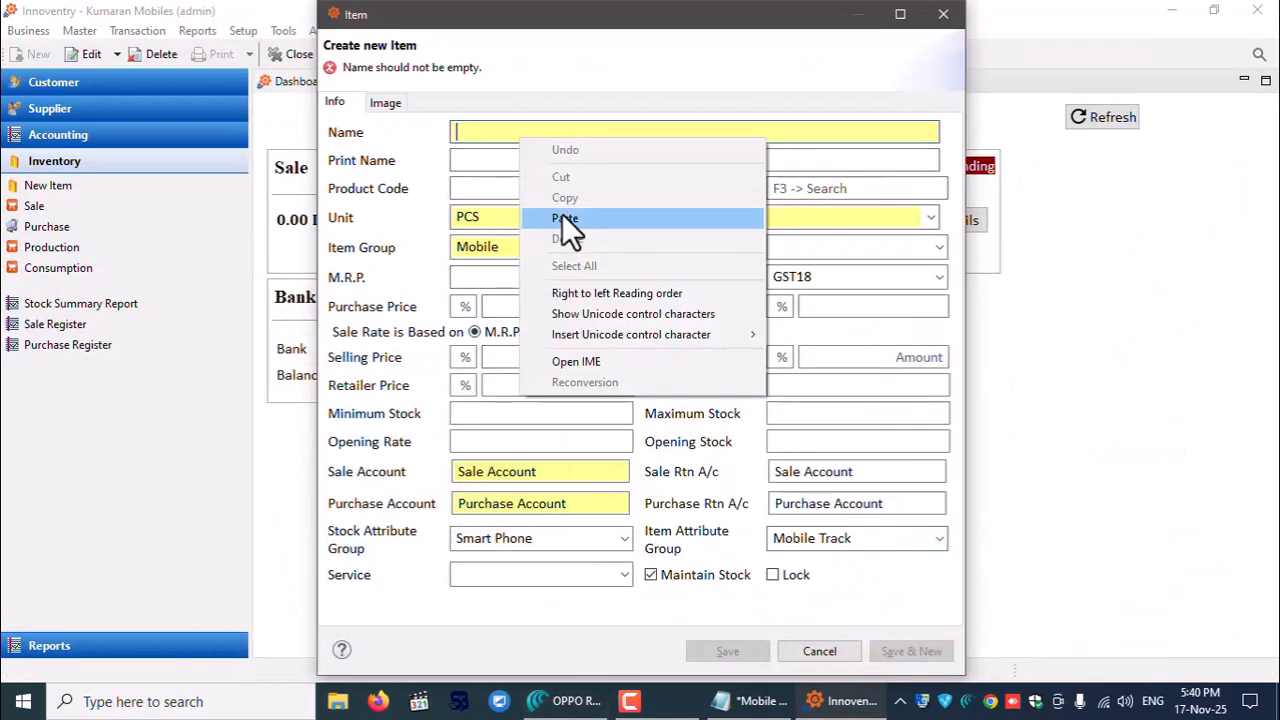
left_click(565, 218)
left_click(531, 160)
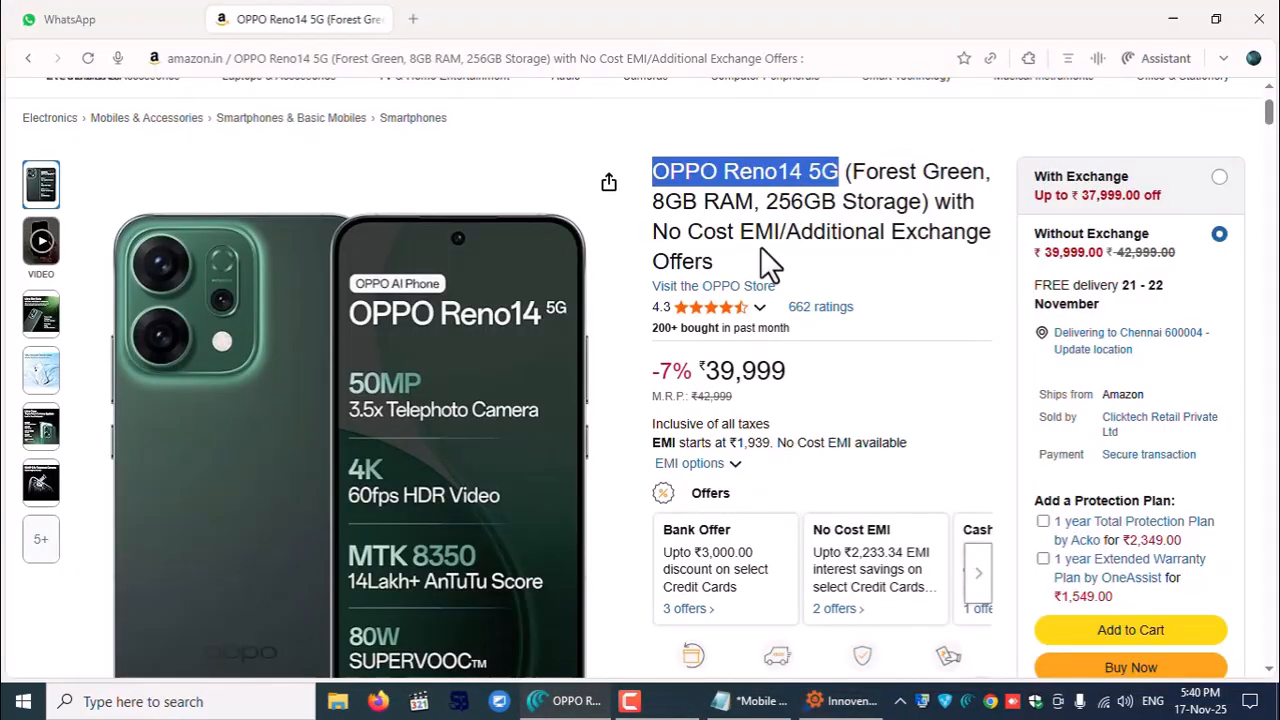
- Copy the 'Android 15' operating system value from the product specs
scroll(808, 371, "down", 3)
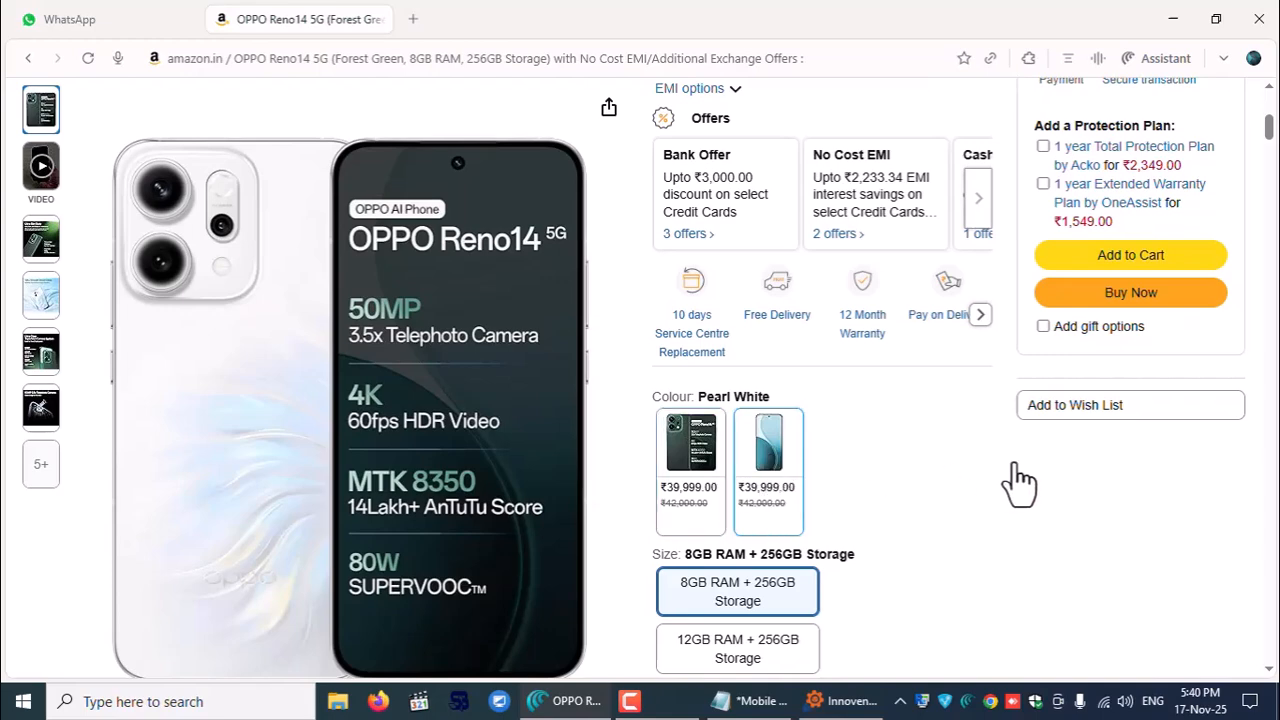
scroll(920, 505, "up", 2)
scroll(848, 371, "down", 3)
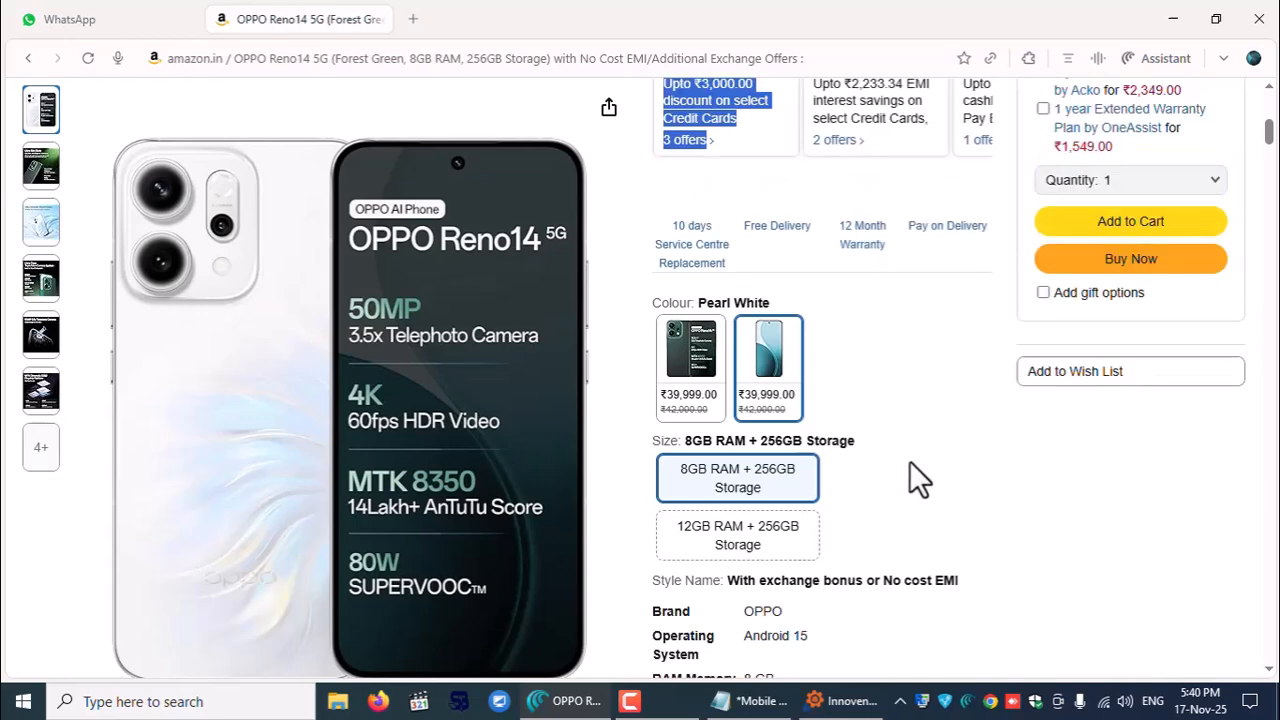
scroll(905, 461, "down", 2)
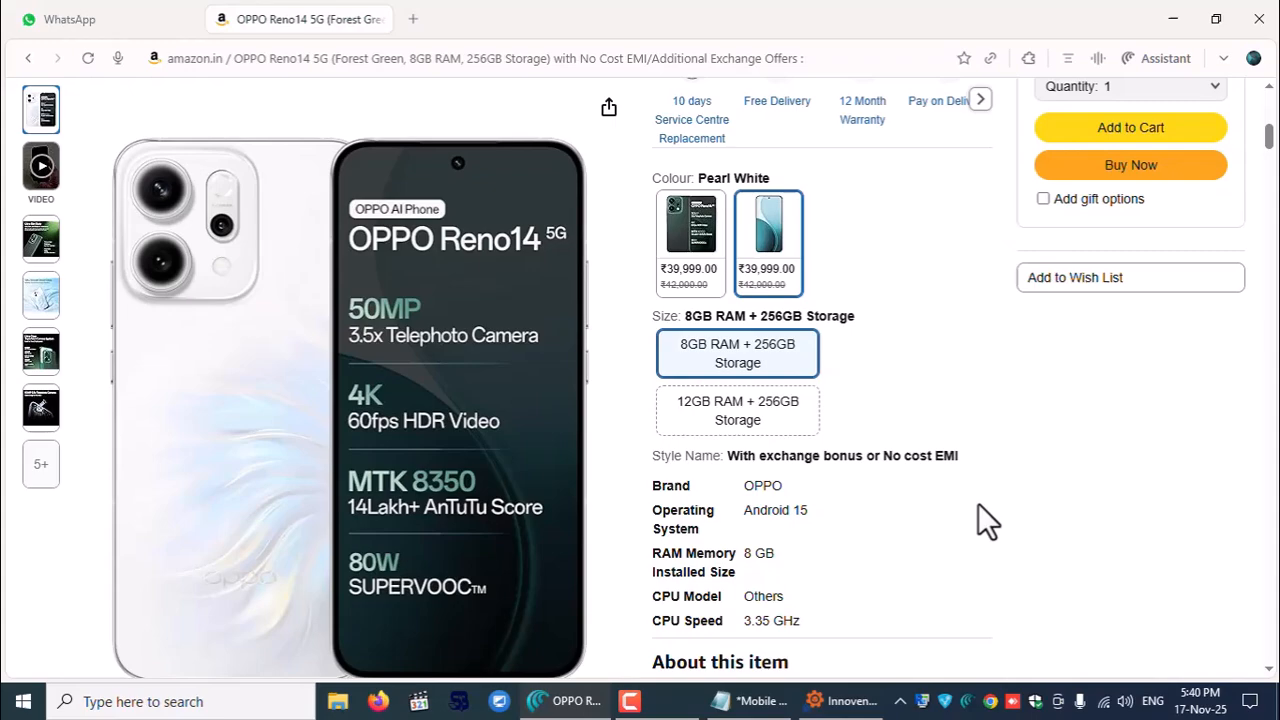
scroll(980, 515, "up", 6)
scroll(809, 343, "down", 6)
left_click_drag(745, 510, 806, 510)
right_click(806, 510)
left_click(864, 326)
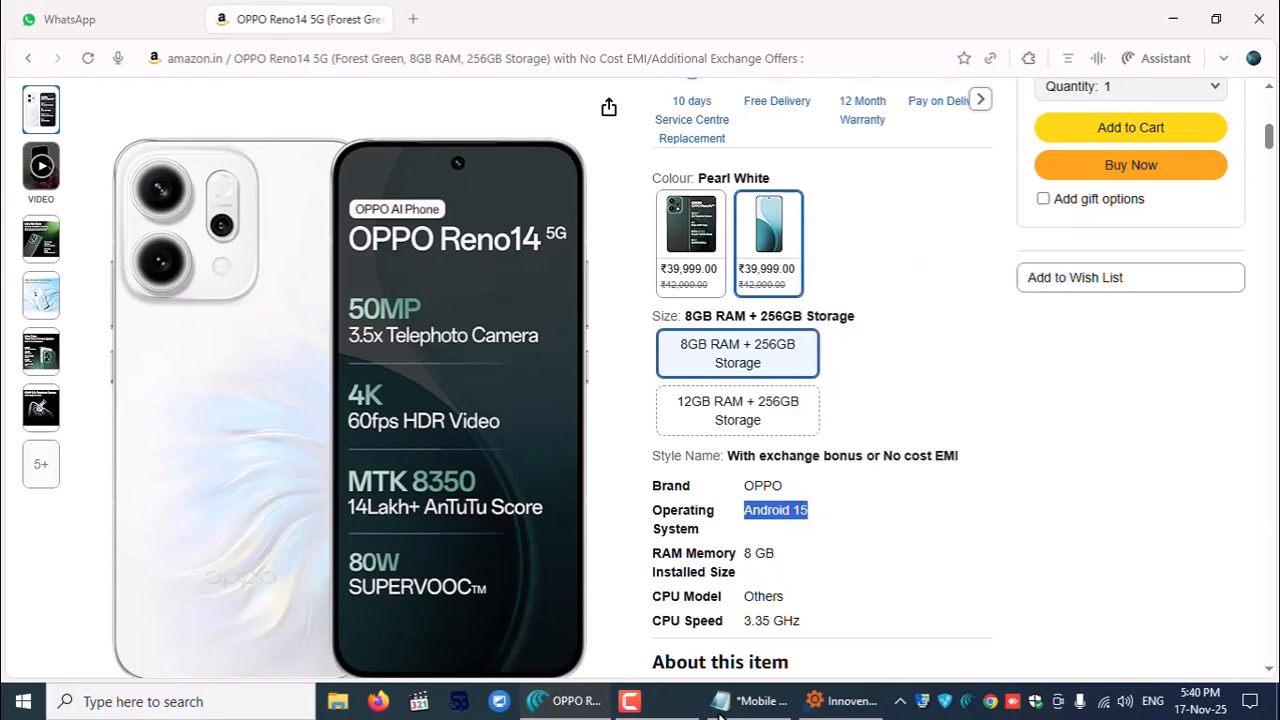
left_click(818, 700)
- Append 'Android 15' to the item name and use the full name as Print Name
left_click(600, 135)
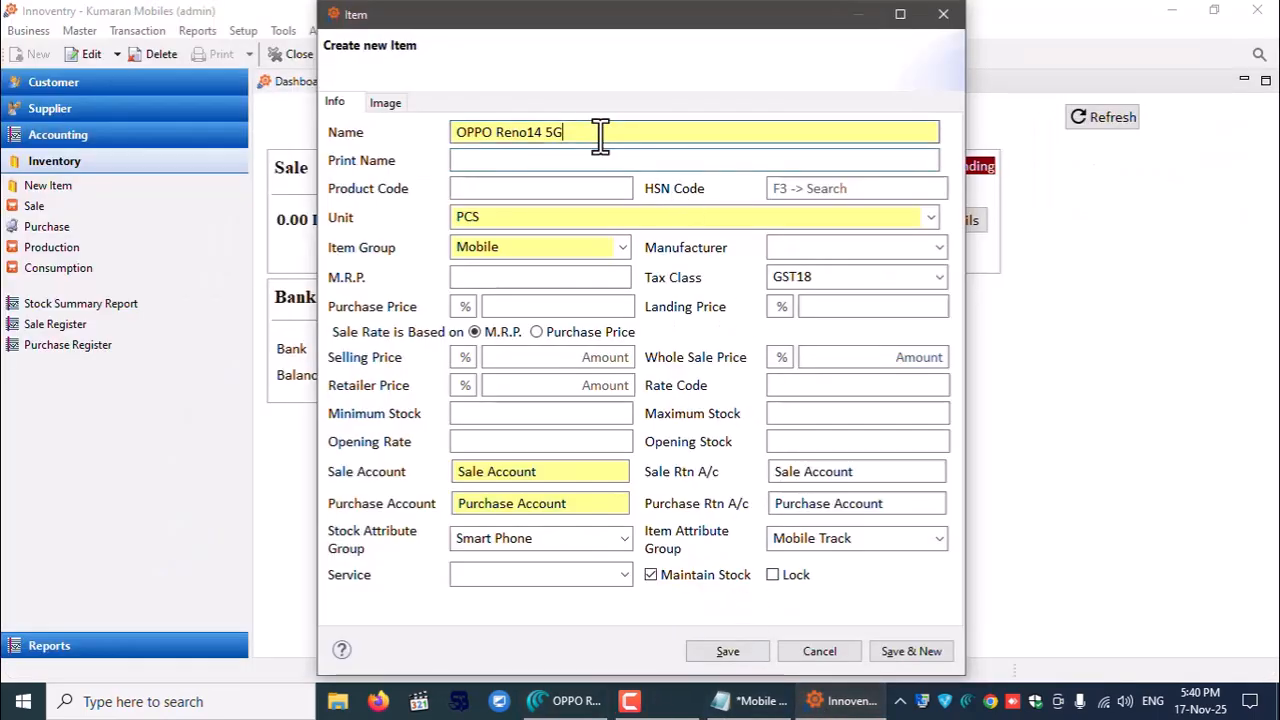
key("ctrl+v")
key("ctrl+a")
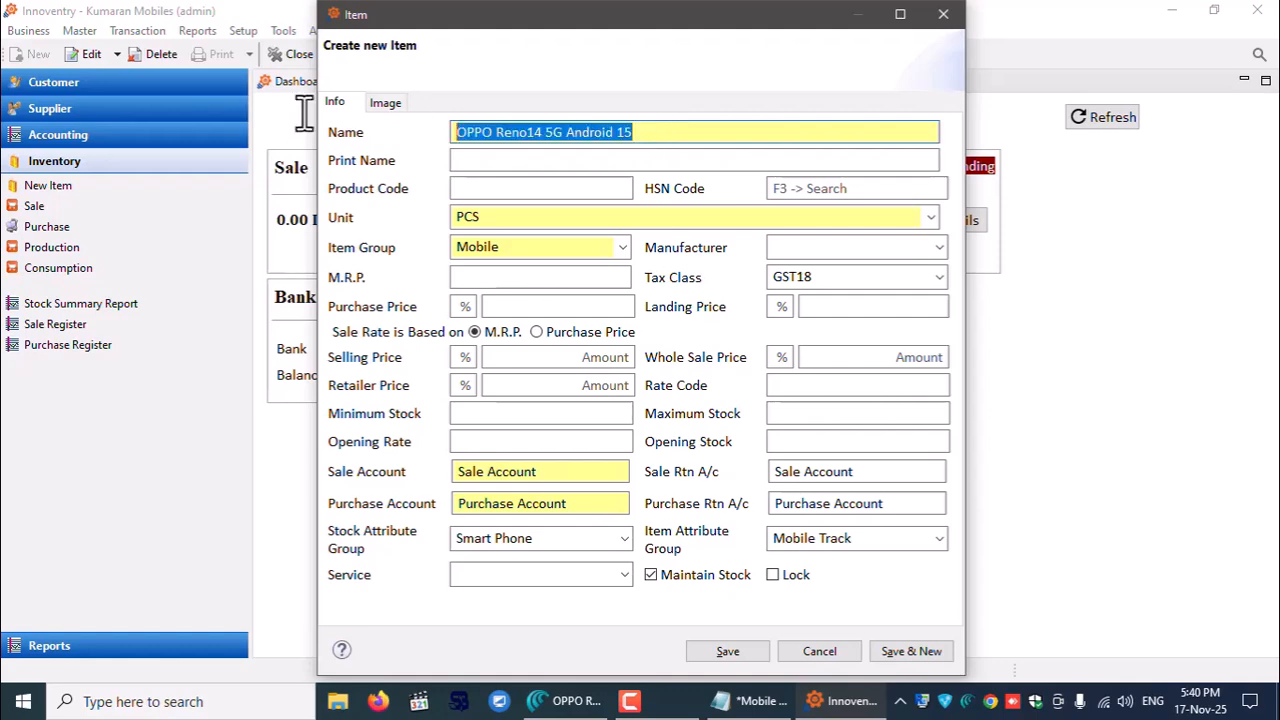
left_click(528, 162)
key("ctrl+v")
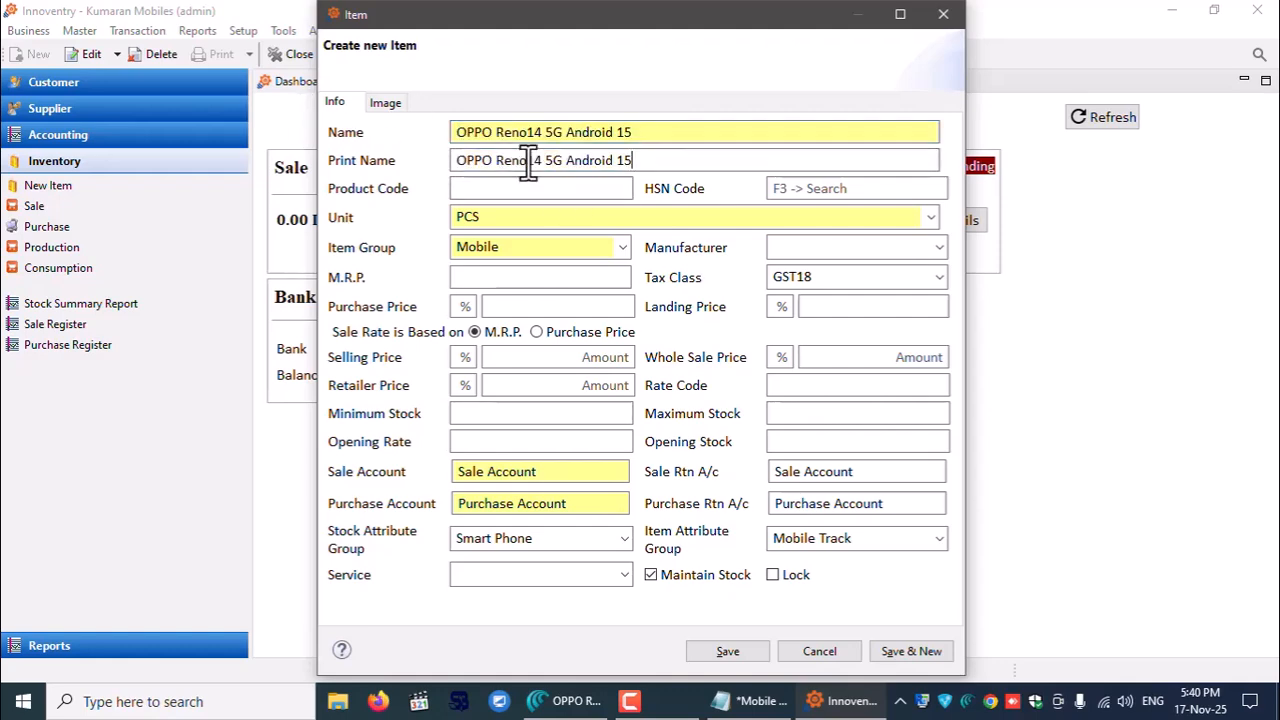
left_click(391, 102)
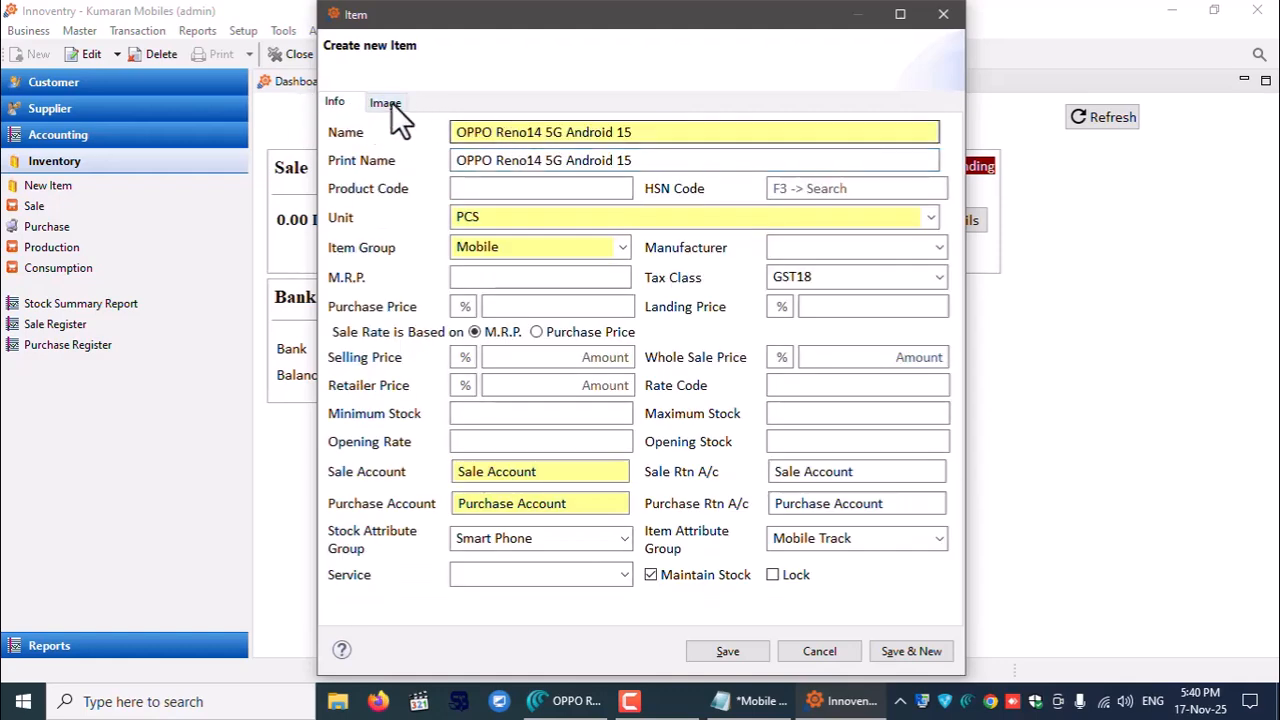
left_click(391, 102)
left_click(346, 101)
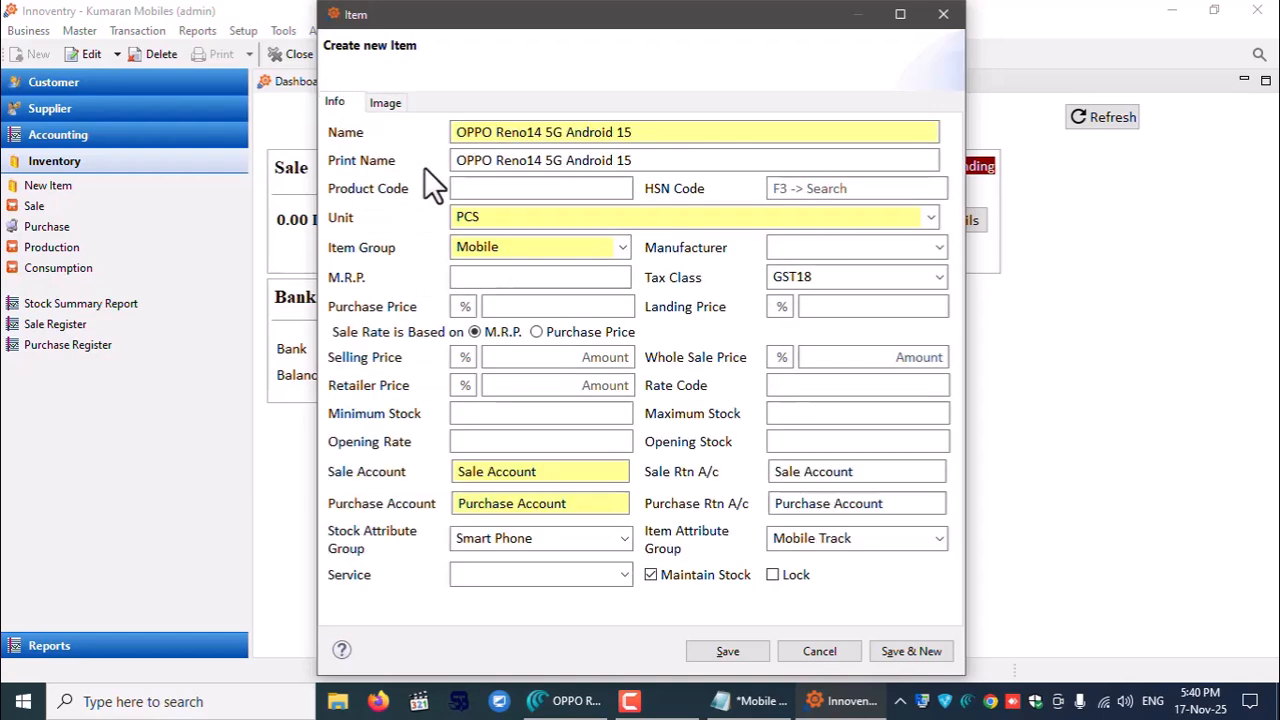
- Enter an M.R.P. of 42999 for the item
left_click(575, 278)
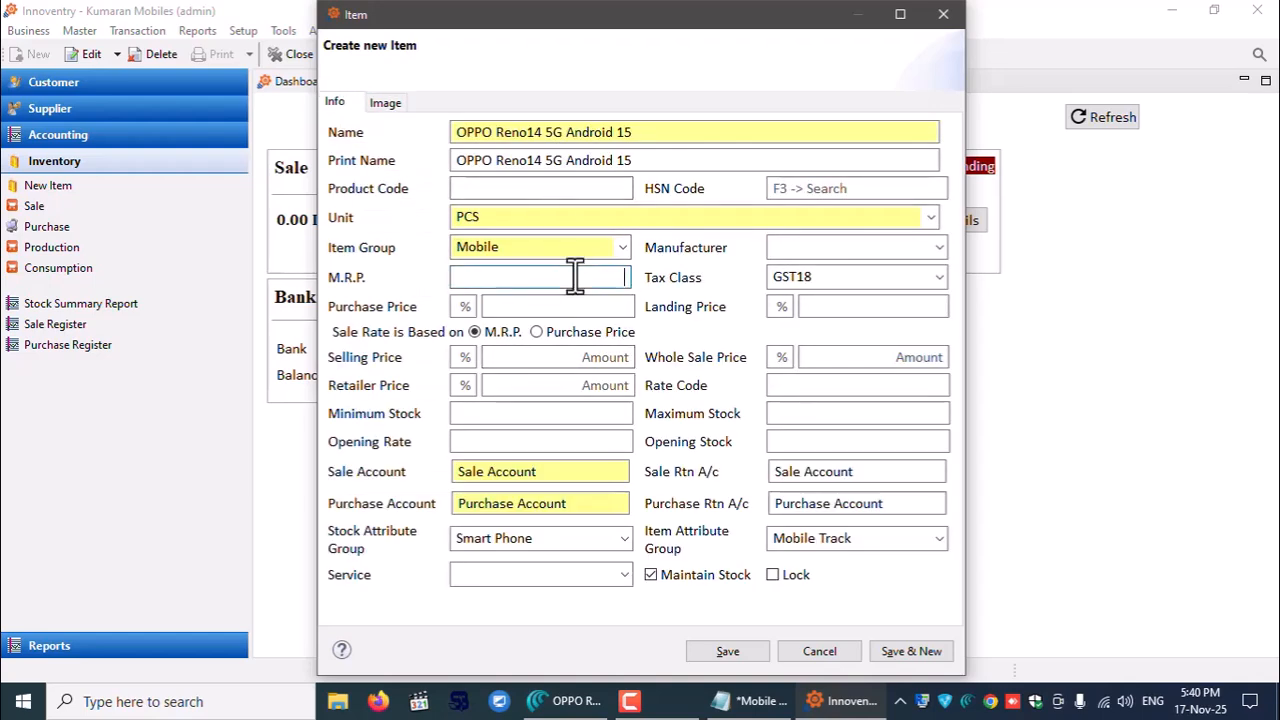
type("42999")
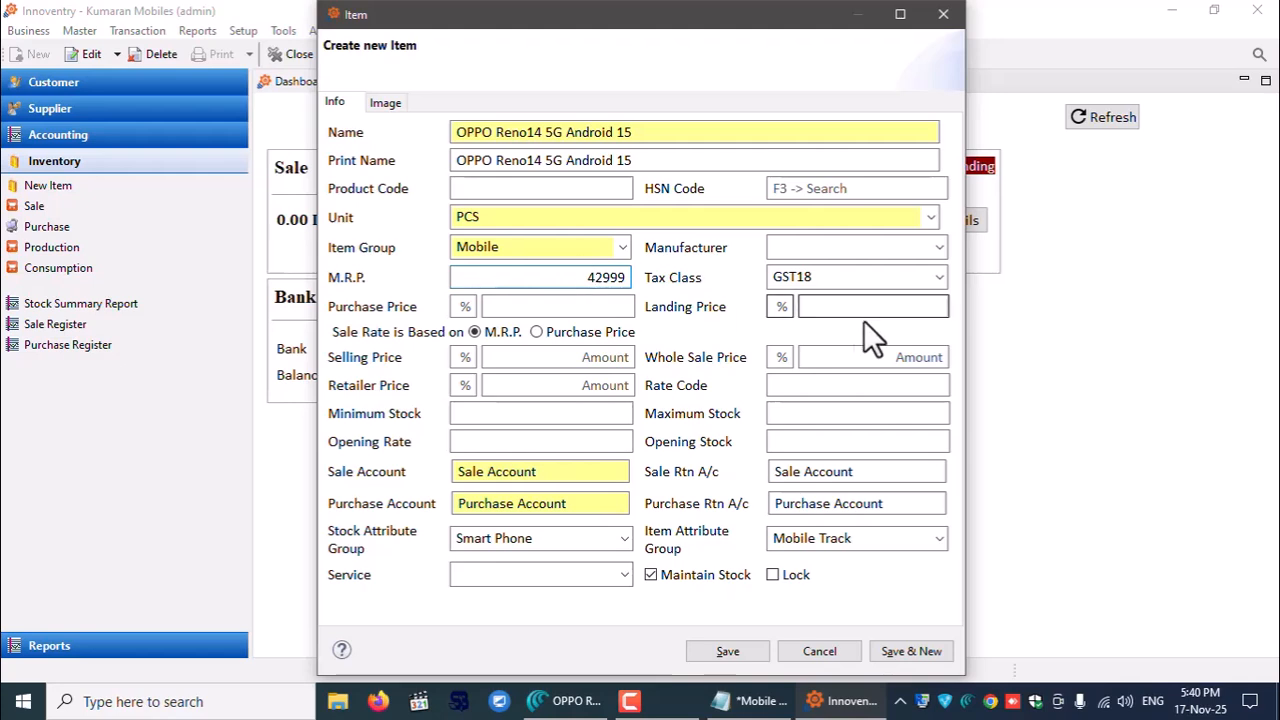
key("Tab")
left_click(566, 357)
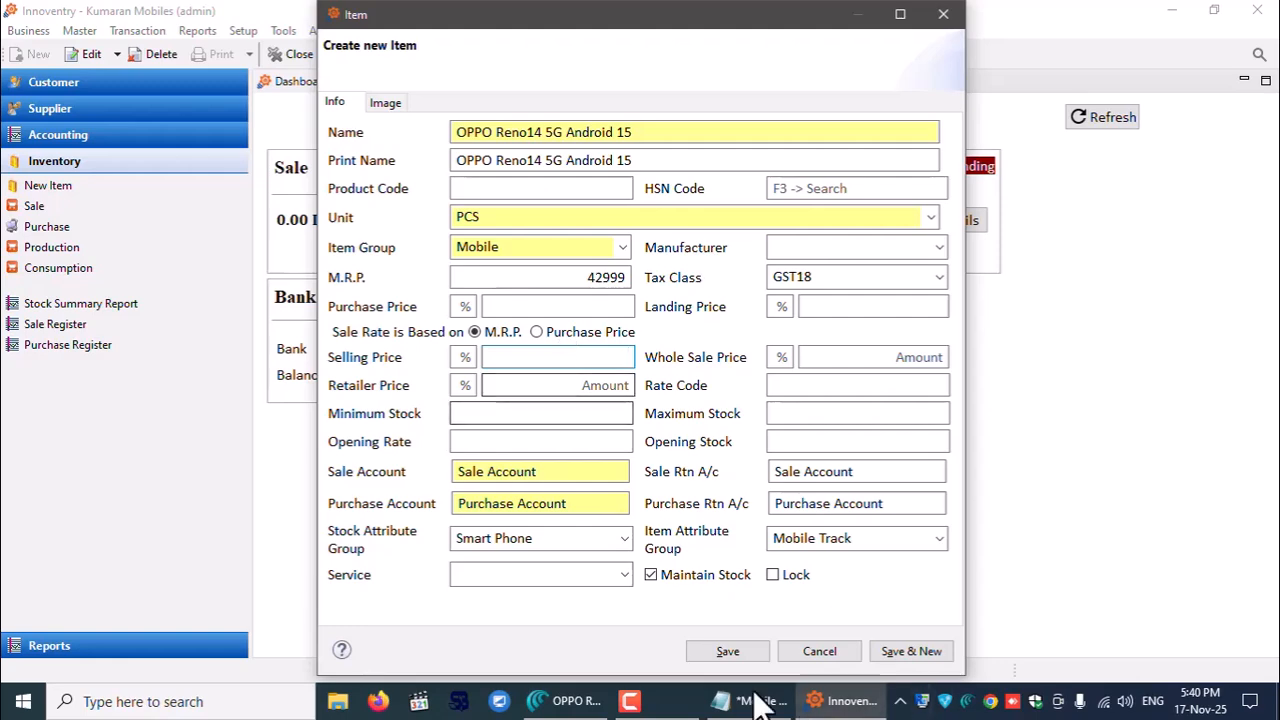
- On the Amazon page, compare colour options and select Forest Green in the title
left_click(570, 701)
left_click(787, 260)
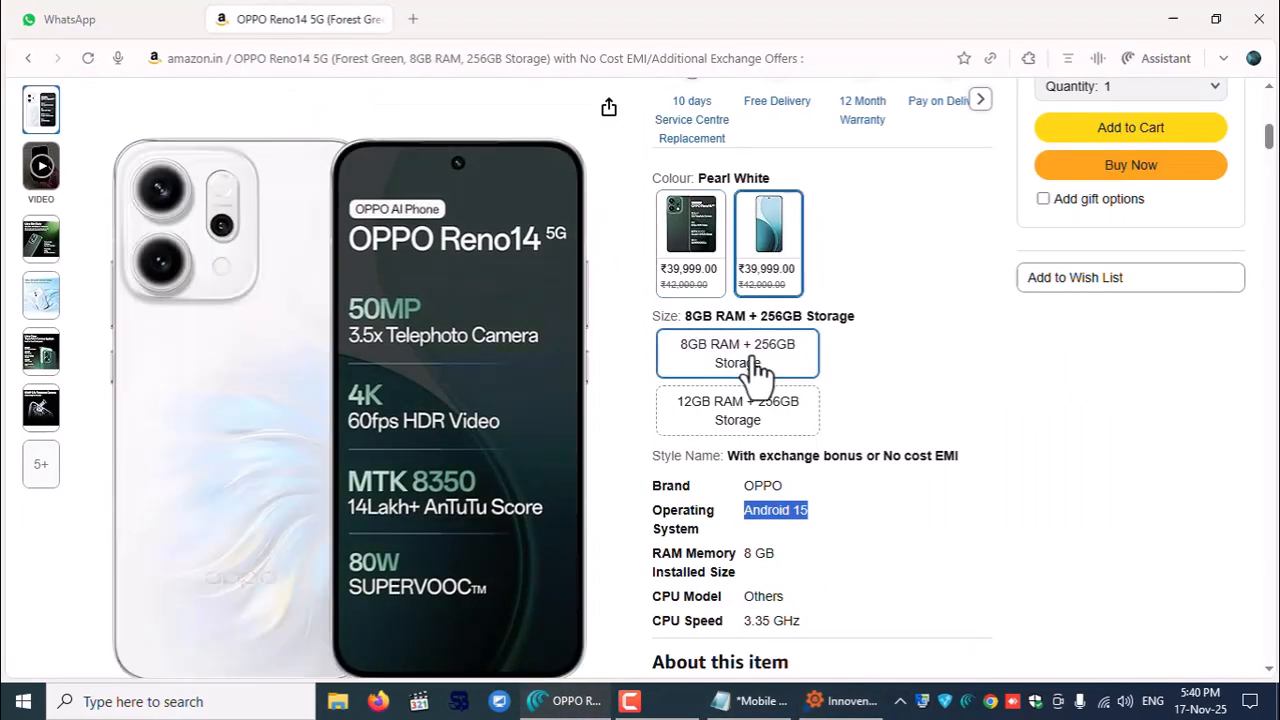
scroll(827, 324, "up", 4)
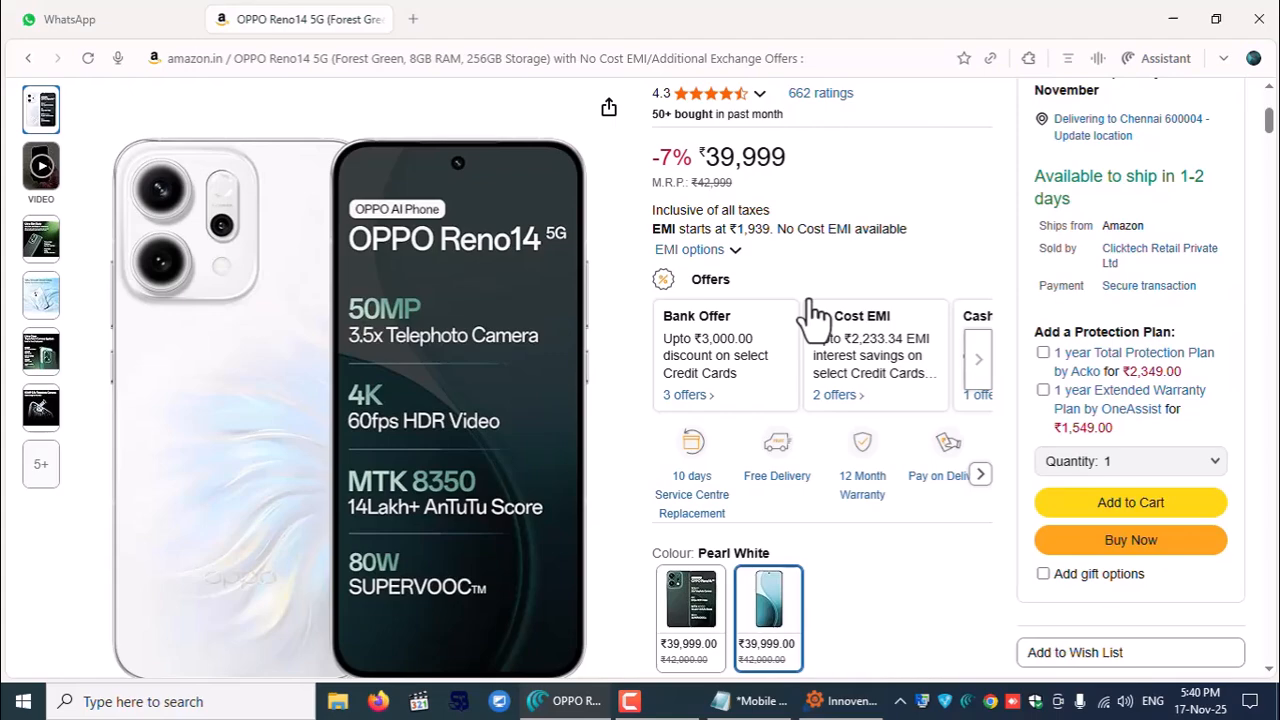
scroll(815, 318, "down", 4)
left_click(686, 262)
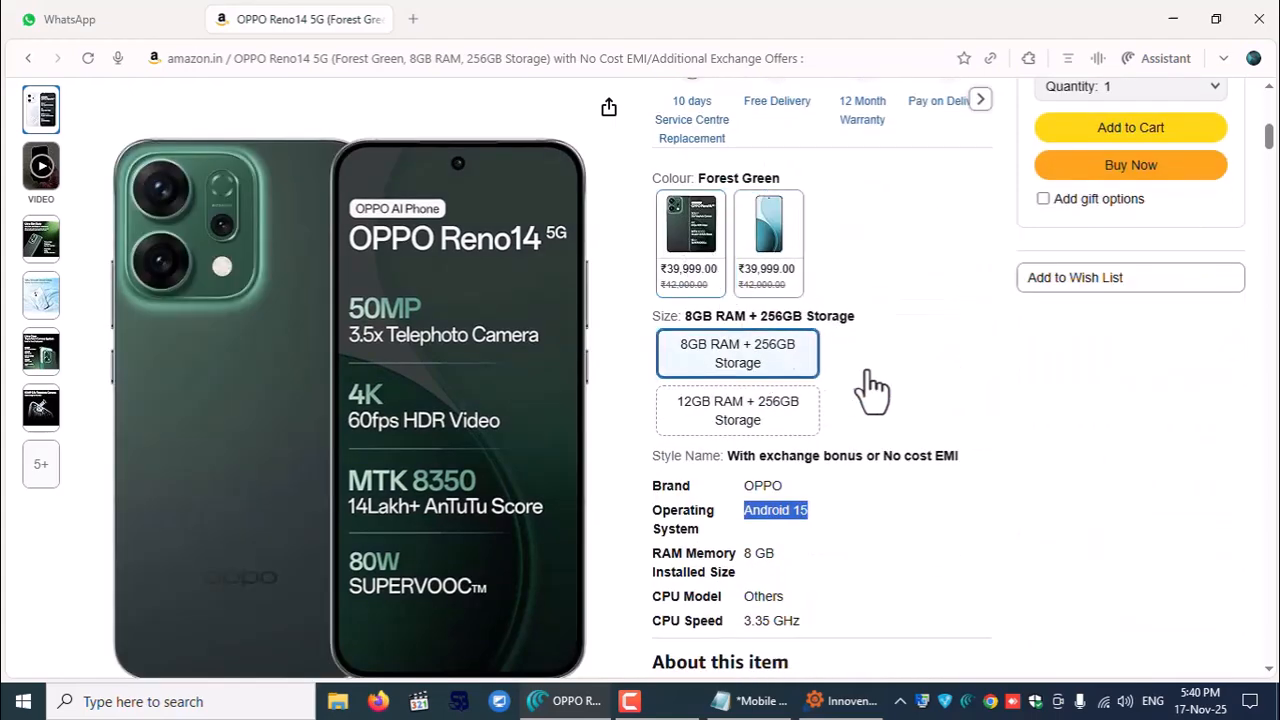
scroll(880, 390, "up", 6)
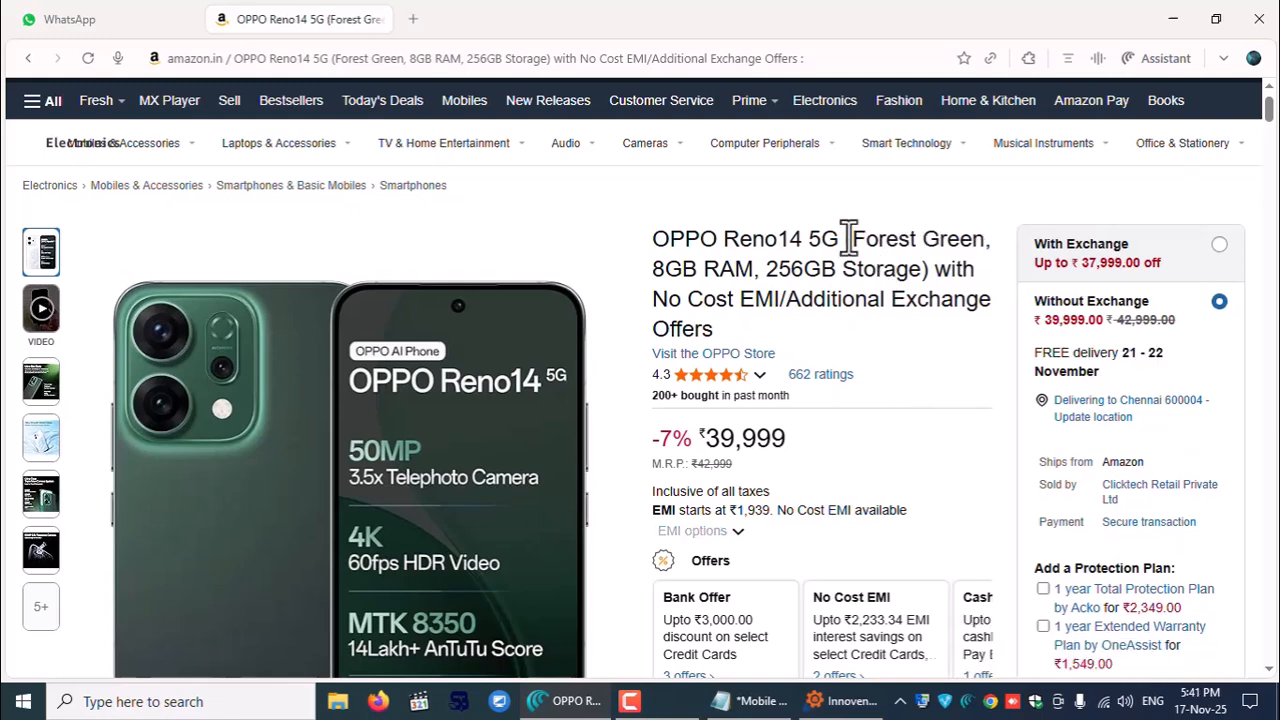
left_click_drag(855, 240, 977, 241)
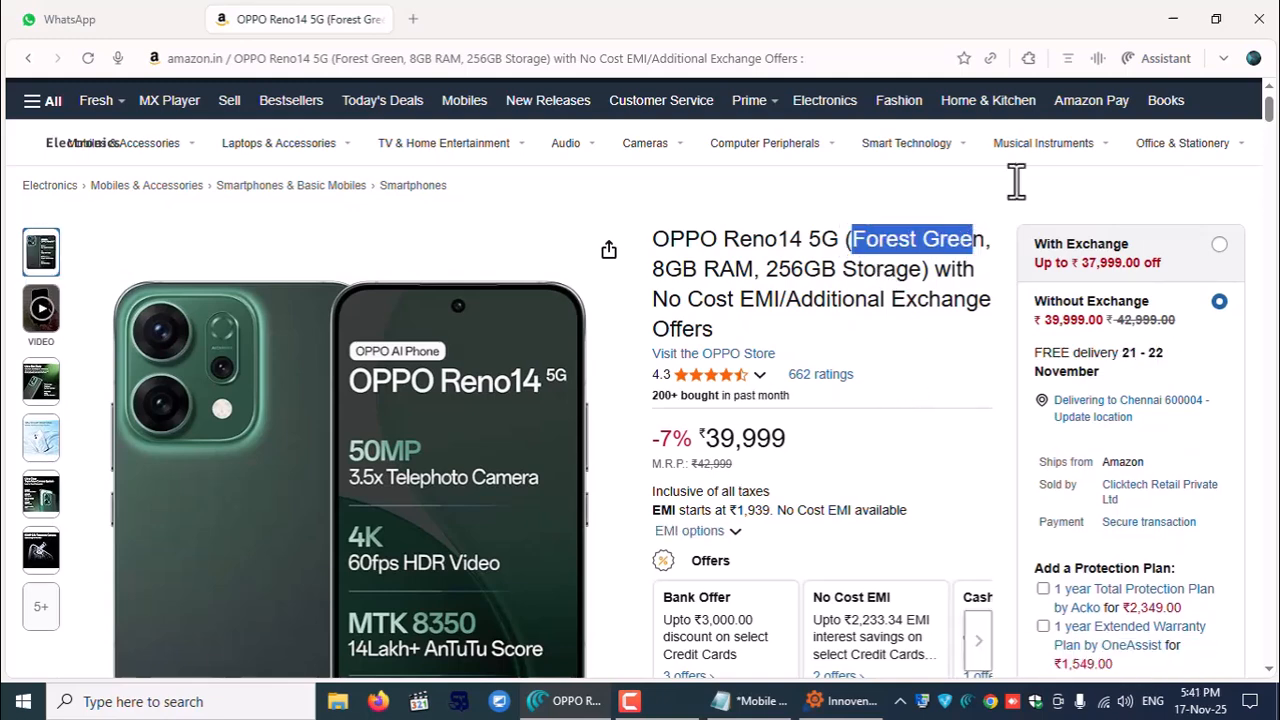
- Enter the item's selling price and save the new item
left_click(1173, 19)
left_click(557, 357)
type("399")
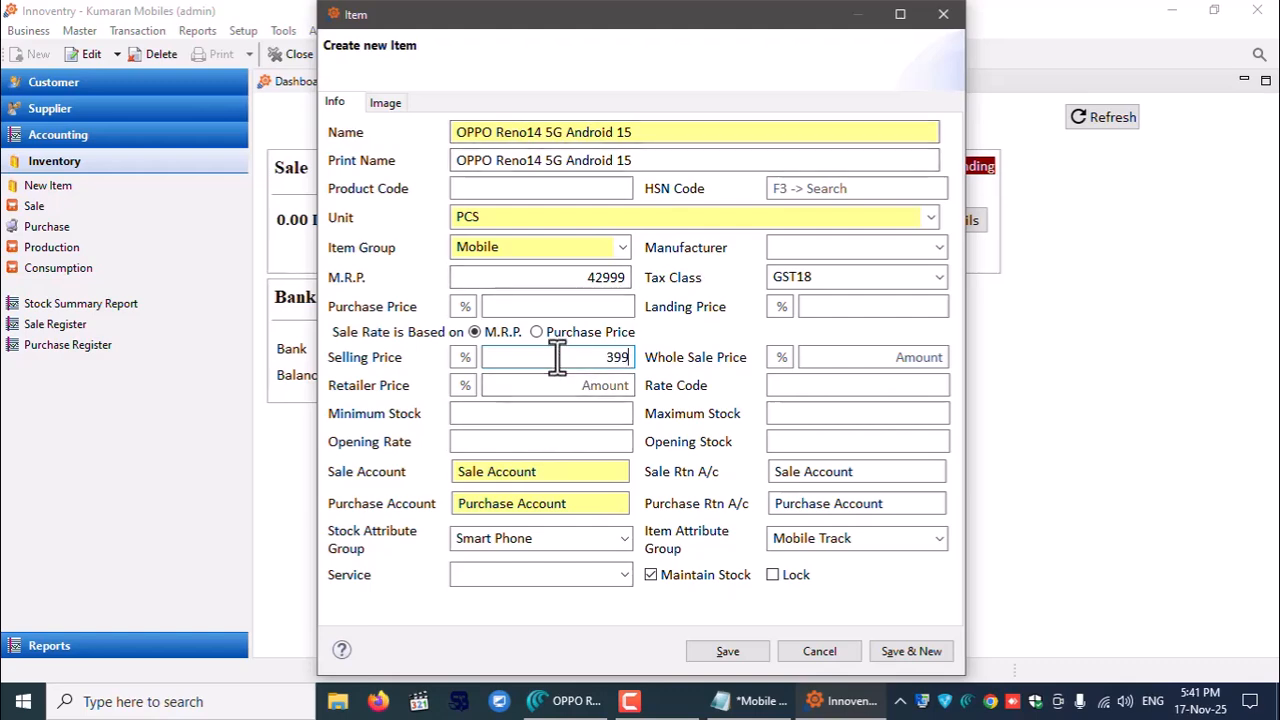
left_click(729, 651)
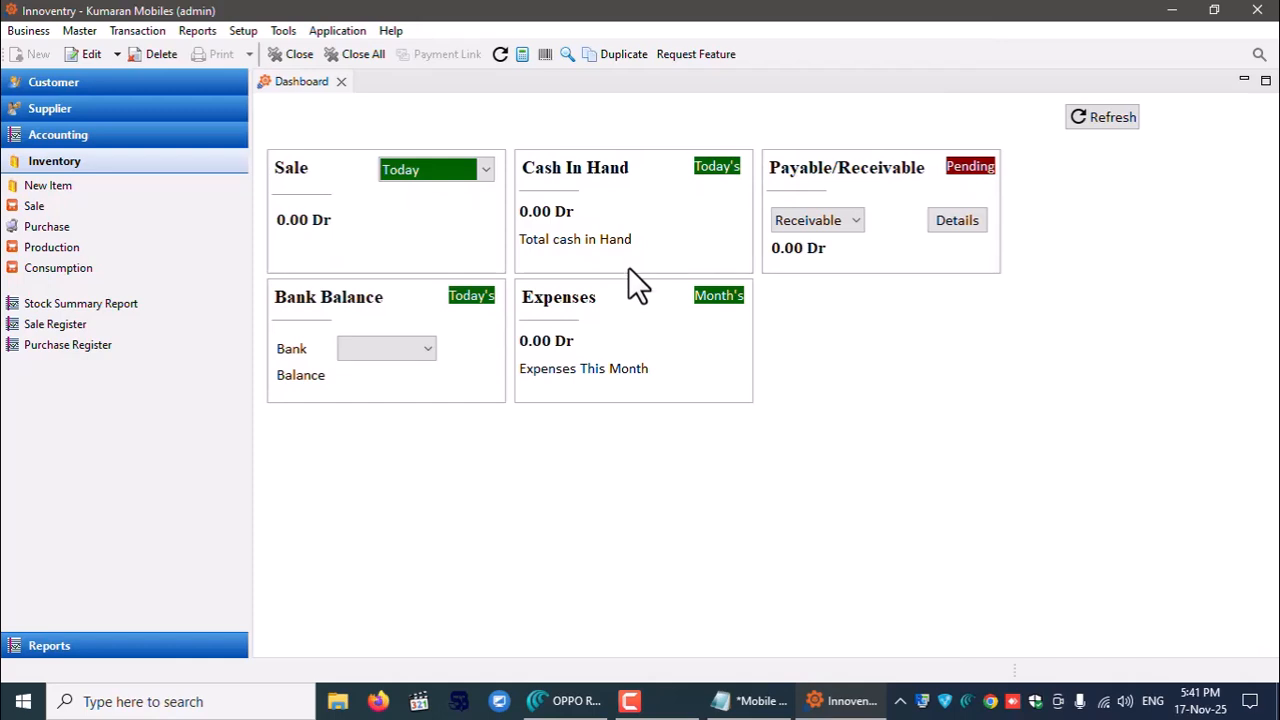
- Start a new sale and add the item OPPO Reno14 5G Android 15
left_click(30, 205)
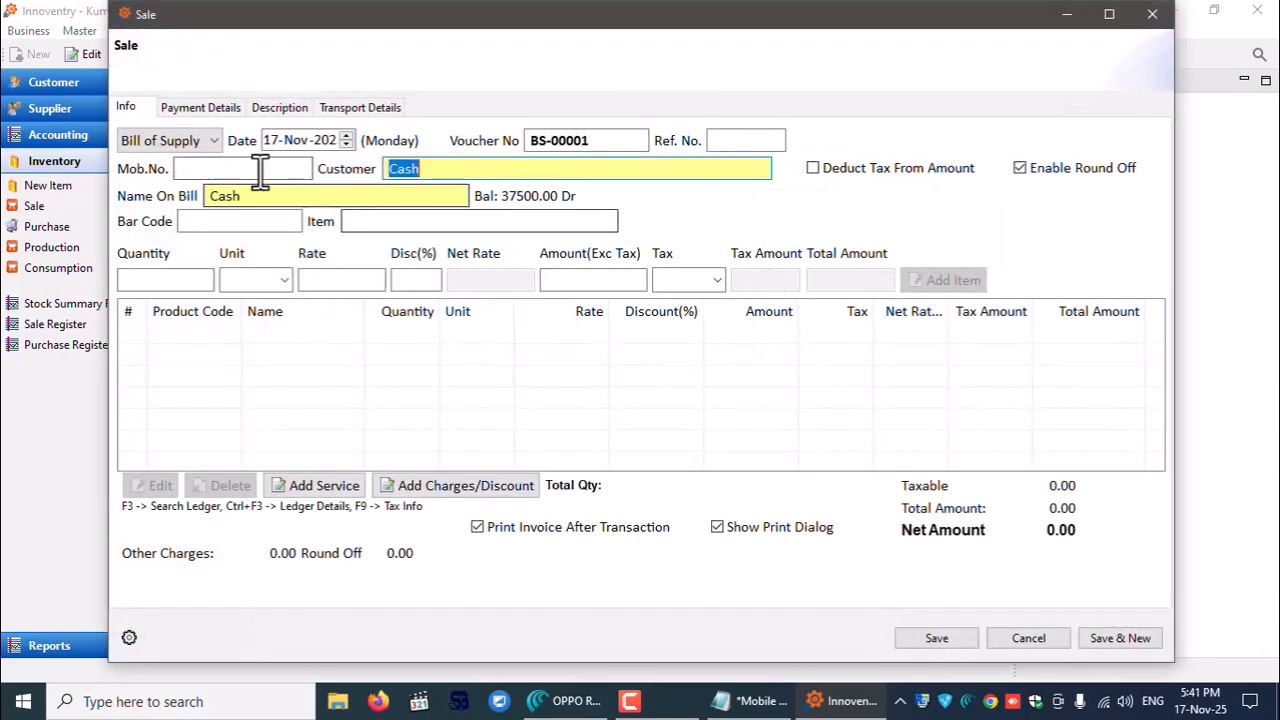
left_click(258, 168)
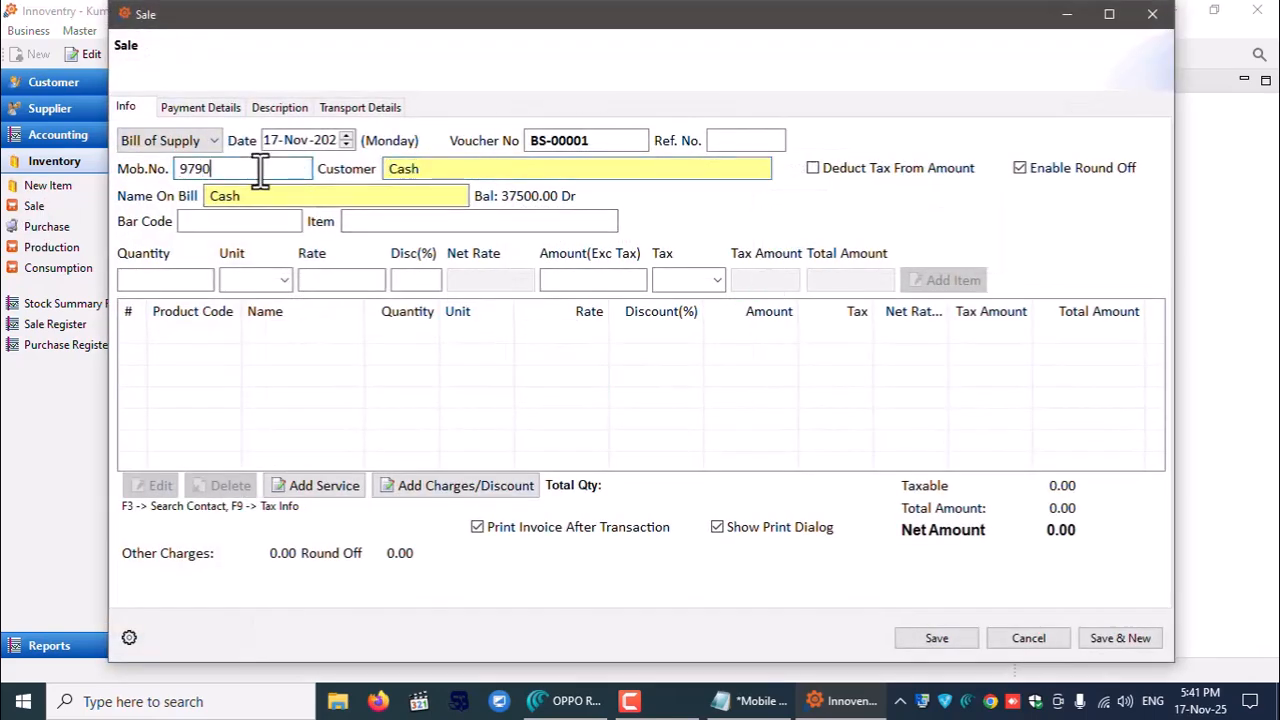
key("Tab")
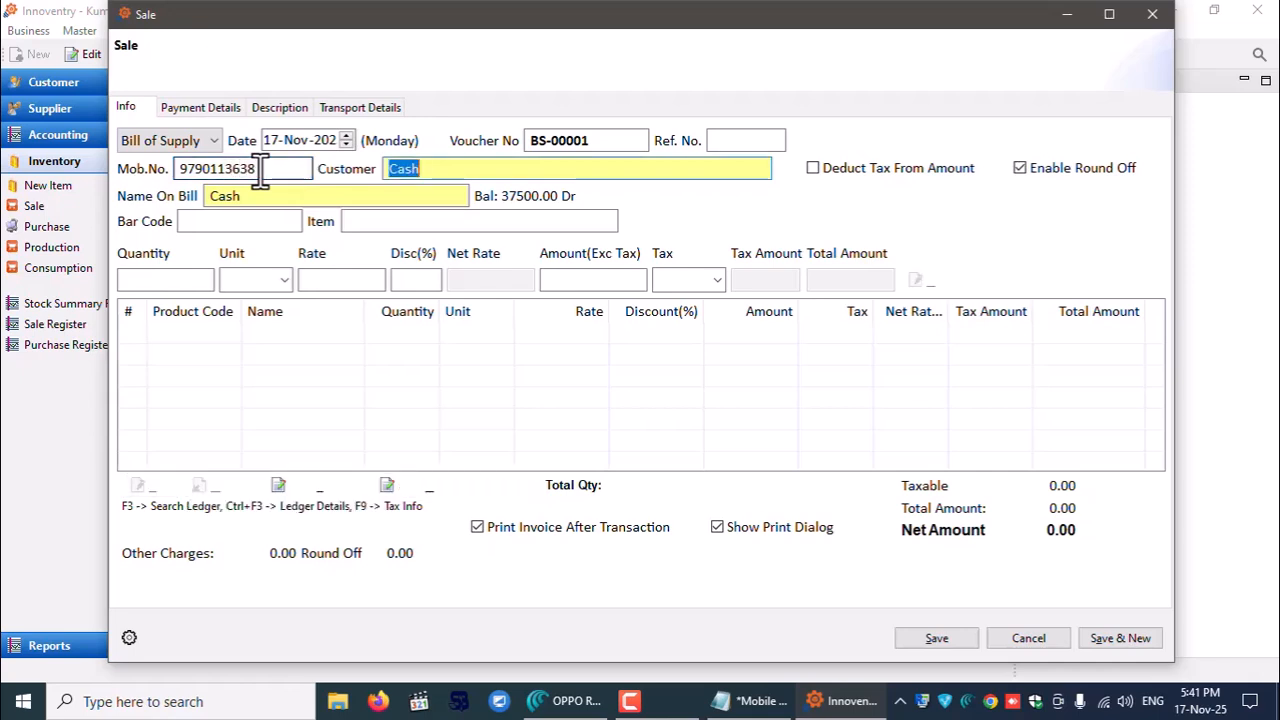
left_click(387, 219)
type("op")
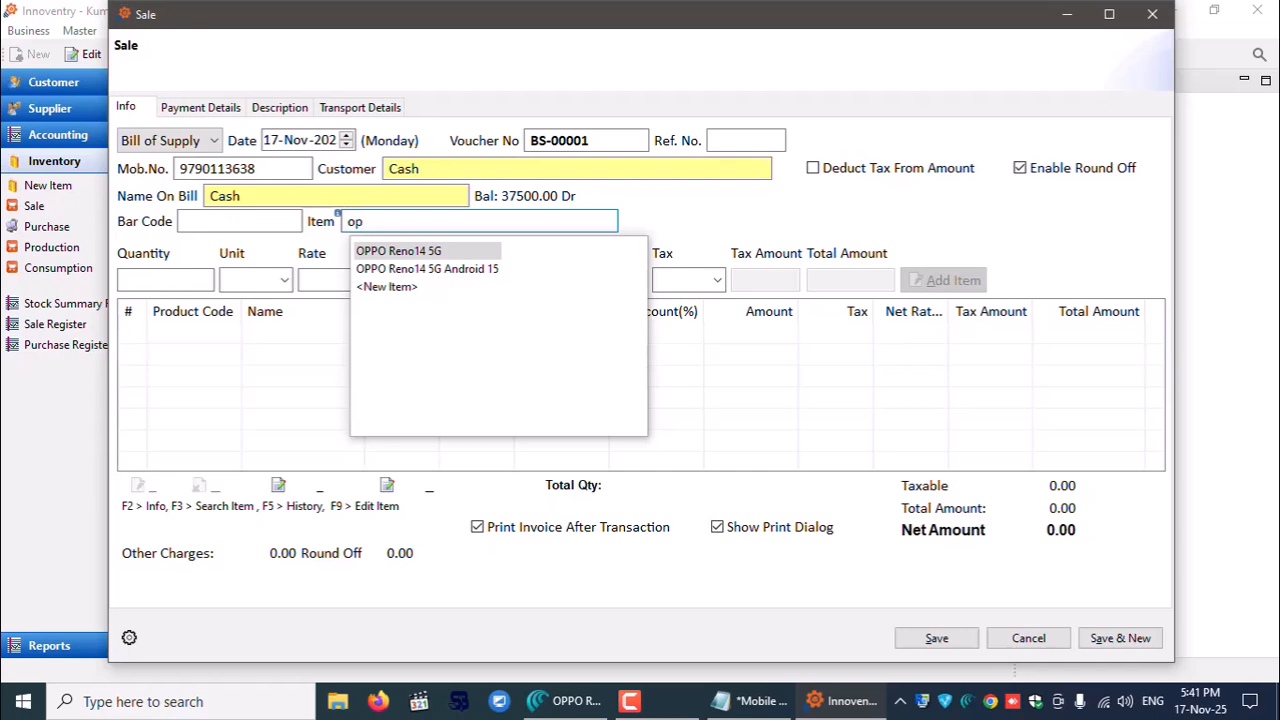
key("Down")
key("Return")
left_click(256, 256)
- Fill Model Number with 'Reno14 5G' and enter the RAM/ROM storage value
left_click(256, 254)
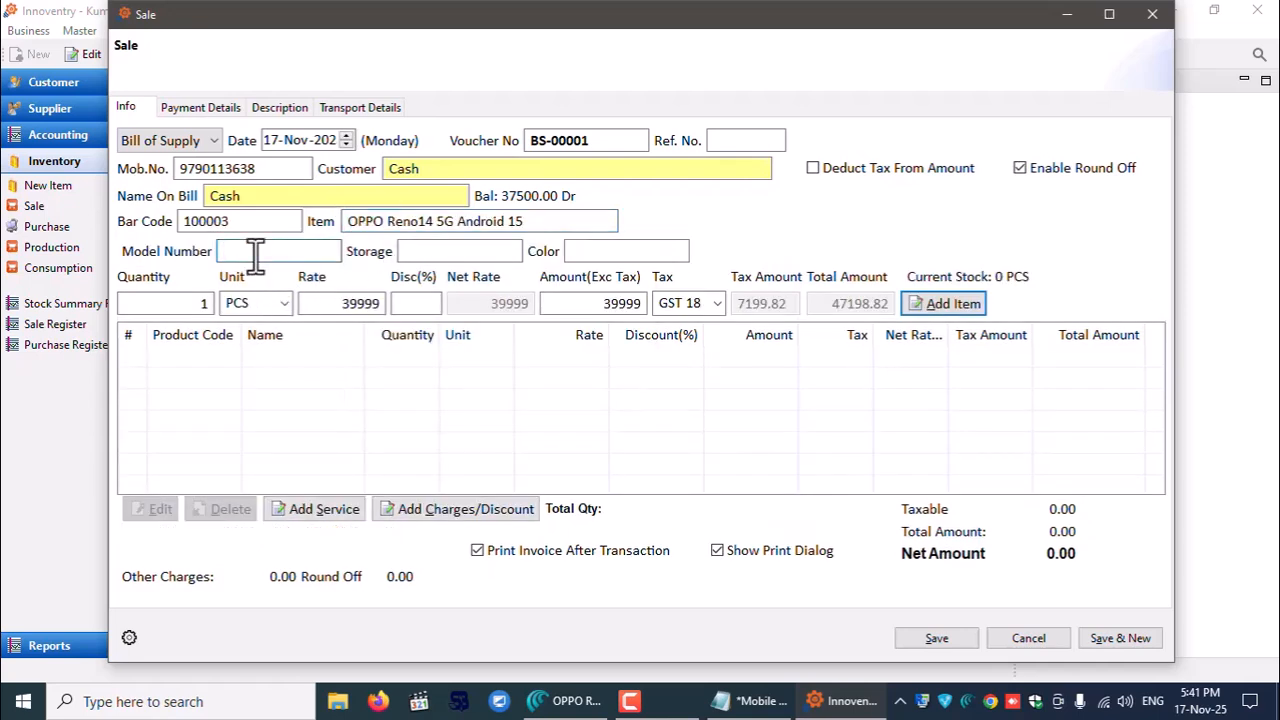
left_click_drag(392, 222, 454, 224)
key("ctrl+c")
key("Tab")
key("ctrl+v")
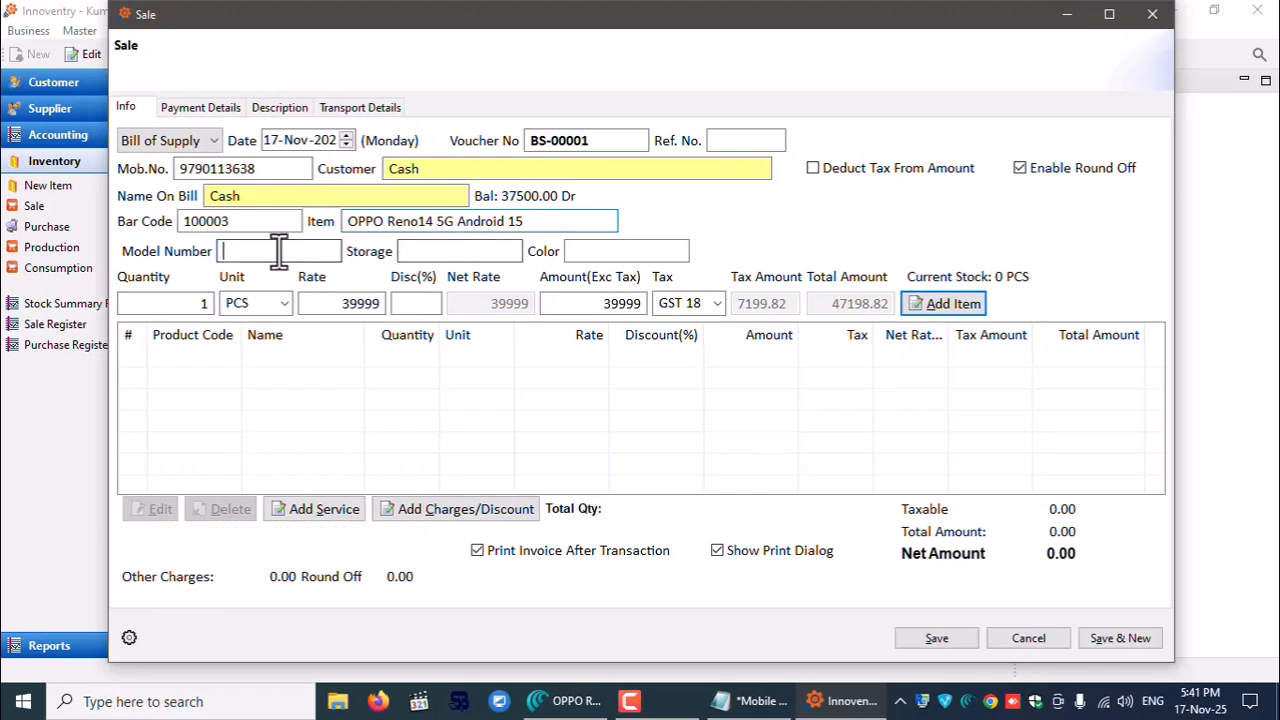
left_click(412, 251)
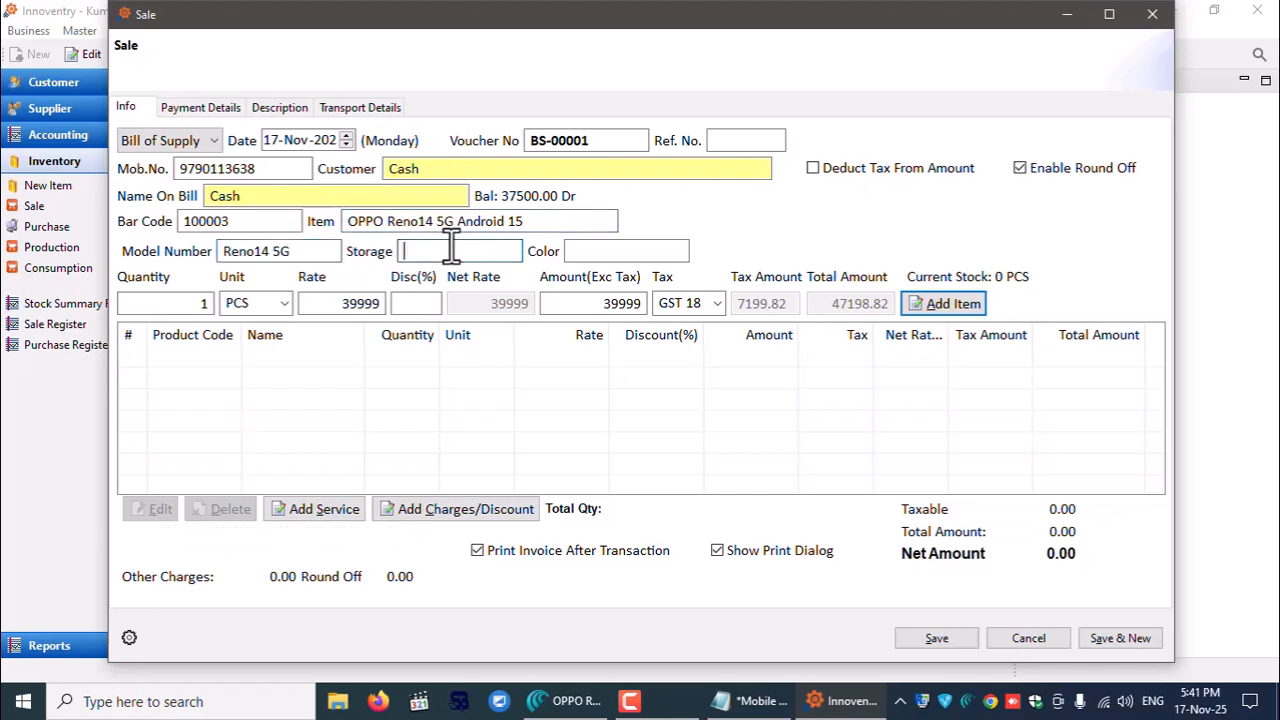
type("8gb ")
type("B ")
type("ROM")
- Copy 'Forest Green' from the Amazon page into the Color field
left_click(586, 251)
key("alt+Tab")
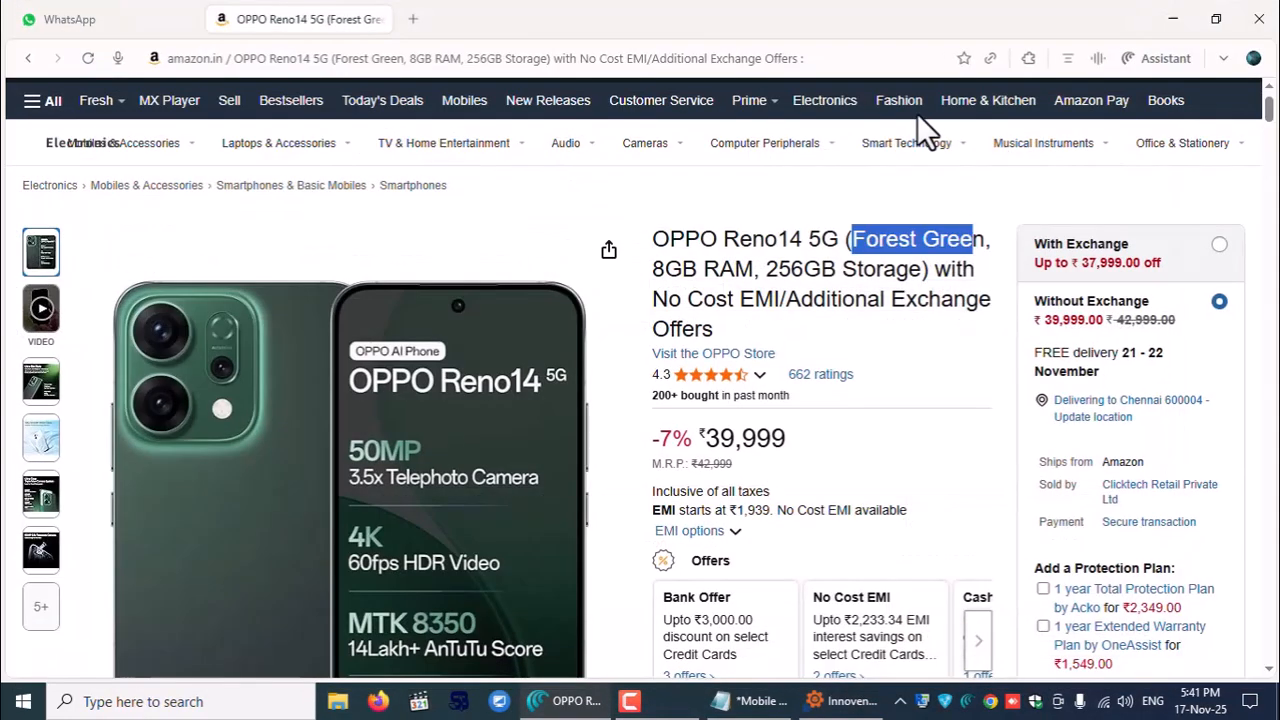
left_click_drag(851, 237, 986, 239)
right_click(990, 242)
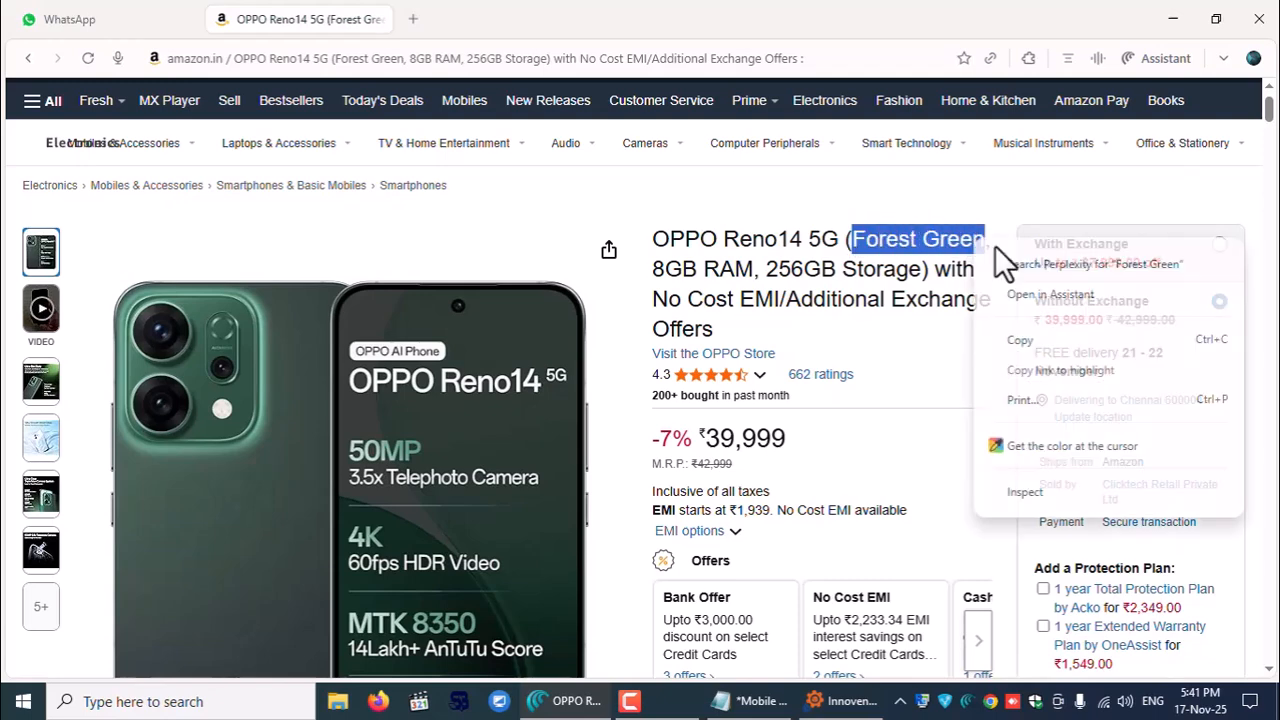
left_click(1029, 336)
left_click(845, 700)
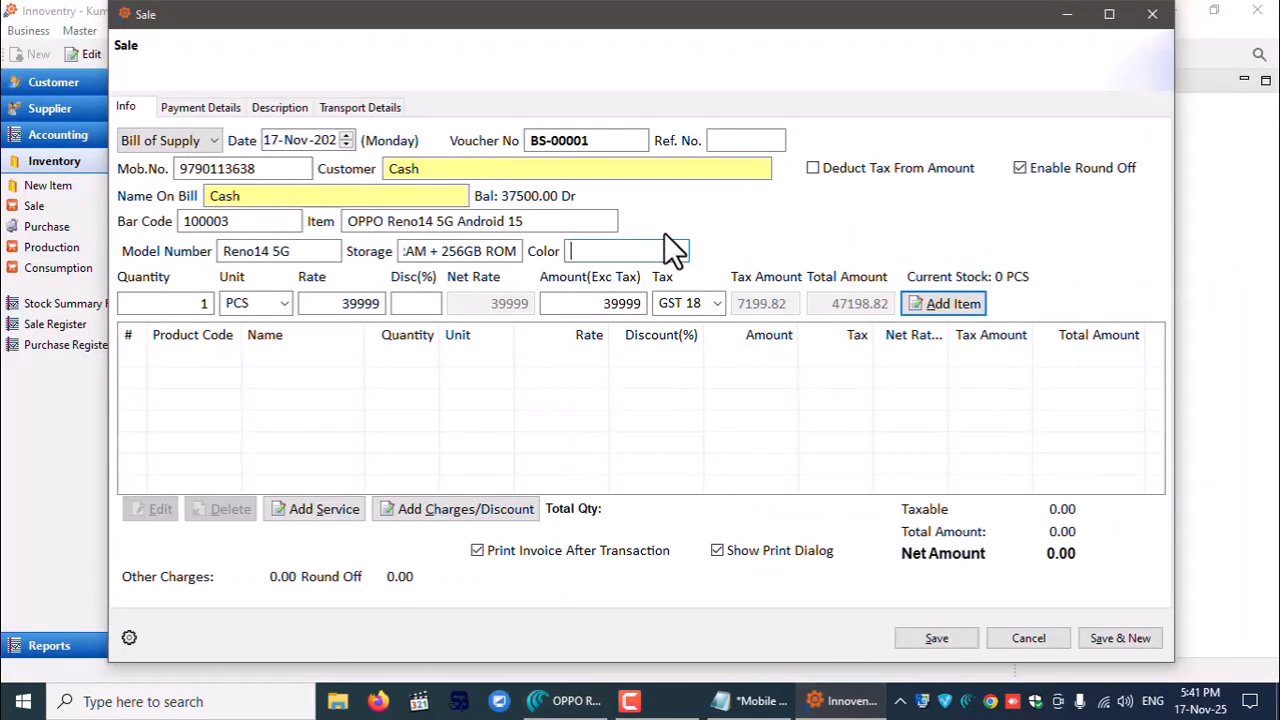
right_click(630, 247)
left_click(689, 326)
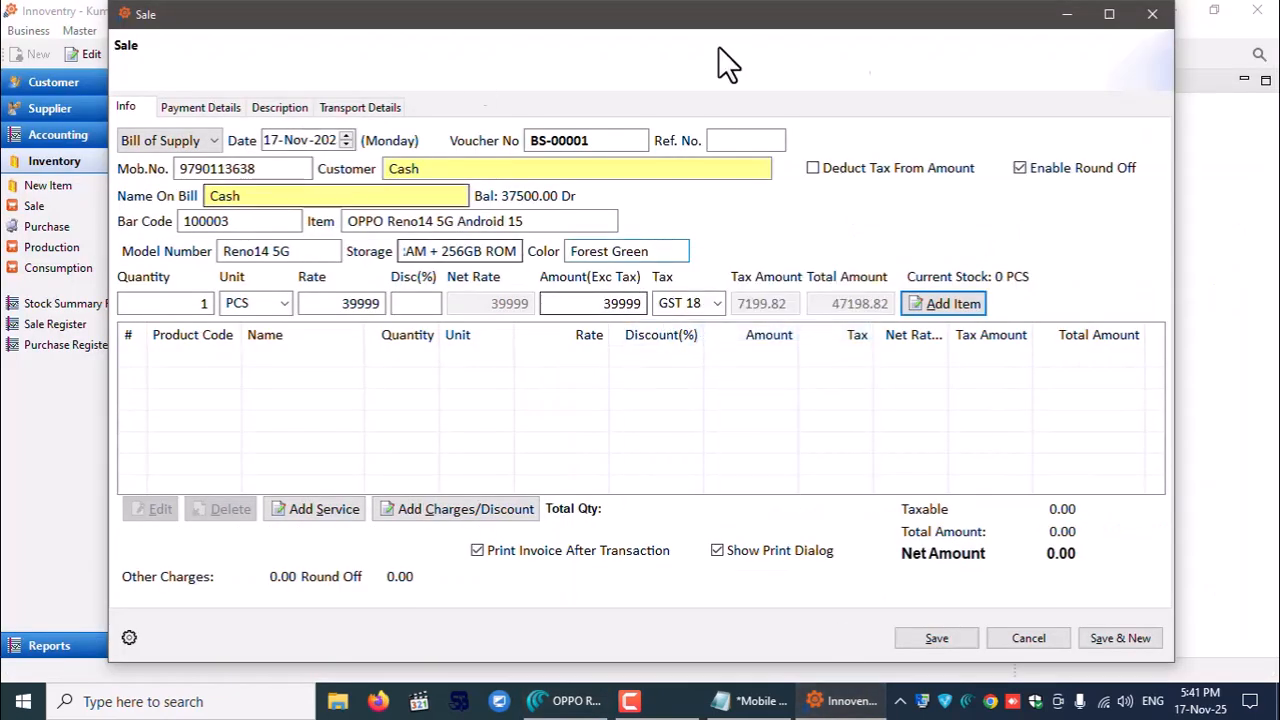
- Add the phone with its IMEI number and '1 YEAR' warranty, accepting the above-MRP warning
left_click(966, 306)
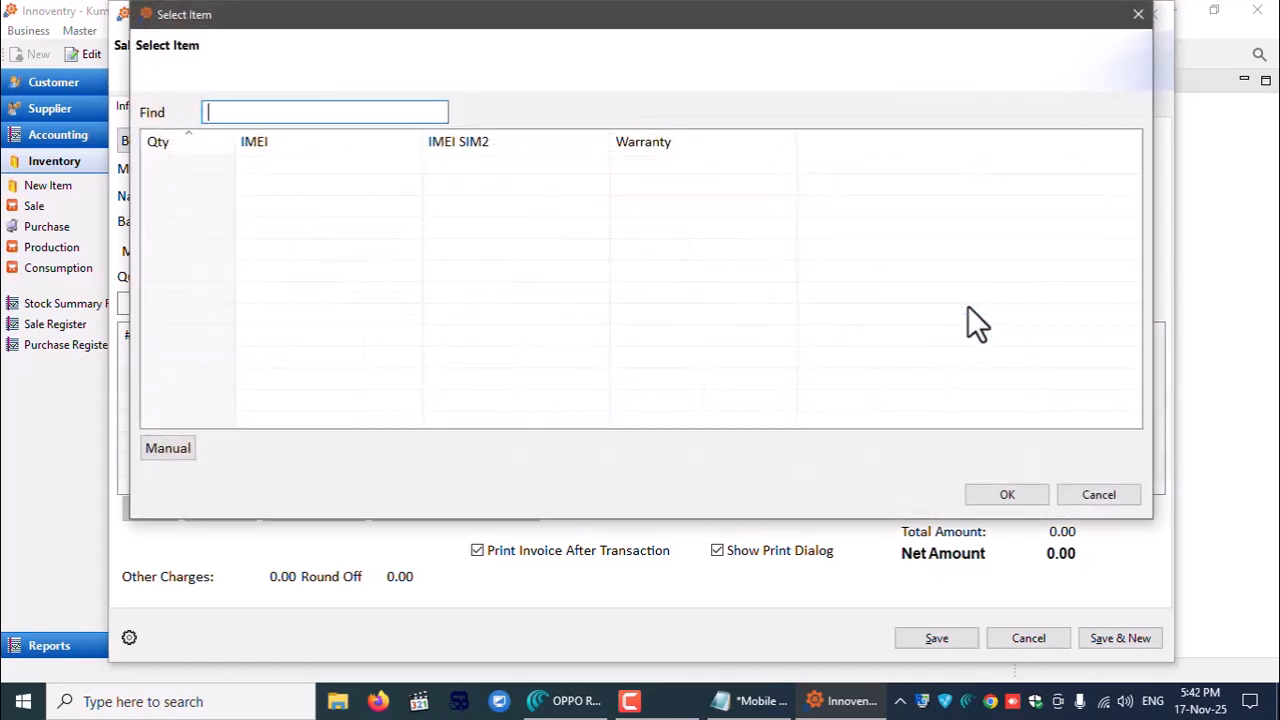
left_click(160, 449)
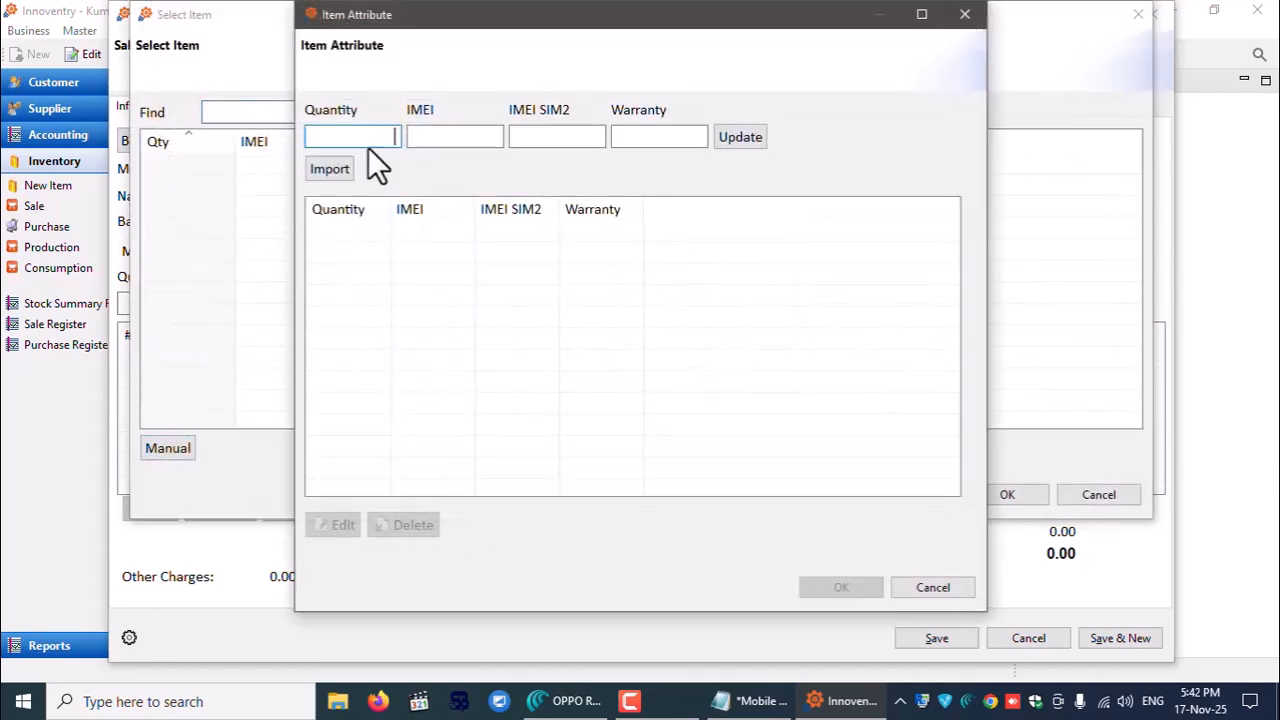
left_click(463, 134)
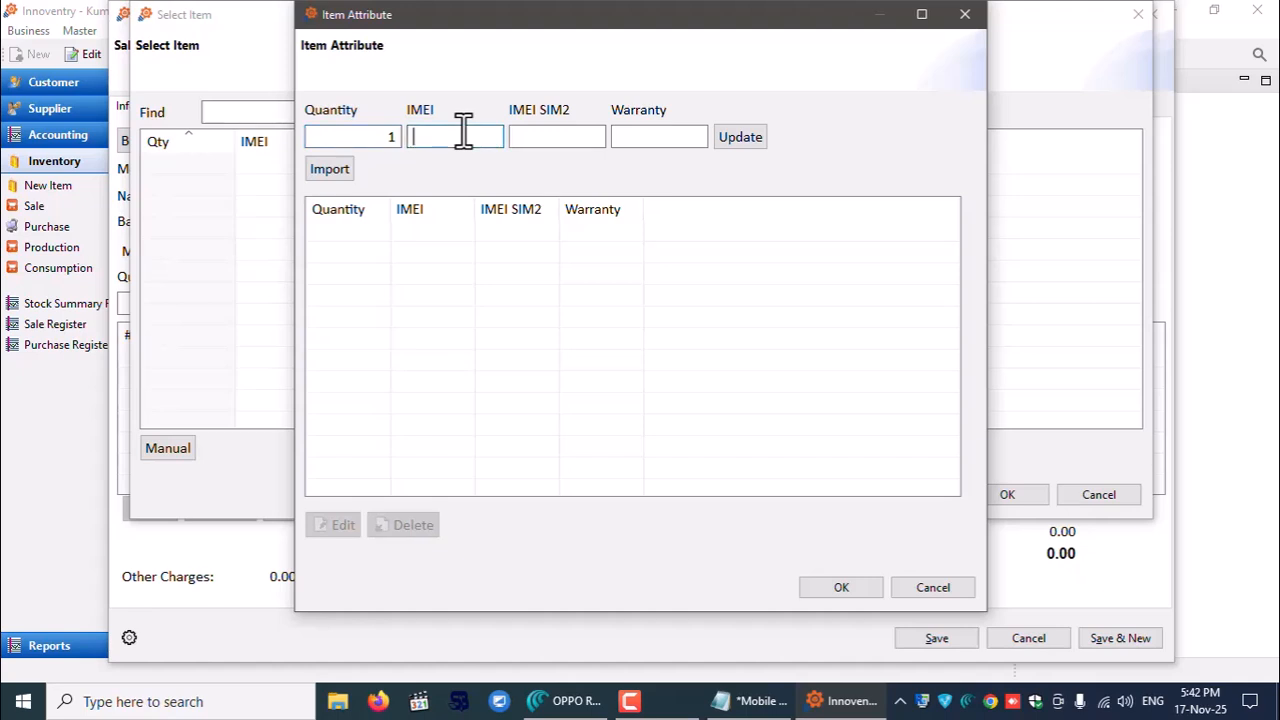
type("8768675786378")
type("86786786786")
left_click(680, 140)
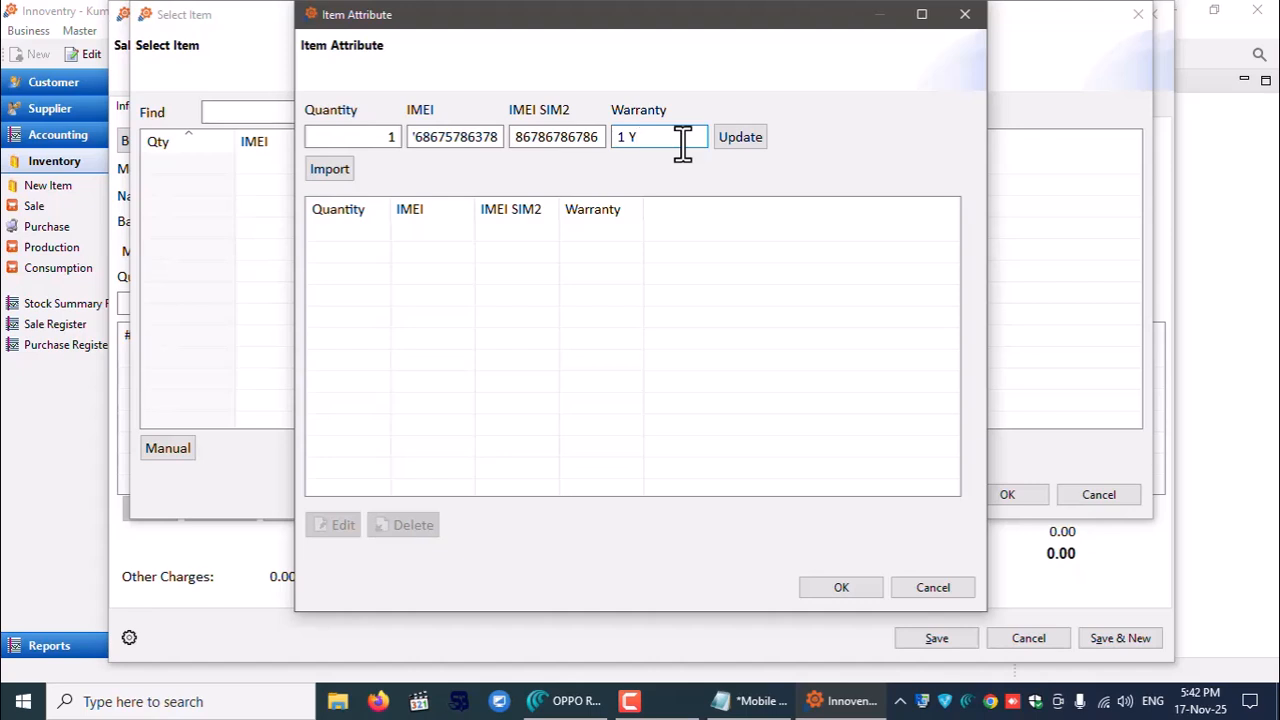
type("1 YEAR WARRANT")
key("BackSpace")
key("BackSpace")
key("BackSpace")
key("BackSpace")
key("BackSpace")
key("BackSpace")
key("BackSpace")
left_click(749, 137)
left_click(414, 169)
left_click(1008, 496)
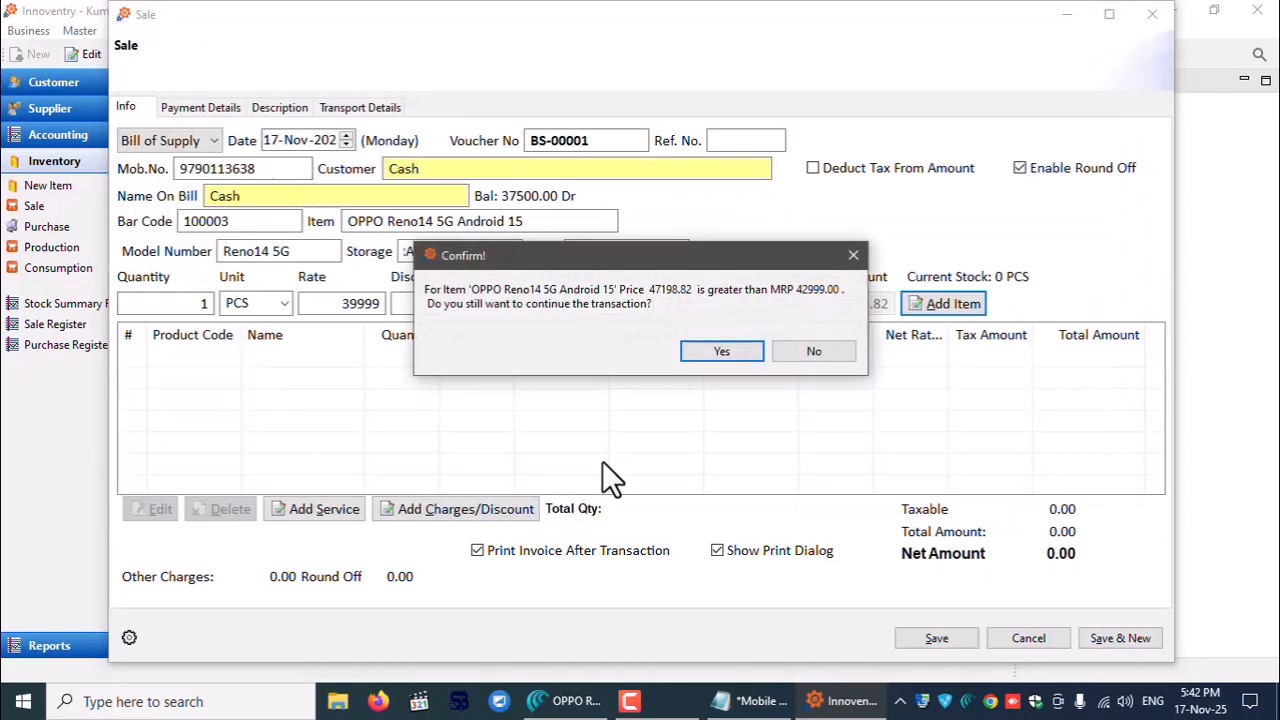
left_click(717, 350)
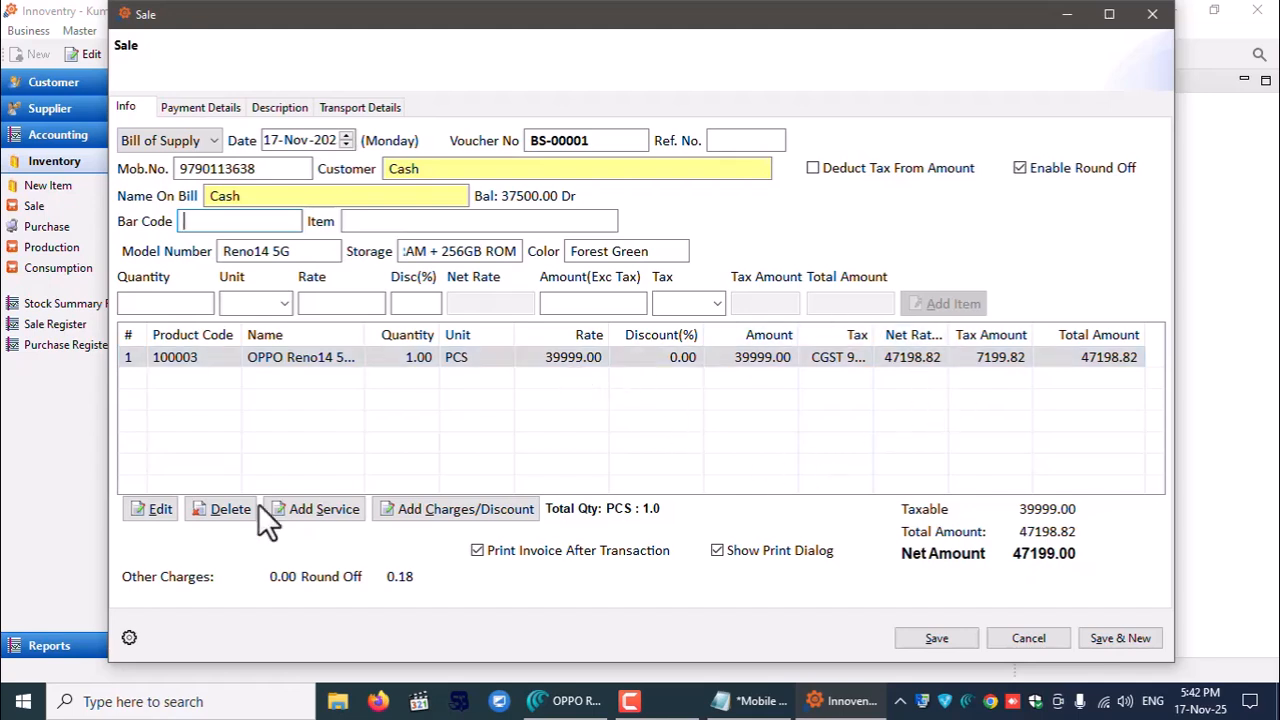
- Edit the phone line so the 39999 rate is tax-inclusive
left_click(145, 512)
left_click(868, 169)
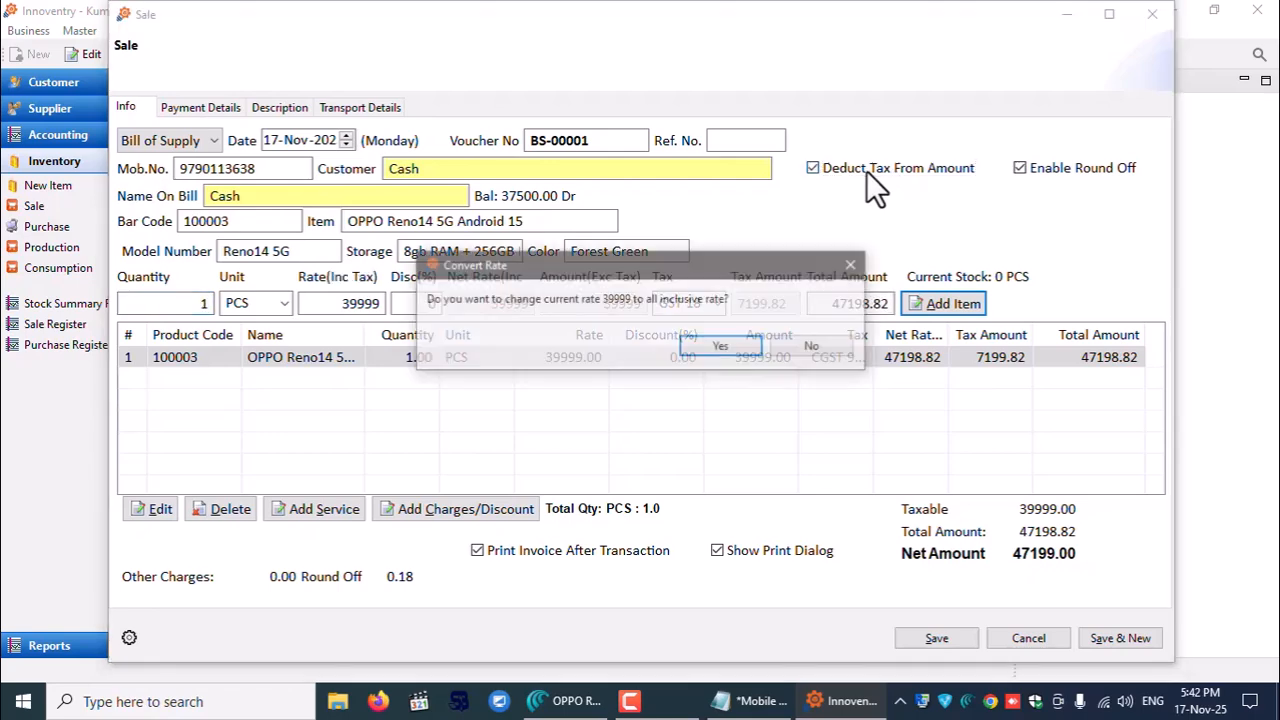
left_click(731, 340)
left_click(963, 305)
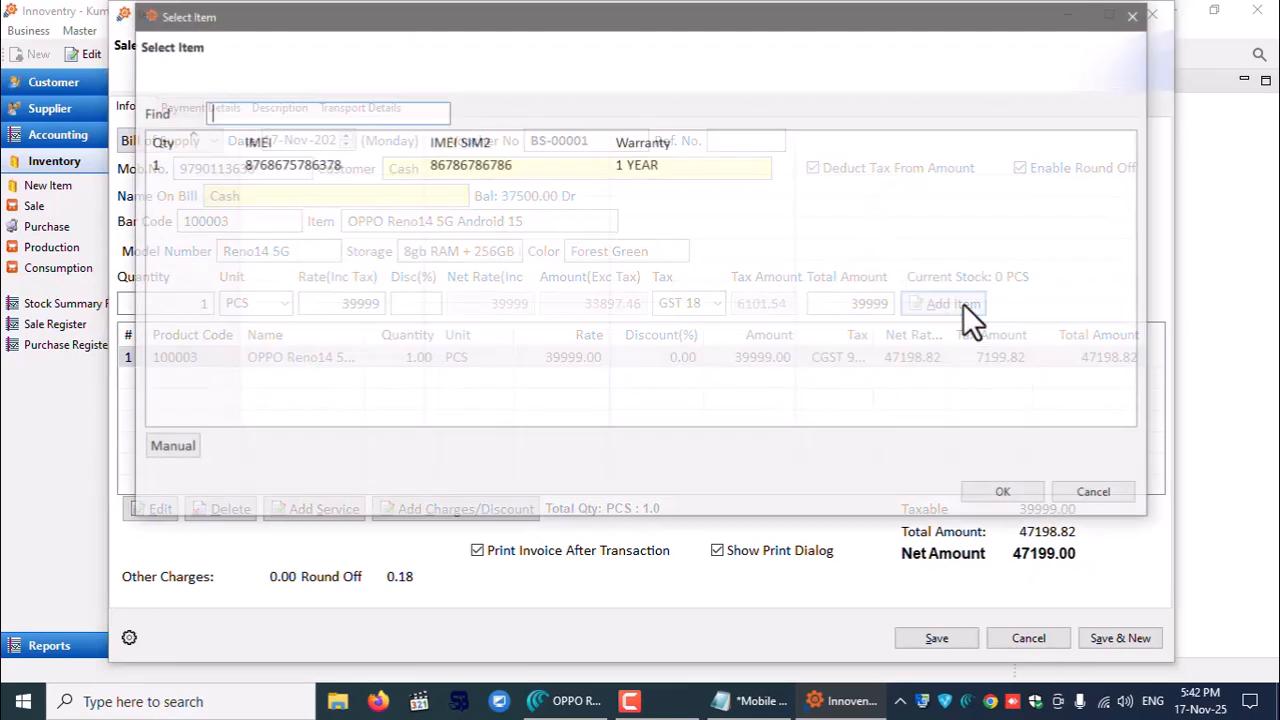
left_click(300, 164)
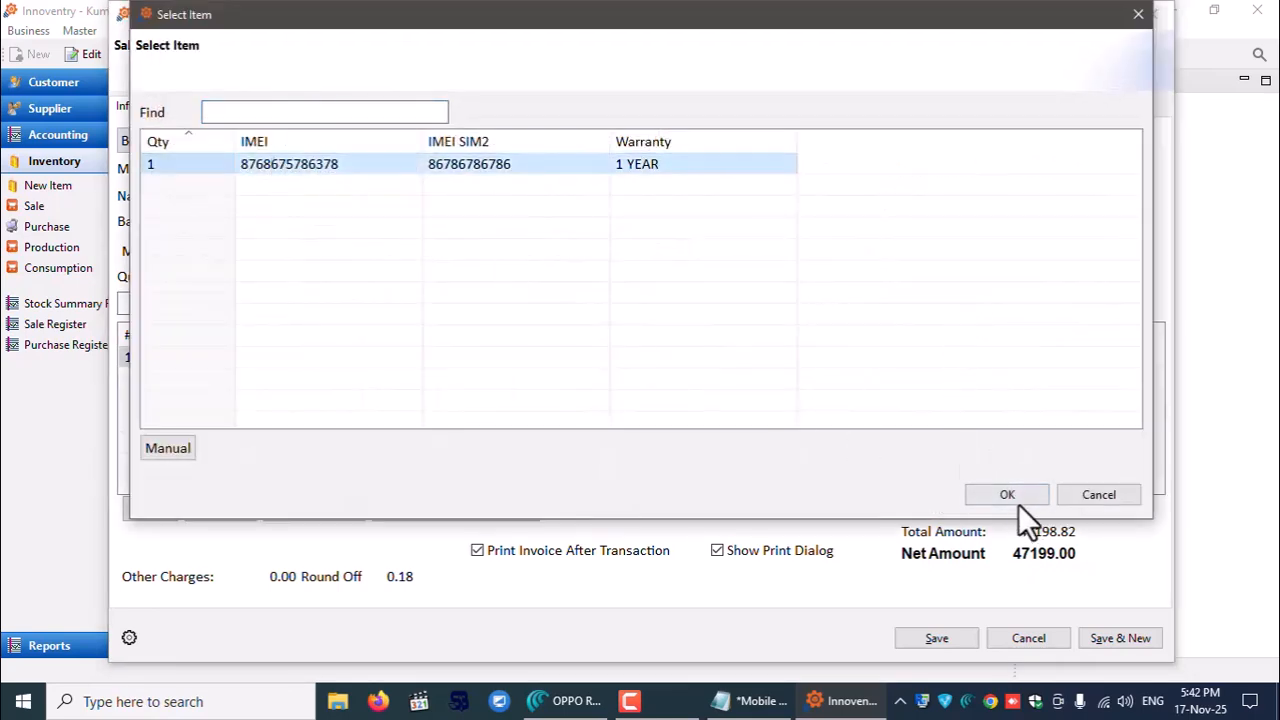
left_click(1020, 503)
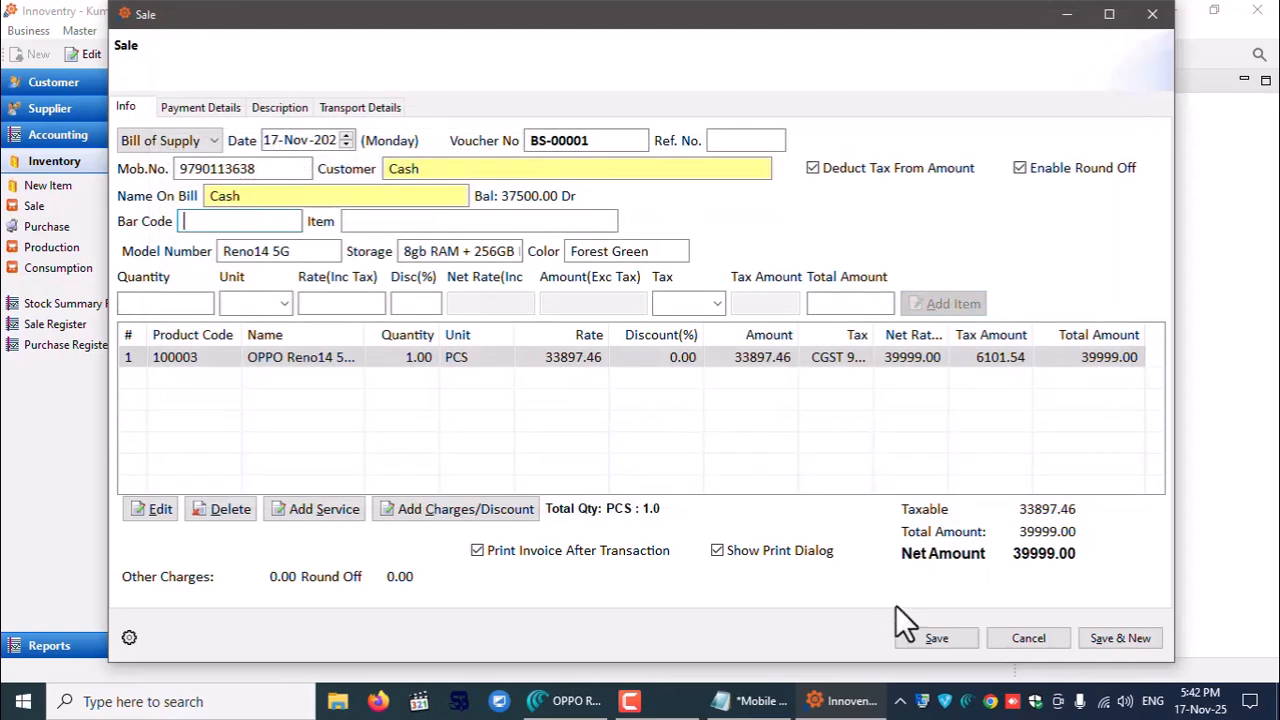
- Save bill BS-00001, accept the 39999.00 cash payment and print the original copy
left_click(938, 640)
left_click(708, 346)
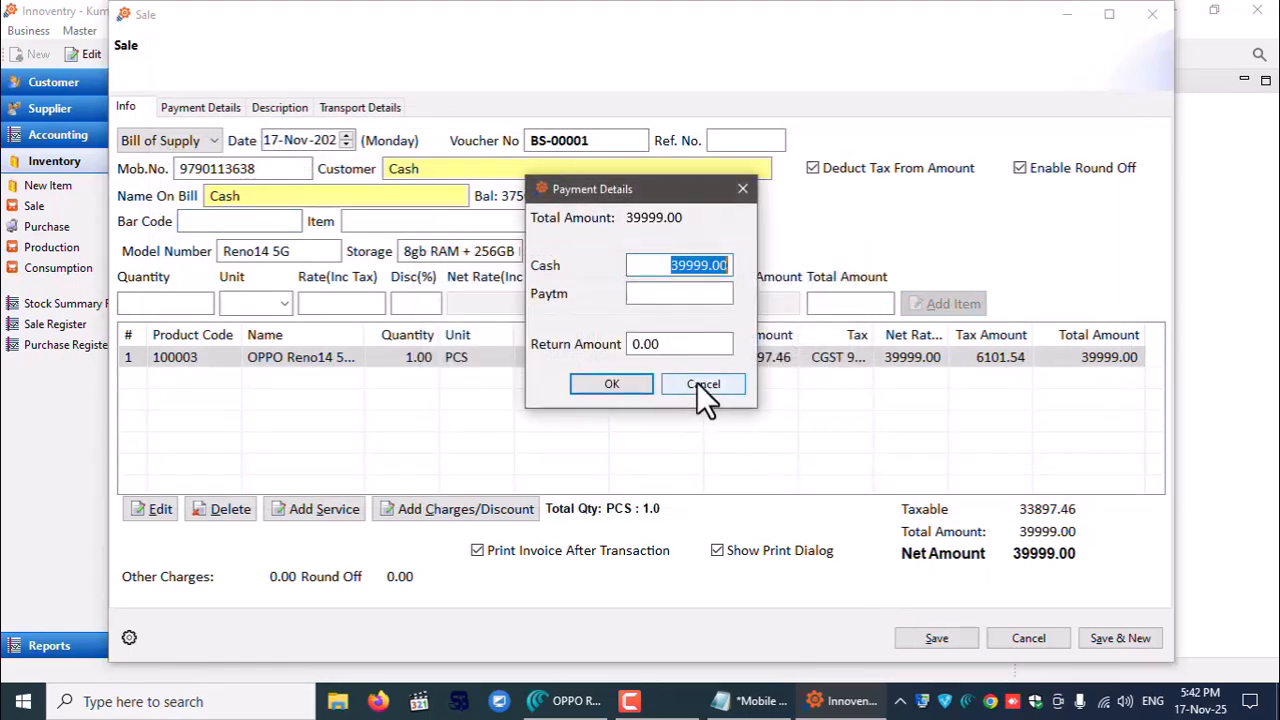
left_click(605, 389)
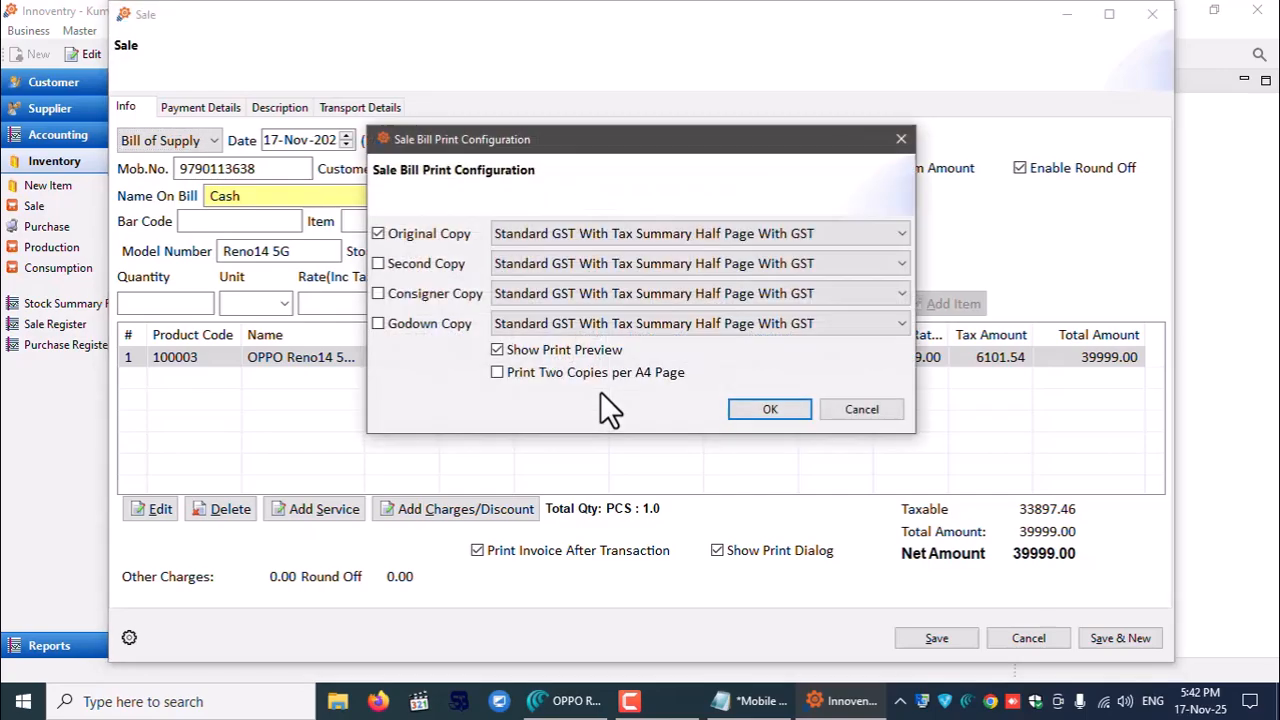
left_click(769, 407)
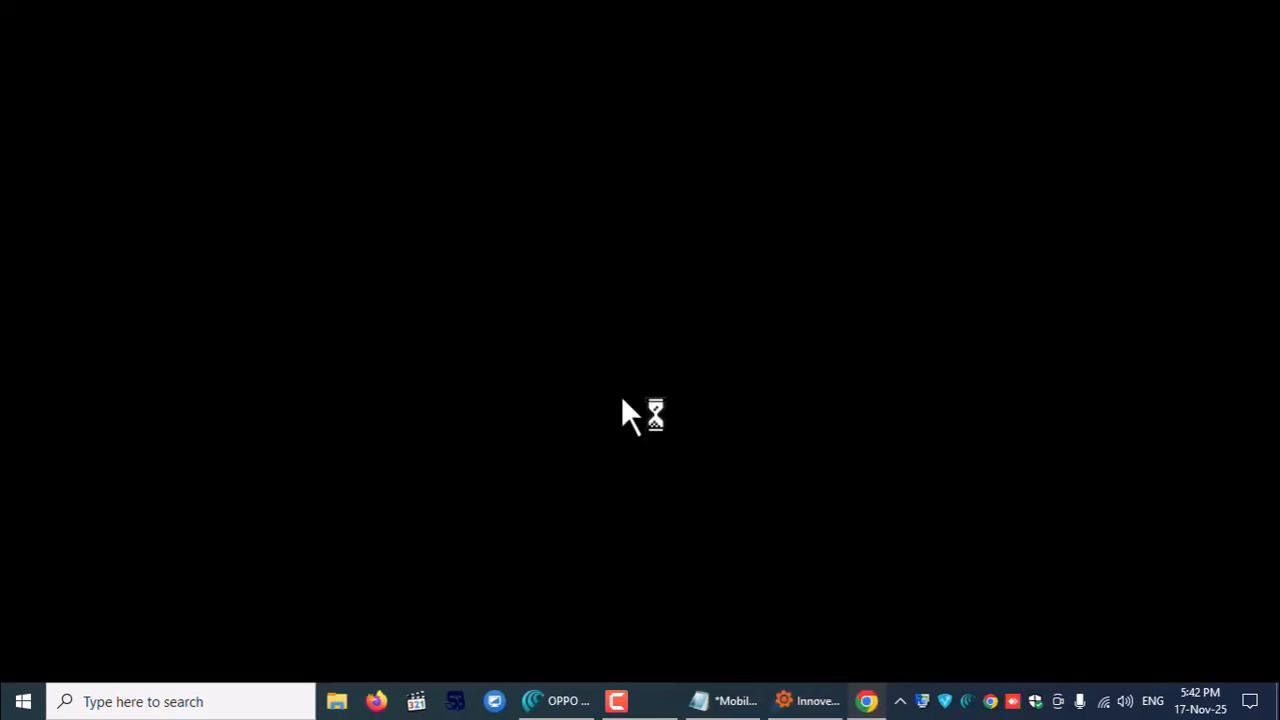
- Review the OPPO Reno14 5G line in the bill PDF, then close it
scroll(620, 405, "down", 4)
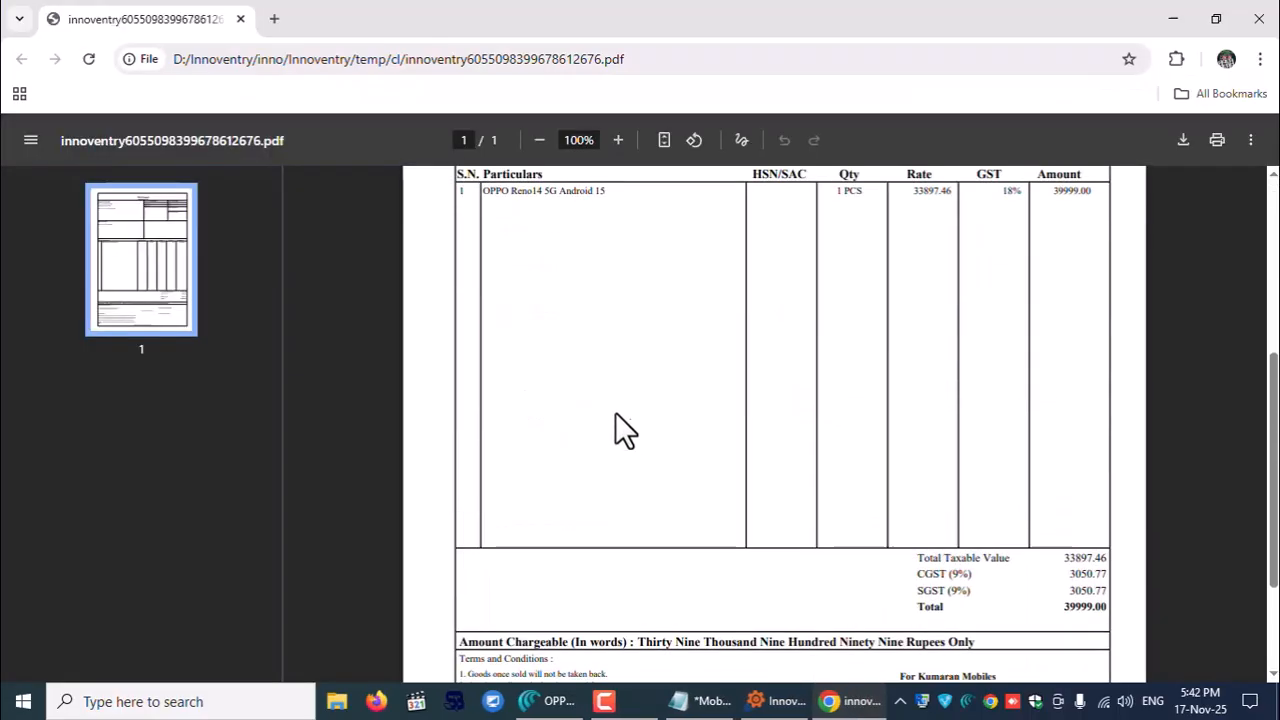
scroll(560, 295, "up", 1)
left_click_drag(484, 285, 623, 287)
left_click(625, 320)
left_click(1259, 18)
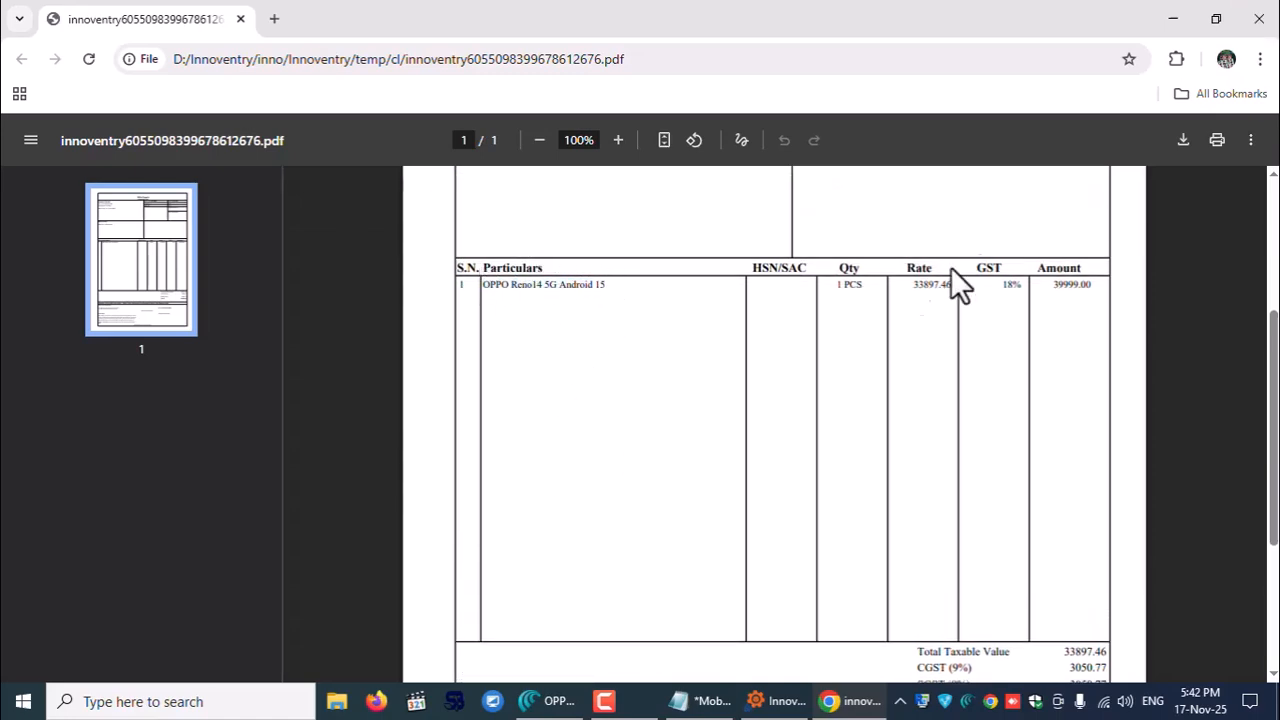
left_click(256, 30)
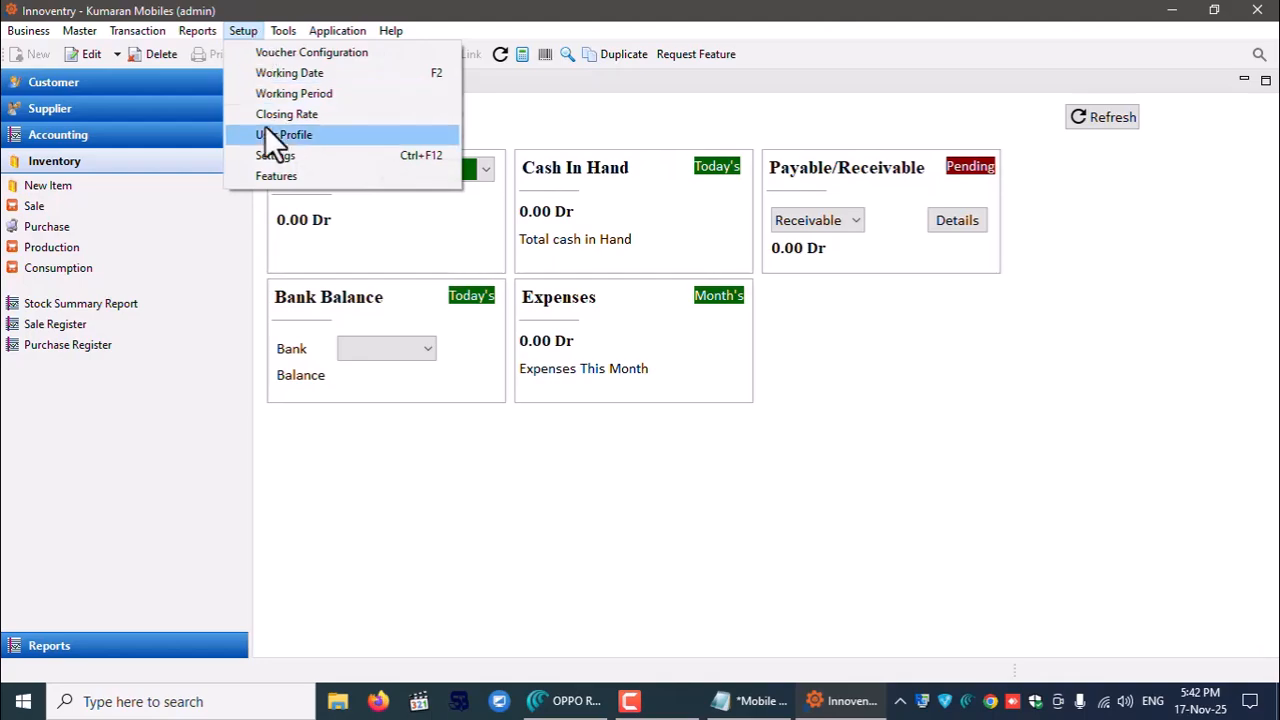
- Turn on 'Include attributes in print' in Settings and save
left_click(270, 152)
left_click_drag(1268, 200, 1275, 597)
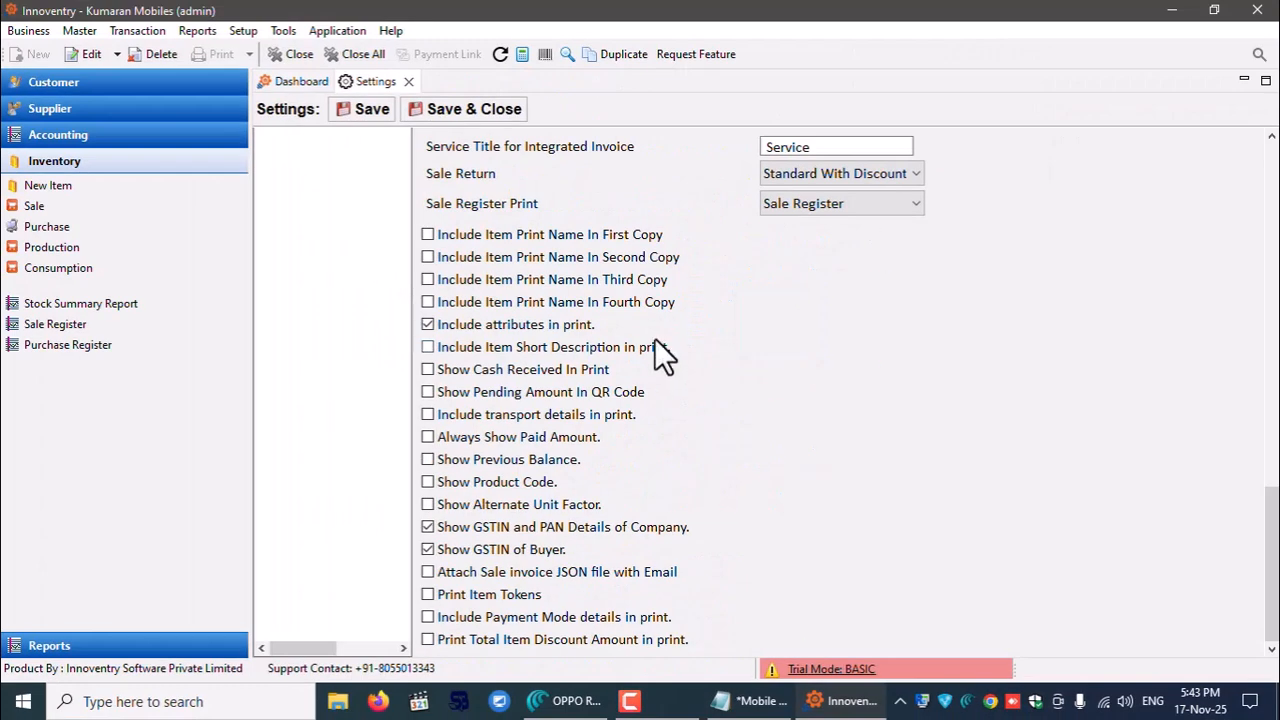
left_click(428, 110)
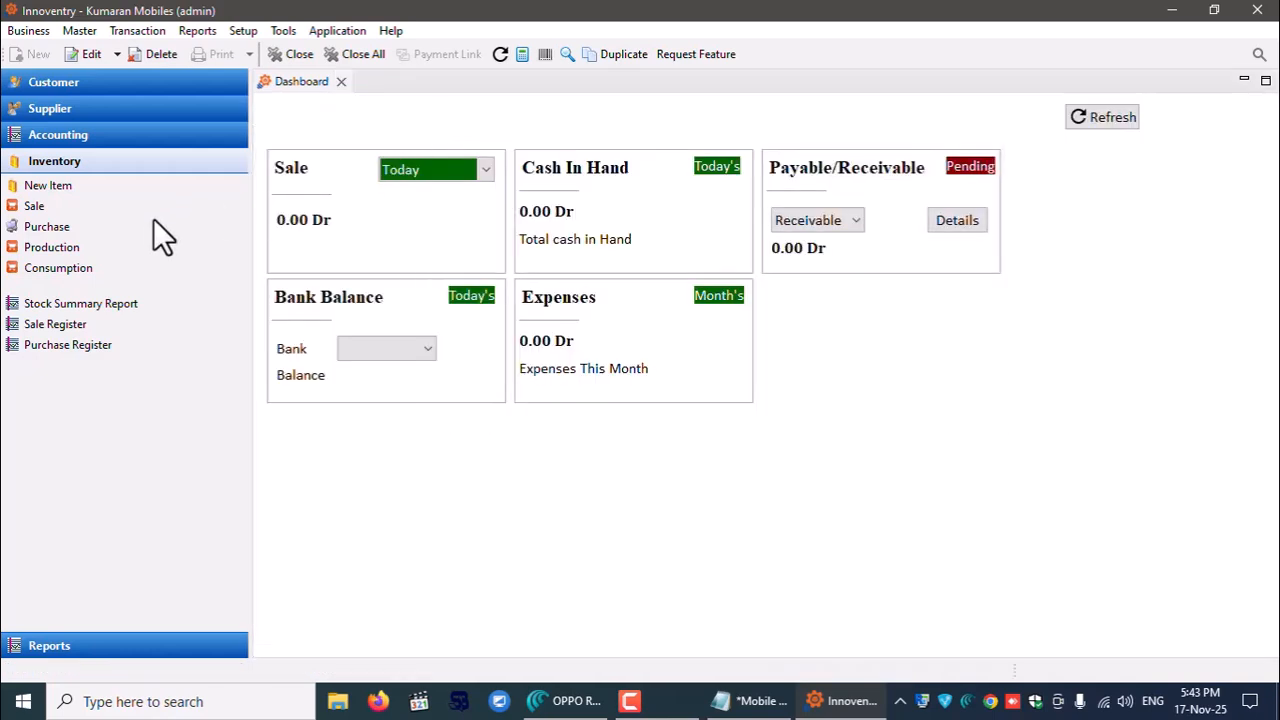
- Show today's Sale Register and reprint bill BS-00001
left_click(42, 326)
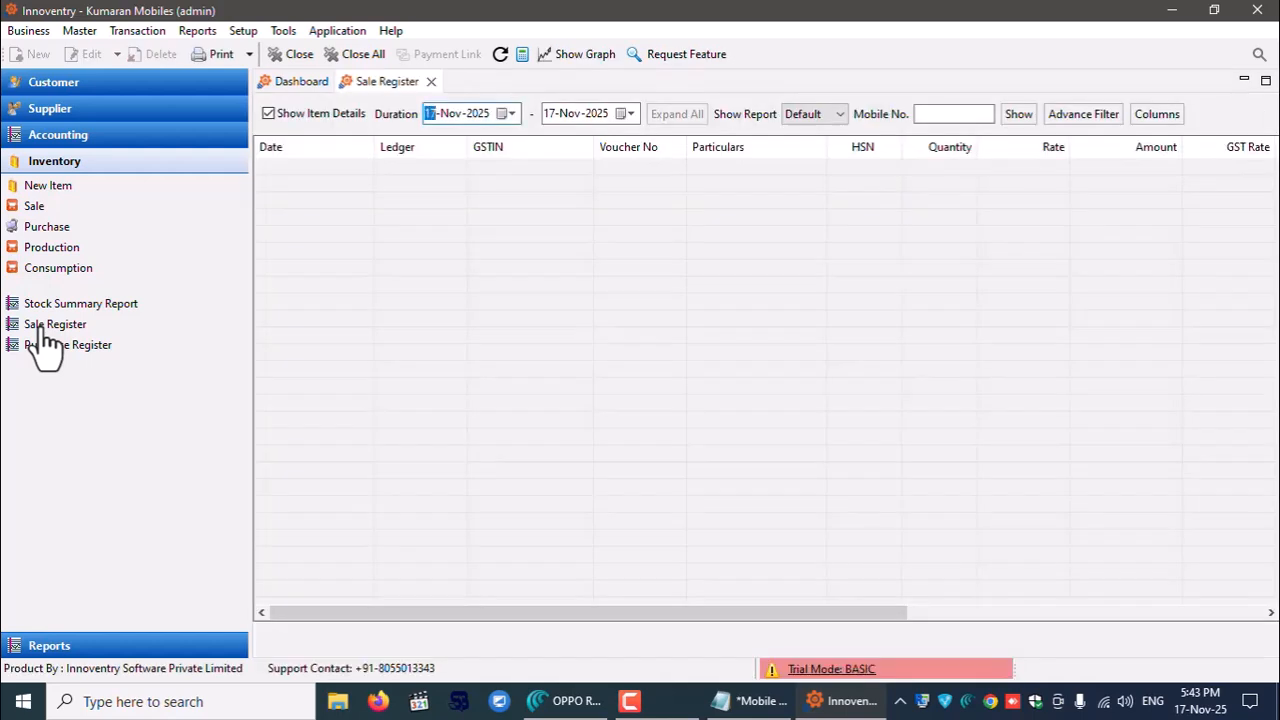
left_click(1019, 114)
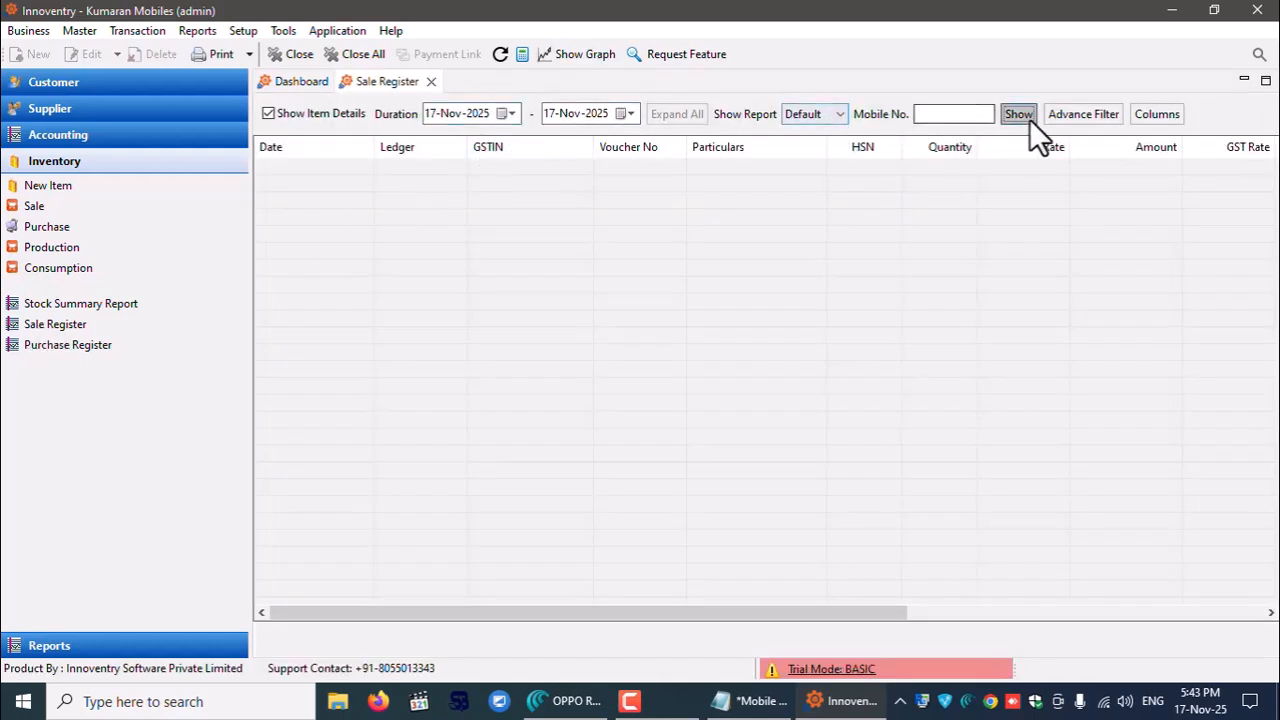
left_click(324, 186)
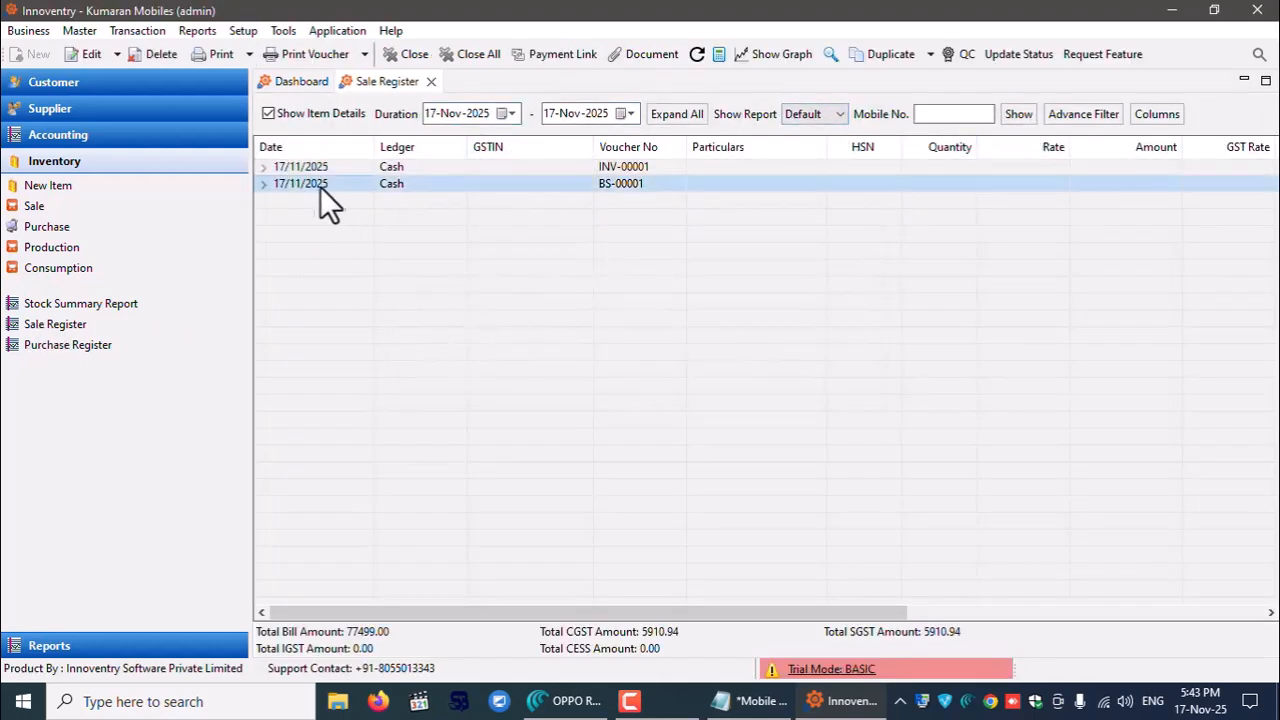
left_click(305, 54)
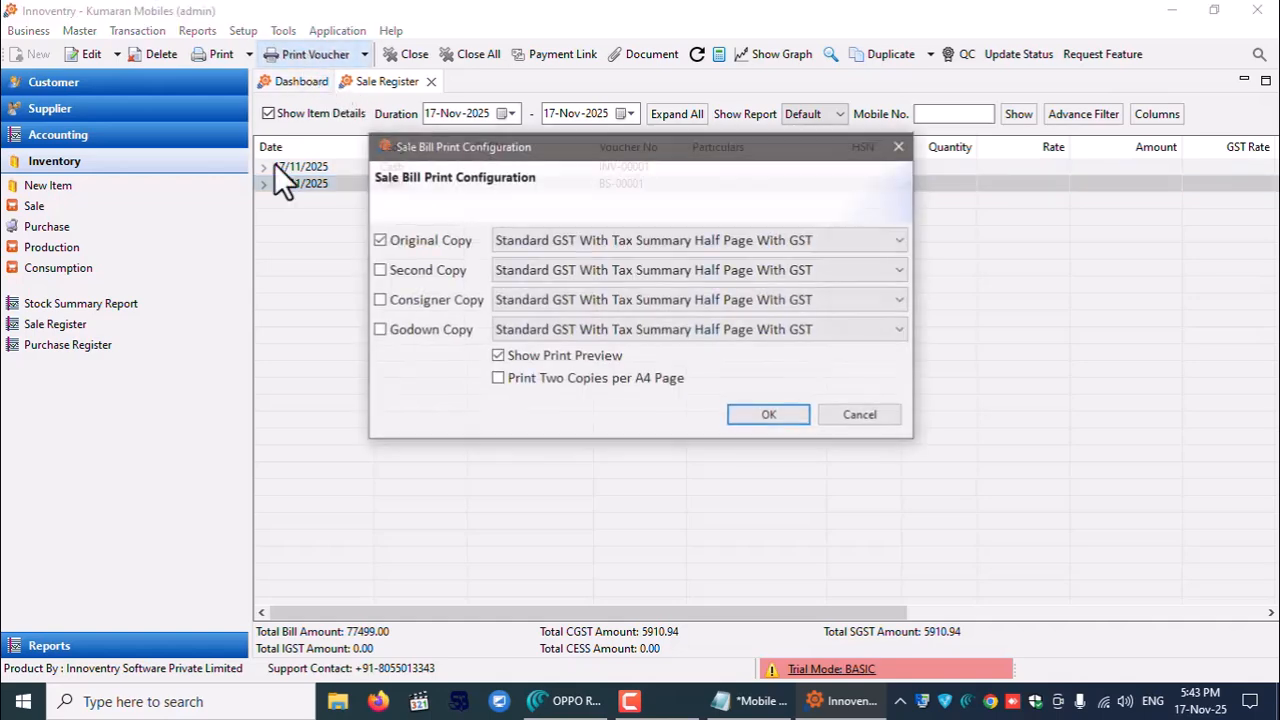
left_click(759, 414)
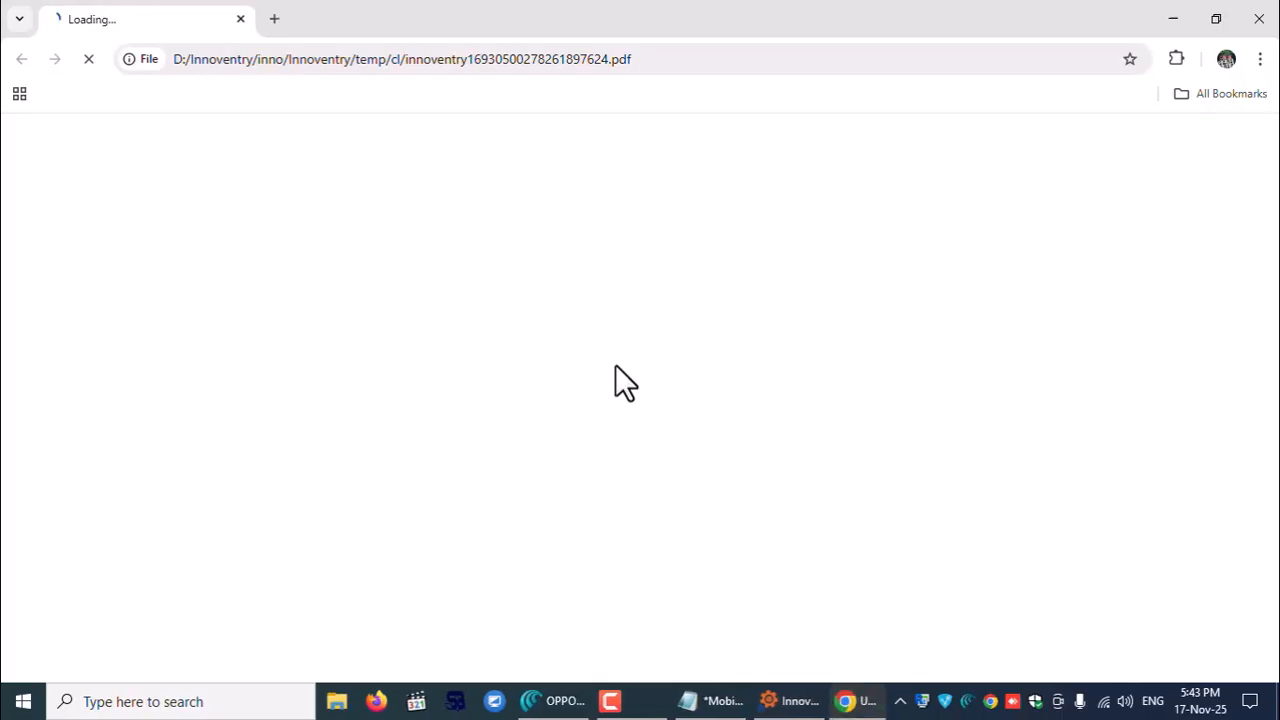
- Zoom the BS-00001 invoice PDF to 175%
scroll(620, 550, "down", 3)
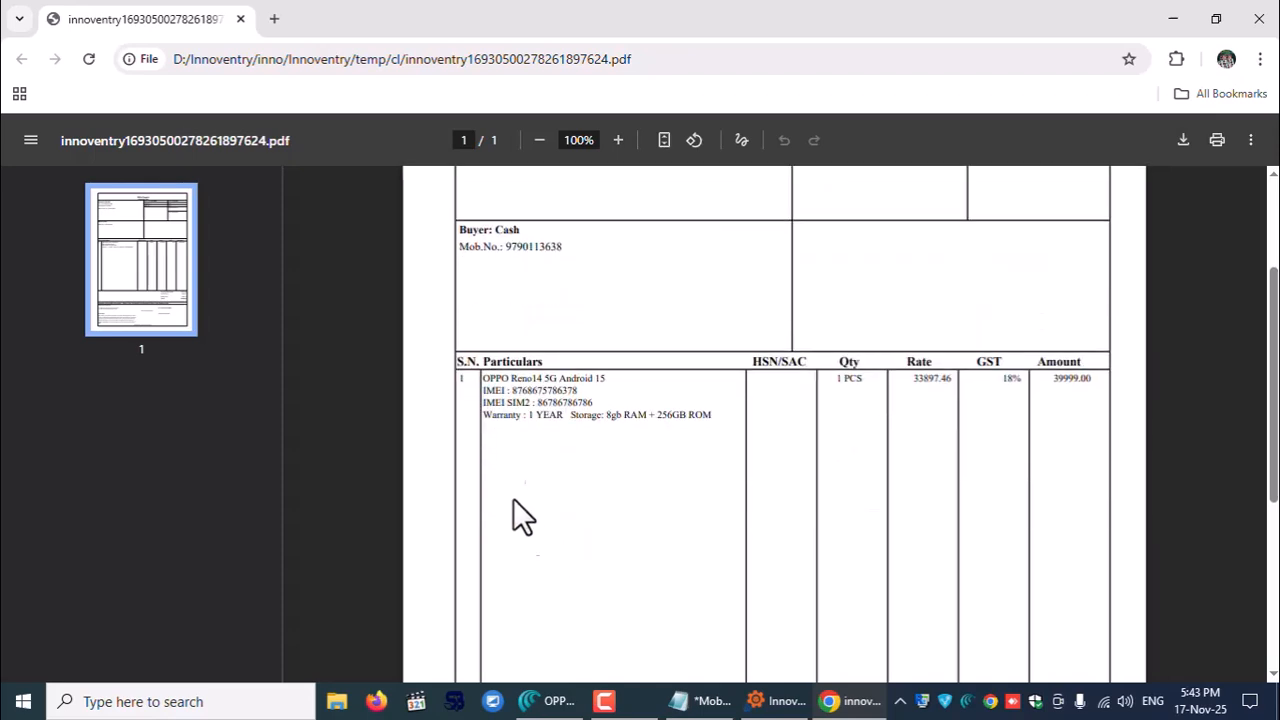
left_click_drag(482, 389, 717, 420)
left_click(677, 503)
left_click(616, 141)
left_click(616, 141)
left_click(616, 141)
left_click(617, 141)
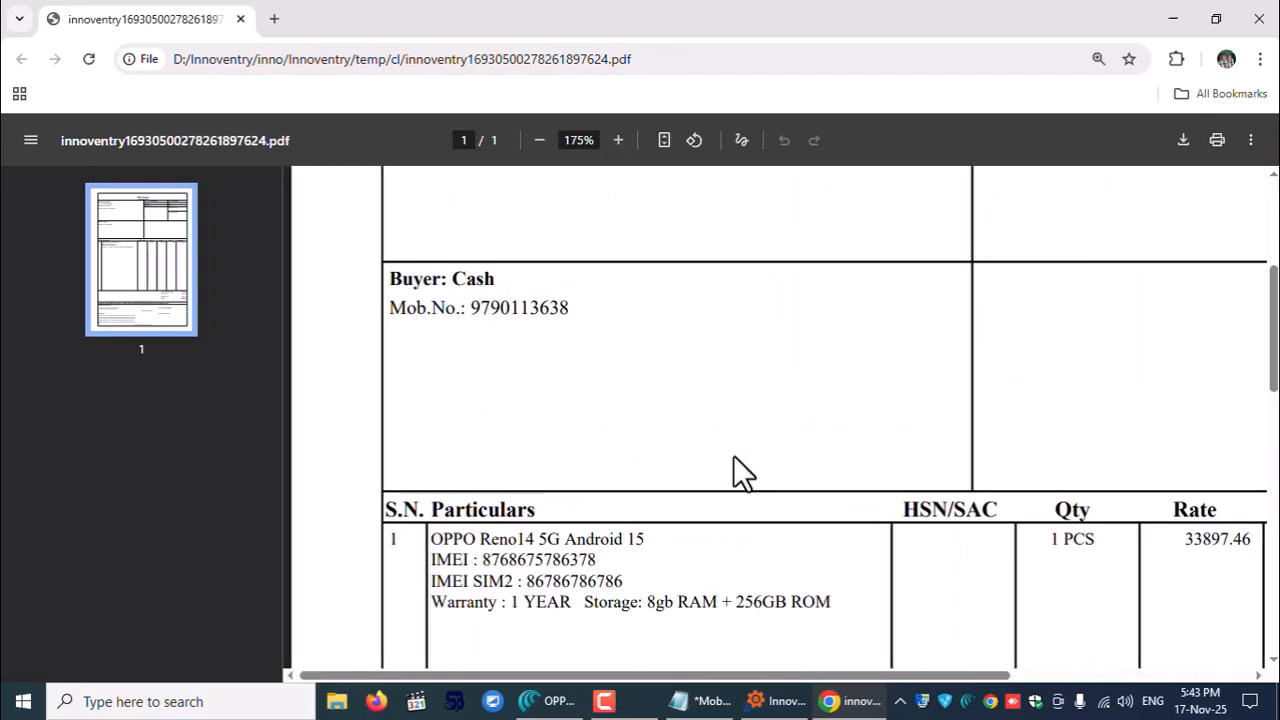
- Check the IMEI, warranty and storage lines and the 39999.00 total, then close the PDF
scroll(725, 460, "down", 2)
left_click_drag(430, 351, 831, 429)
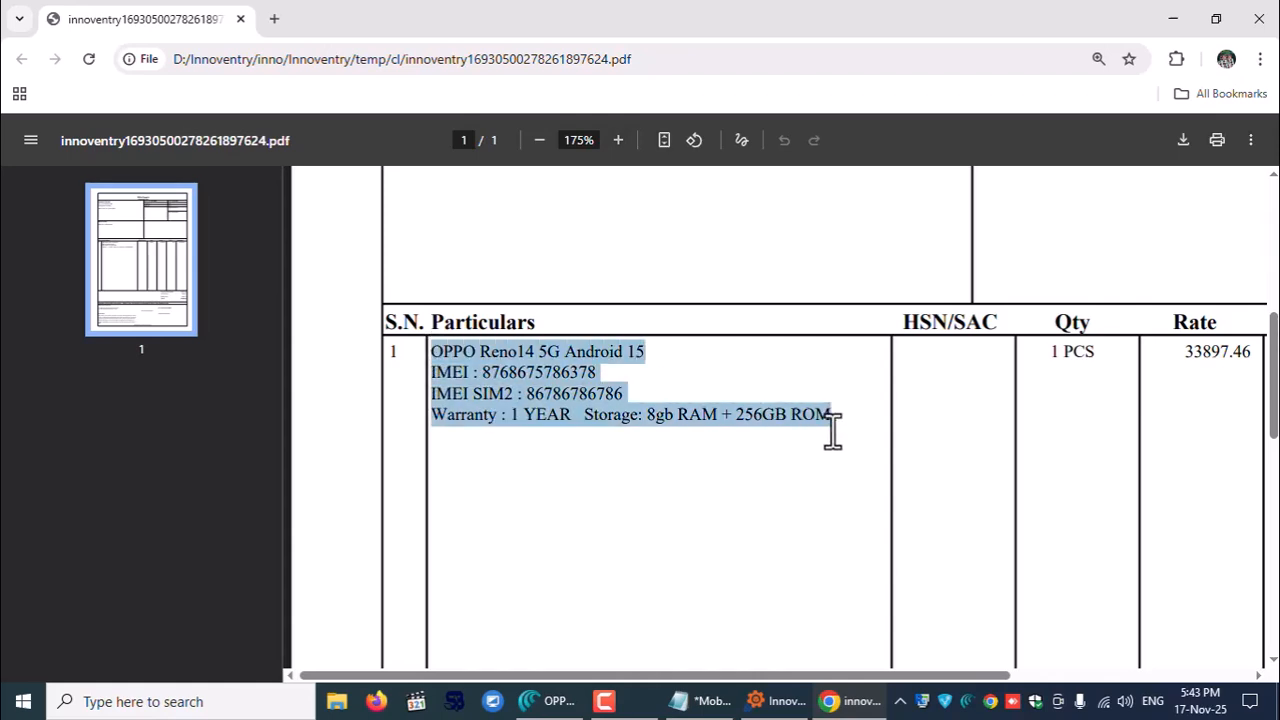
left_click(798, 492)
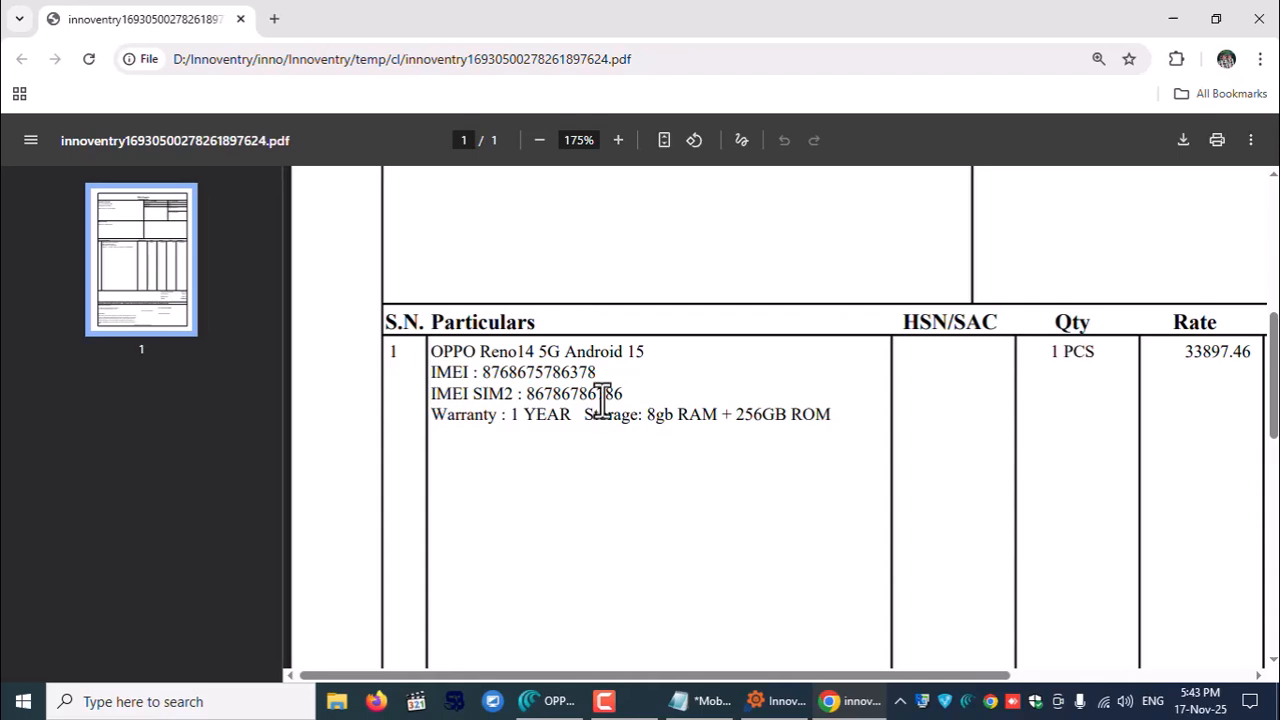
left_click_drag(436, 374, 845, 410)
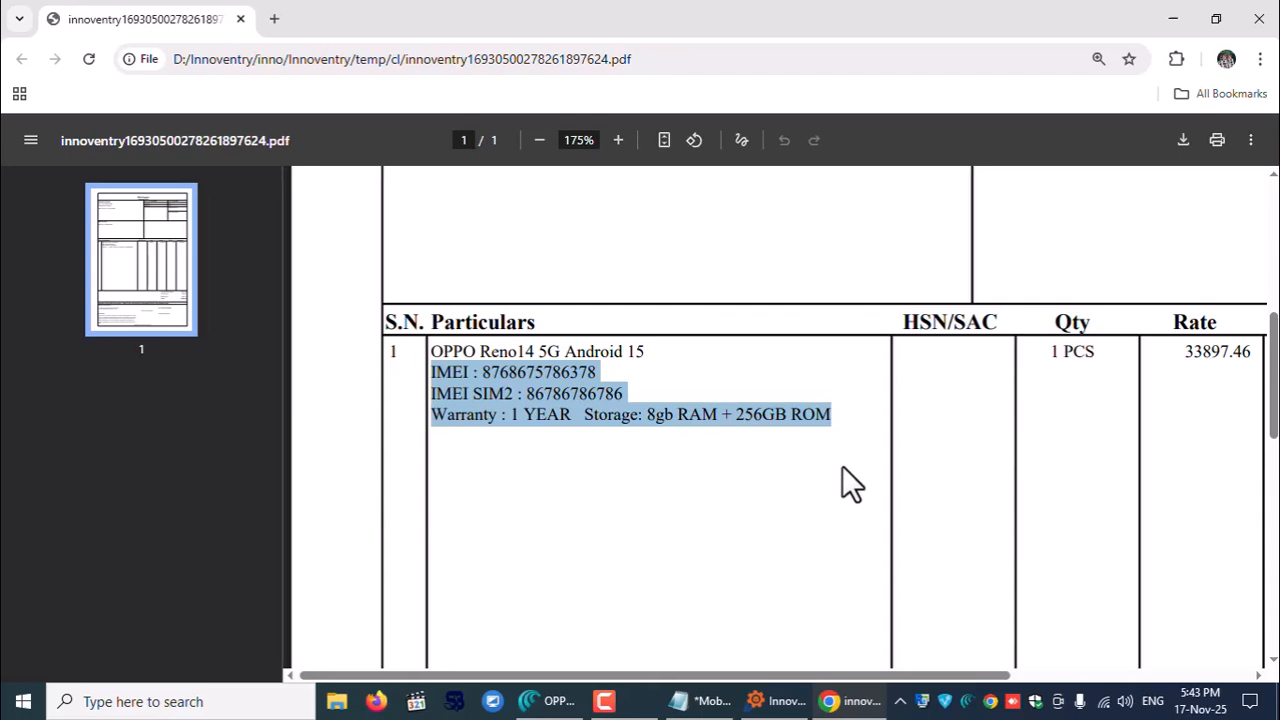
scroll(842, 467, "down", 2)
scroll(844, 467, "up", 3)
left_click_drag(903, 676, 1185, 672)
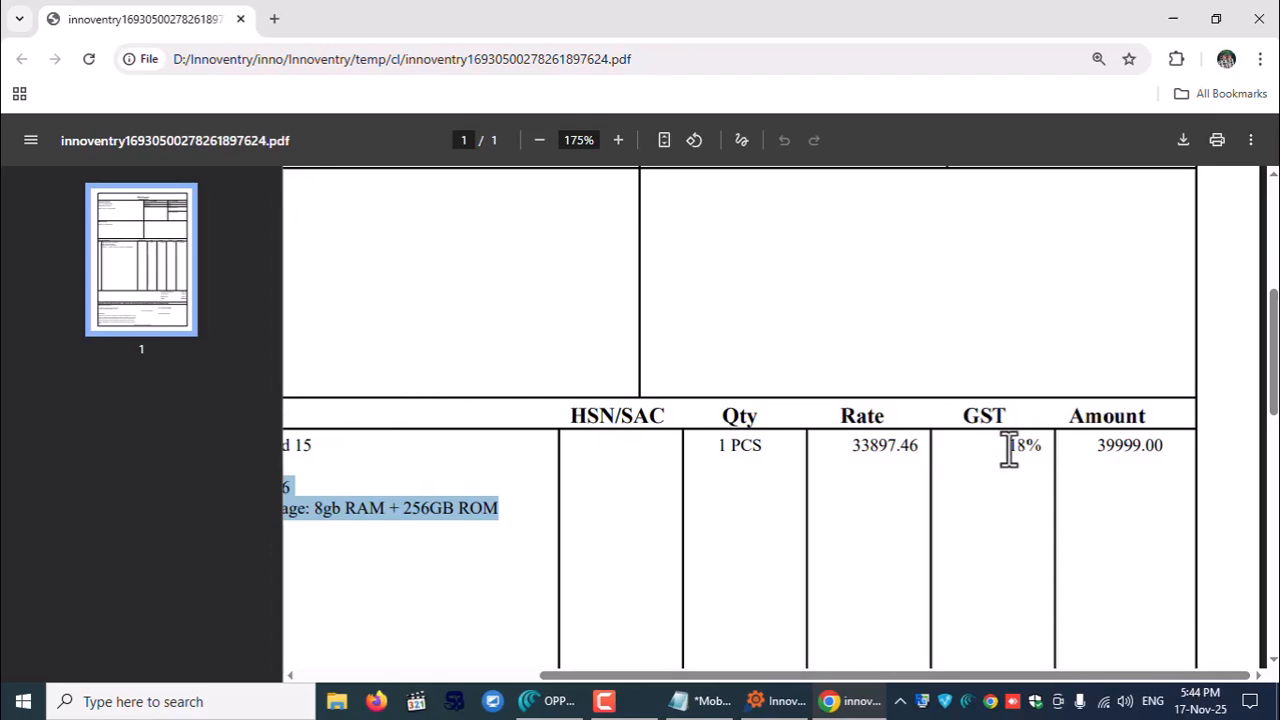
left_click_drag(1007, 449, 1091, 449)
left_click_drag(1270, 340, 1272, 533)
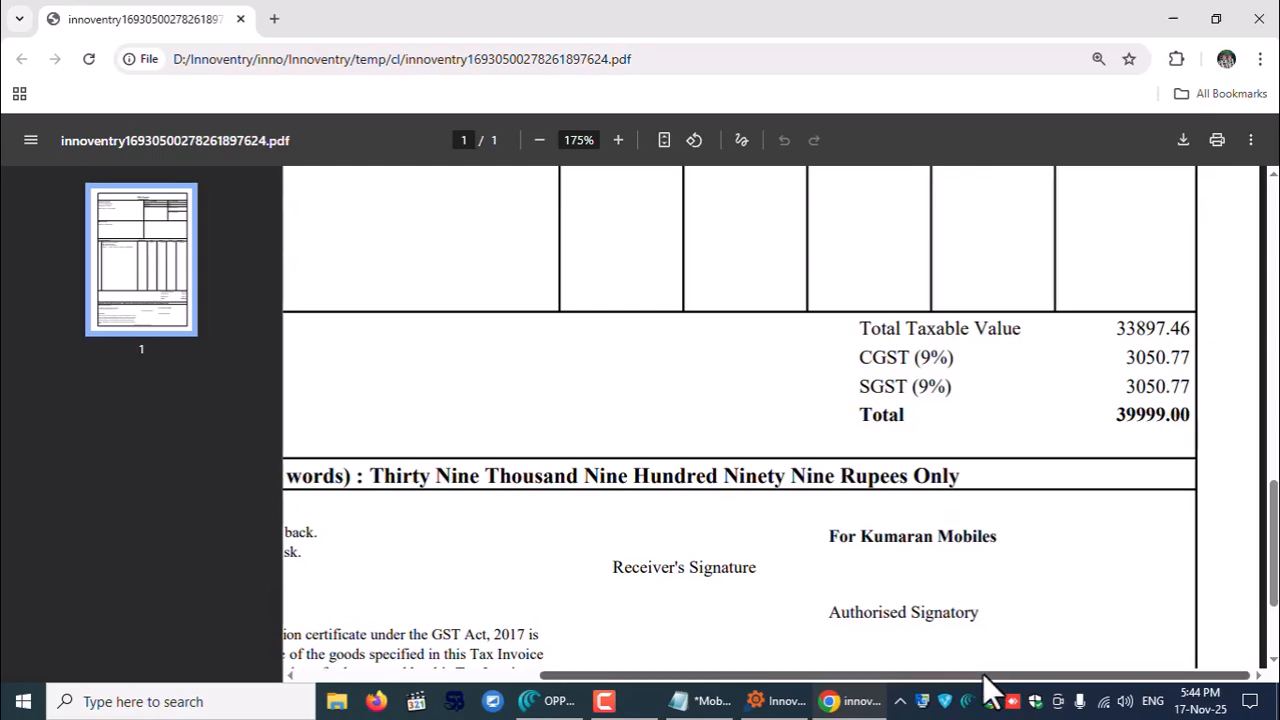
left_click_drag(986, 676, 668, 678)
scroll(1150, 205, "up", 1)
scroll(1152, 208, "up", 10)
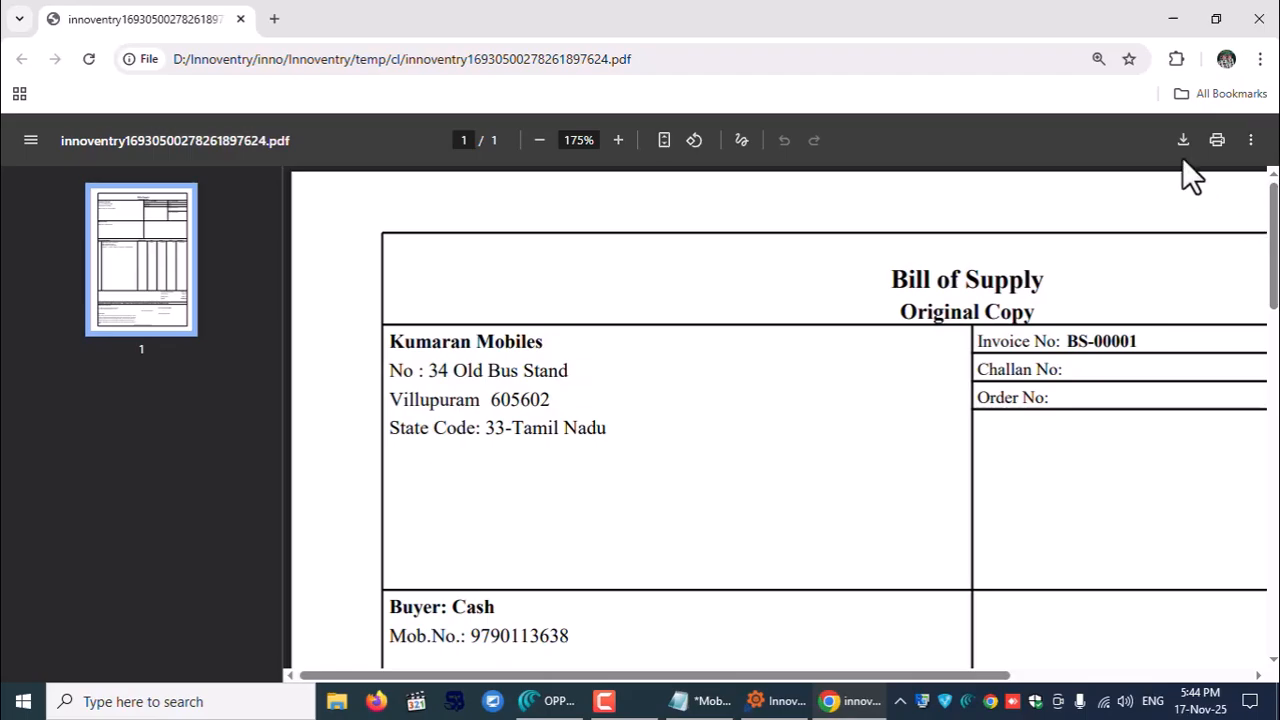
left_click(1259, 19)
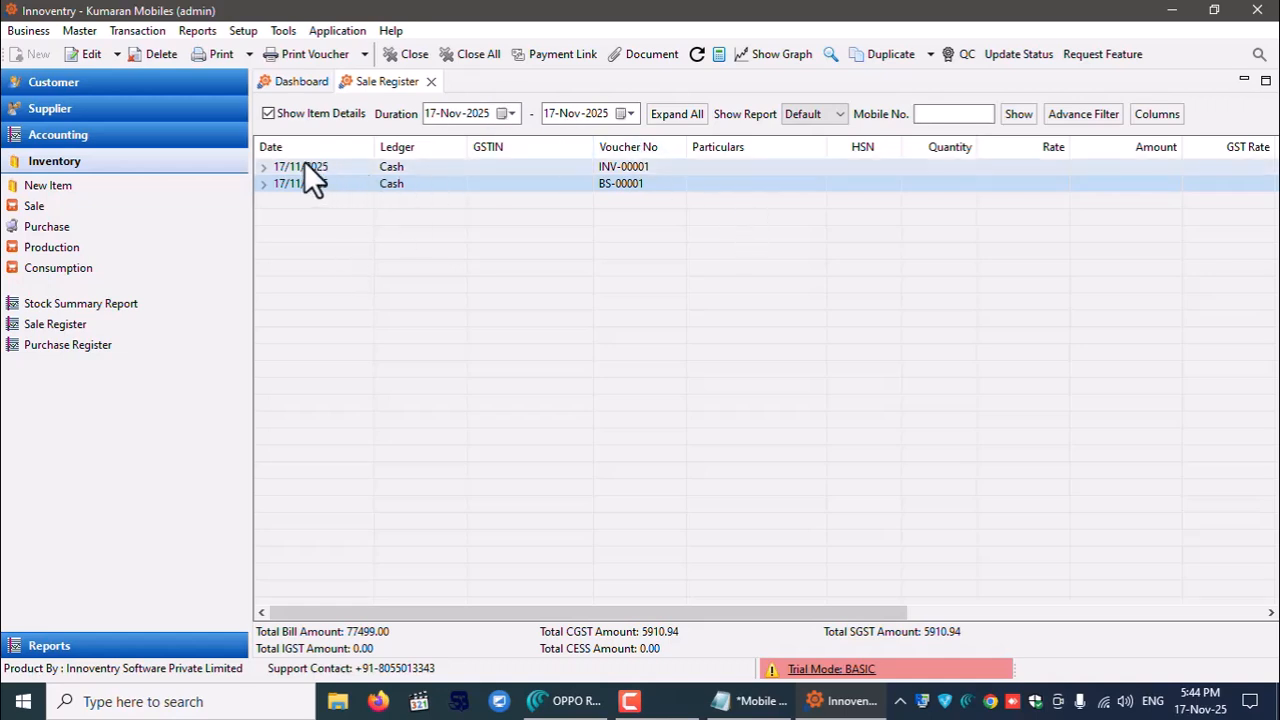
- Expand the INV-00001 and BS-00001 rows to show their items
left_click(261, 167)
left_click(263, 200)
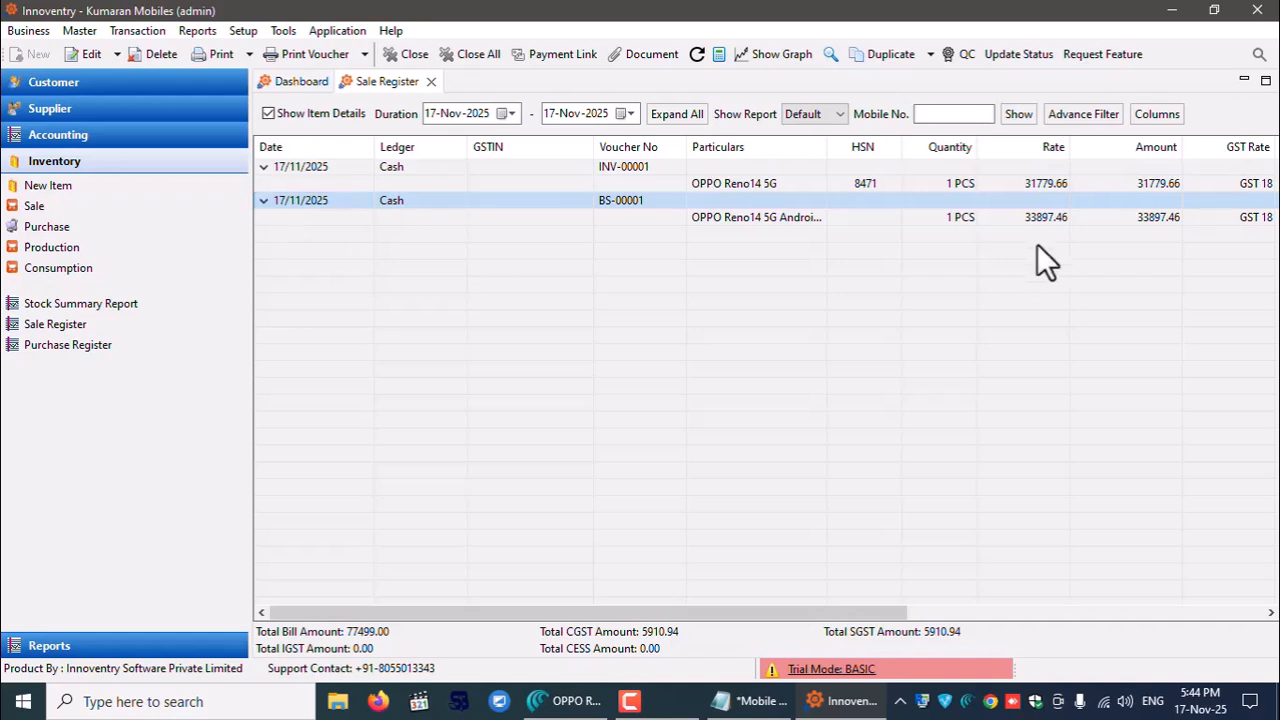
left_click_drag(861, 612, 765, 615)
- Browse the Reports menu without choosing one, then close the Sale Register
left_click(196, 28)
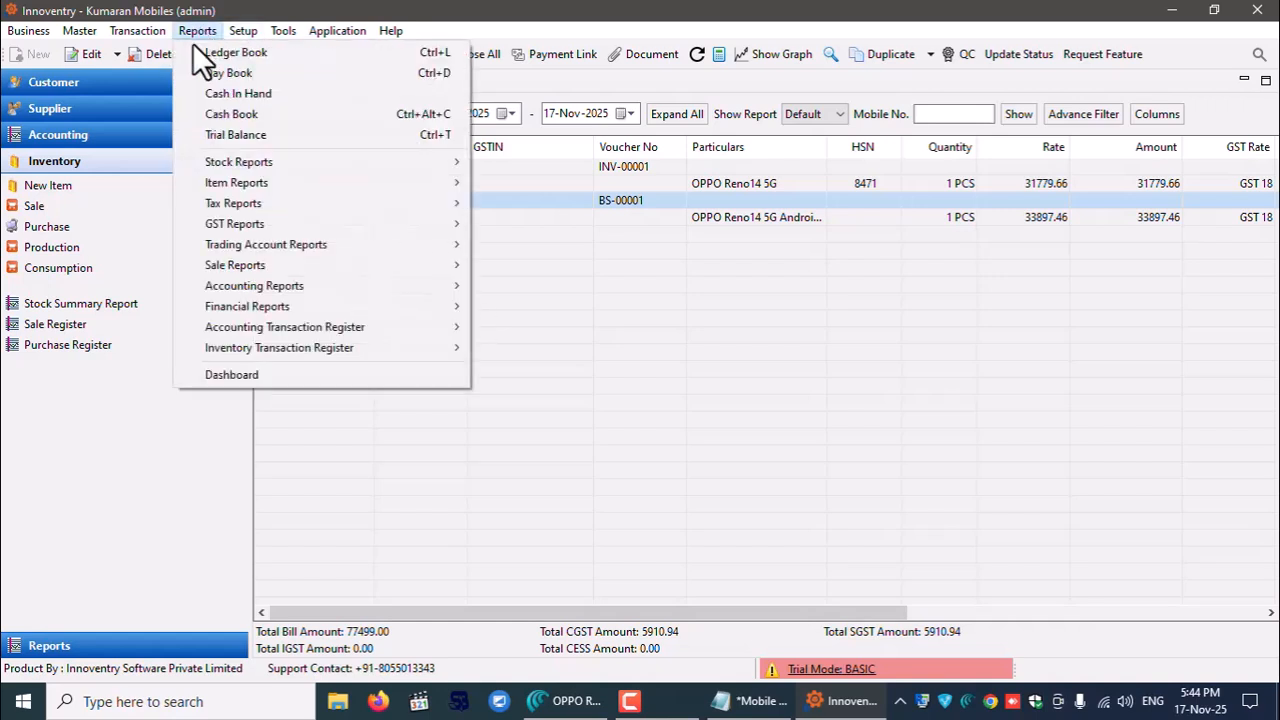
mouse_move(232, 166)
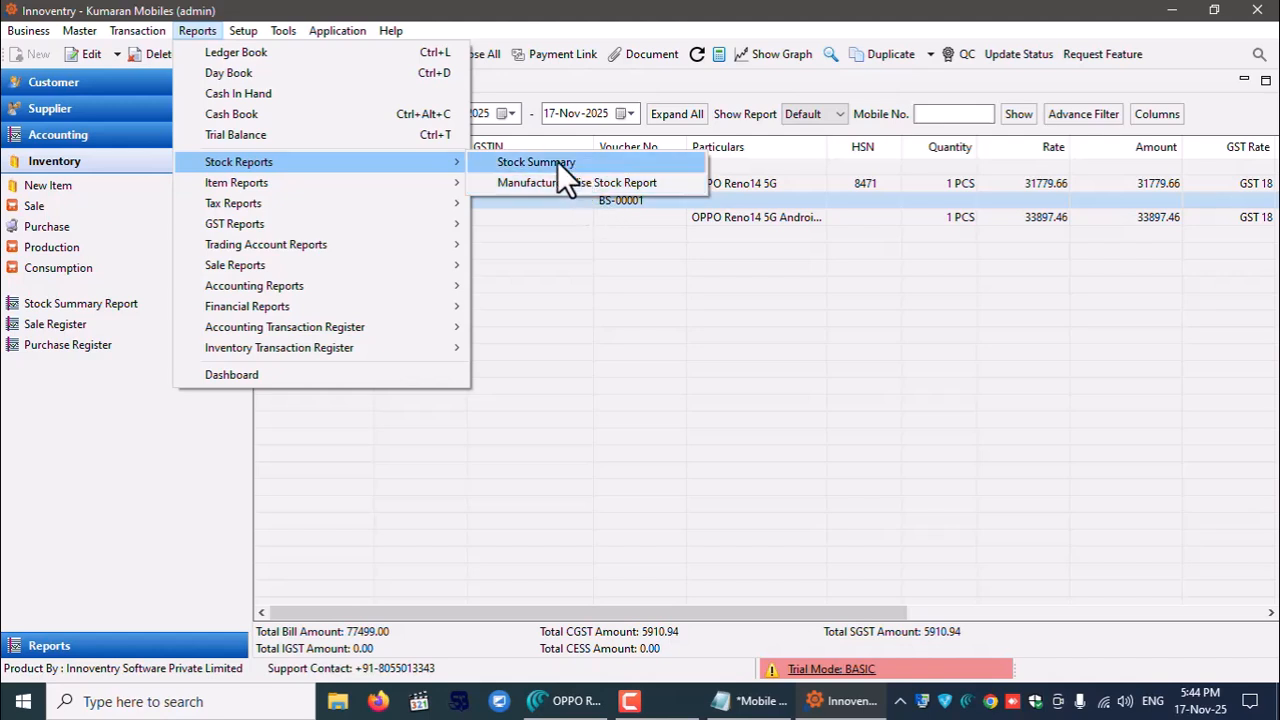
mouse_move(400, 186)
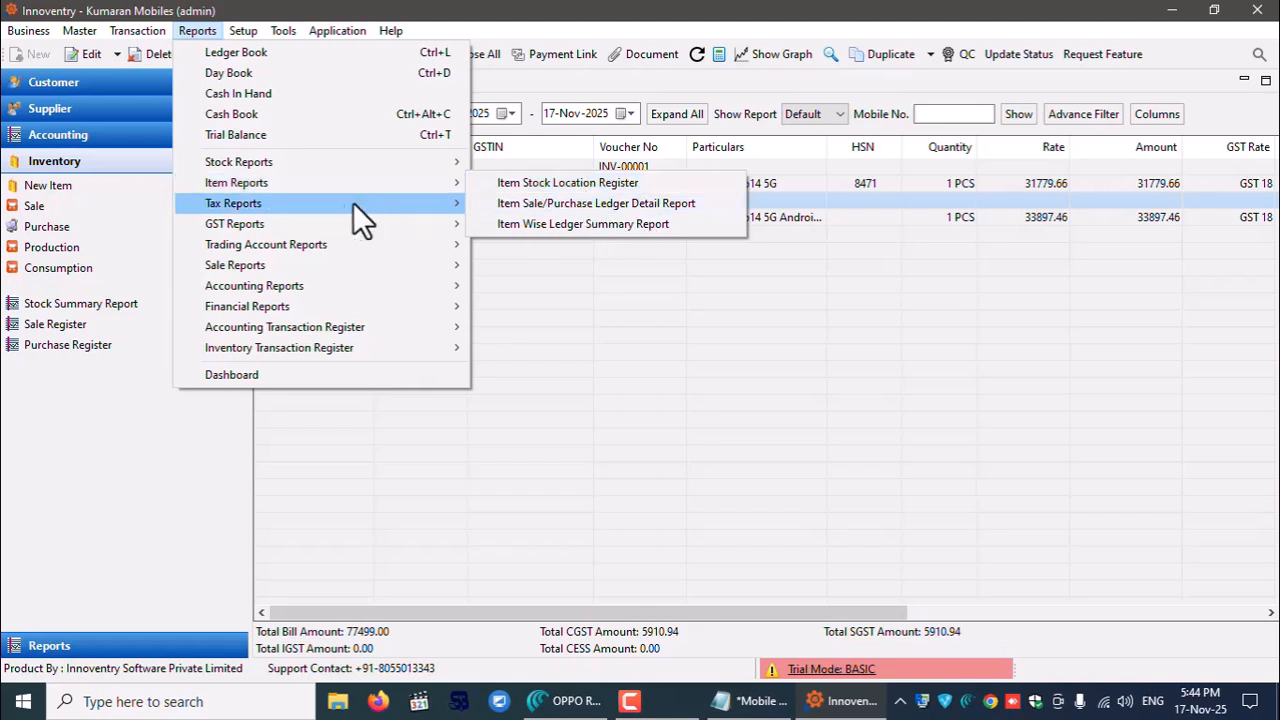
mouse_move(340, 203)
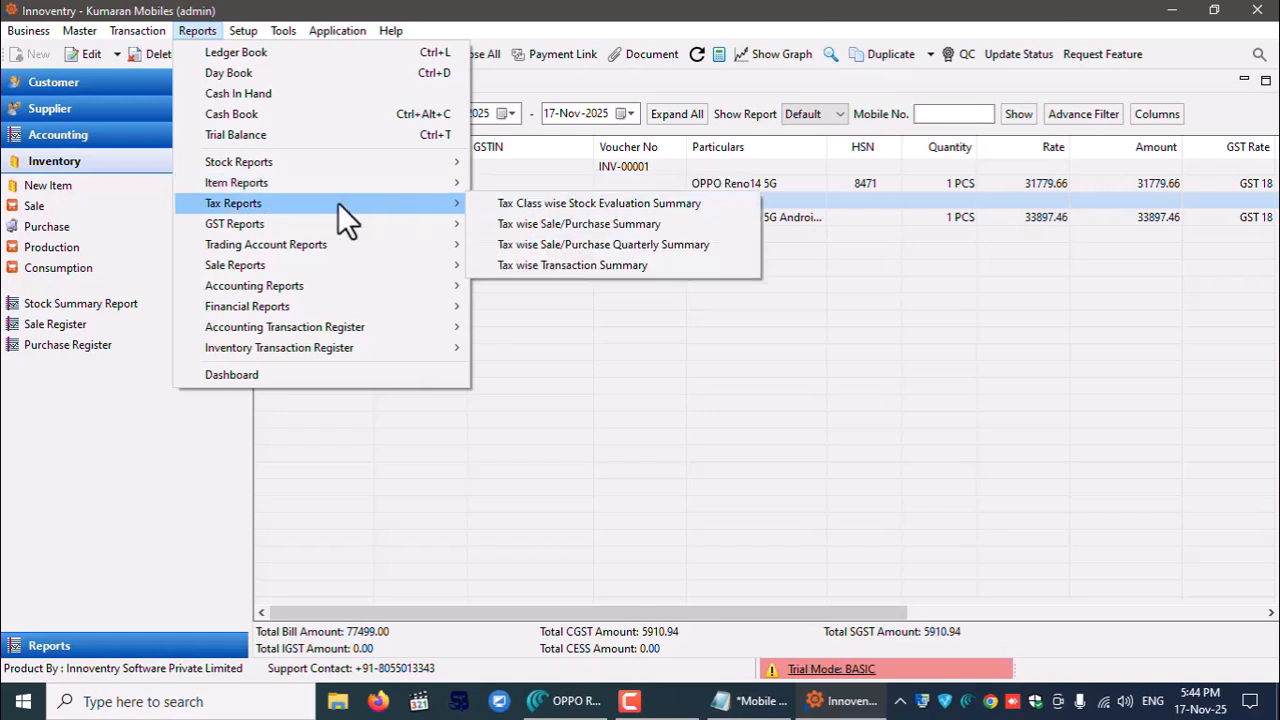
left_click(1135, 485)
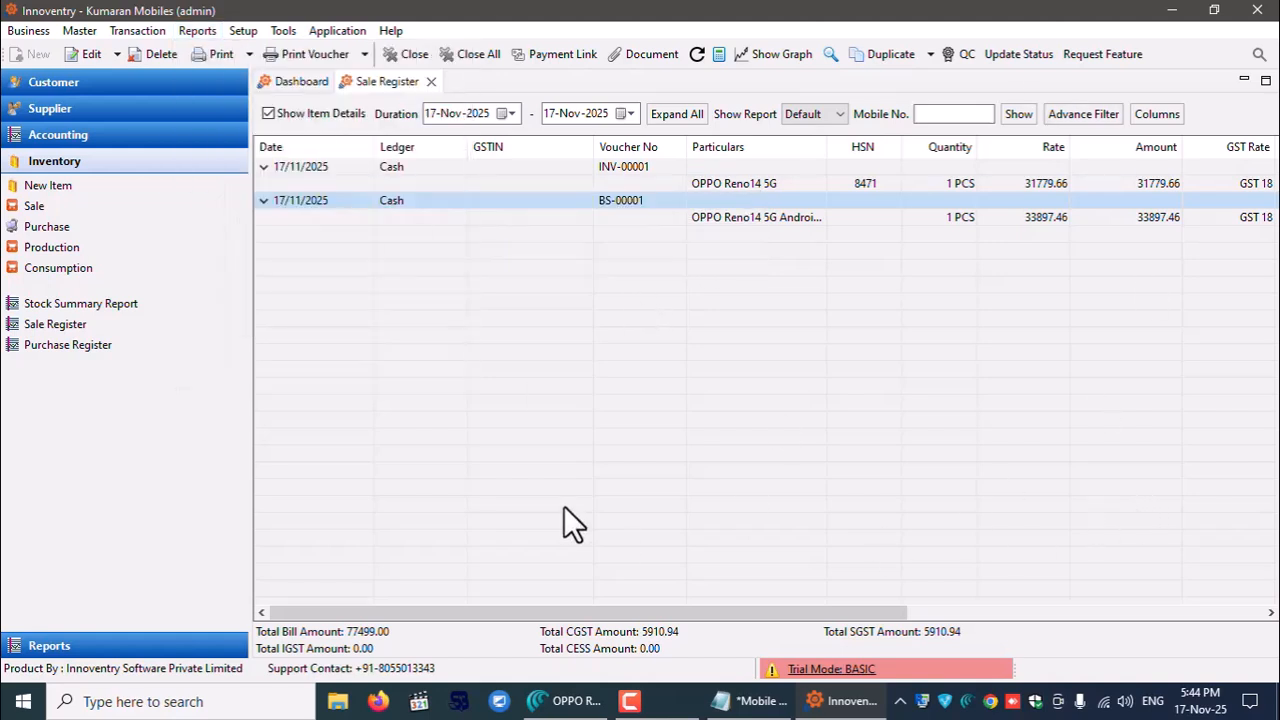
left_click(431, 82)
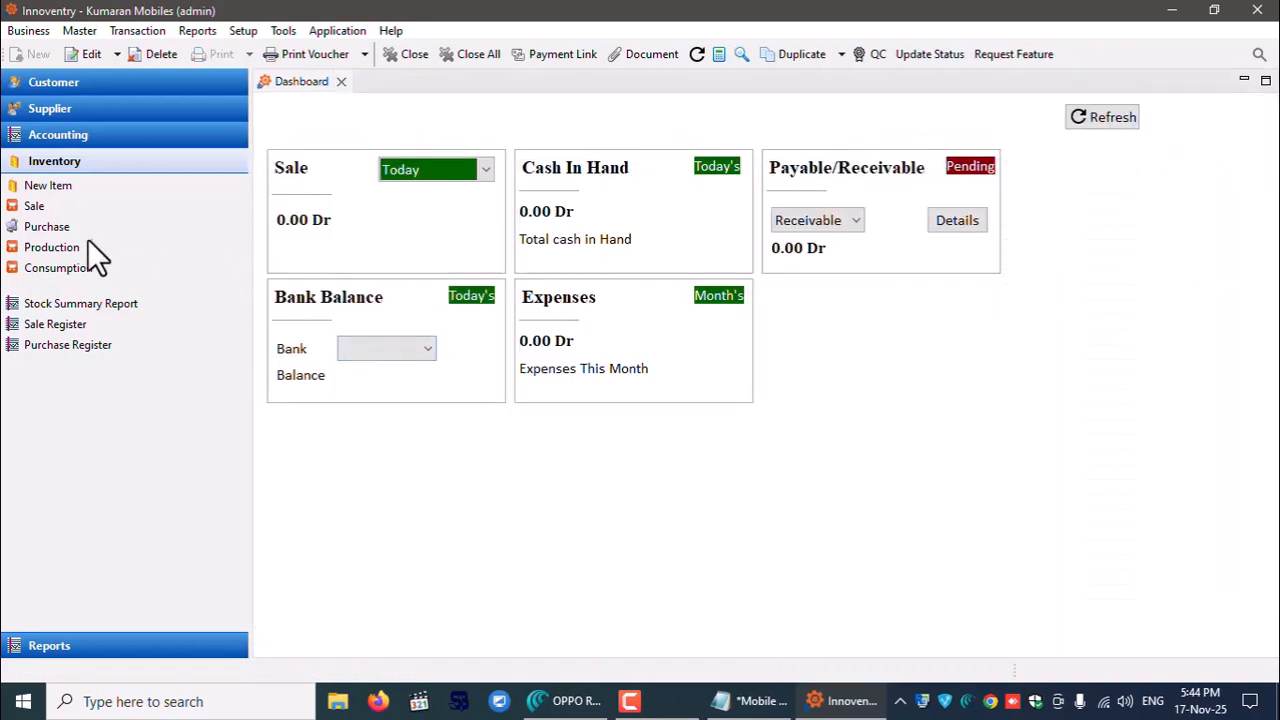
left_click(52, 248)
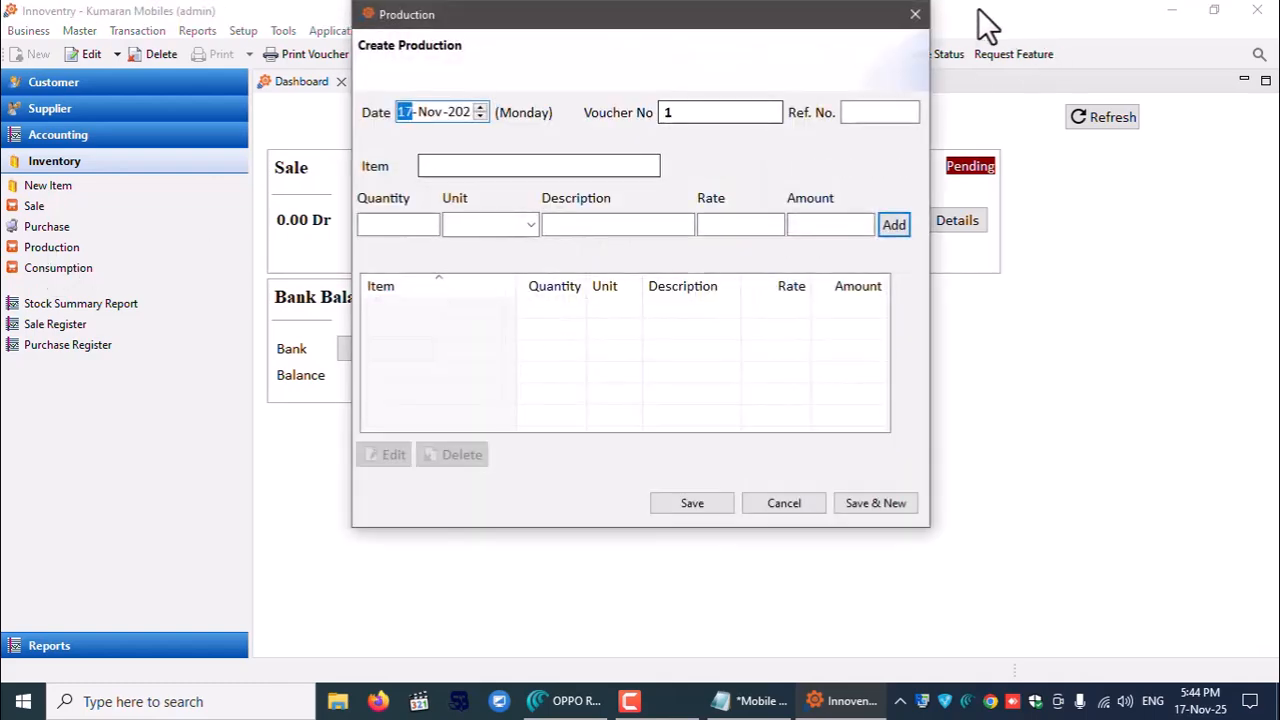
left_click(913, 14)
left_click(20, 228)
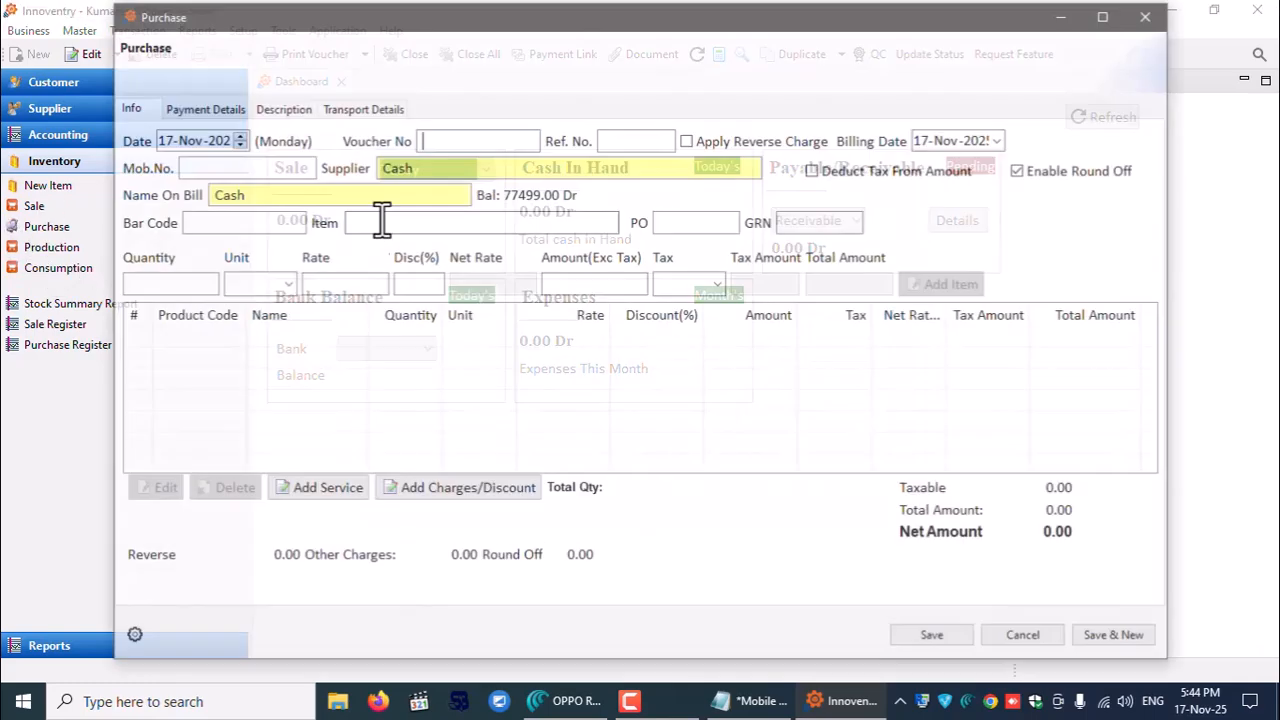
left_click(447, 168)
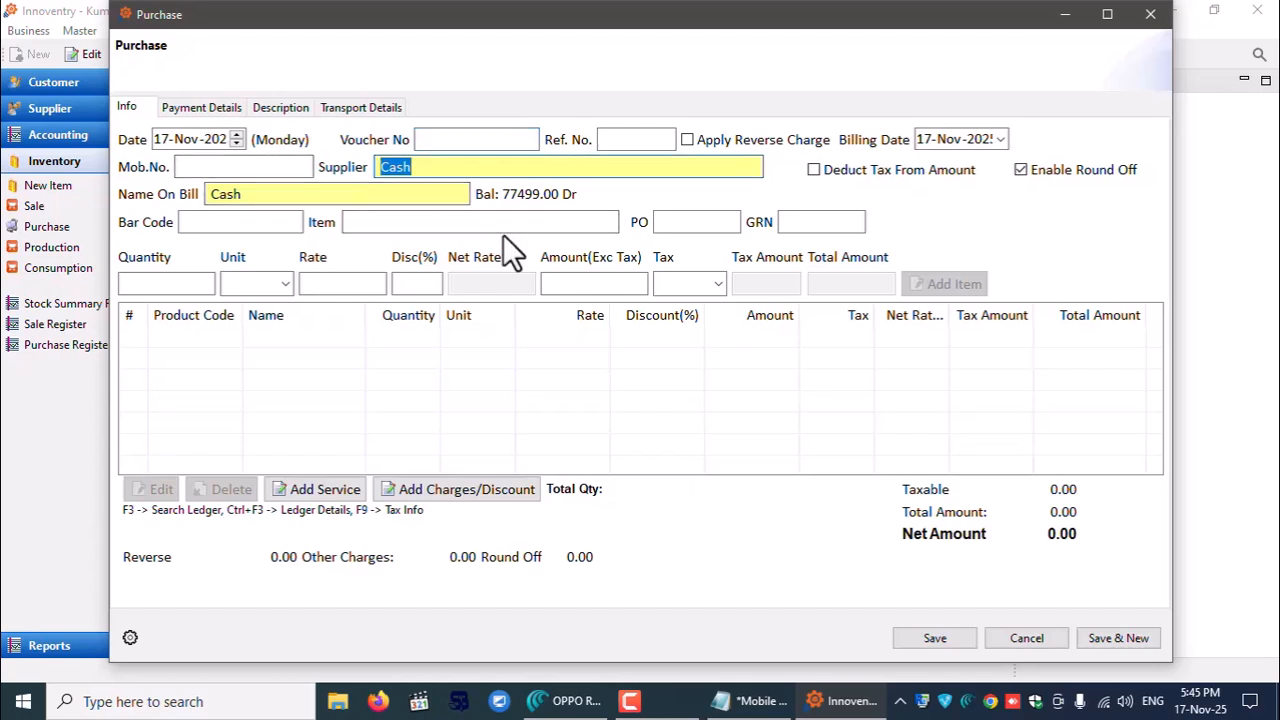
type("MST")
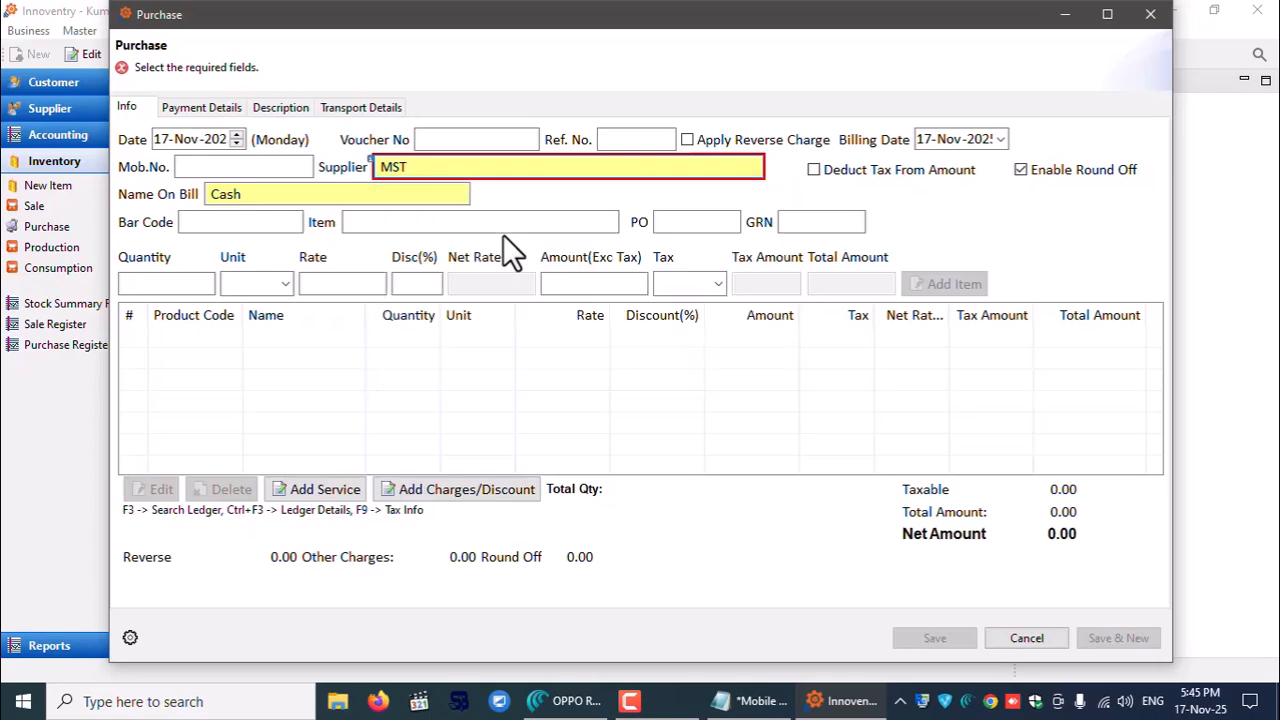
key("Return")
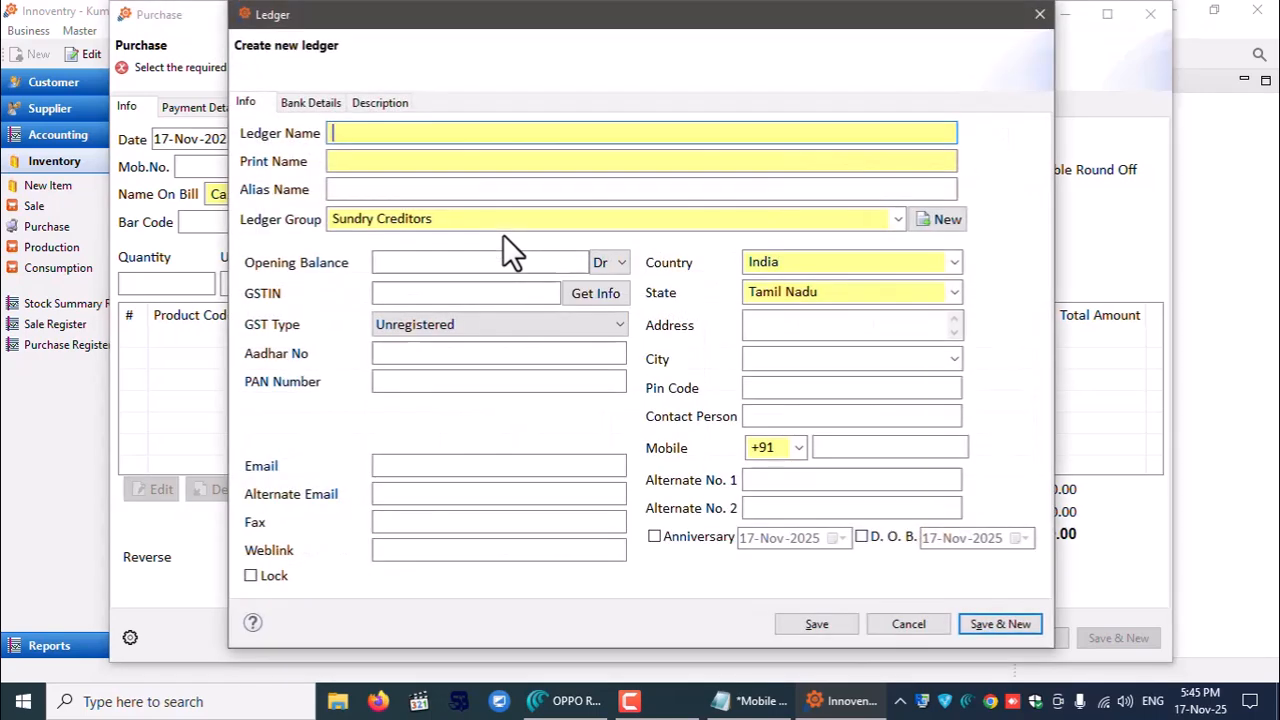
left_click(434, 293)
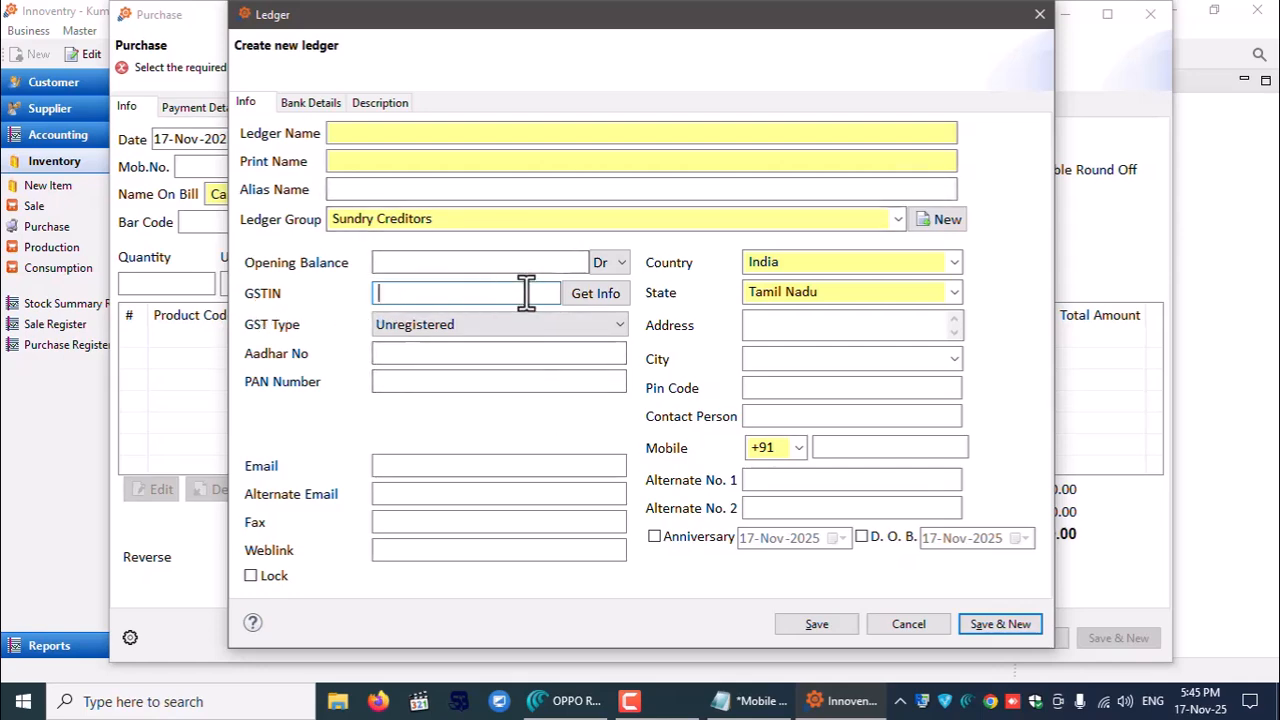
left_click(1040, 15)
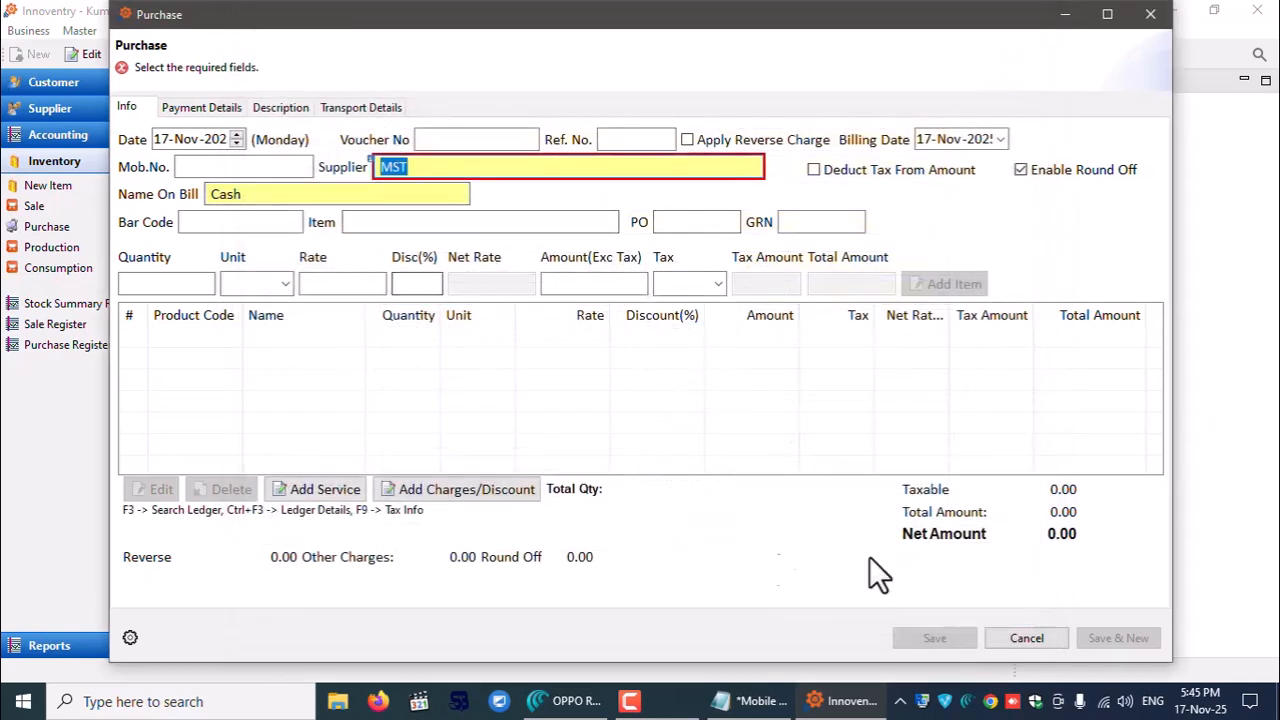
left_click(203, 106)
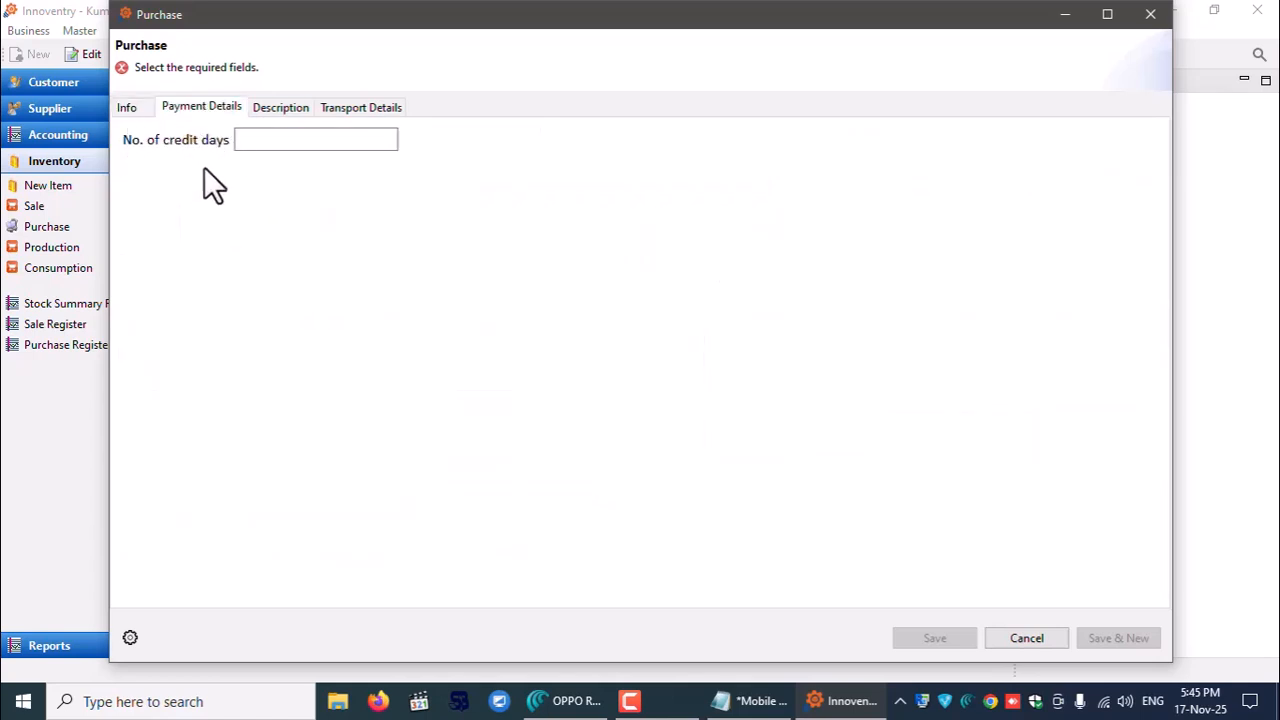
left_click(285, 141)
left_click(350, 107)
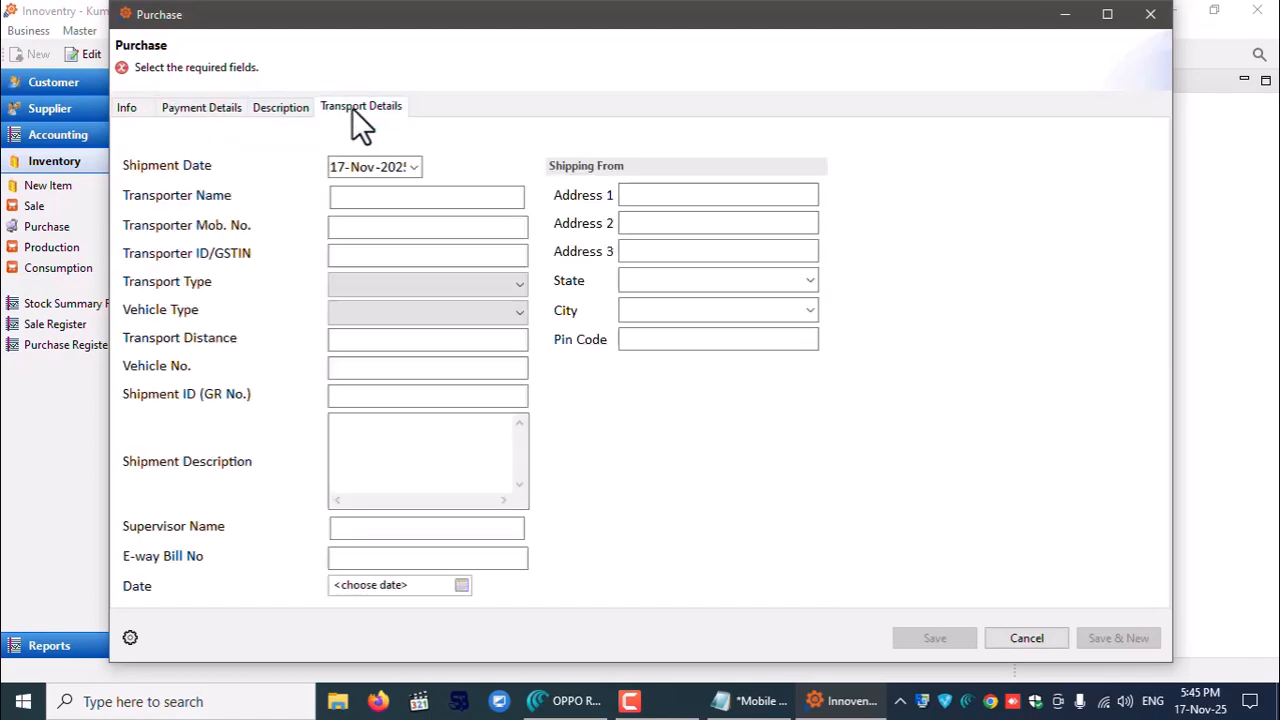
left_click(1152, 15)
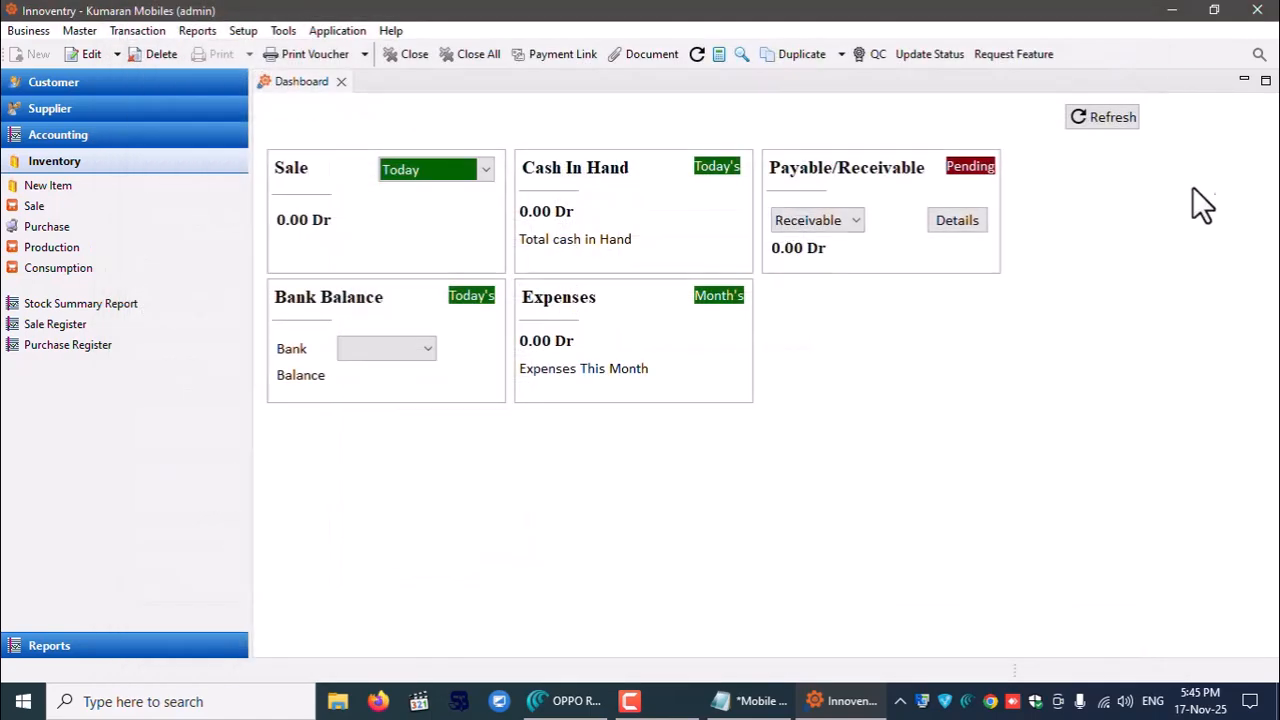
- Refresh the dashboard and show the Paytm bank balance of 0.00 Dr
left_click(1096, 118)
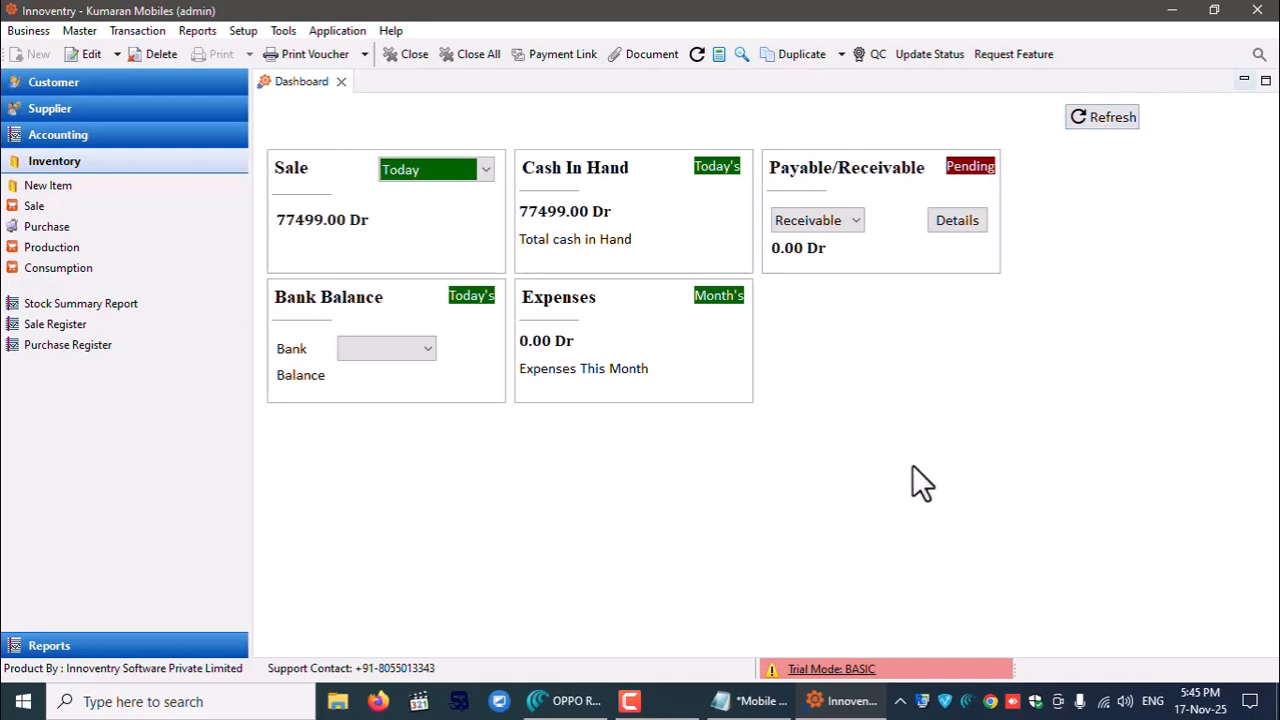
left_click(390, 350)
left_click(376, 370)
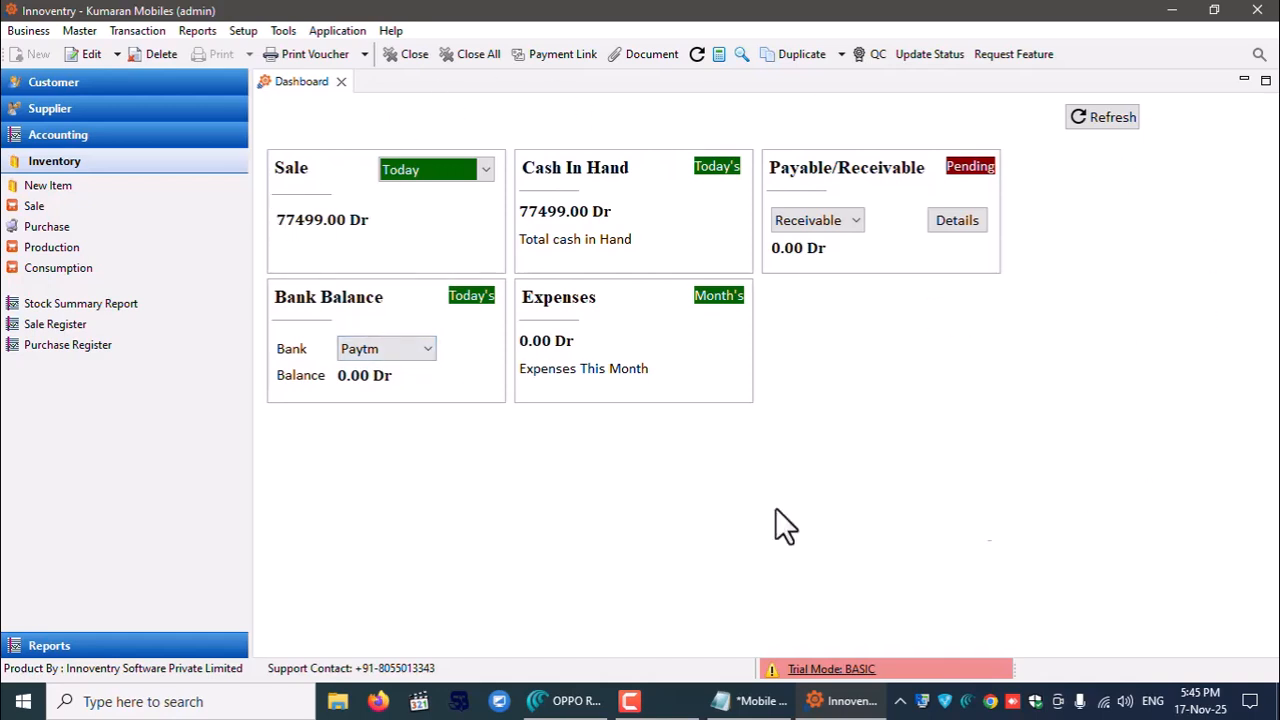